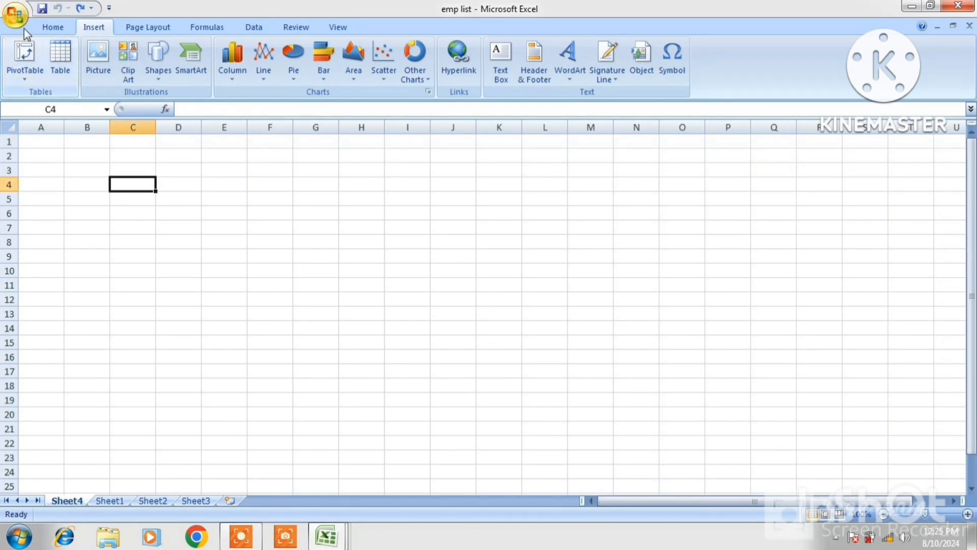
Open the EMP workbook from the Recent Documents list.
left_click(15, 16)
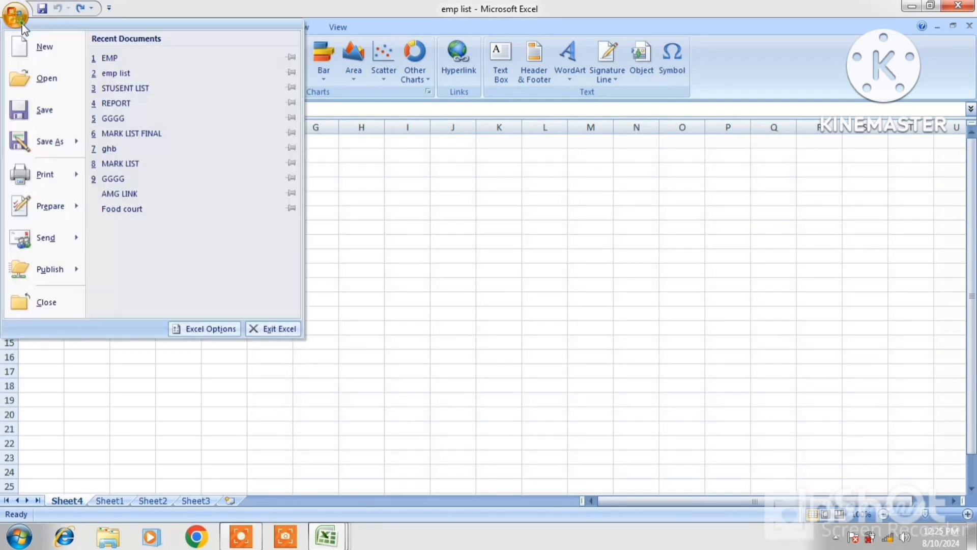
left_click(110, 59)
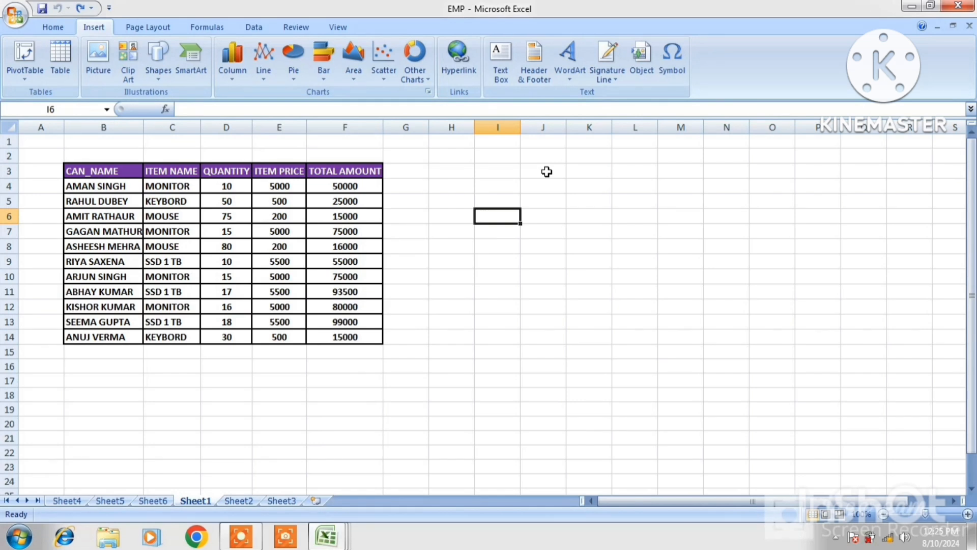
Insert a PivotTable from the table range B3:F14, placed on a new worksheet.
left_click(626, 171)
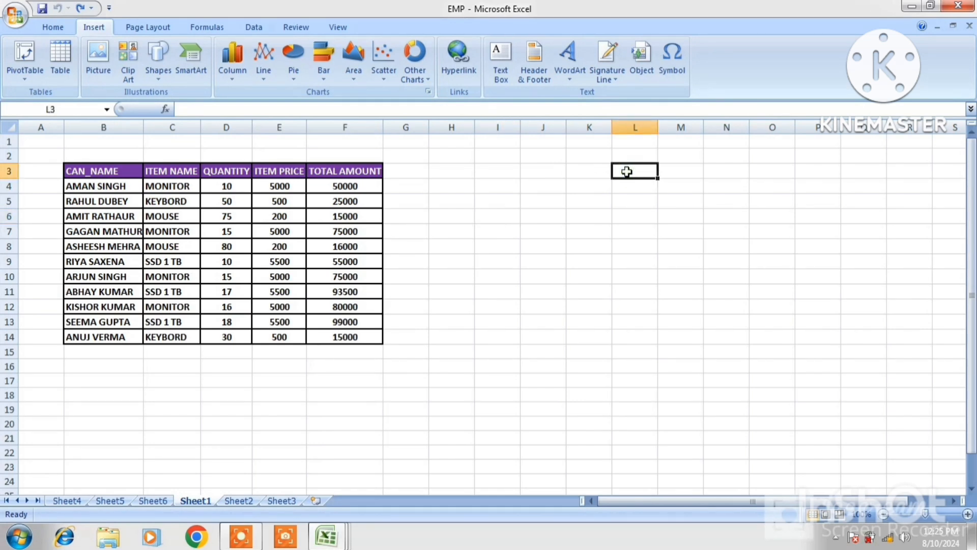
left_click(28, 86)
left_click(35, 93)
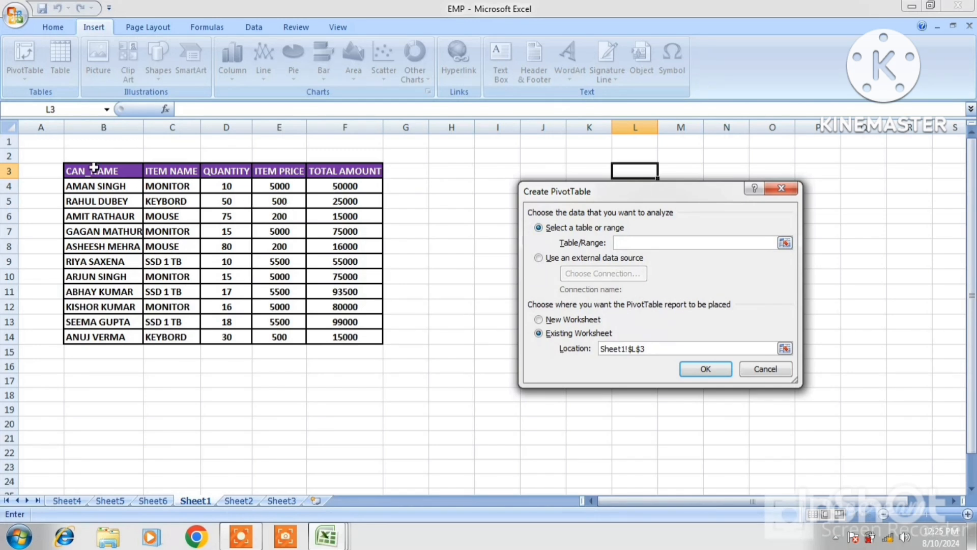
left_click_drag(80, 171, 320, 334)
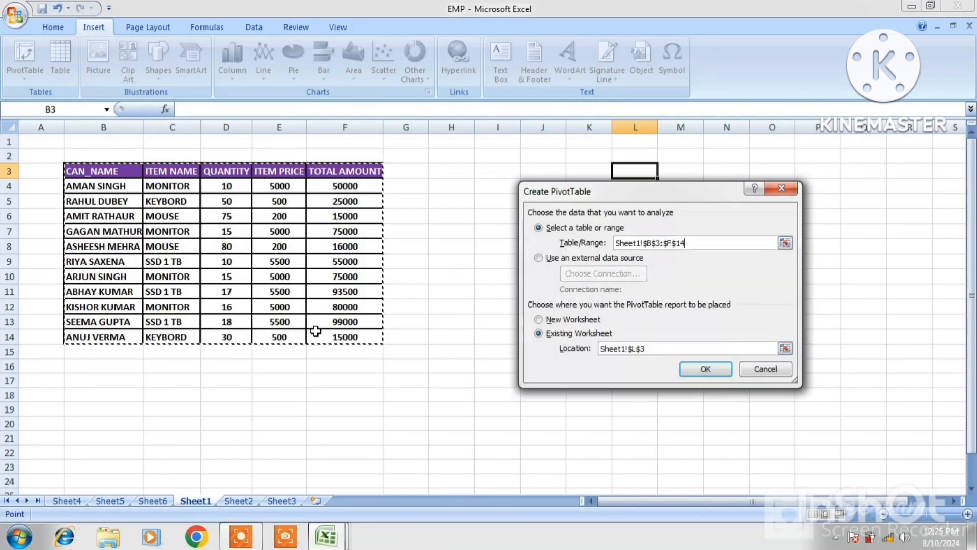
left_click(539, 321)
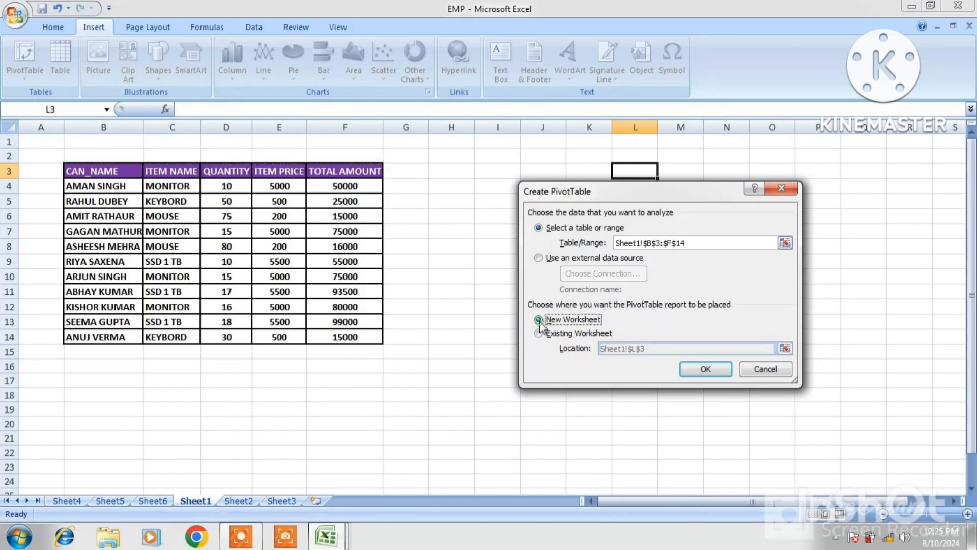
left_click(703, 371)
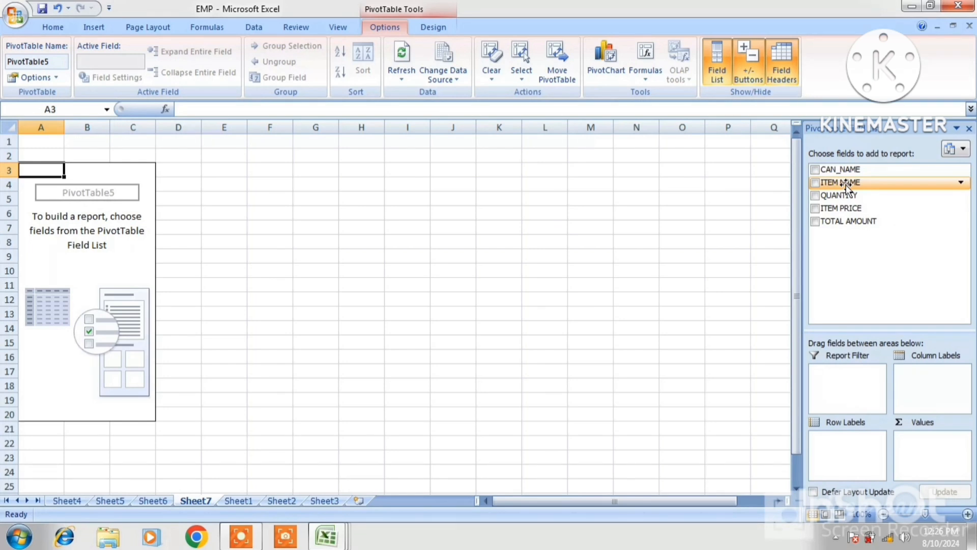
Make ITEM NAME the report filter and list CAN_NAME rows with summed QUANTITY and ITEM PRICE.
left_click_drag(845, 185, 853, 377)
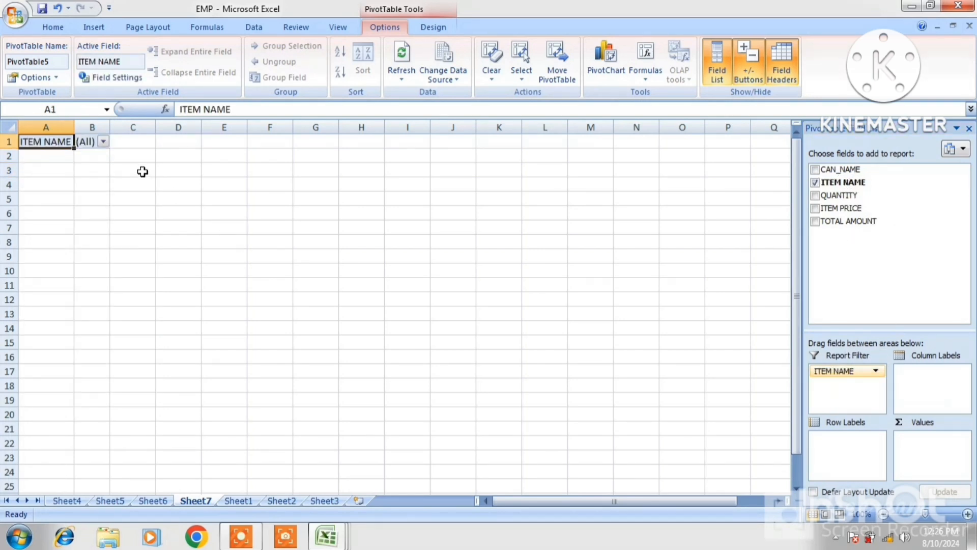
left_click(104, 143)
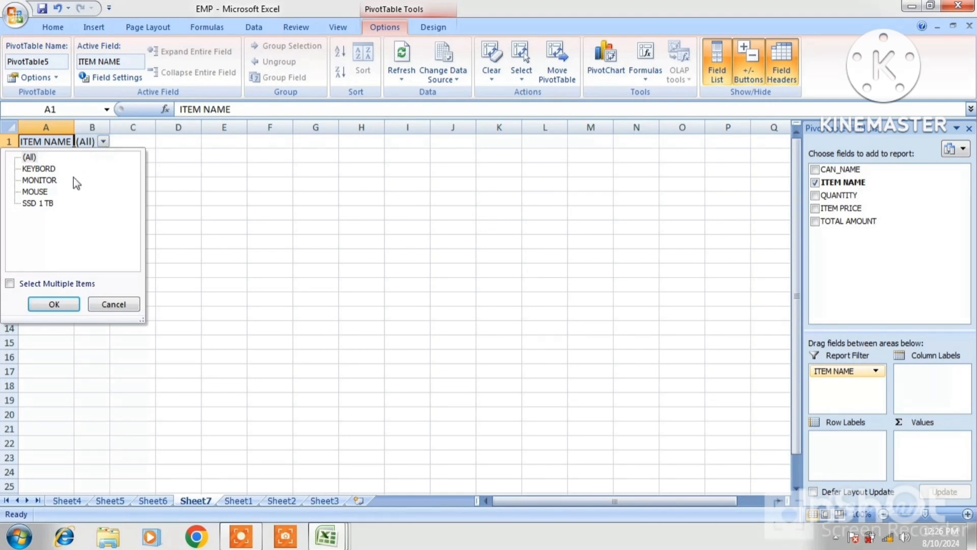
left_click(68, 310)
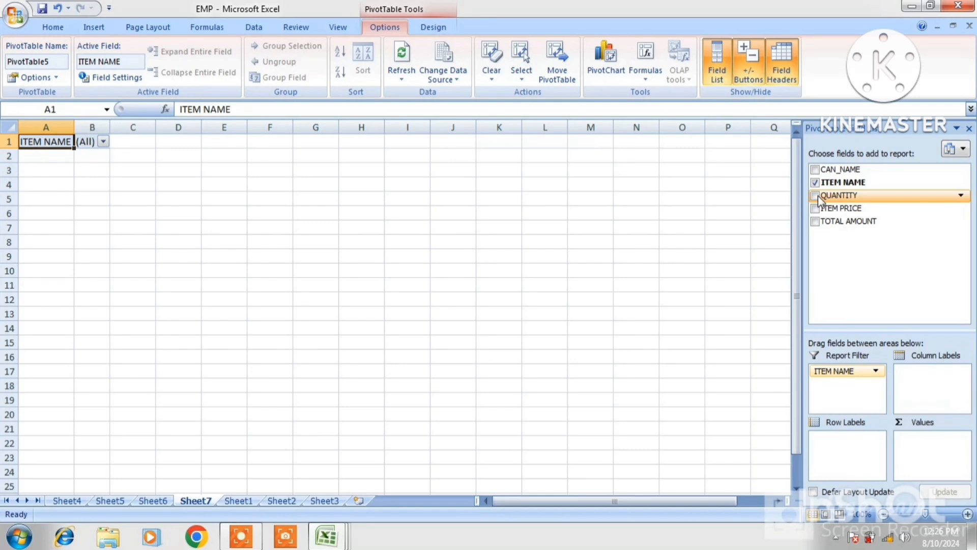
left_click(816, 195)
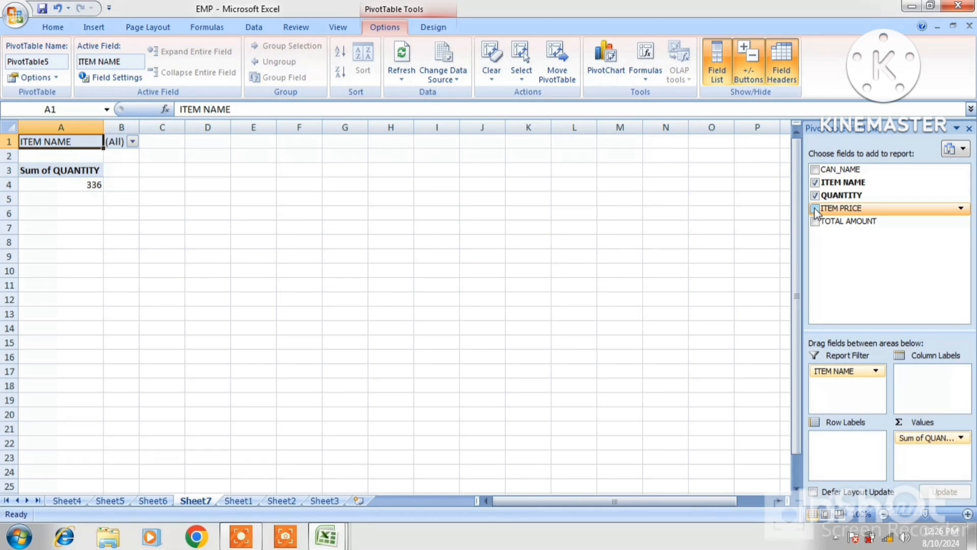
left_click(815, 170)
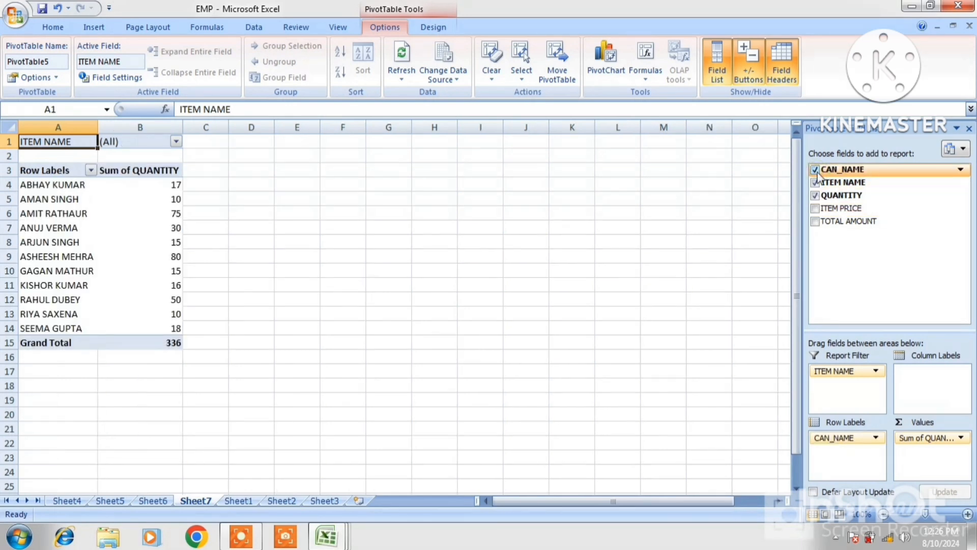
left_click(816, 209)
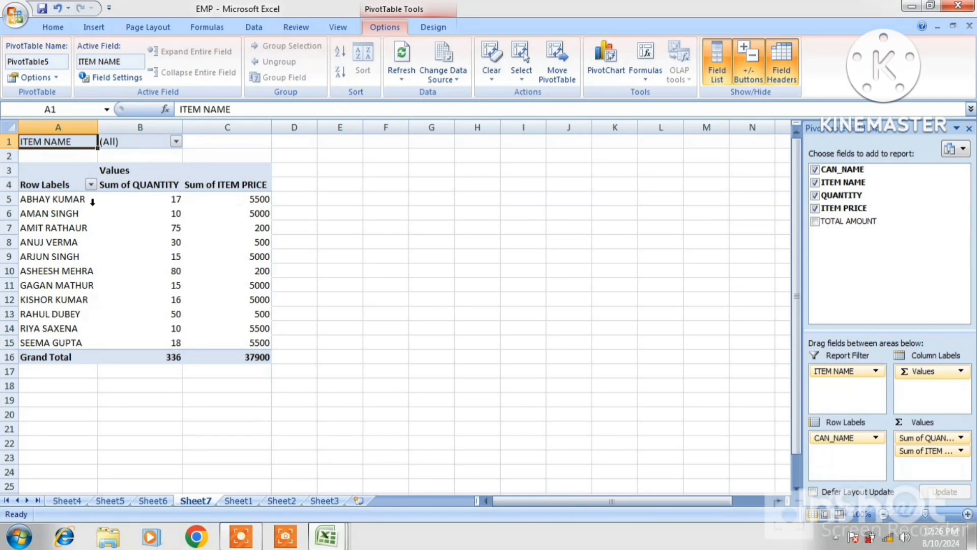
Filter the pivot table by ITEM NAME to MOUSE, then to SSD 1 TB.
left_click(176, 142)
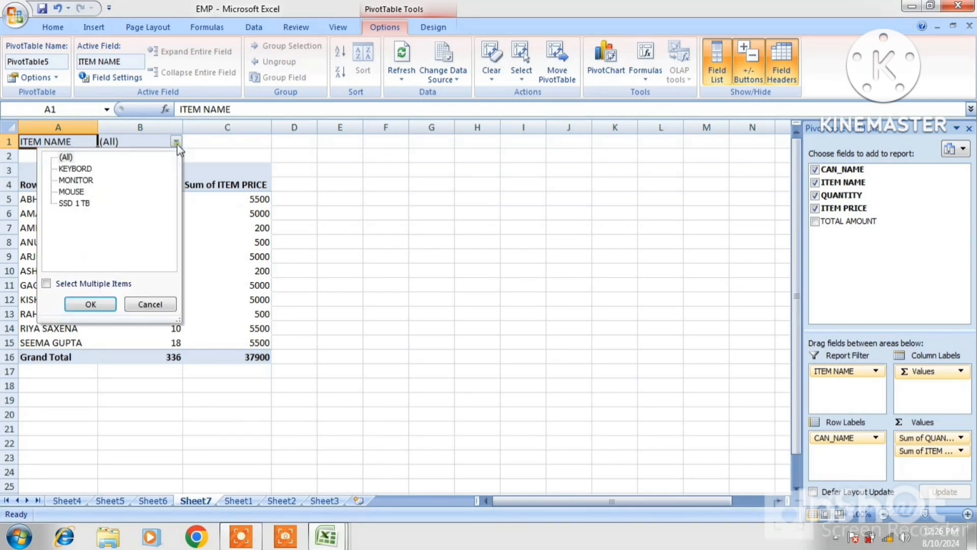
left_click(73, 194)
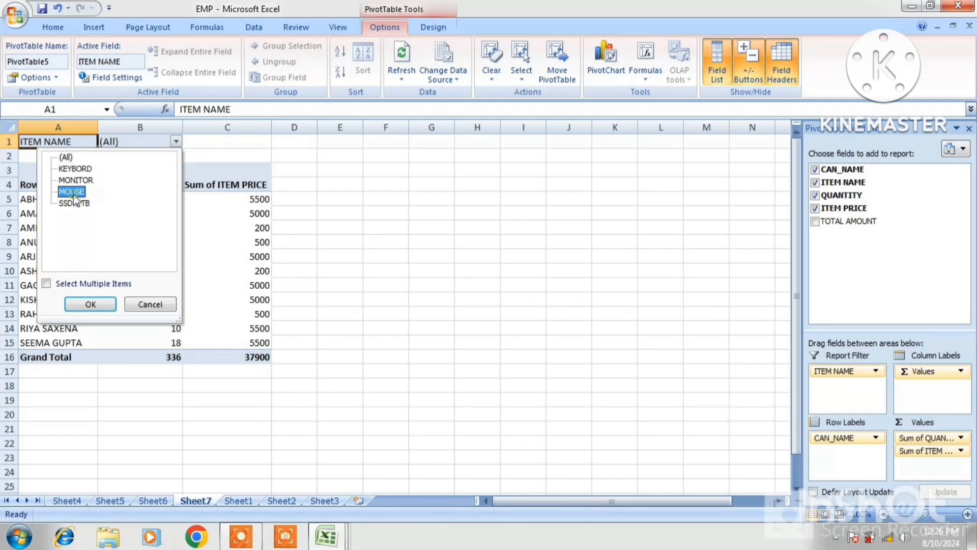
left_click(87, 302)
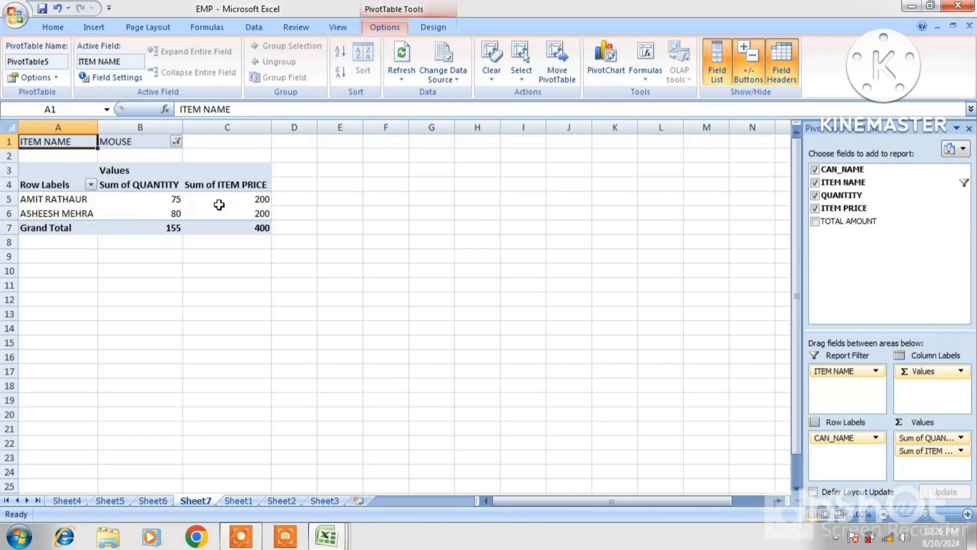
mouse_move(264, 203)
mouse_move(257, 229)
left_click(176, 141)
left_click(83, 204)
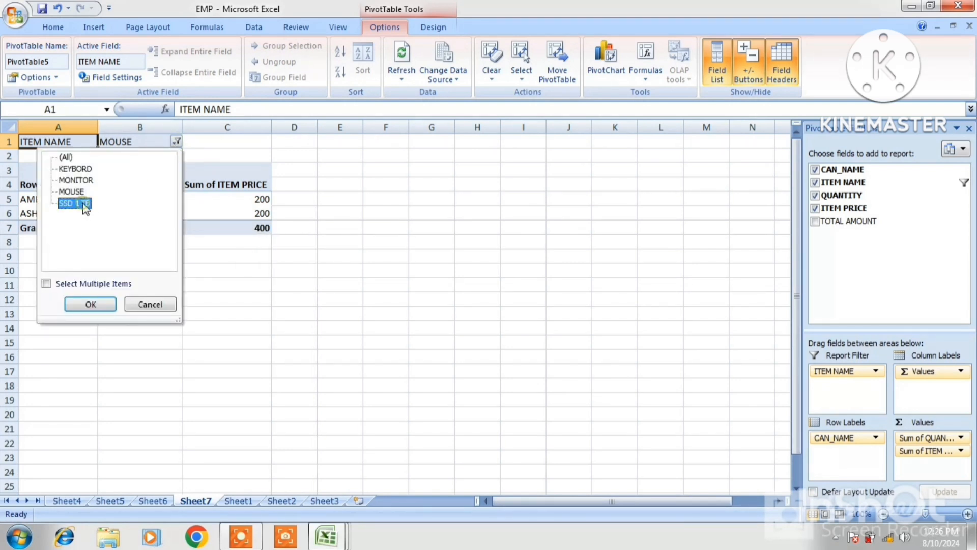
left_click(86, 304)
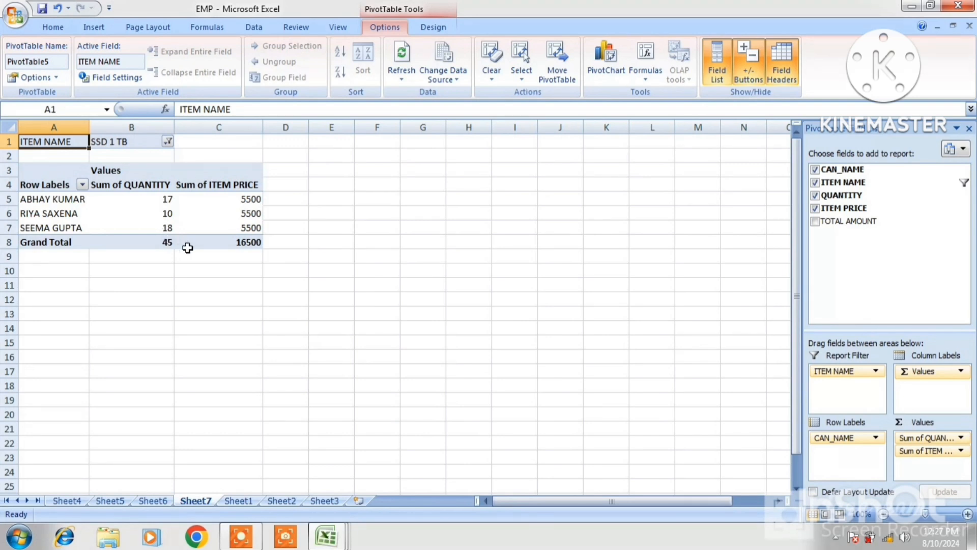
Set the ITEM NAME filter to MONITOR, showing four buyers.
left_click(168, 141)
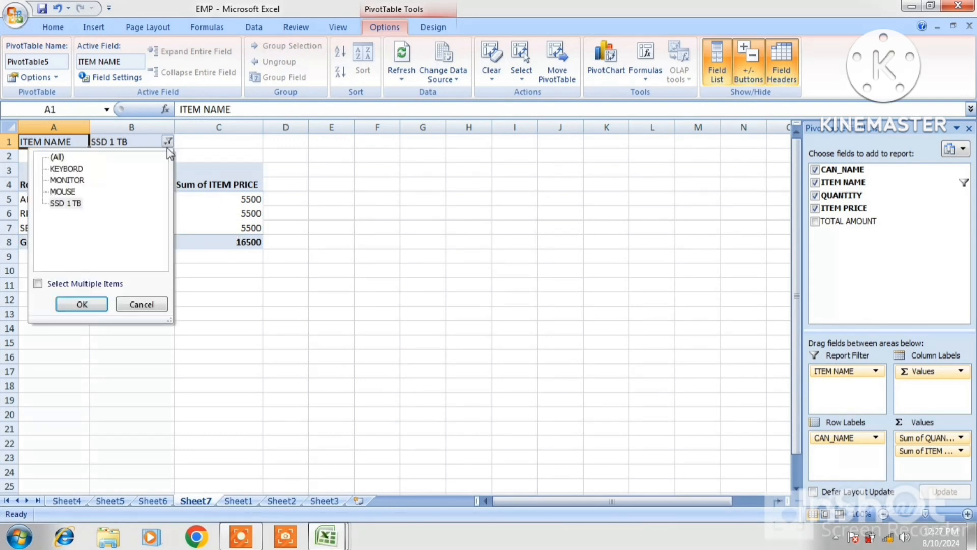
left_click(69, 180)
left_click(82, 305)
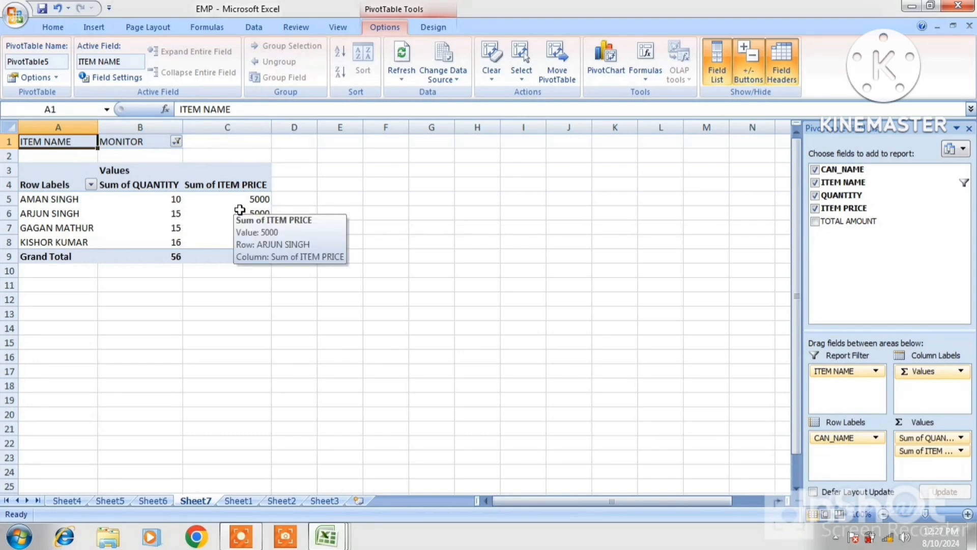
Add summed TOTAL AMOUNT to the pivot and filter it to SSD 1 TB.
left_click(816, 223)
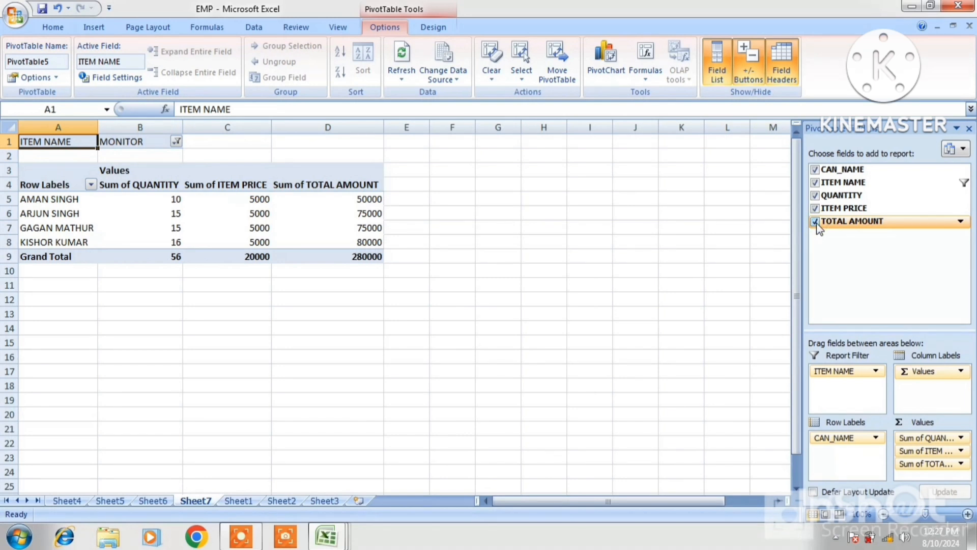
left_click(176, 143)
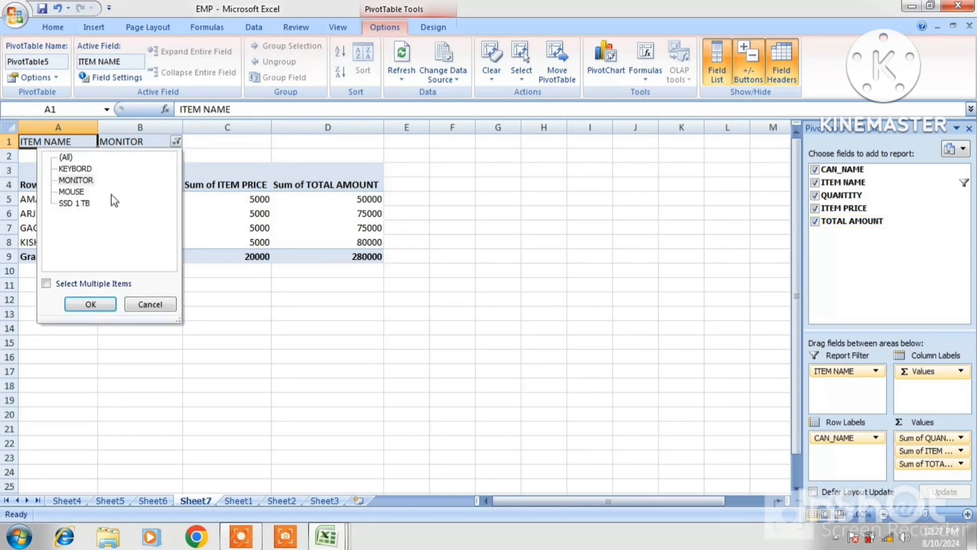
left_click(75, 203)
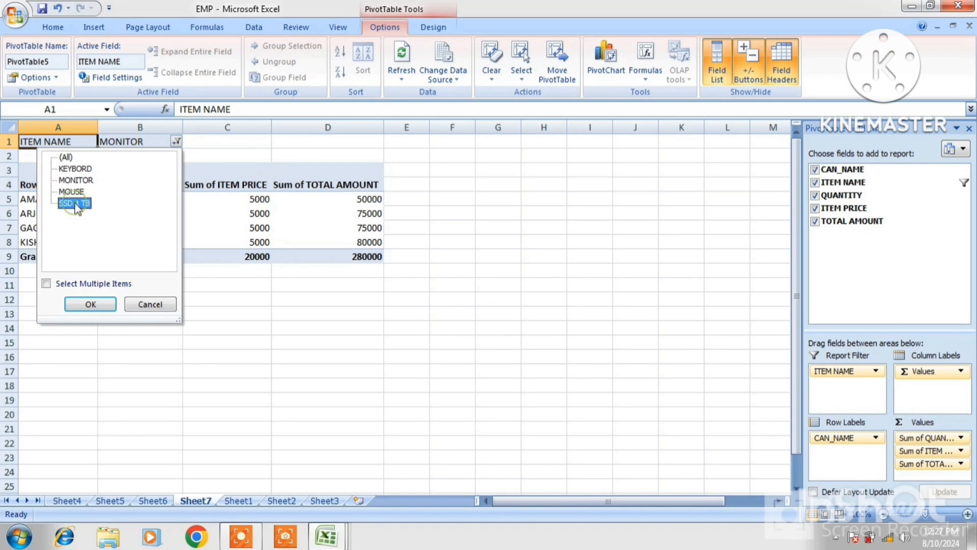
left_click(86, 303)
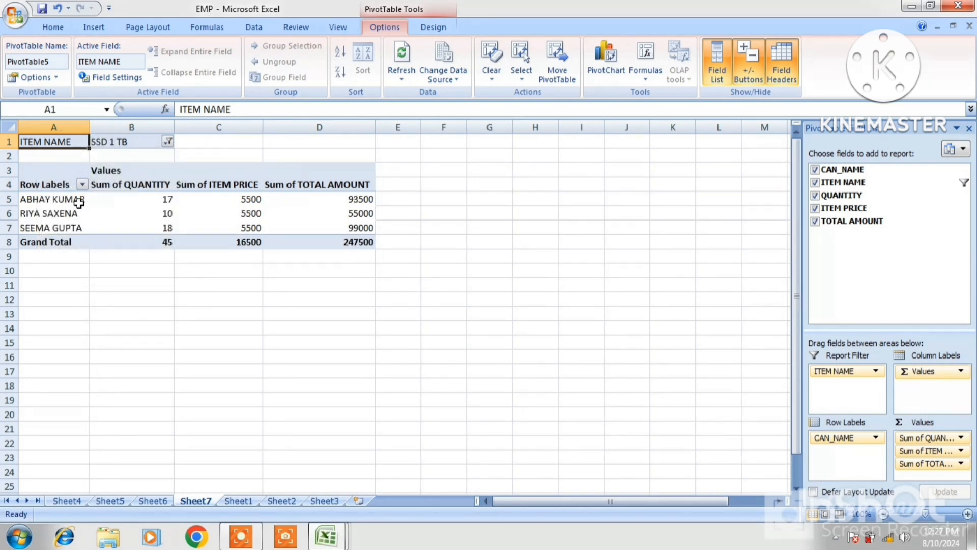
mouse_move(125, 196)
Switch the ITEM NAME filter to MONITOR, then reset it to (All).
left_click(167, 142)
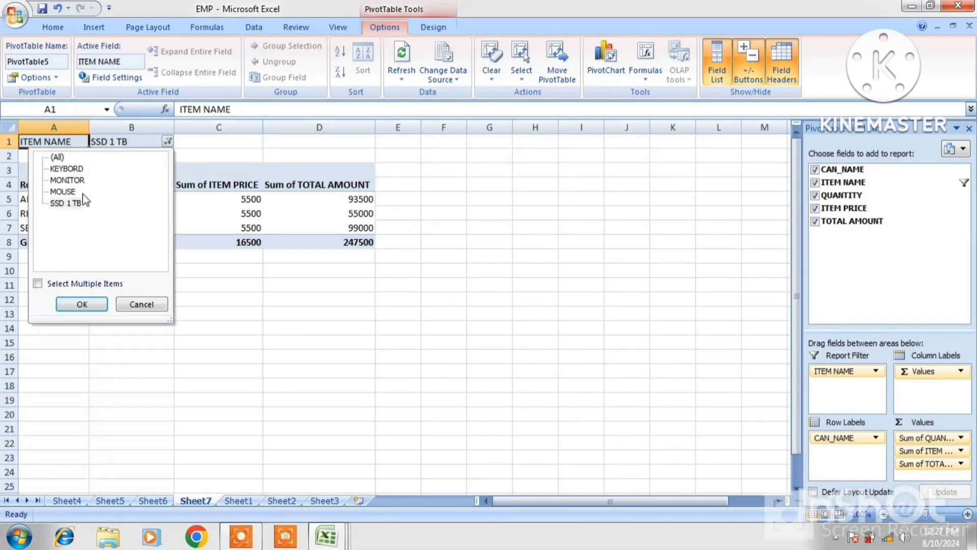
left_click(63, 192)
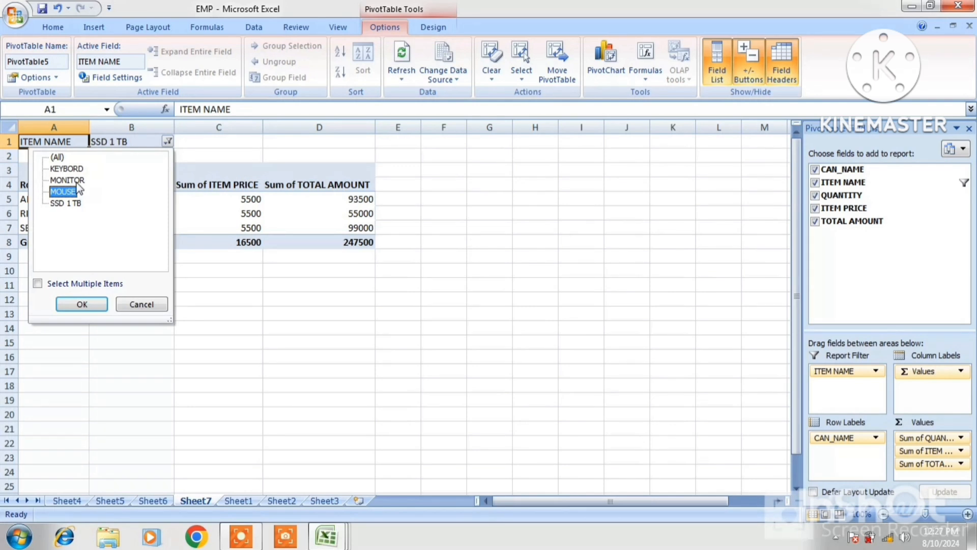
left_click(67, 180)
left_click(82, 302)
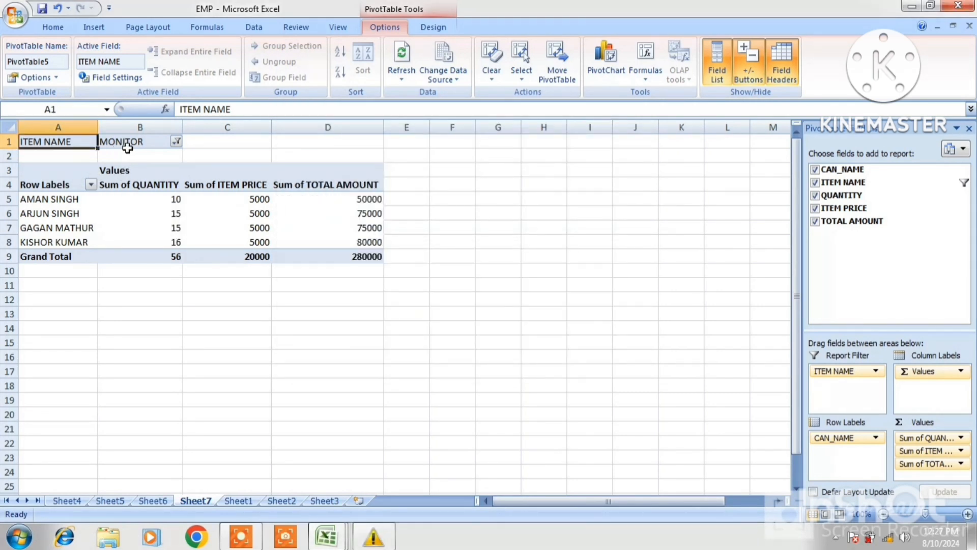
left_click(176, 142)
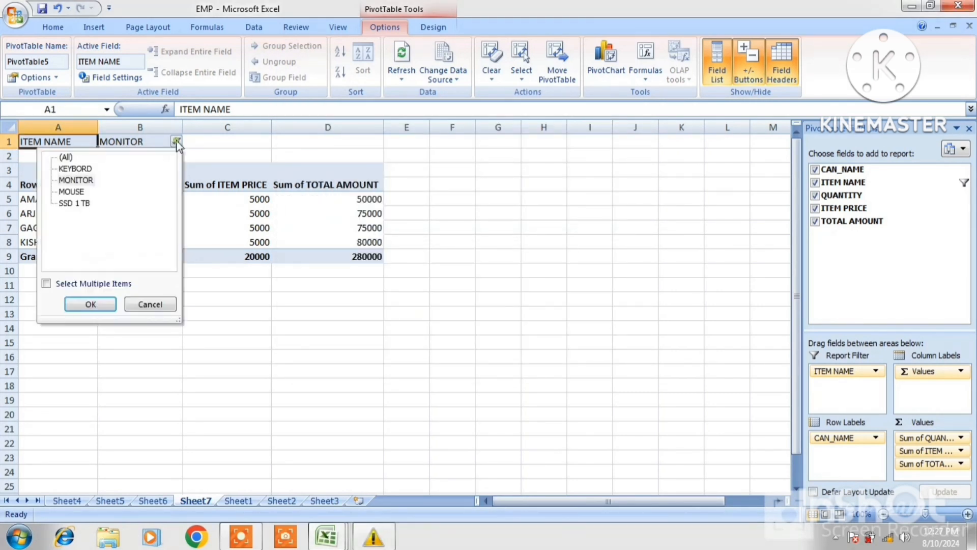
left_click(66, 157)
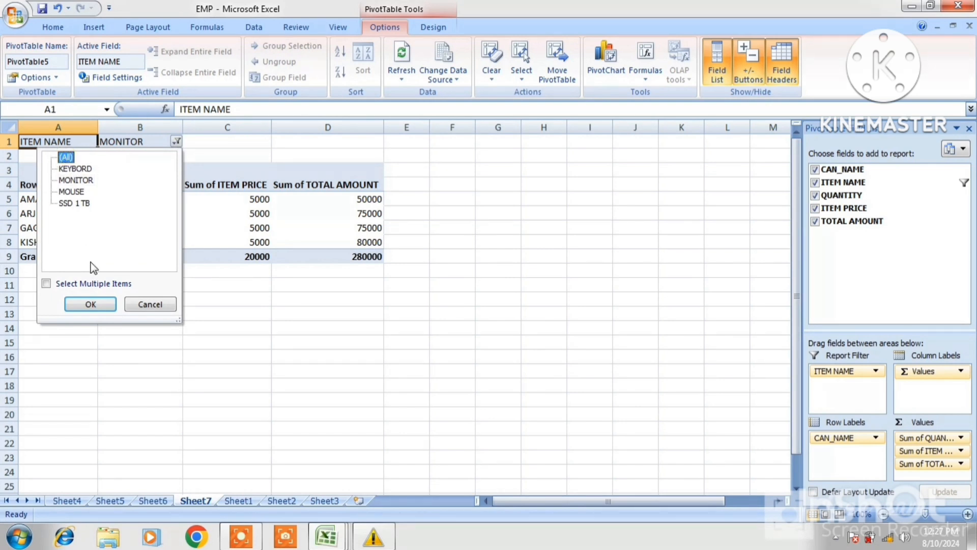
left_click(91, 305)
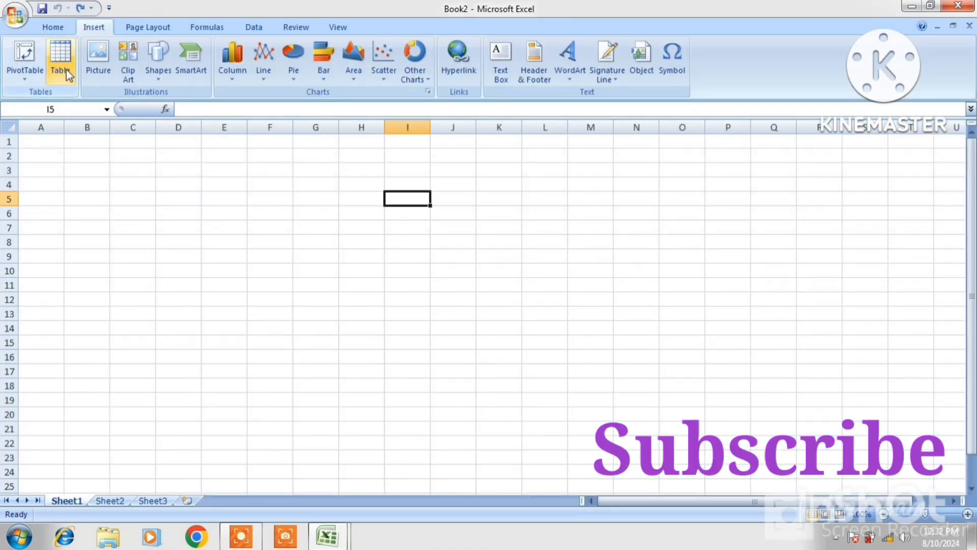
Convert the blank range B2:H19 into a table with headers Column1 to Column7.
left_click(95, 154)
left_click_drag(283, 298, 353, 395)
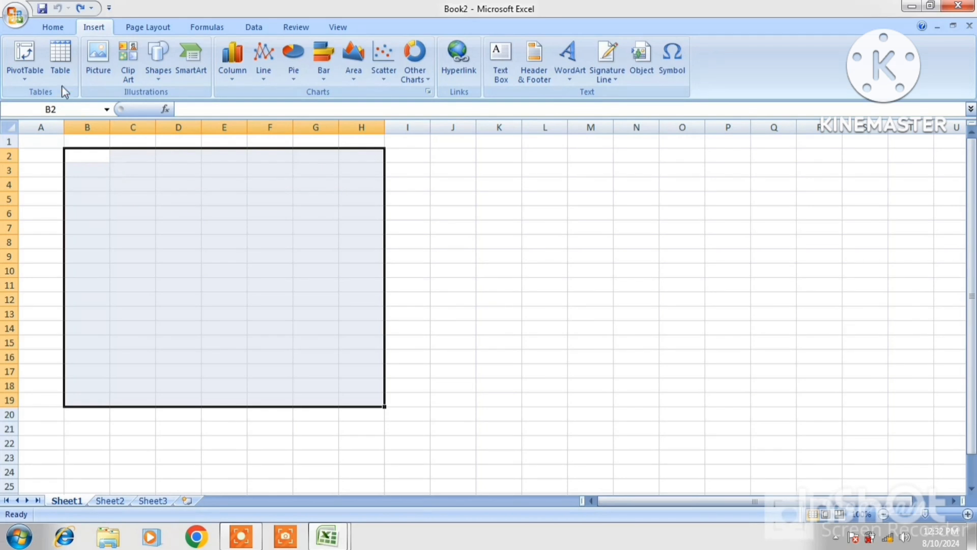
left_click(57, 60)
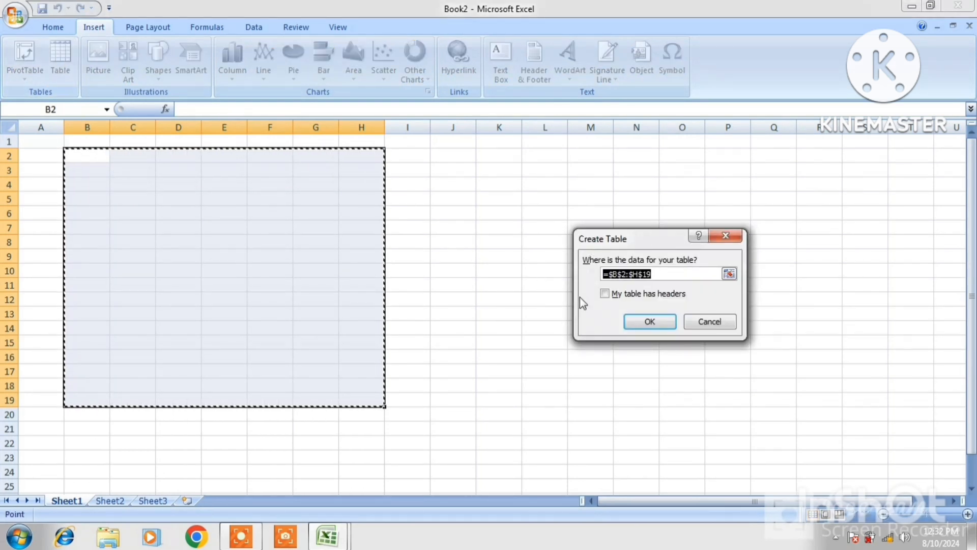
left_click(637, 320)
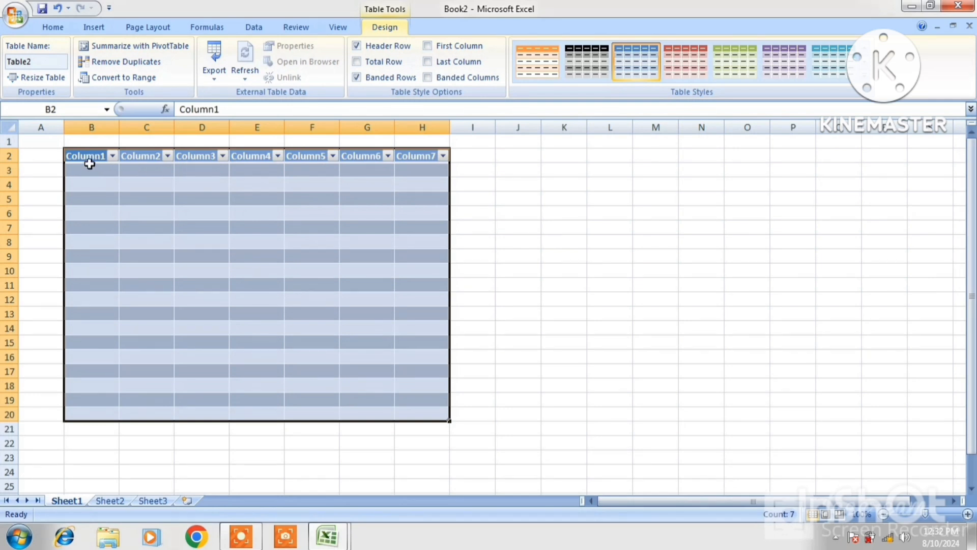
left_click(88, 171)
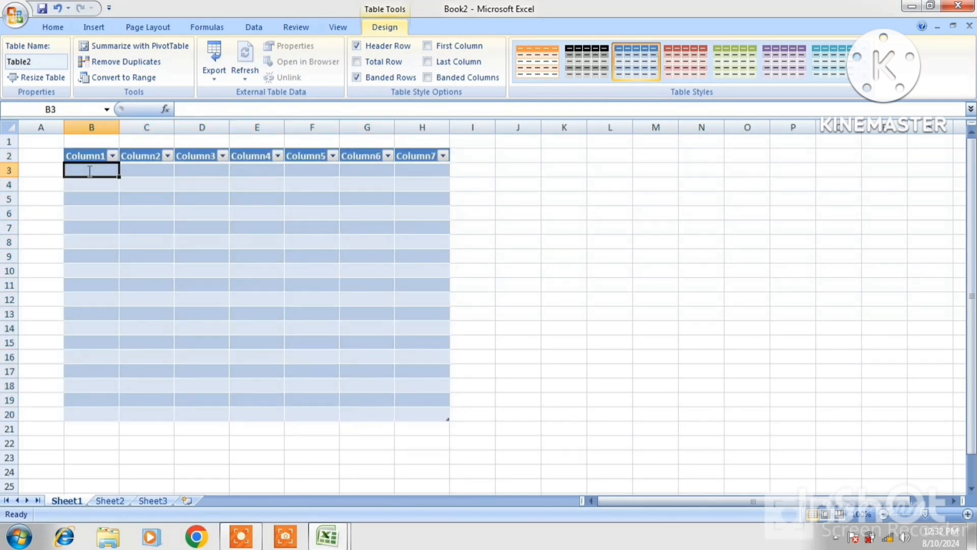
Enter the labels NAME, POST and SALARY in cells B3 to D3.
type("NAME")
key("Tab")
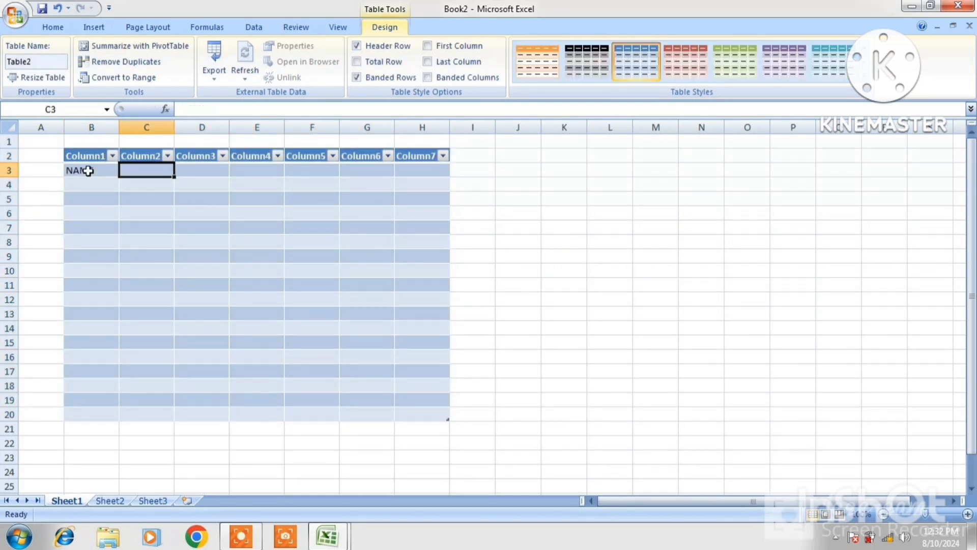
type("POST")
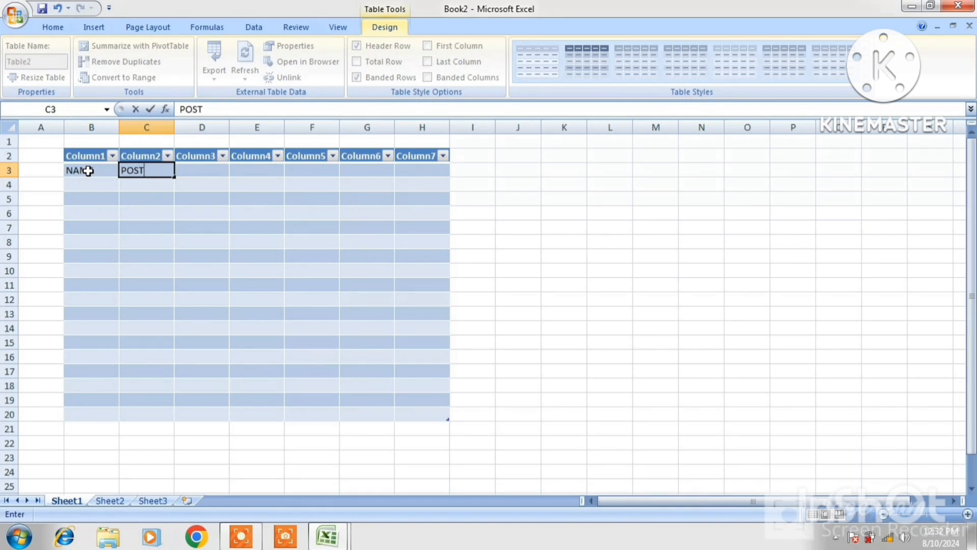
key("Tab")
type("SA")
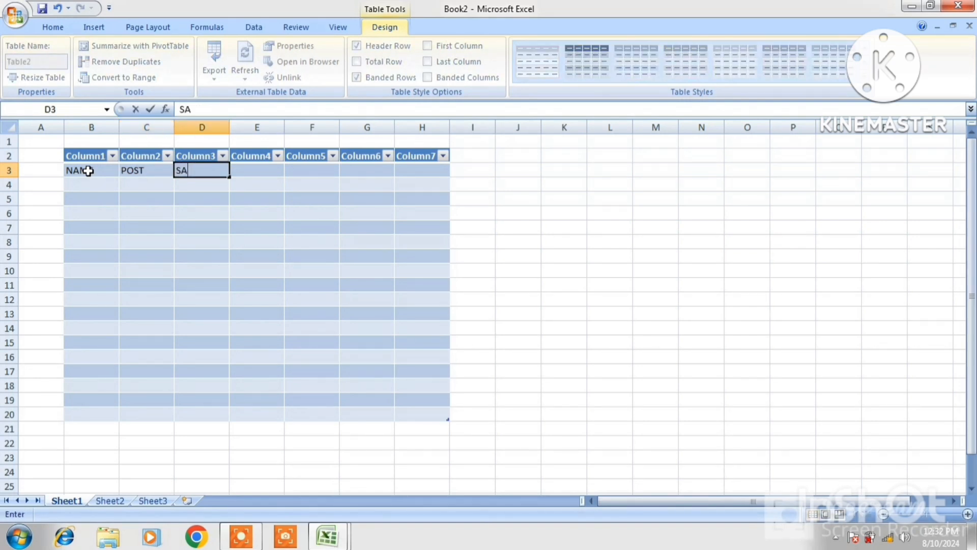
type("LARY")
key("Tab")
Enter DA, TA, HRA and SUM SALARY in cells E3 to H3.
type("DA")
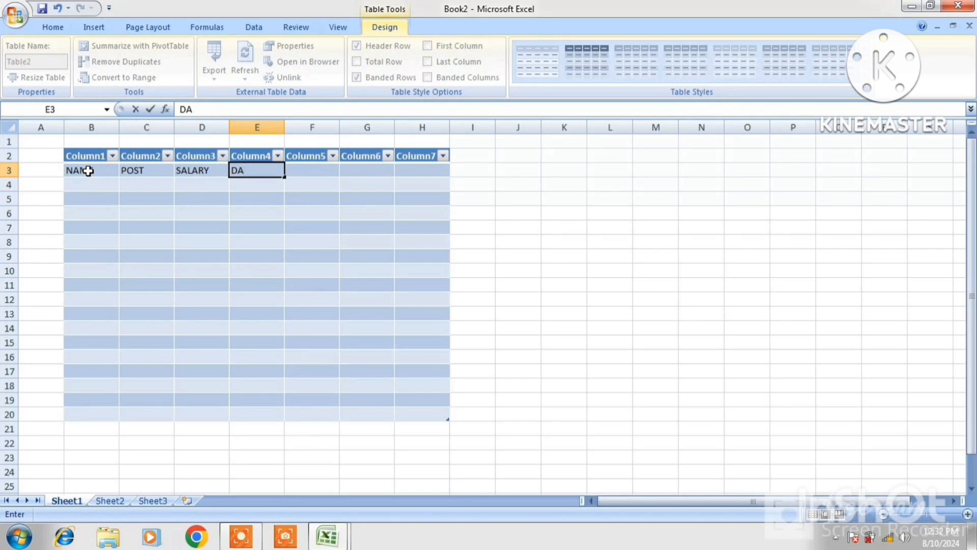
key("Tab")
type("TA")
key("Tab")
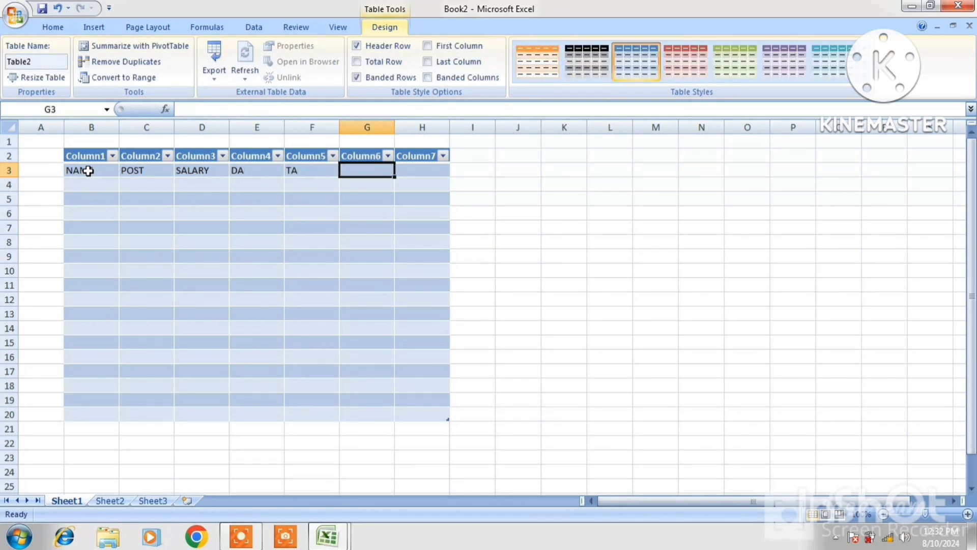
type("HRA")
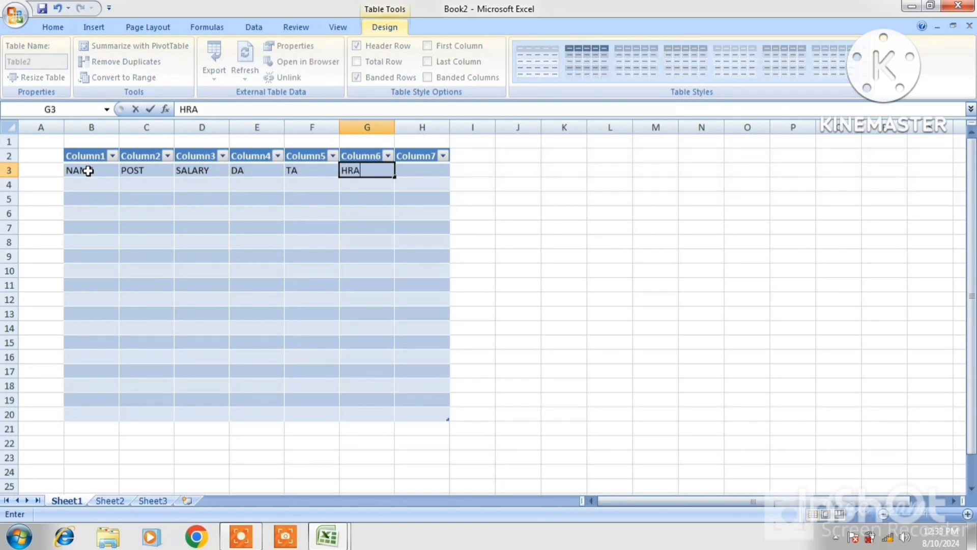
key("Tab")
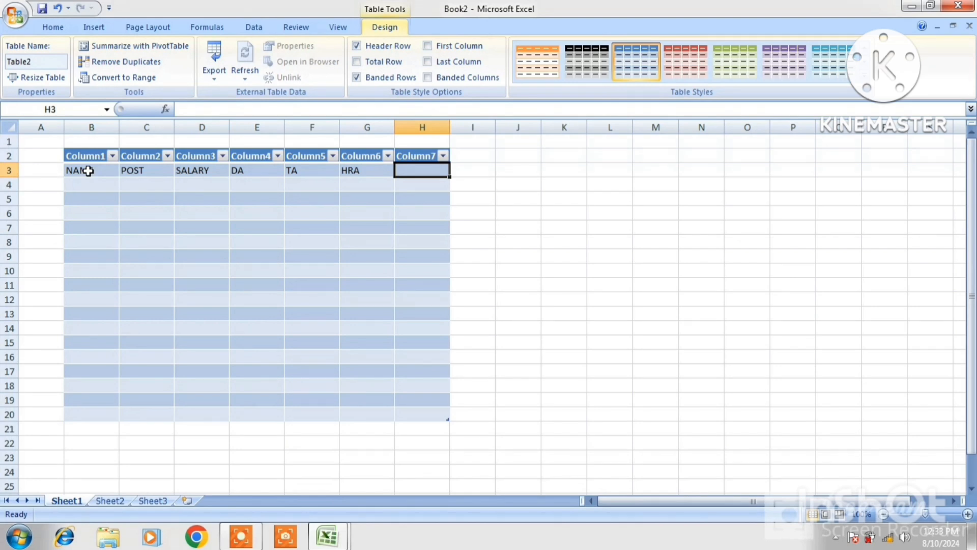
type("S")
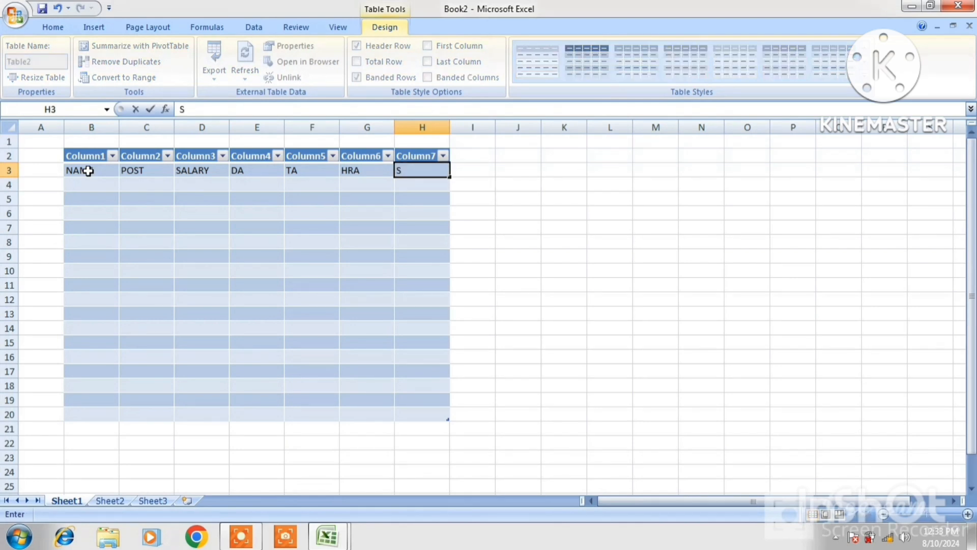
type("UM SALARU")
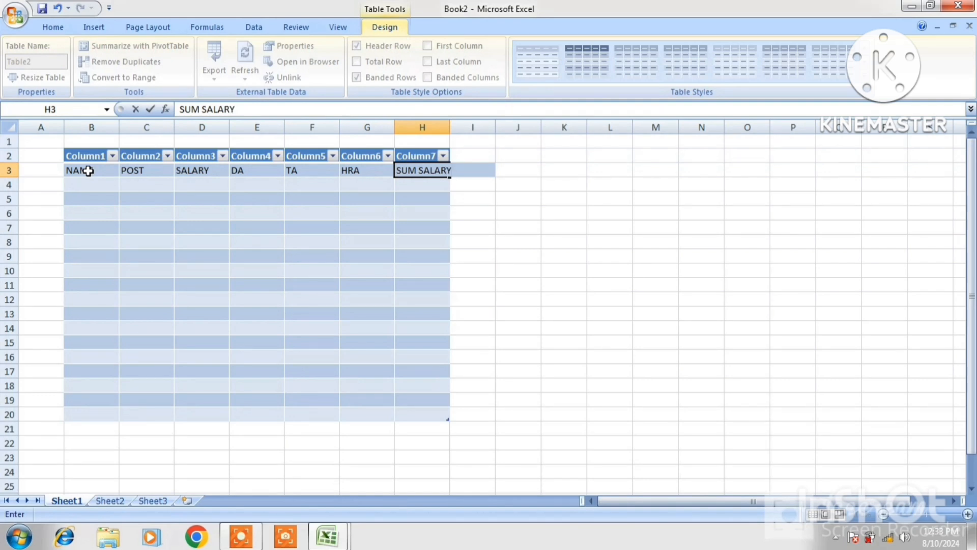
key("Return")
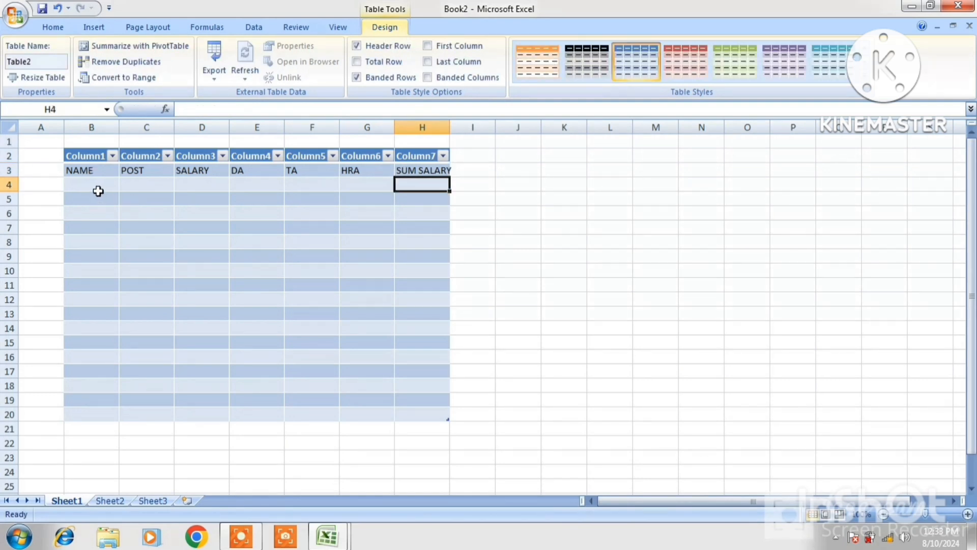
left_click(91, 184)
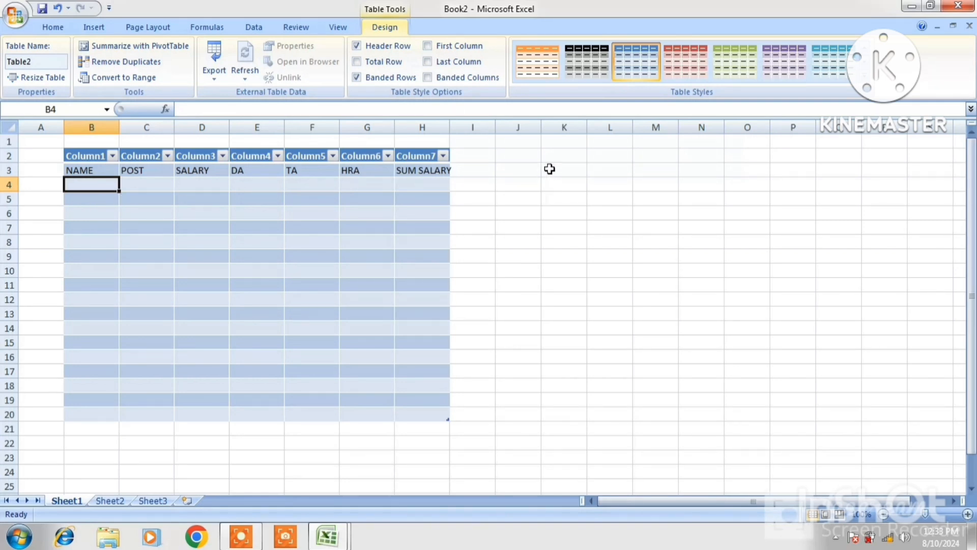
left_click(567, 157)
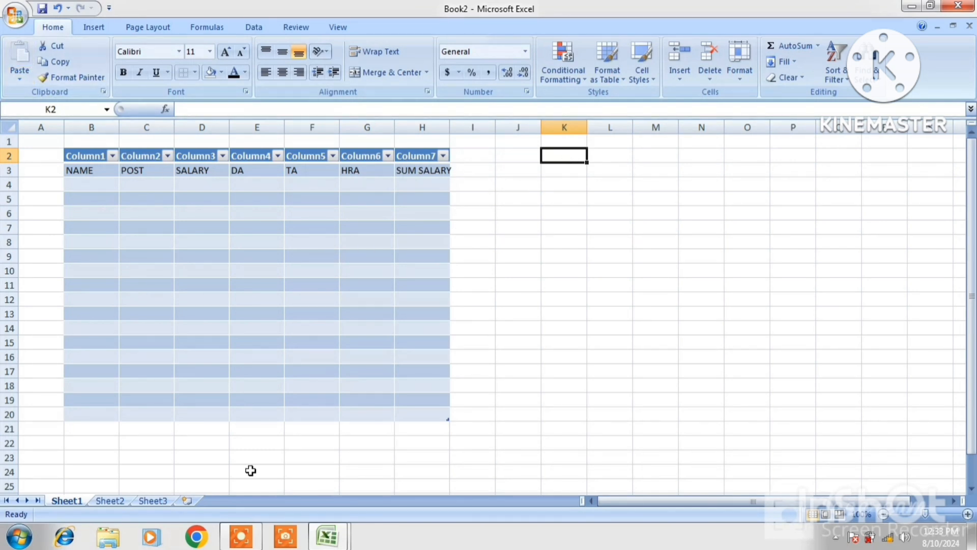
Copy the student details A1:F21 from the STUSENT LIST workbook.
mouse_move(327, 535)
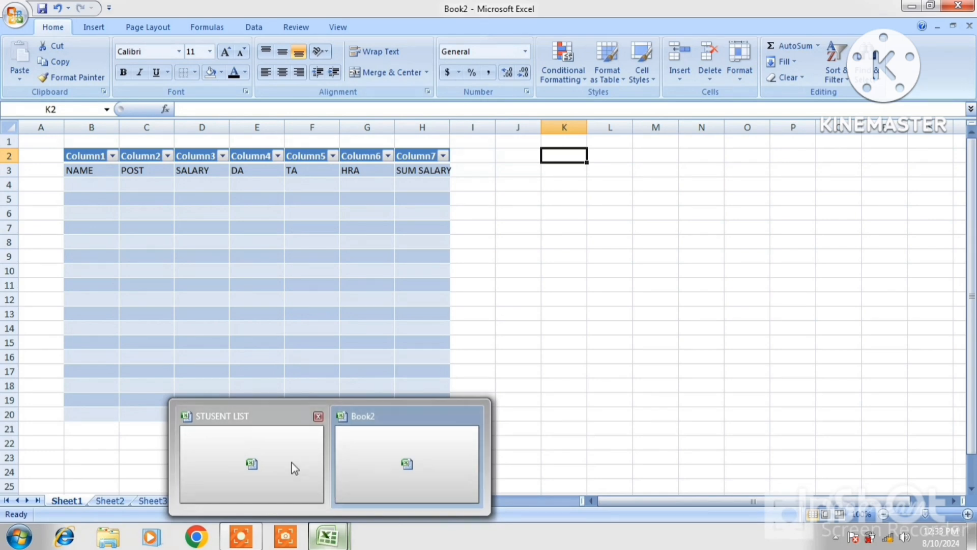
left_click(259, 457)
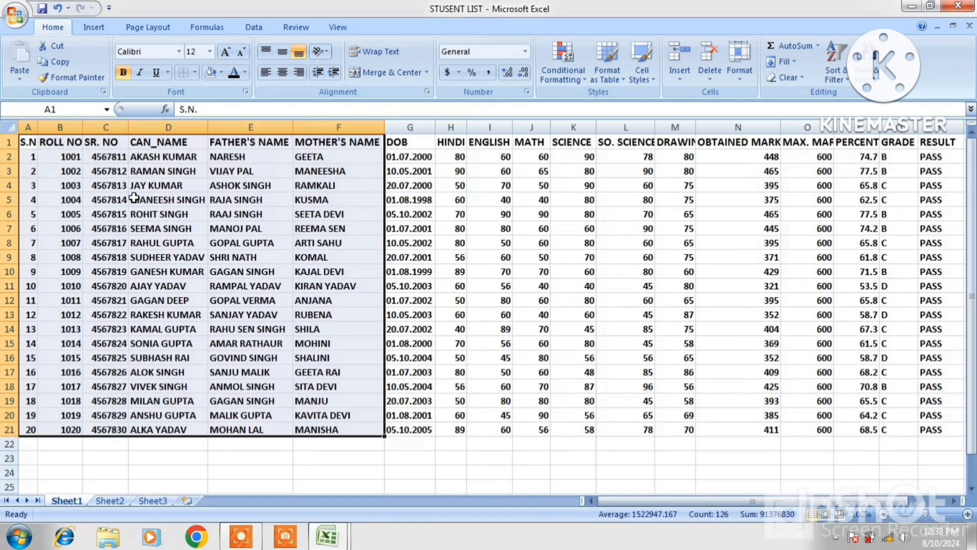
left_click_drag(28, 142, 299, 434)
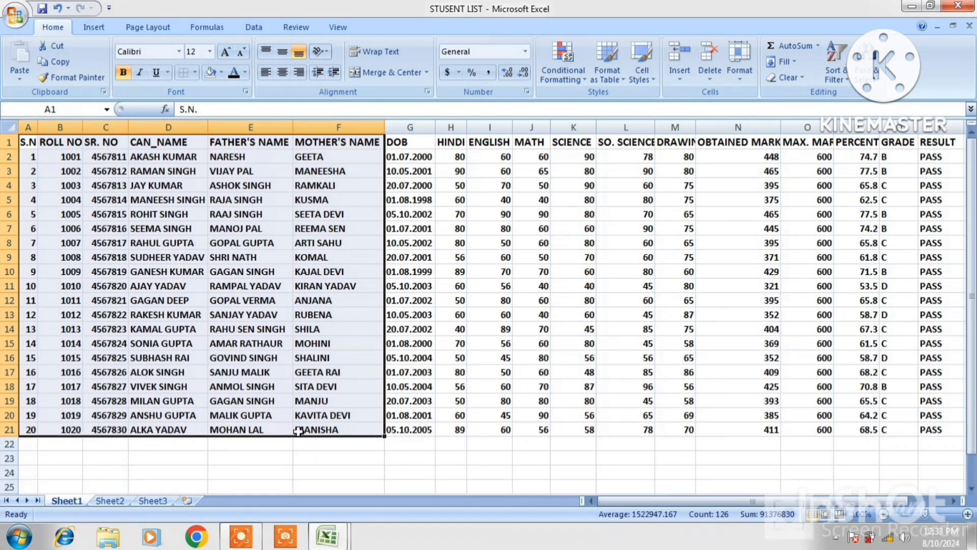
right_click(292, 405)
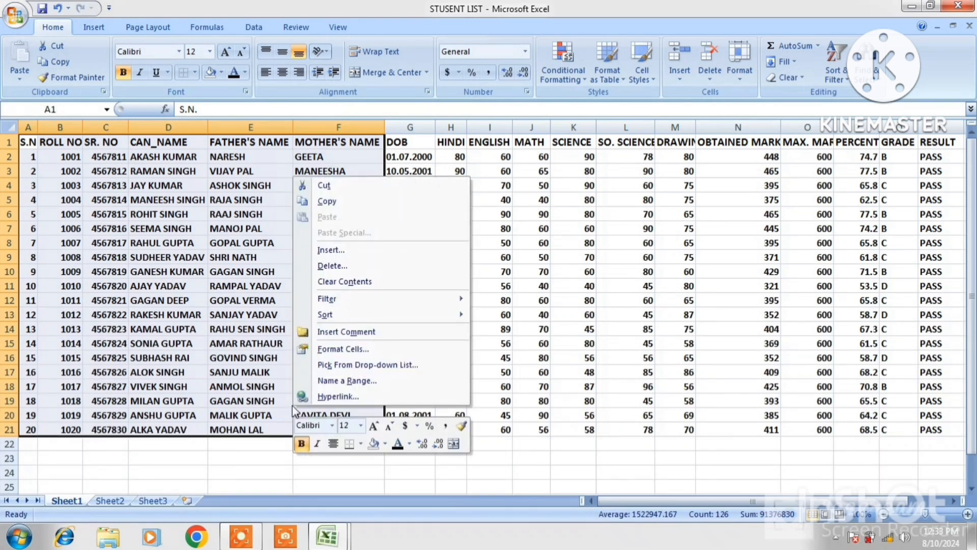
left_click(327, 201)
Paste the student data at K2 in Book2 and autofit column P for MOTHER'S NAME.
mouse_move(327, 536)
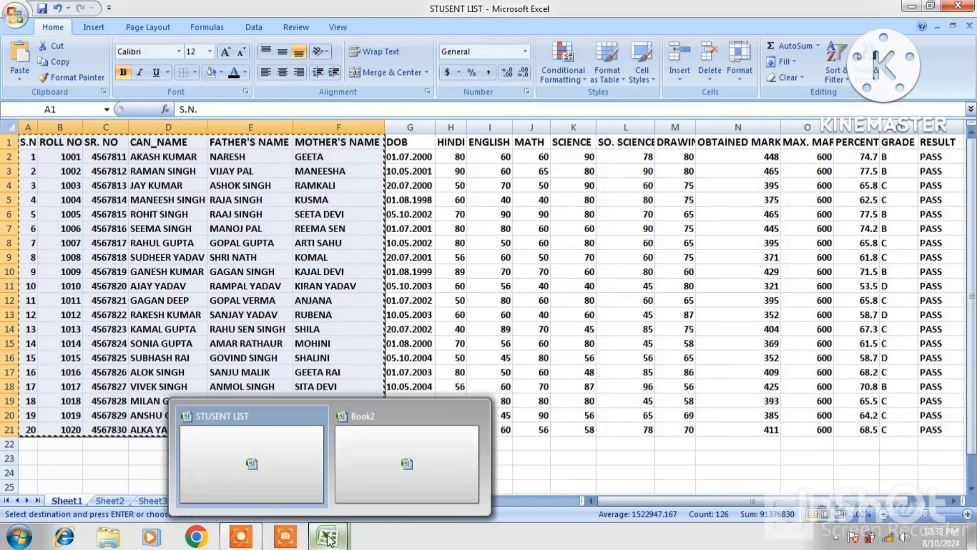
left_click(362, 468)
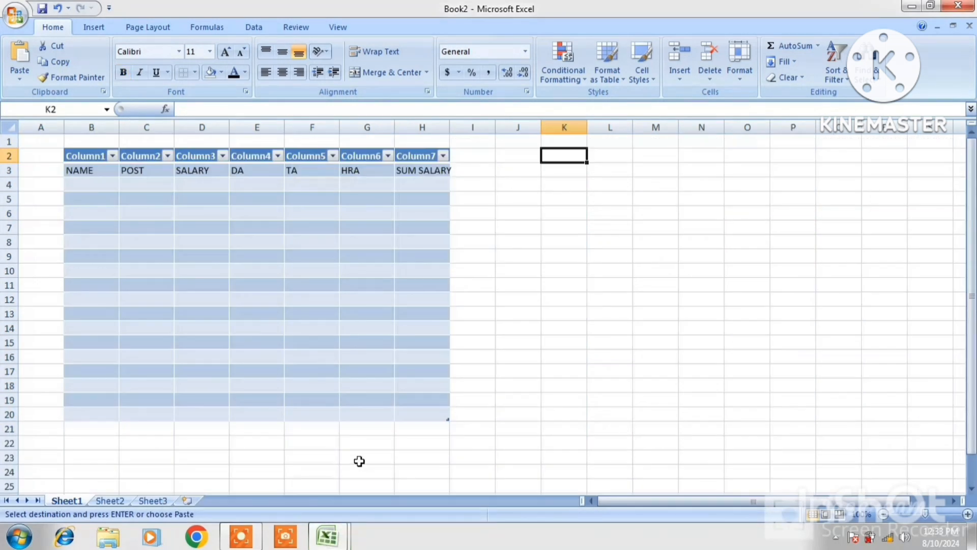
right_click(569, 156)
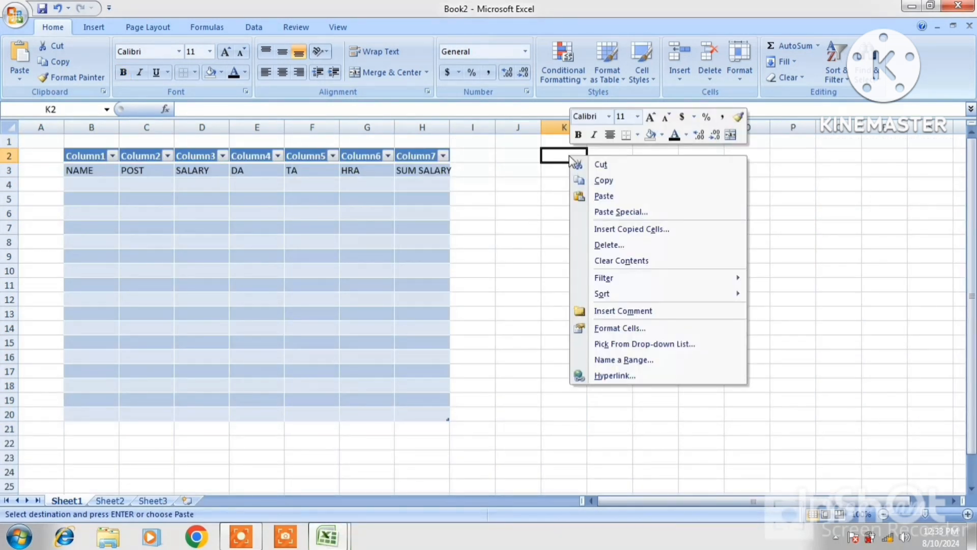
left_click(593, 194)
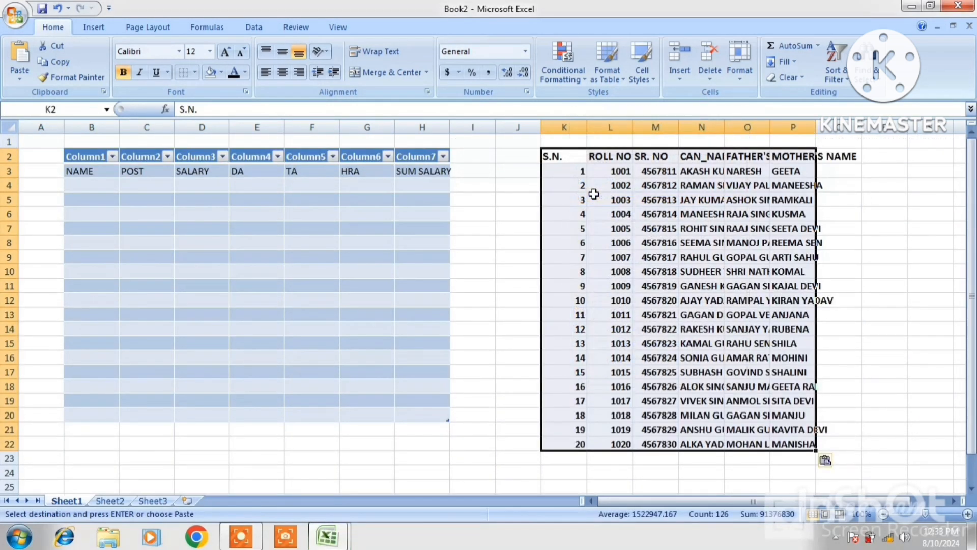
double_click(816, 126)
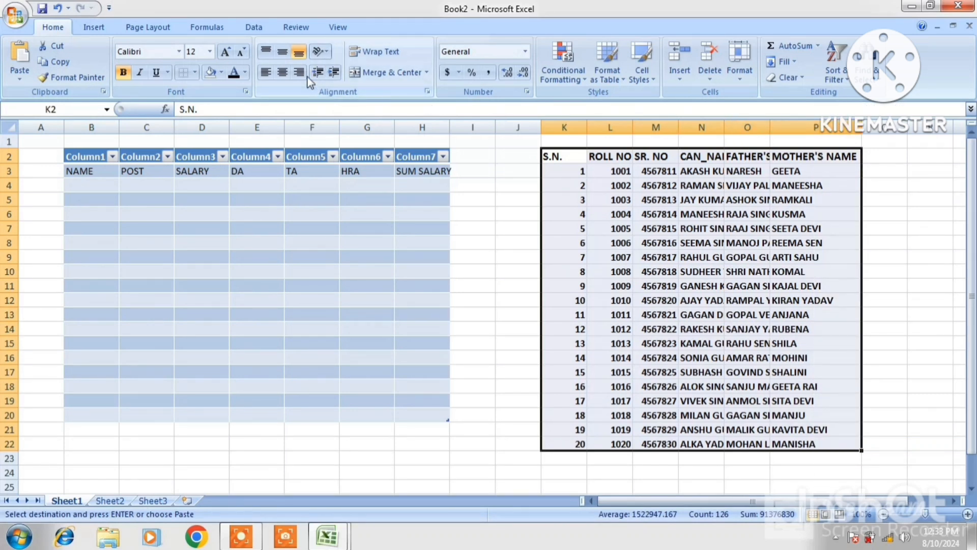
Convert K2:P22 into a table and sort its rows A to Z by CAN_NAME.
left_click(84, 30)
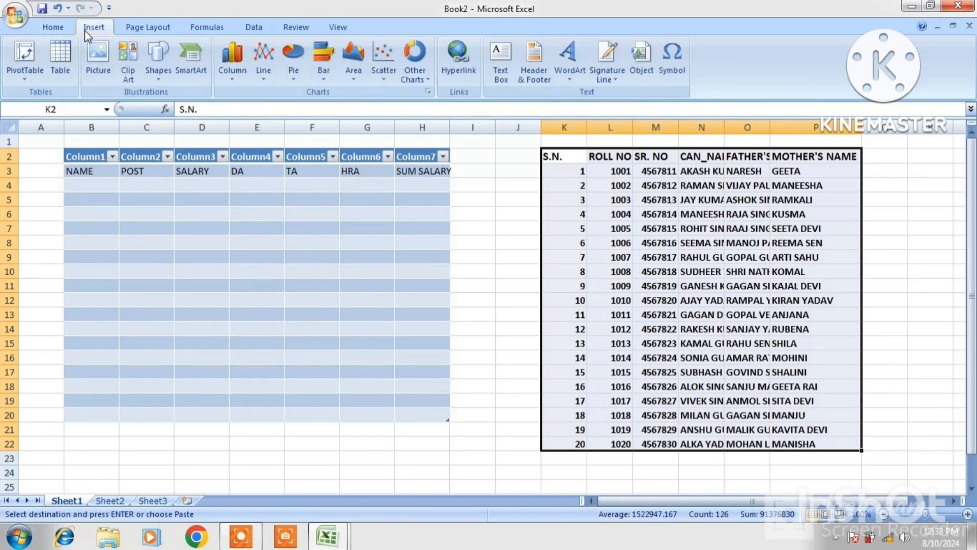
left_click(59, 54)
left_click(635, 322)
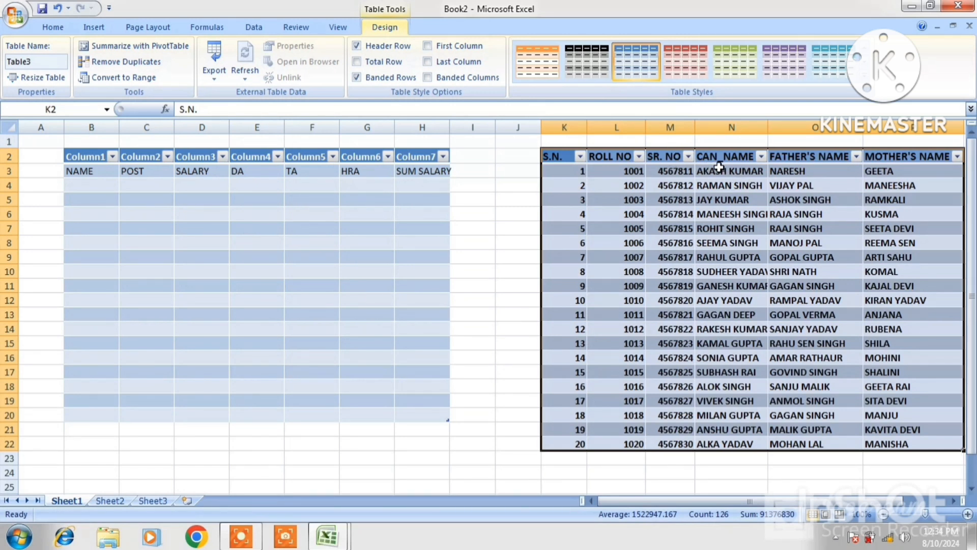
left_click(763, 159)
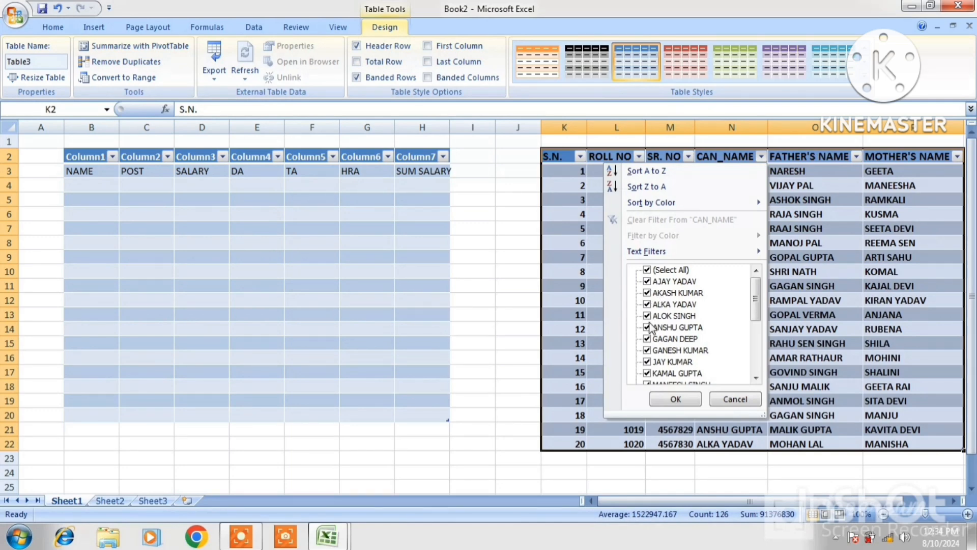
left_click(641, 172)
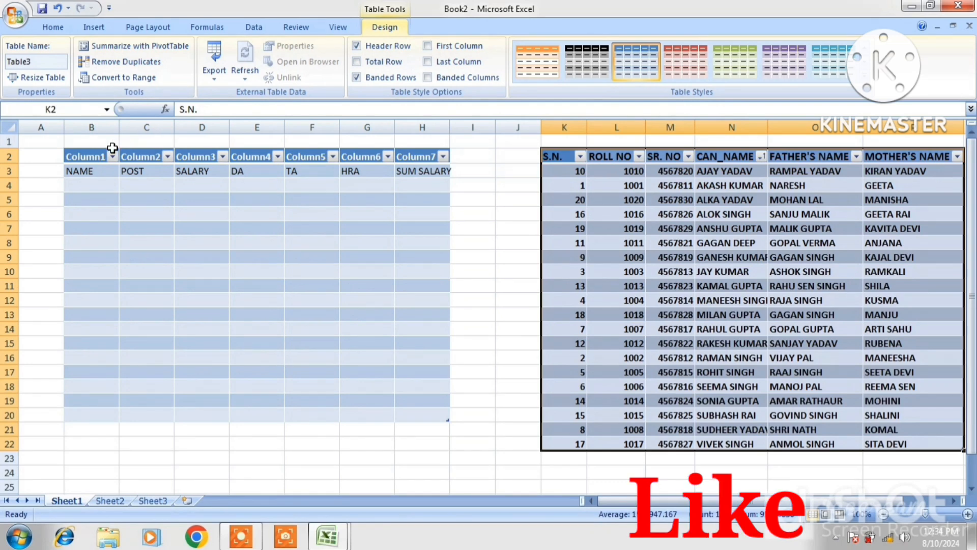
Toggle the left table's header row and total row, leaving only the header row.
left_click(92, 159)
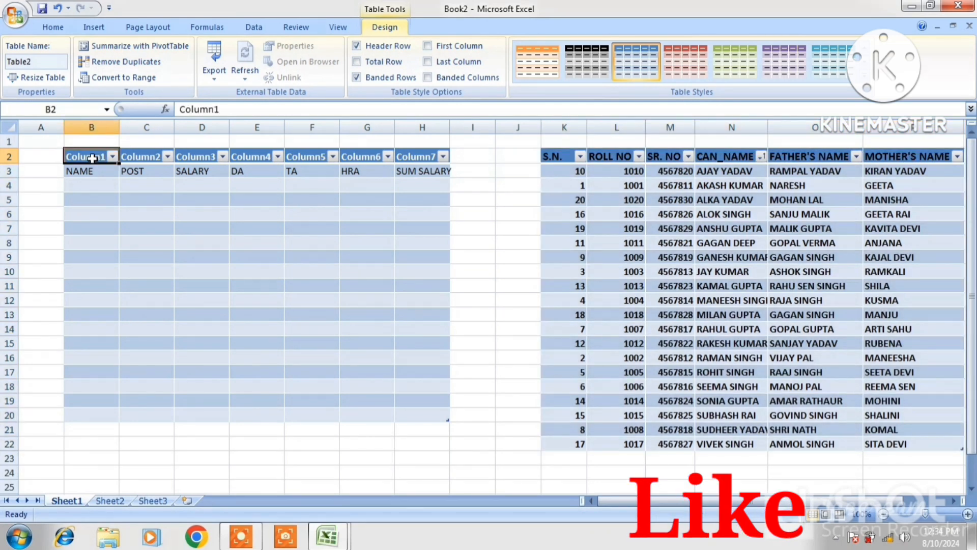
left_click(357, 45)
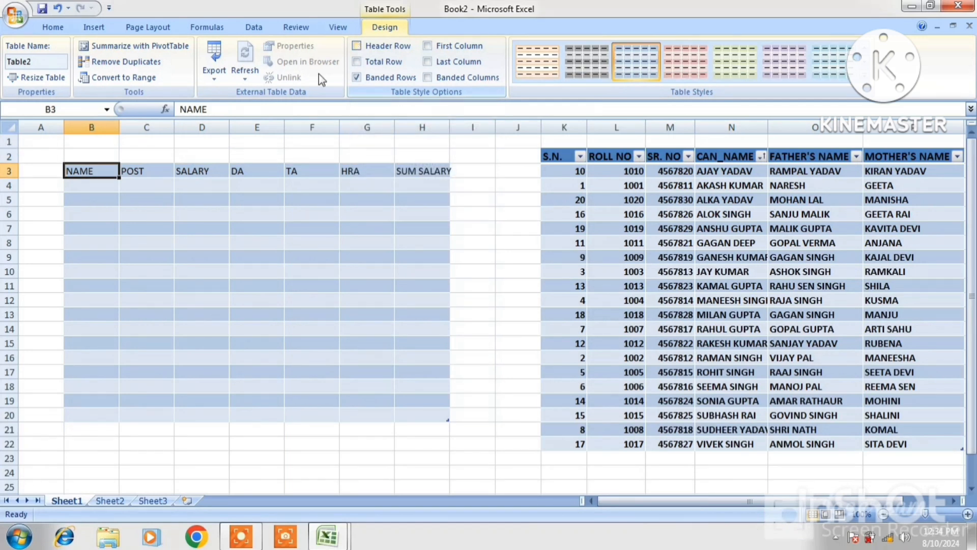
left_click(357, 46)
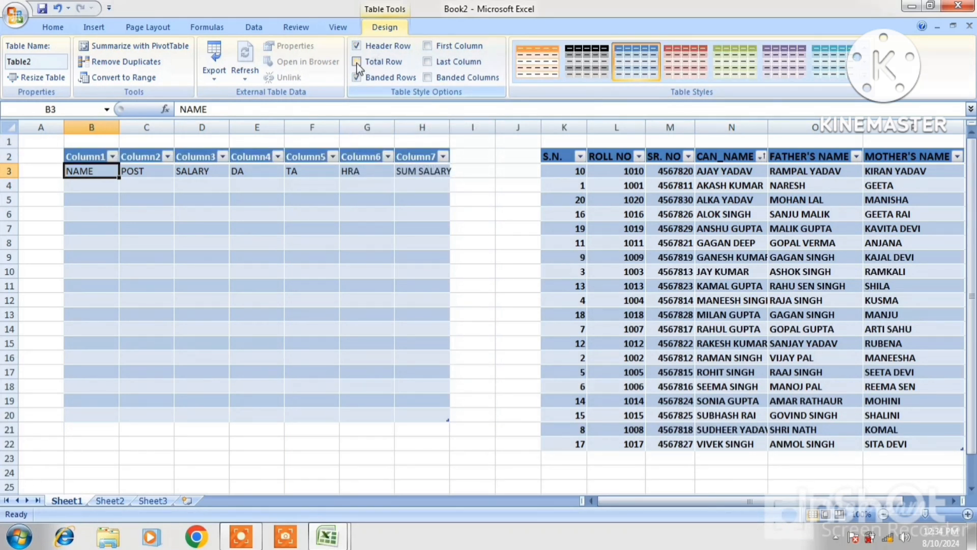
left_click(73, 417)
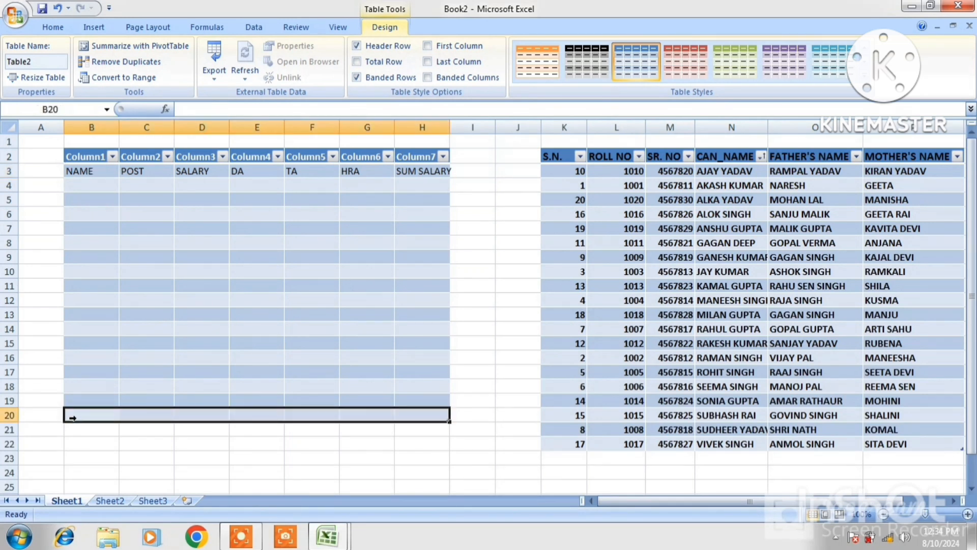
left_click(357, 62)
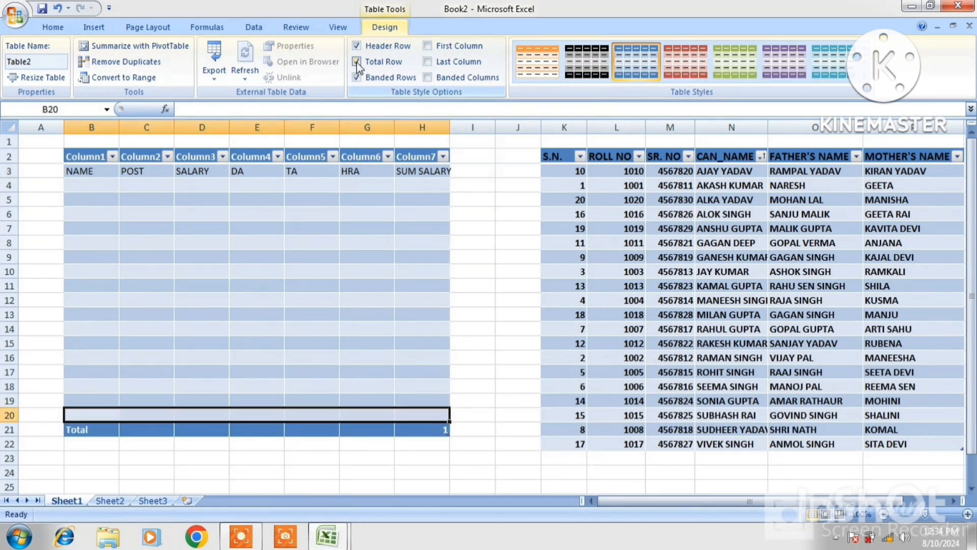
left_click(357, 62)
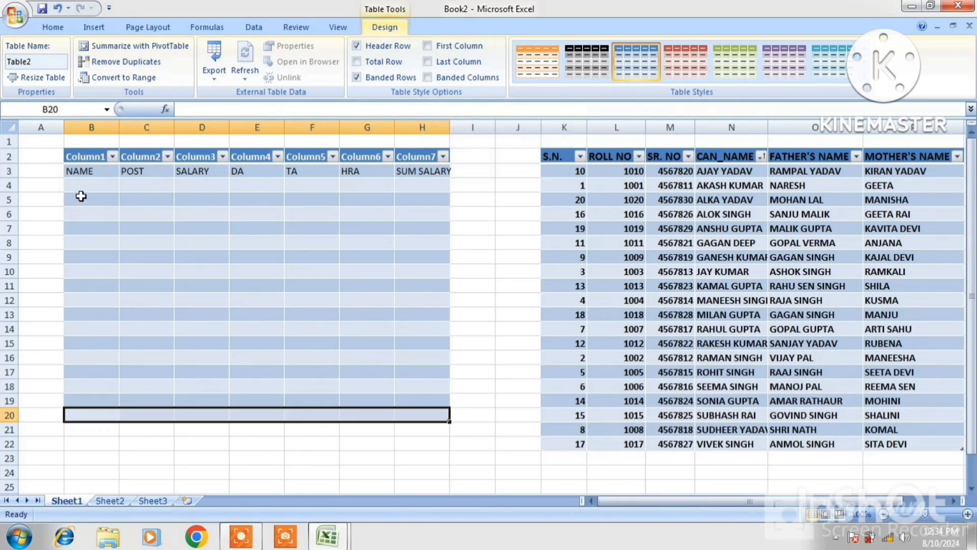
Try first and last column emphasis, then switch banded rows to banded columns.
left_click(428, 48)
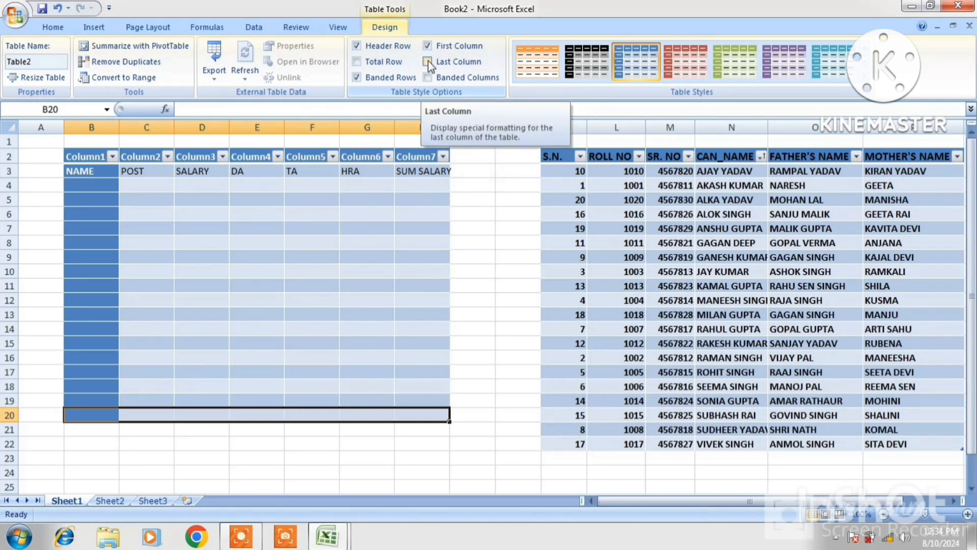
left_click(429, 63)
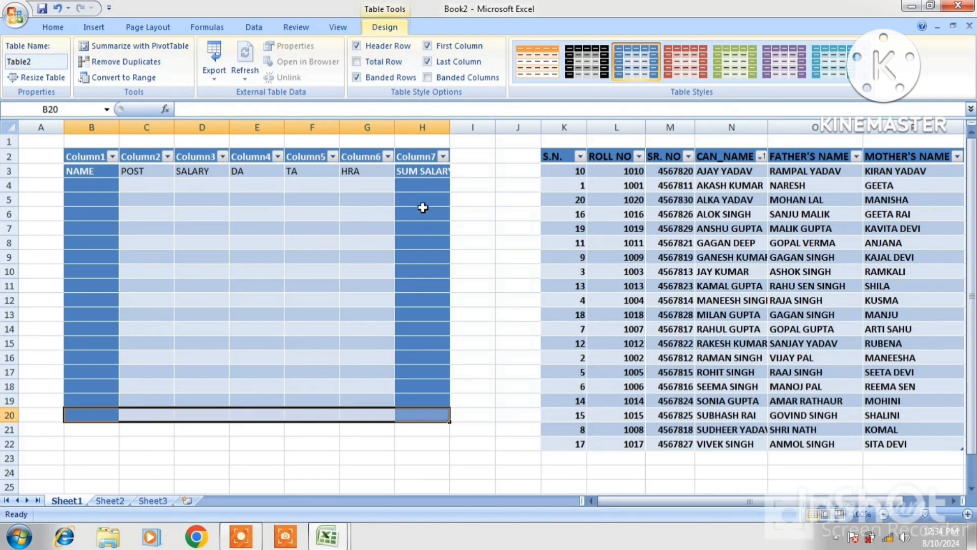
left_click(428, 61)
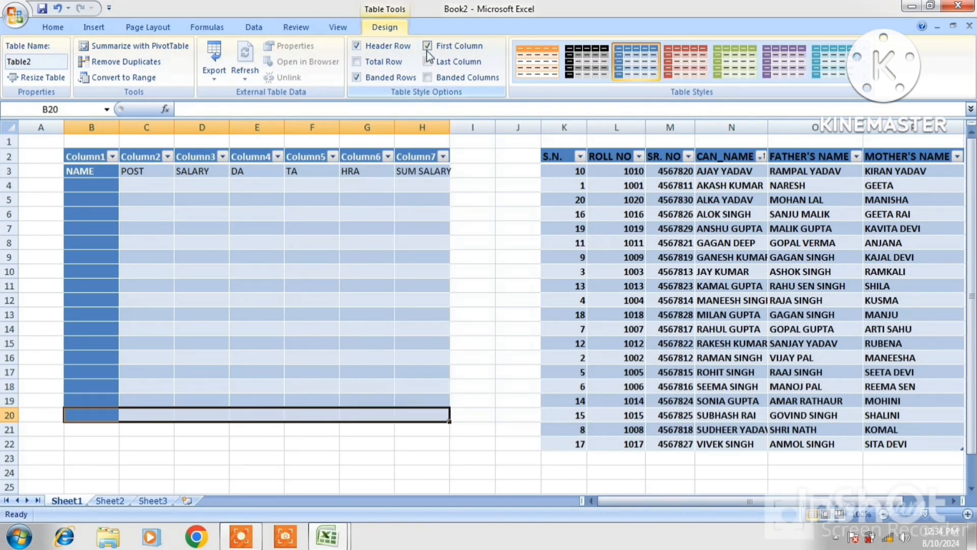
left_click(428, 47)
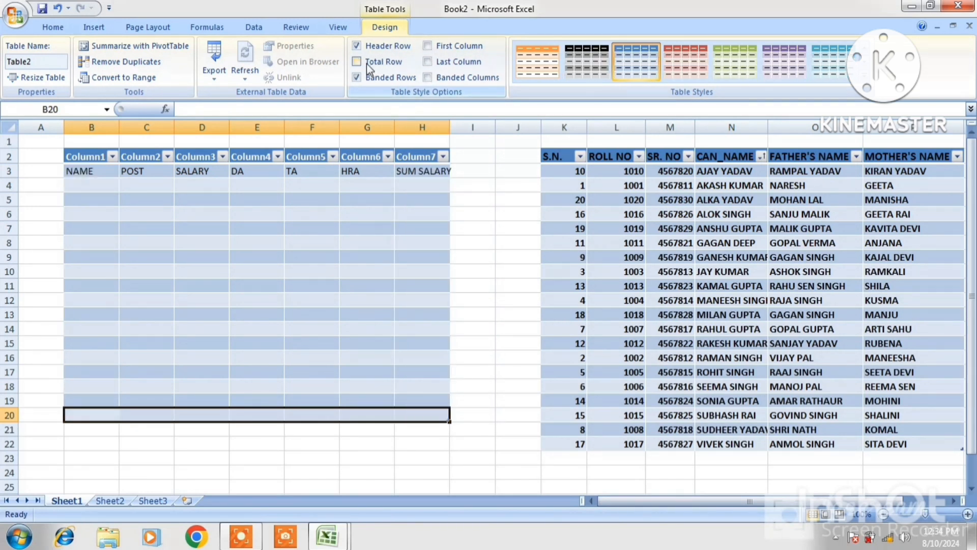
left_click(428, 78)
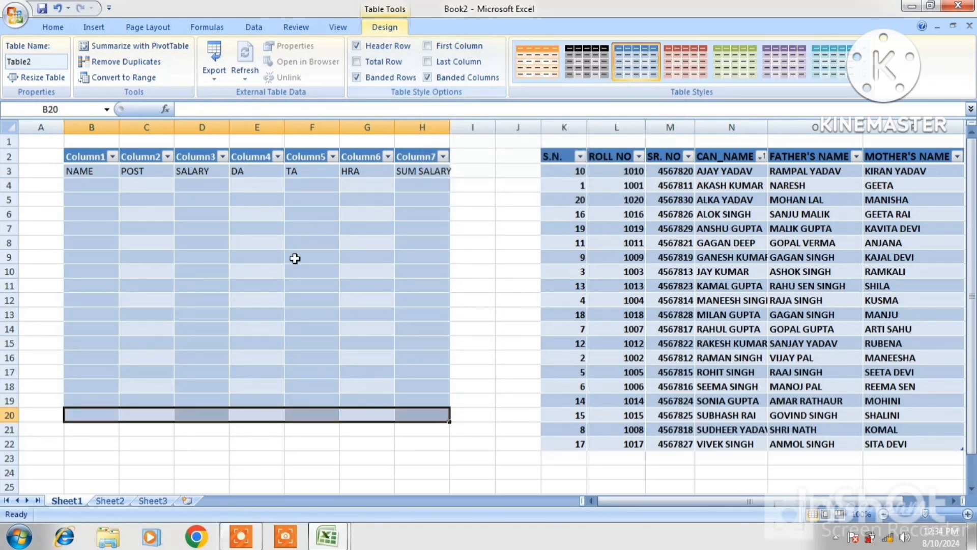
left_click(355, 77)
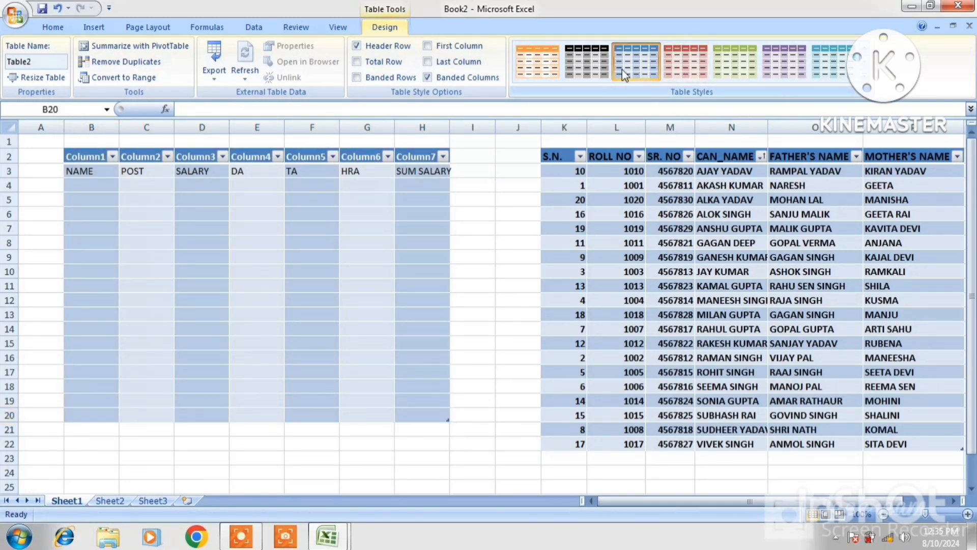
Give the left table a dark black-header table style and the student table a medium style.
left_click(868, 87)
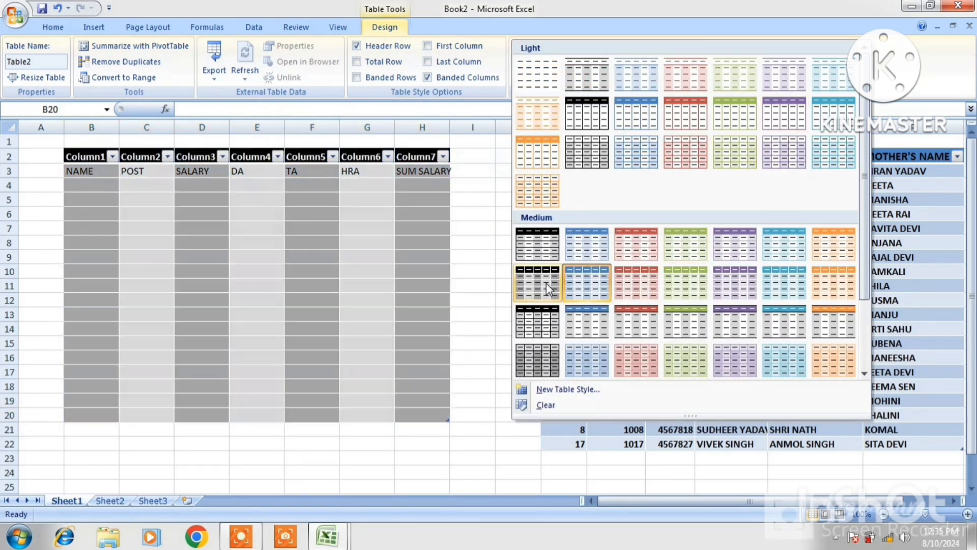
left_click(542, 283)
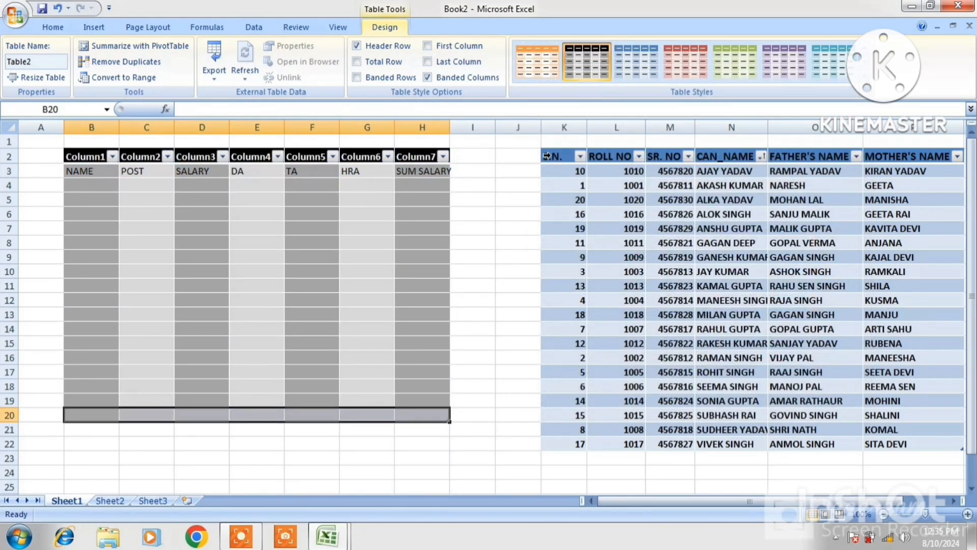
left_click_drag(560, 156, 925, 436)
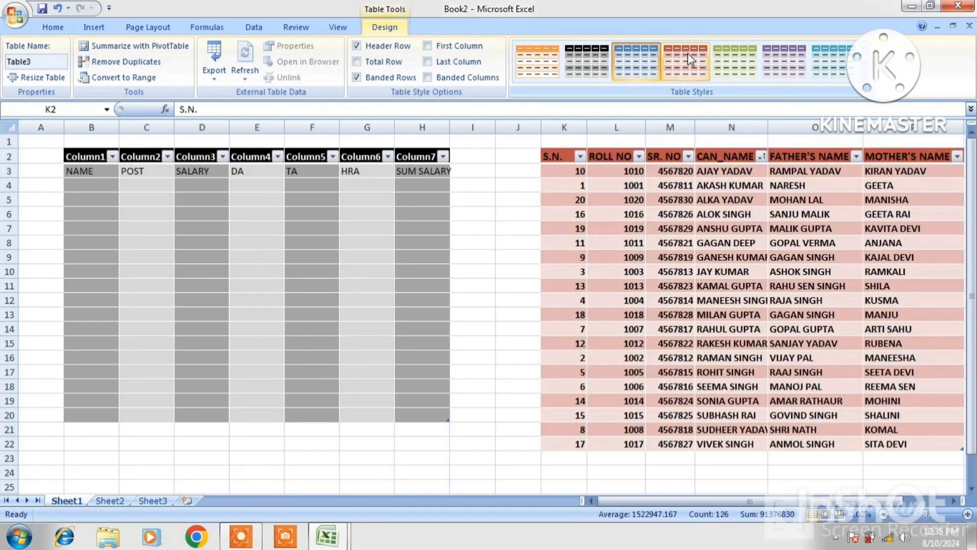
left_click(860, 83)
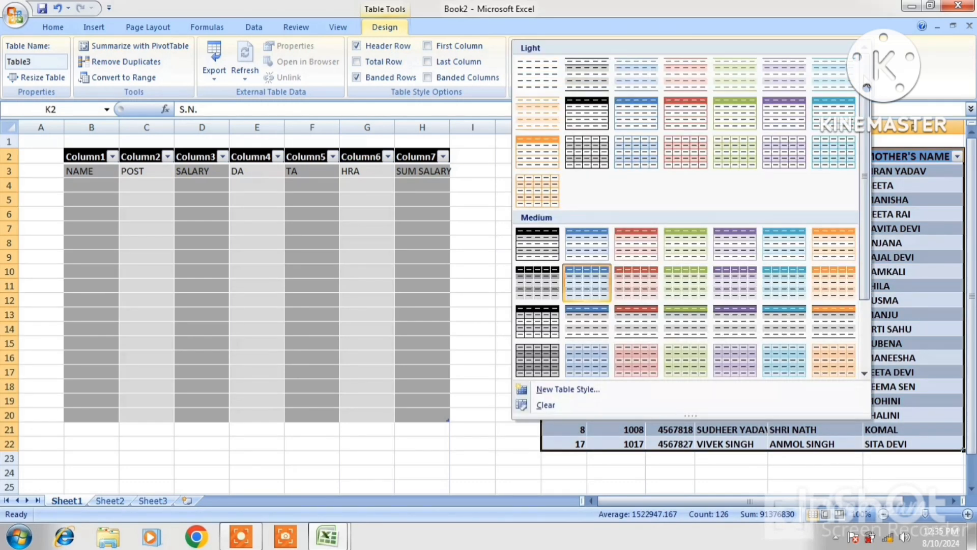
left_click(540, 257)
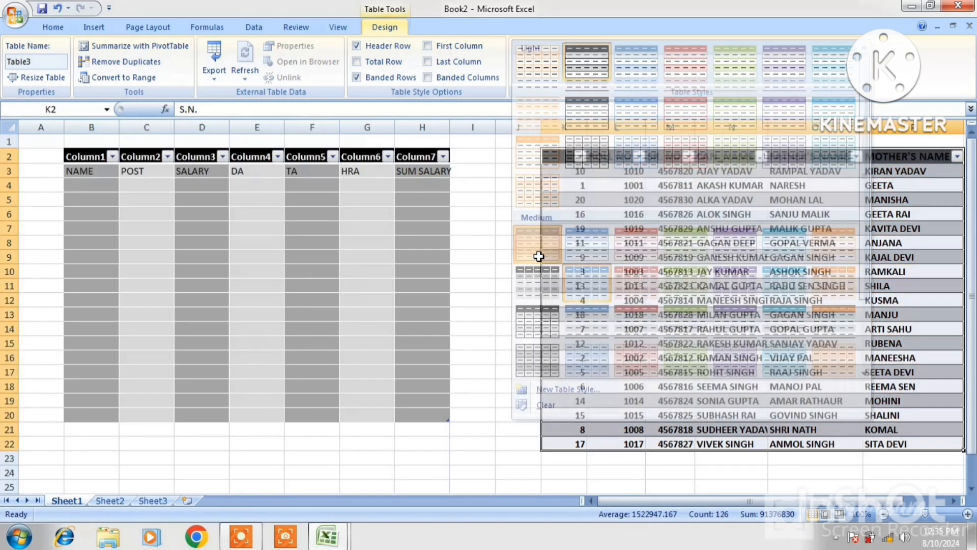
left_click(692, 283)
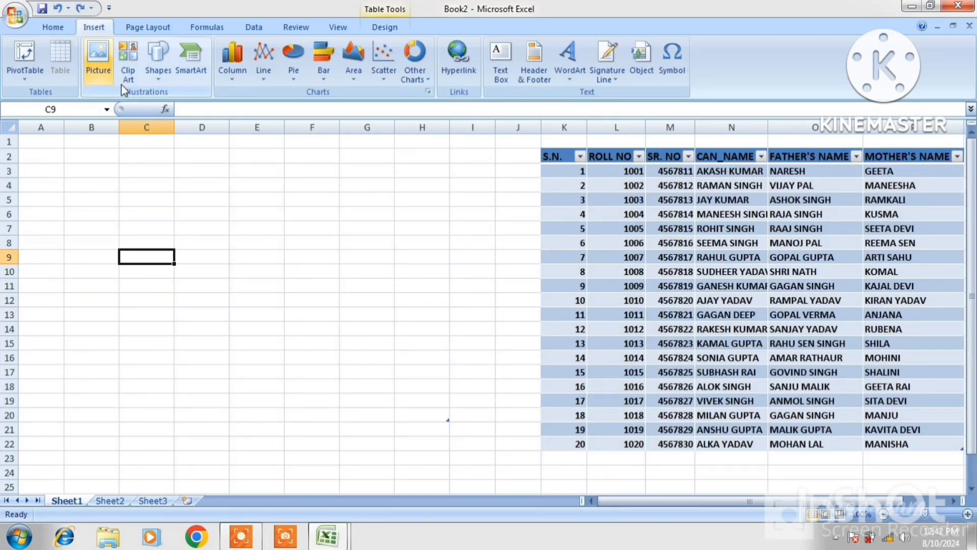
Insert the young man's portrait from the D:\IMAGE folder near cell C9.
left_click(99, 56)
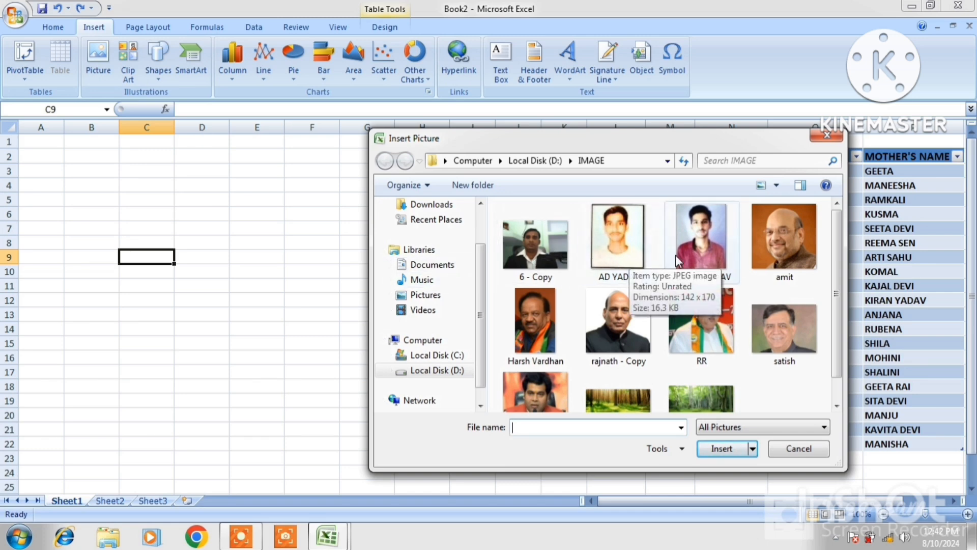
left_click(698, 258)
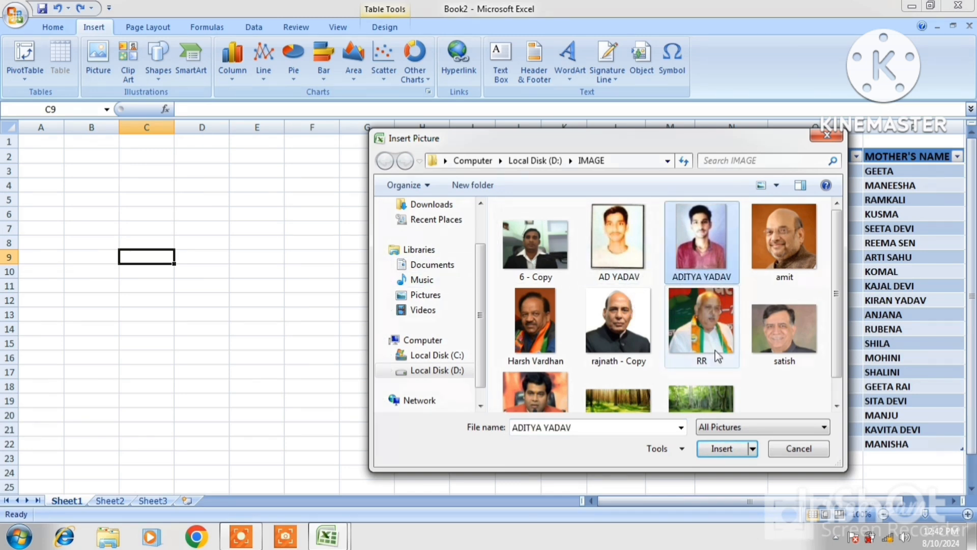
left_click(723, 448)
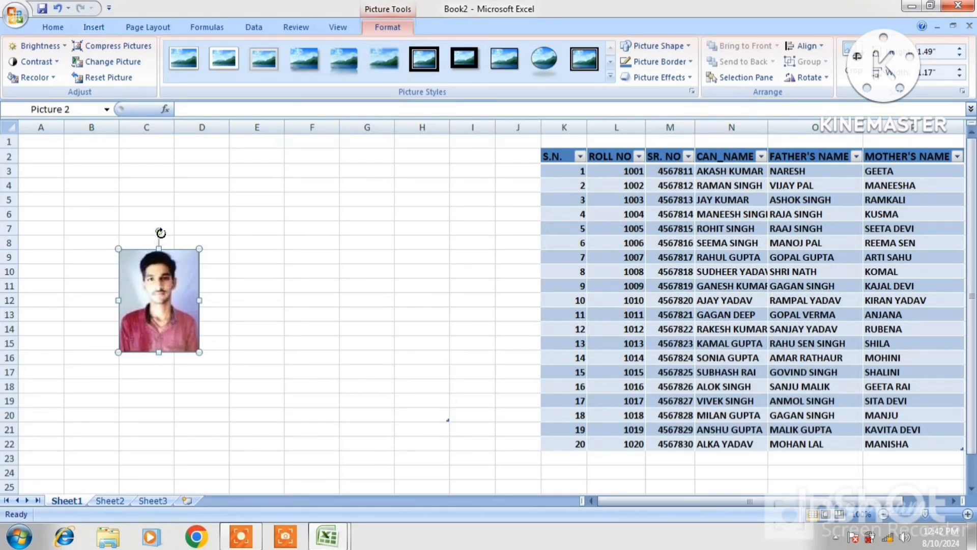
Preview brightness levels without applying them, and move the photo over columns D–E.
left_click_drag(196, 243, 219, 224)
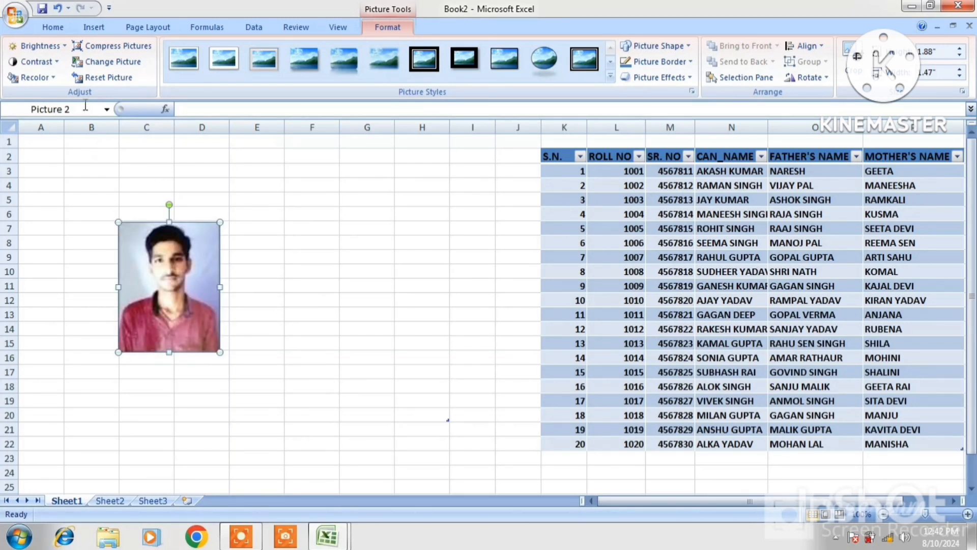
left_click(40, 46)
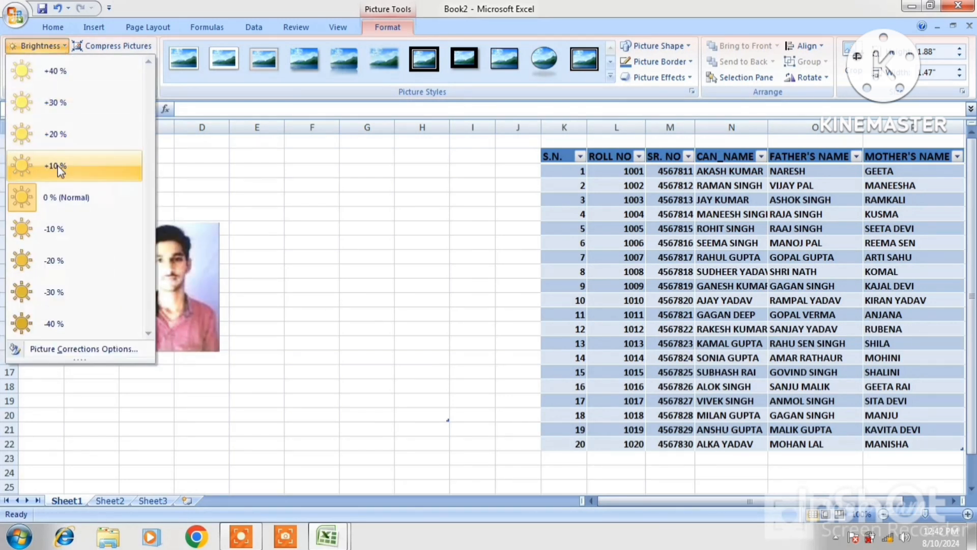
left_click(182, 268)
left_click_drag(183, 268, 269, 275)
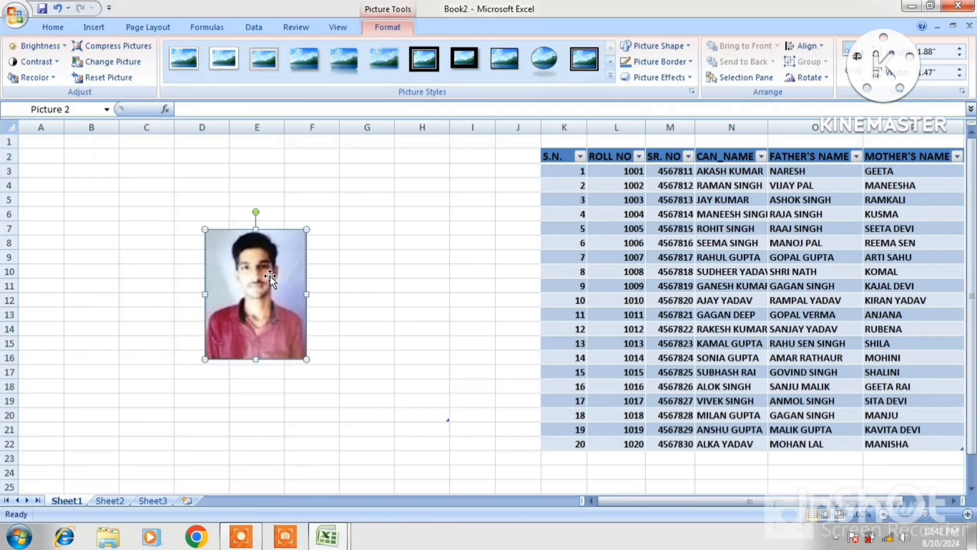
Try contrast and a dark cyan recolour, then undo to keep the original colours.
left_click(36, 61)
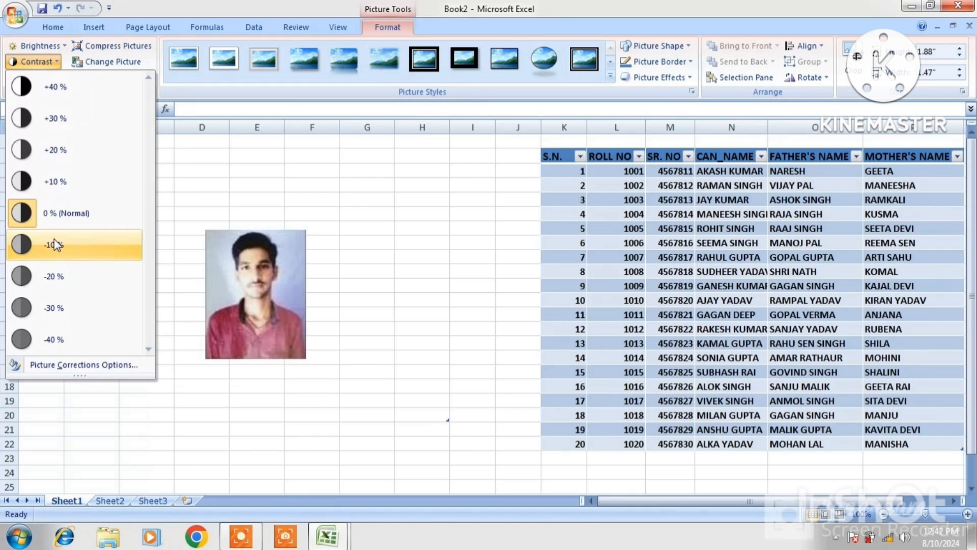
left_click(237, 293)
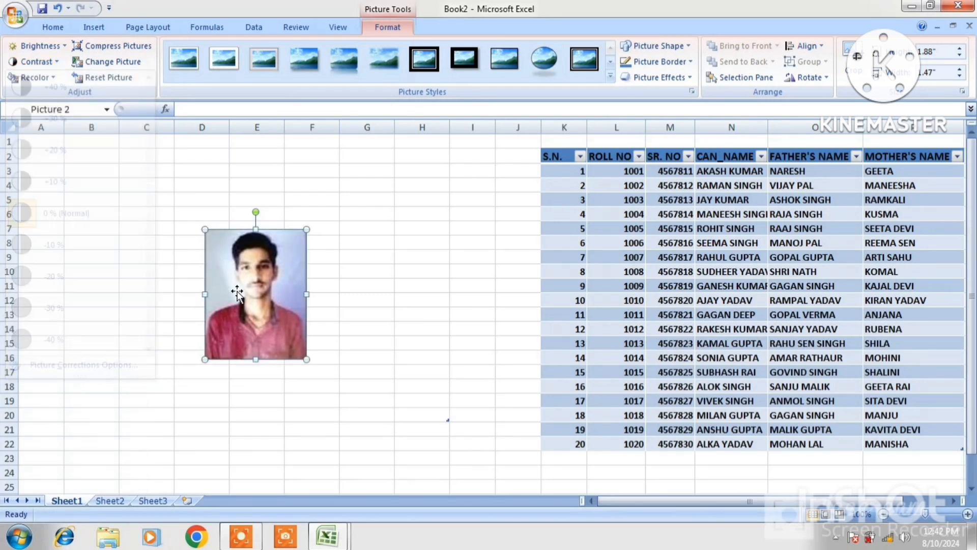
left_click(34, 80)
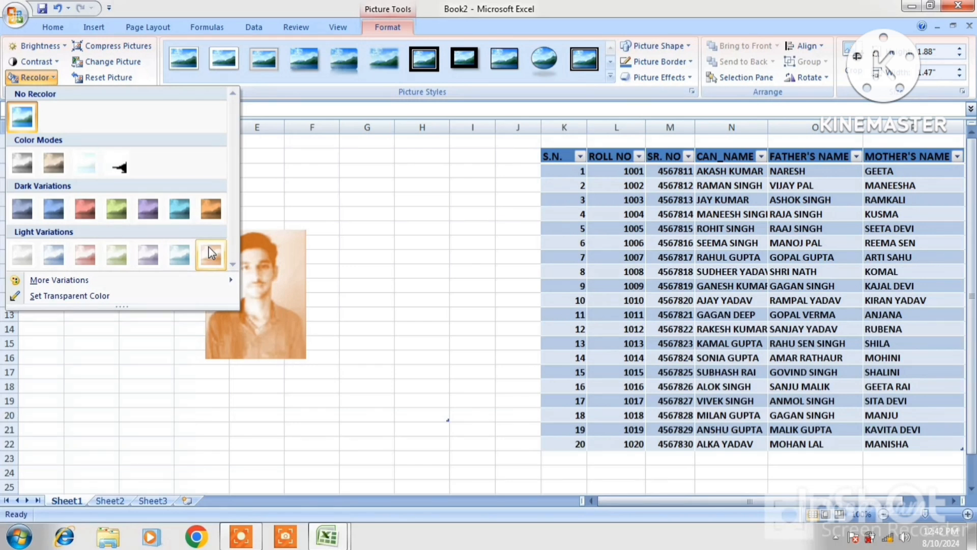
left_click(182, 216)
key("ctrl+z")
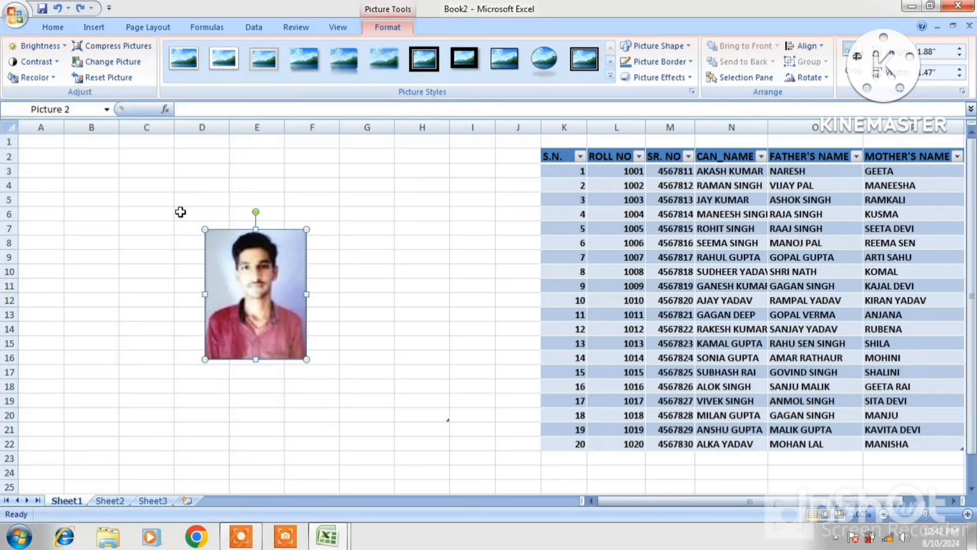
left_click(135, 51)
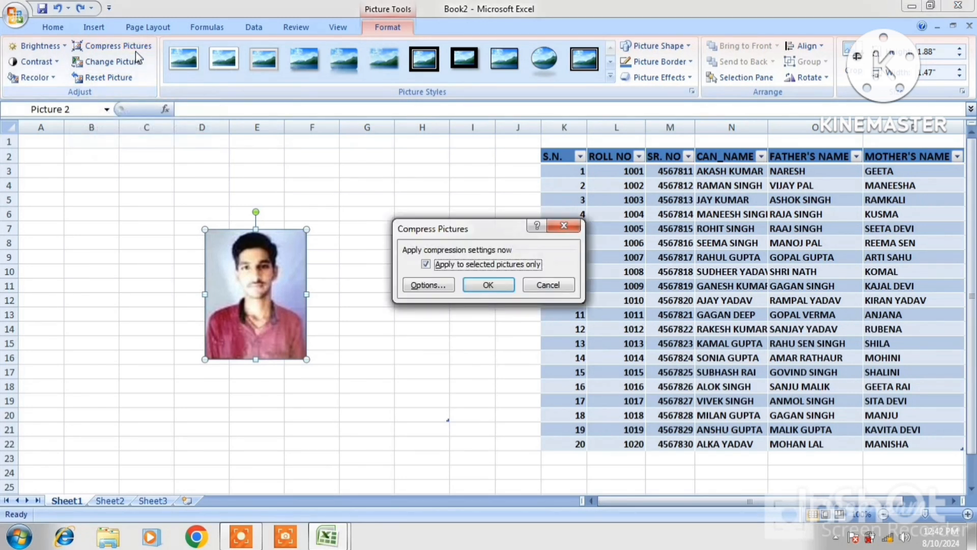
left_click(434, 287)
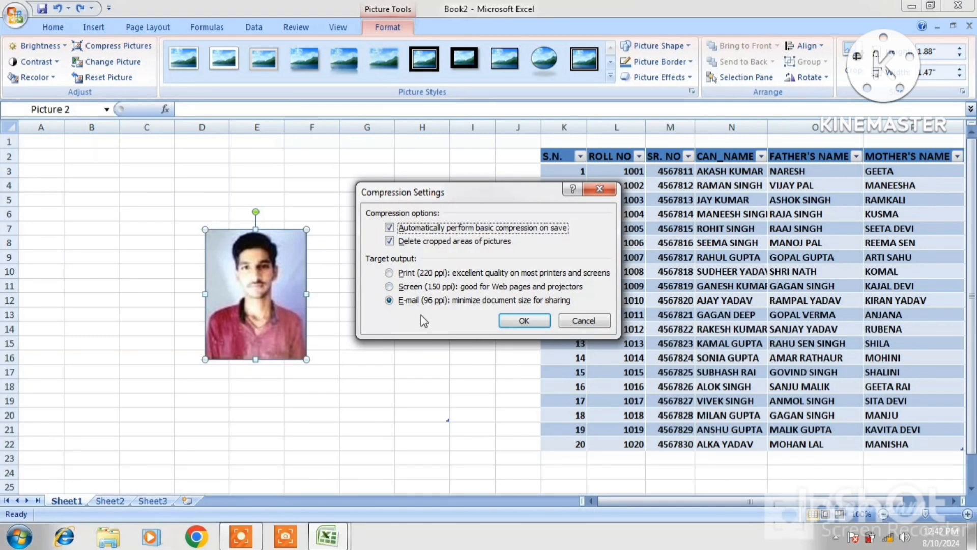
left_click(390, 274)
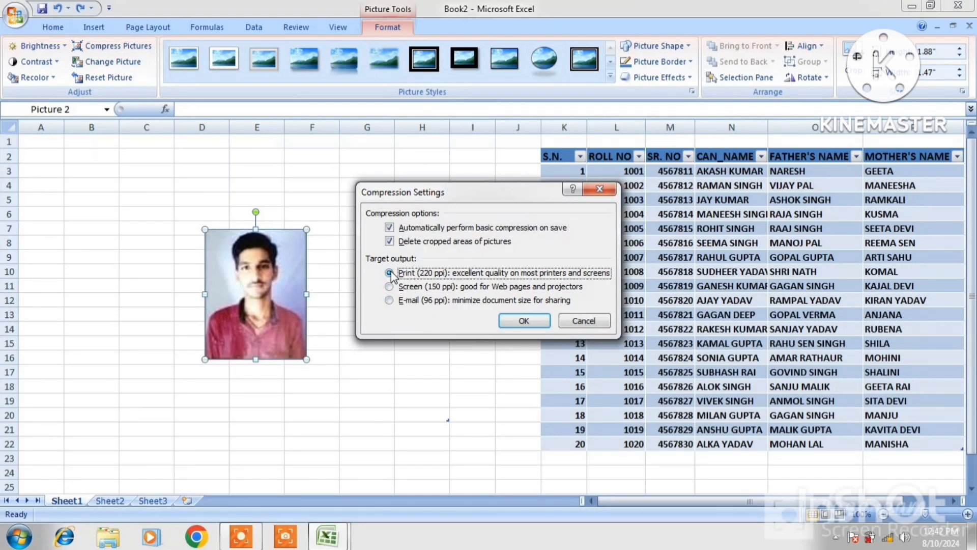
left_click(389, 300)
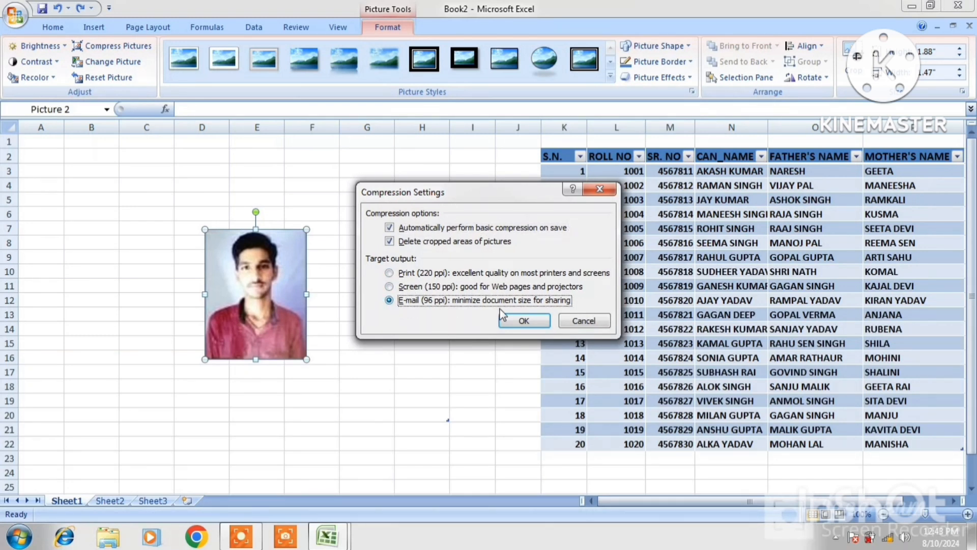
left_click(544, 323)
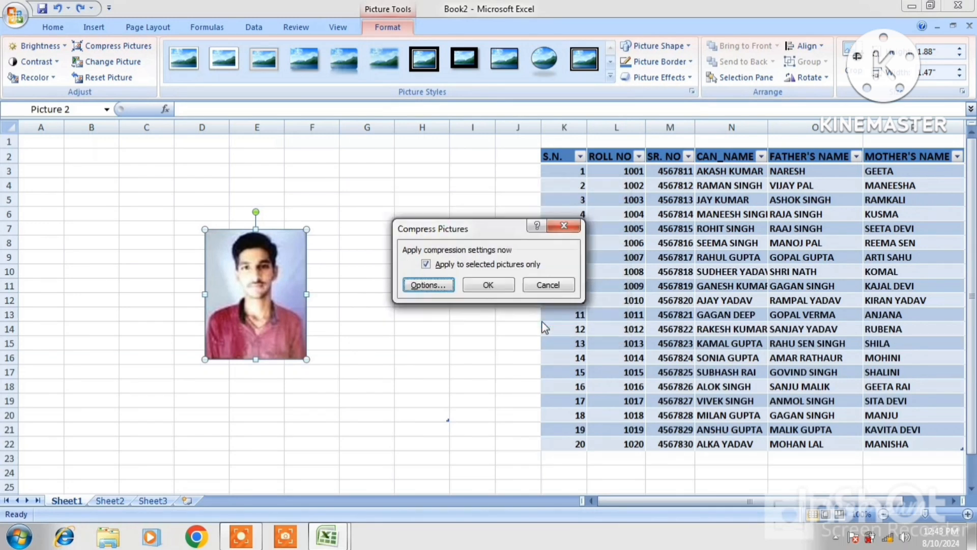
left_click(537, 283)
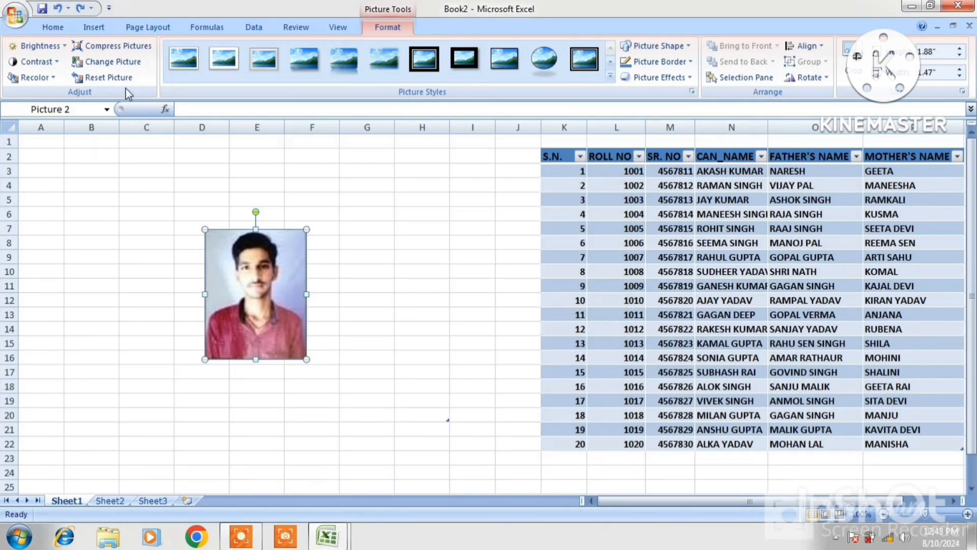
Replace the photo with the close-up white-shirt portrait.
left_click(118, 66)
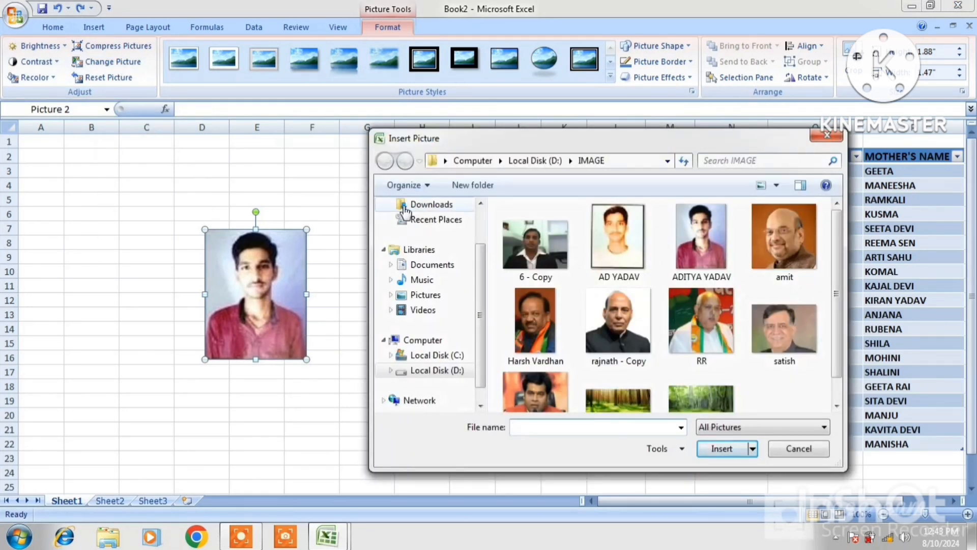
left_click(631, 252)
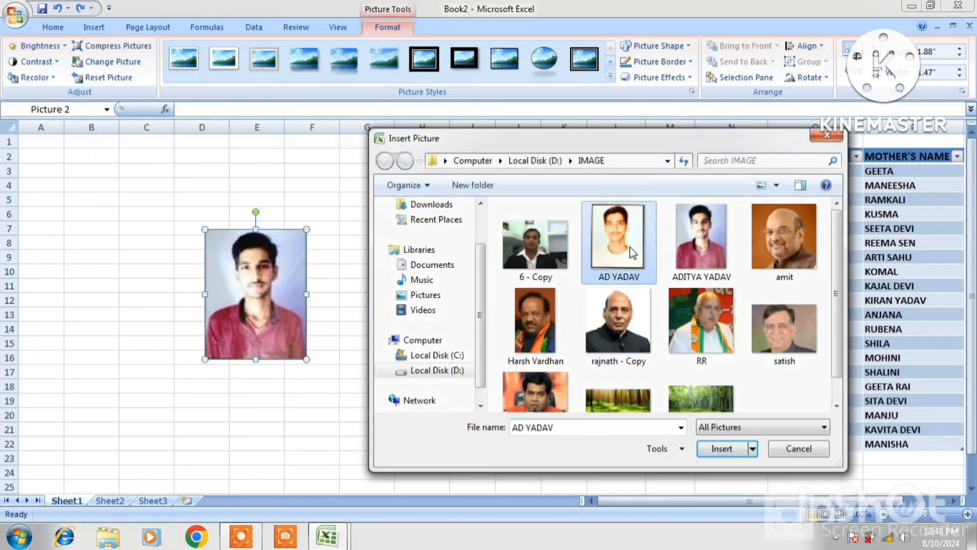
left_click(719, 449)
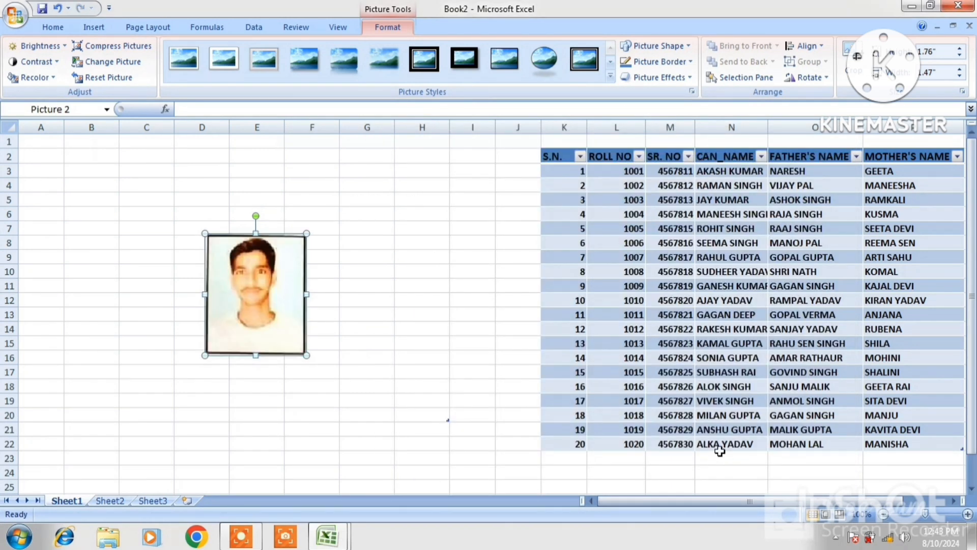
Enlarge the new photo to about 2.37" by 1.98".
left_click_drag(719, 451, 397, 299)
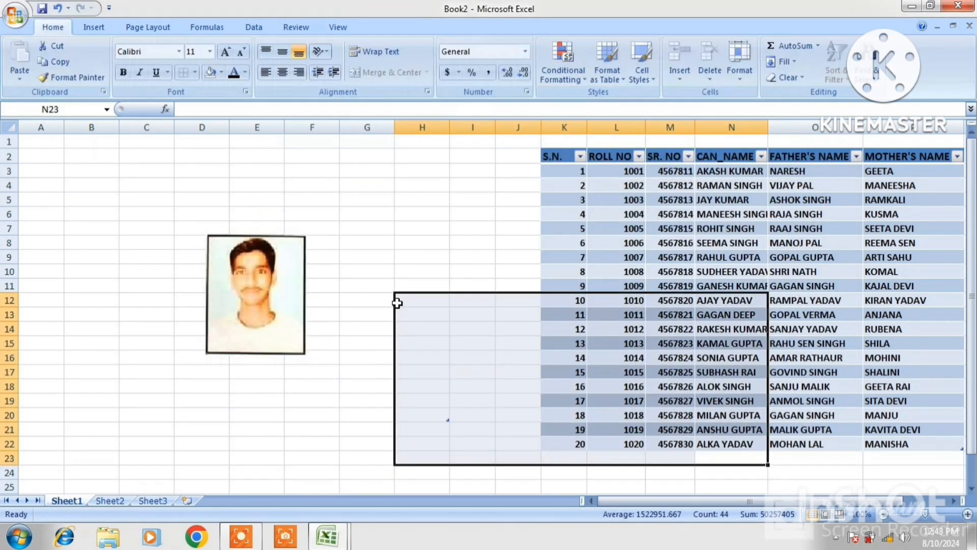
left_click(294, 265)
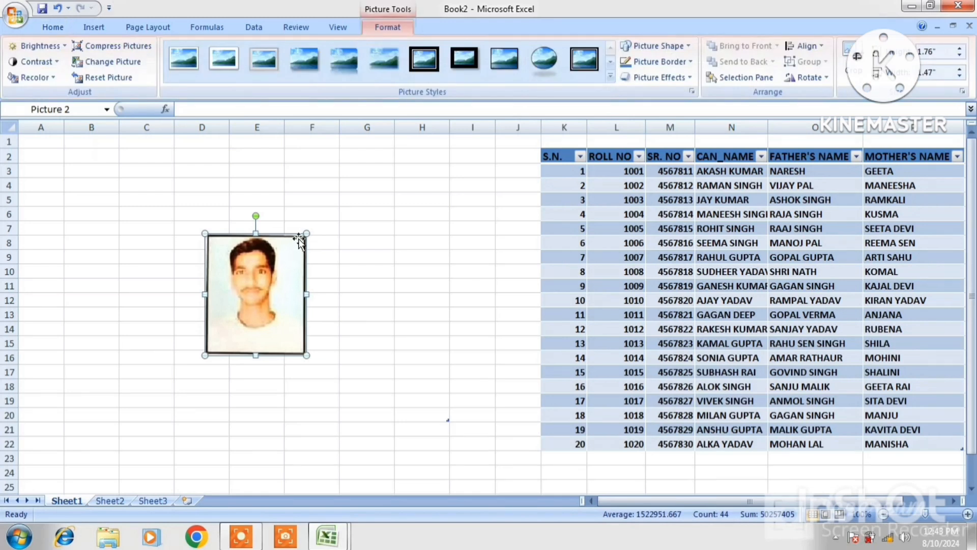
left_click_drag(304, 232, 342, 191)
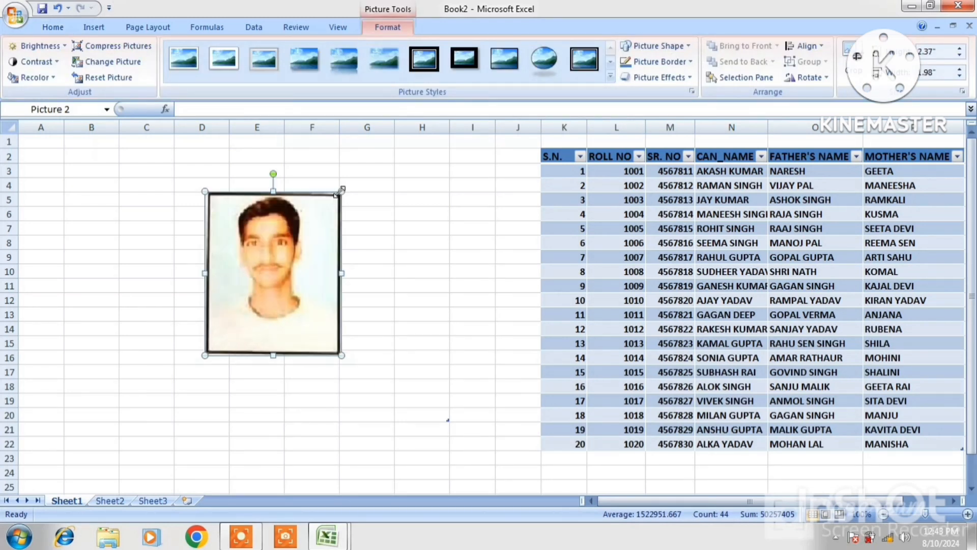
Reset the photo to original size and apply the oval dark-framed style with soft reflection.
left_click(107, 81)
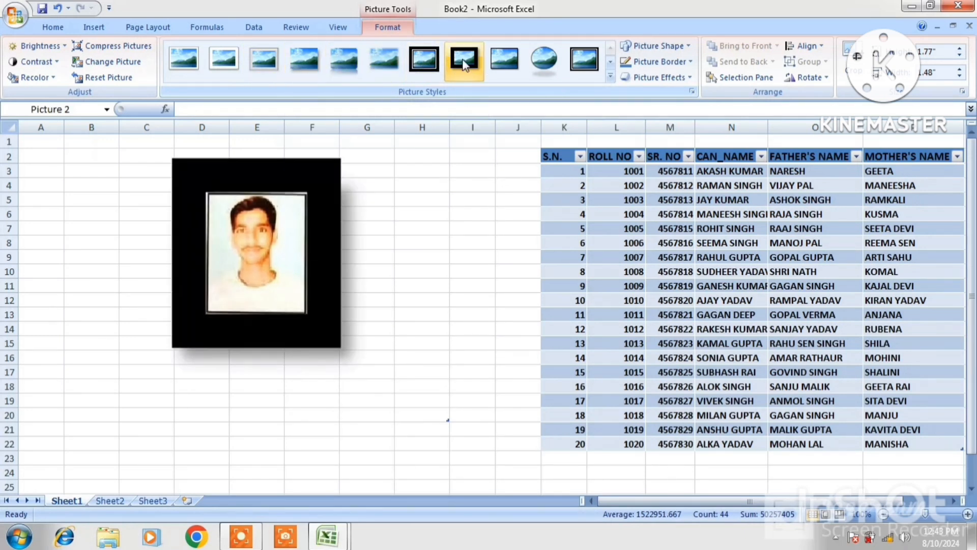
left_click(536, 57)
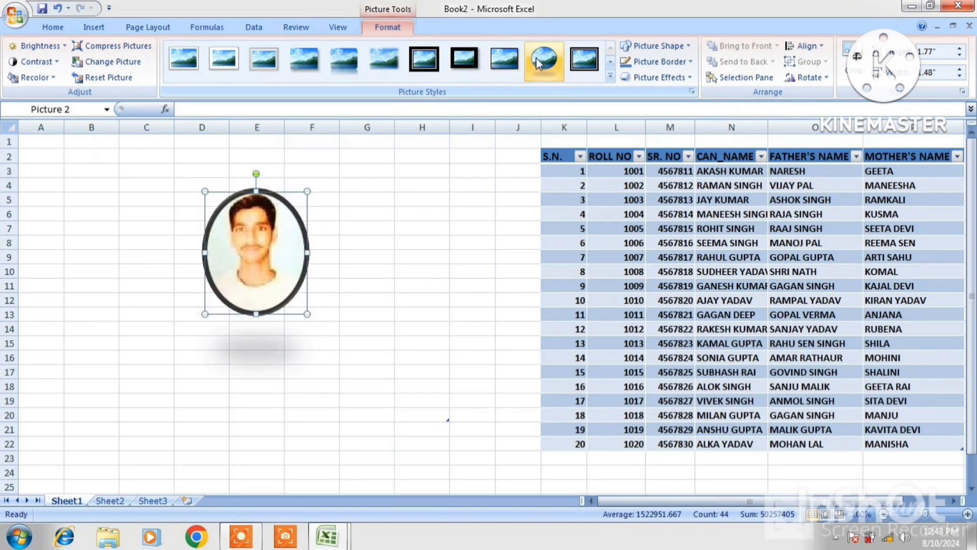
left_click(610, 62)
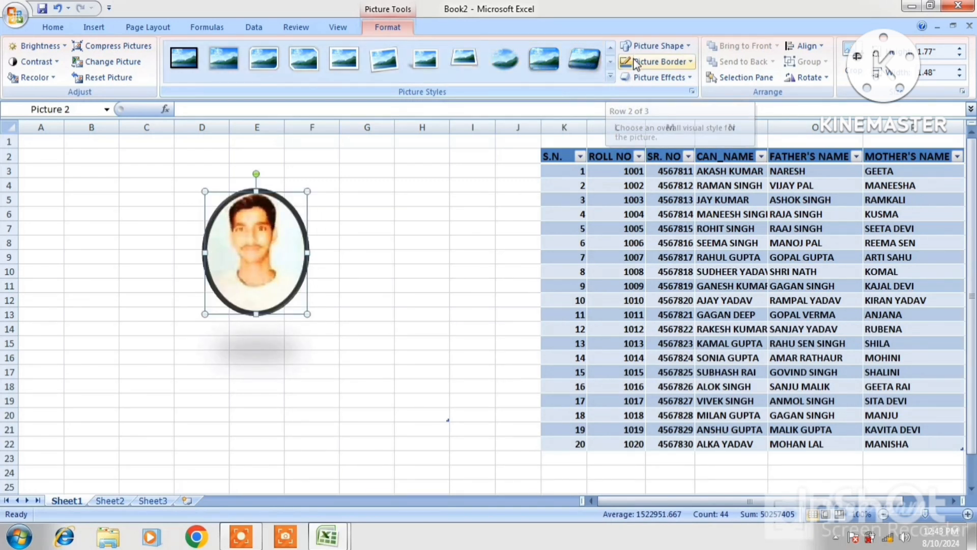
Reshape the photo into a rounded rectangle with a red border.
left_click(690, 47)
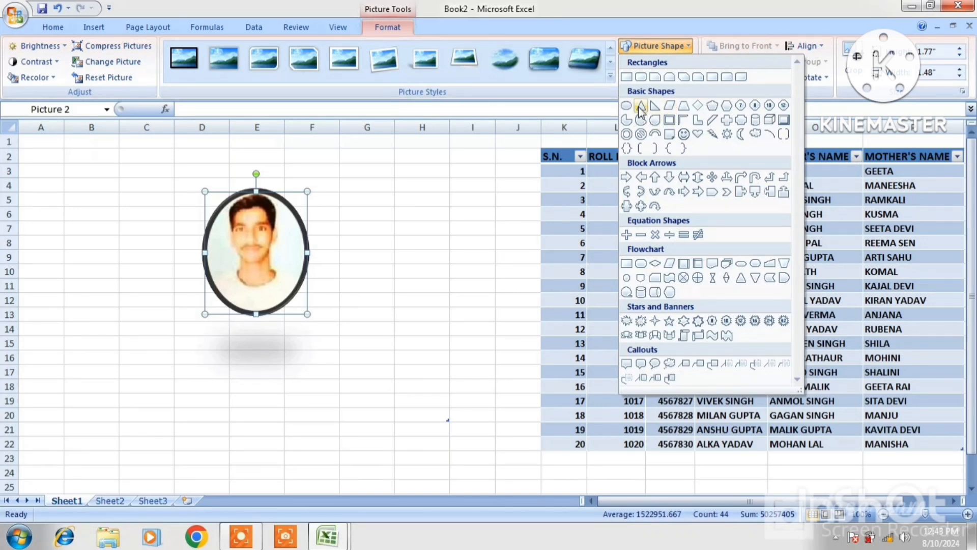
left_click(640, 77)
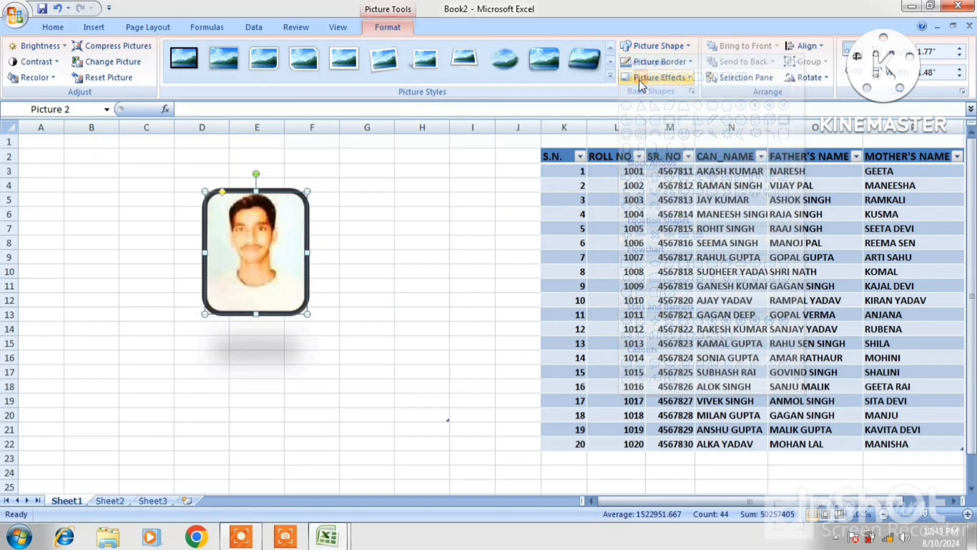
left_click(677, 65)
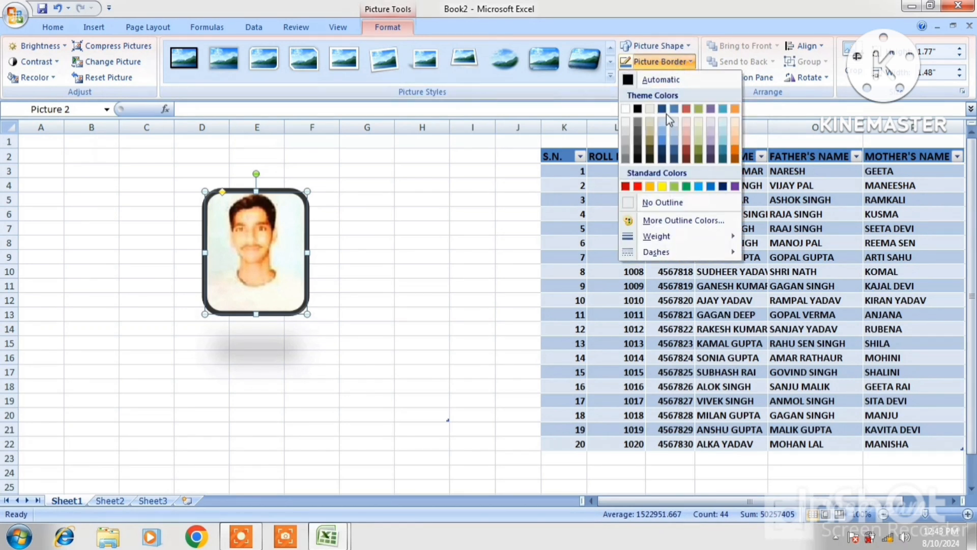
left_click(638, 186)
Apply a bevel preset to the photo from Picture Effects.
left_click(680, 80)
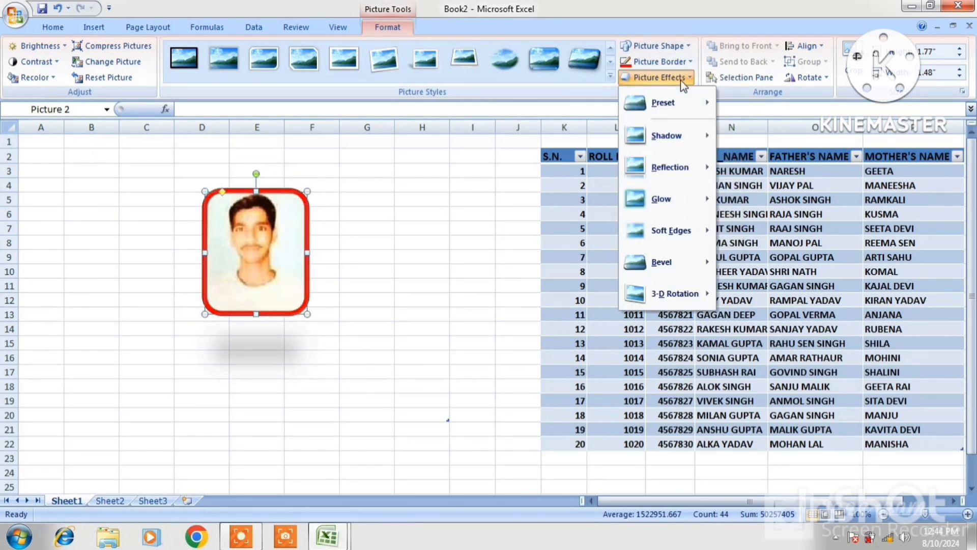
mouse_move(667, 229)
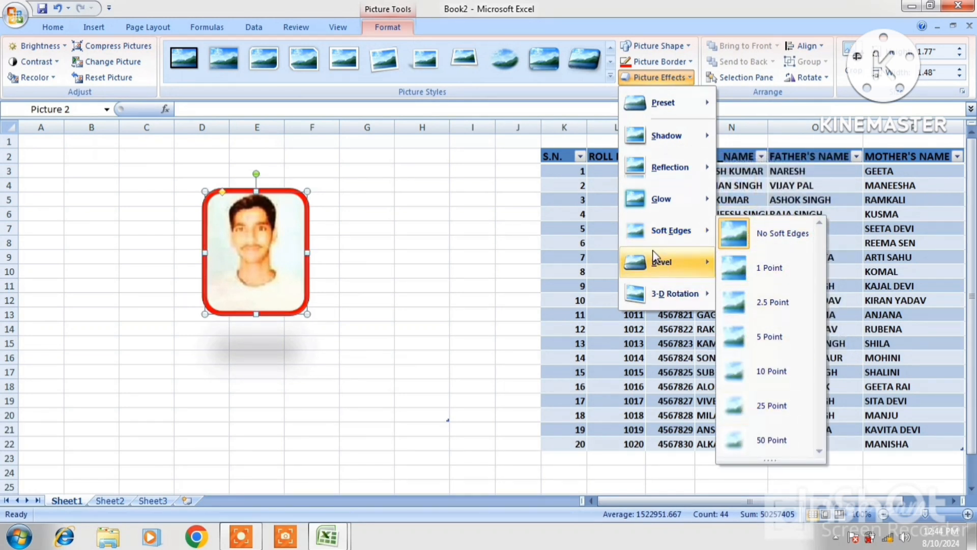
mouse_move(658, 264)
left_click(755, 348)
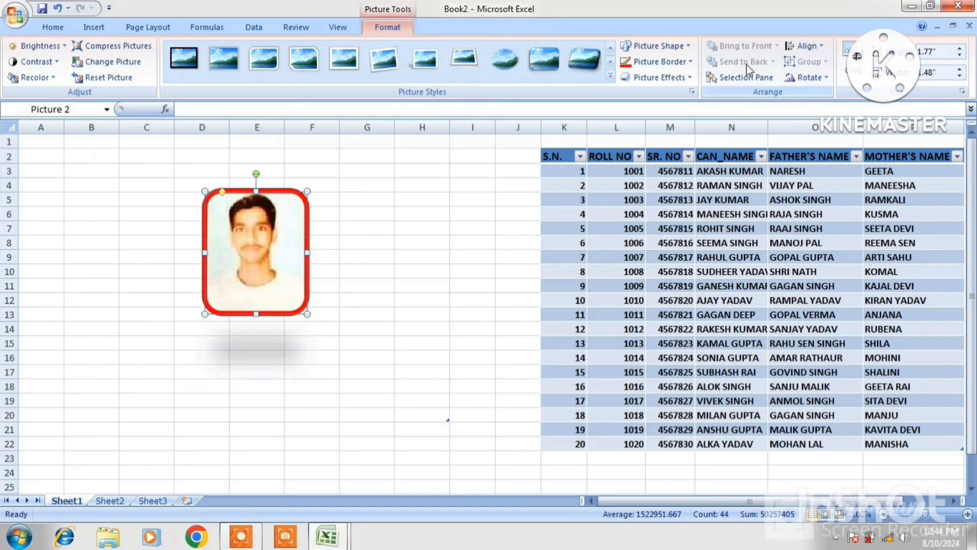
Insert the dark-jacket portrait from the IMAGE folder as Picture 3 over columns H–I.
left_click(436, 184)
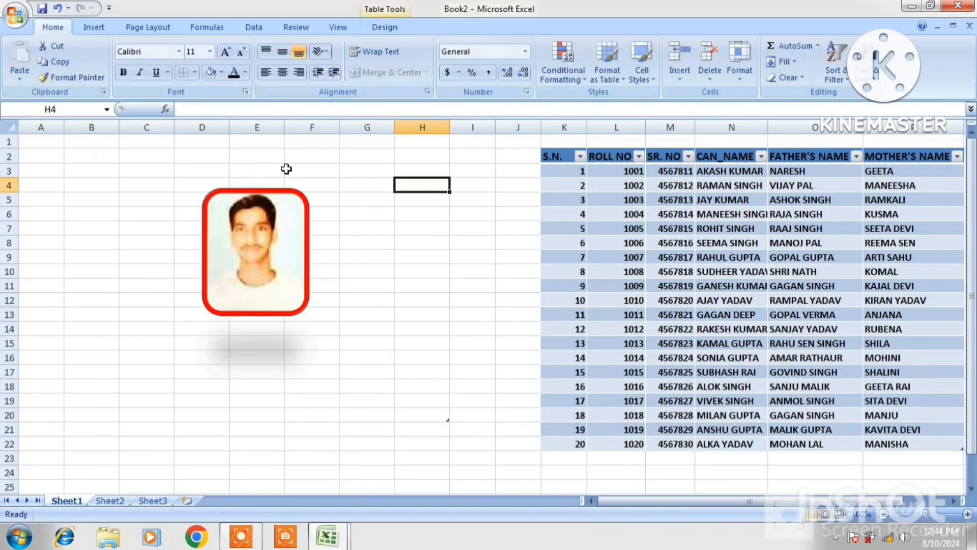
left_click(211, 218)
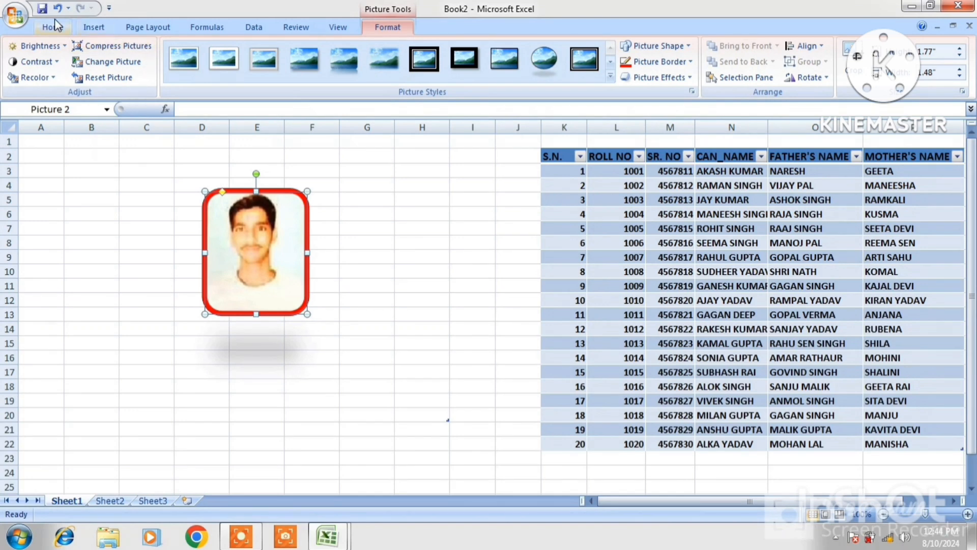
left_click(93, 29)
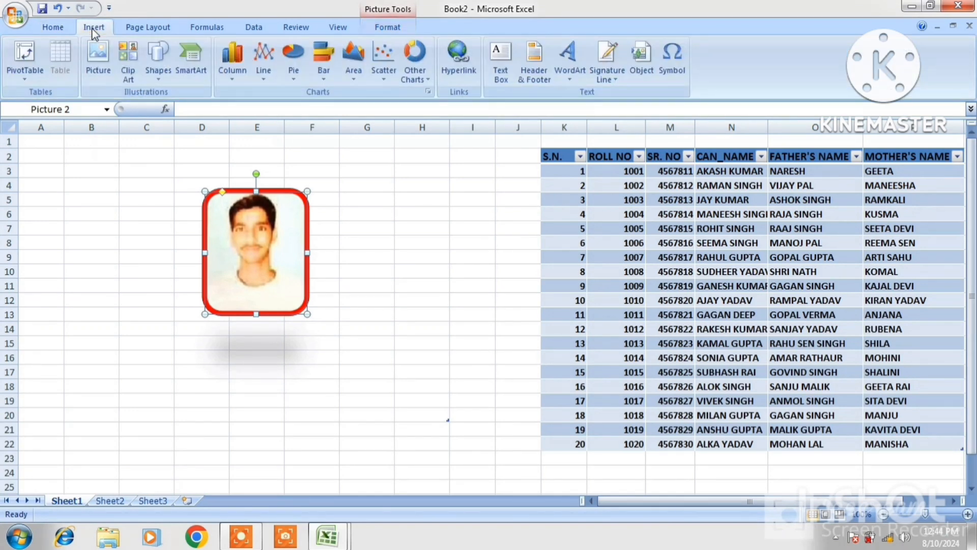
left_click(105, 77)
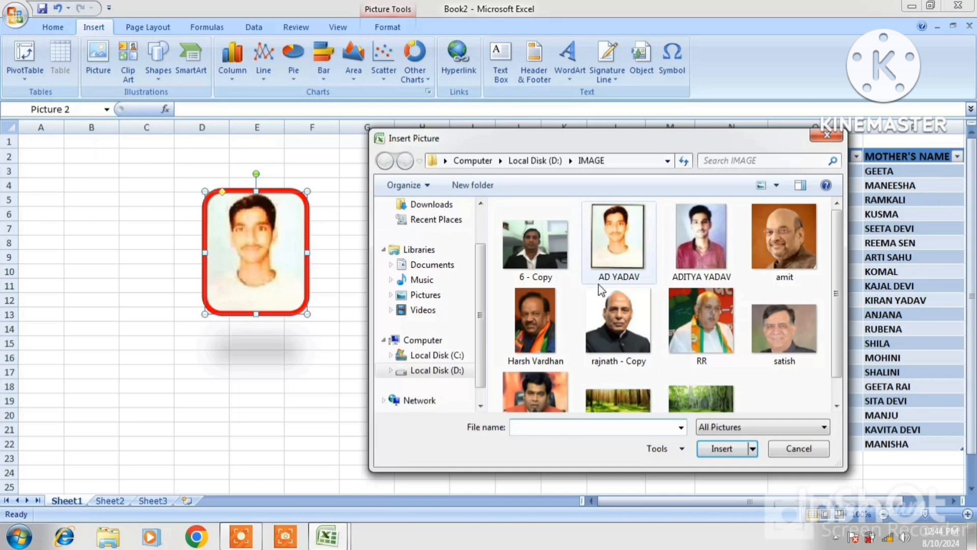
left_click(616, 323)
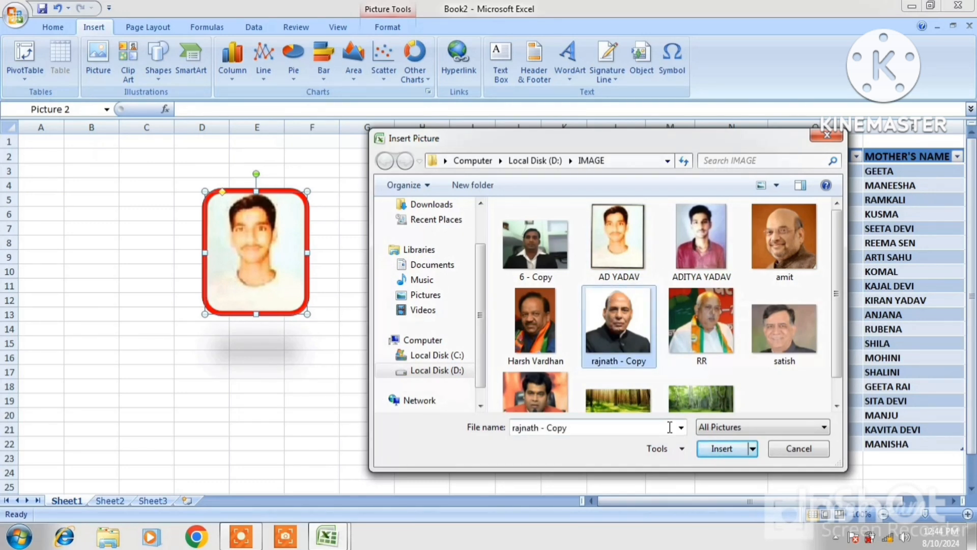
left_click(717, 450)
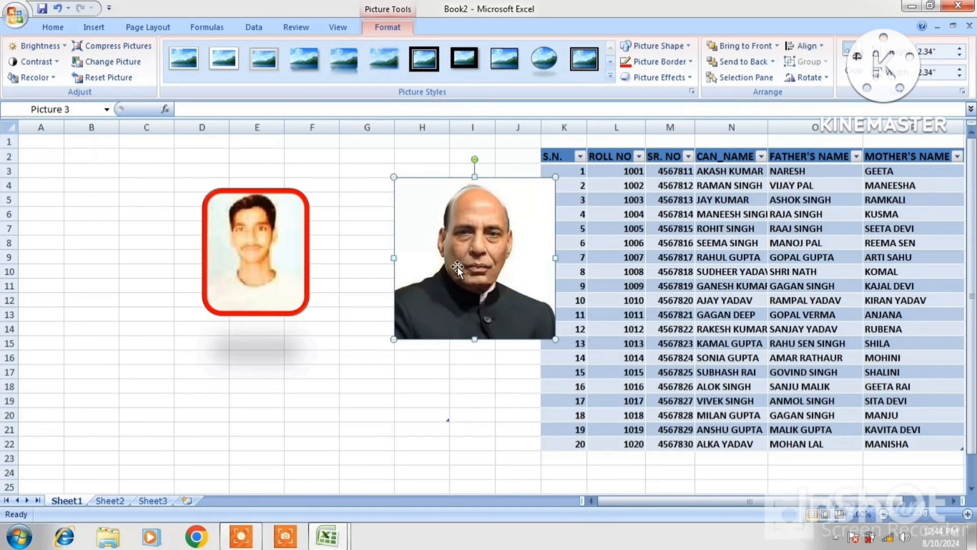
Move the dark-jacket portrait over the boy's photo, trying Send to Back then Bring to Front.
left_click_drag(457, 266, 258, 251)
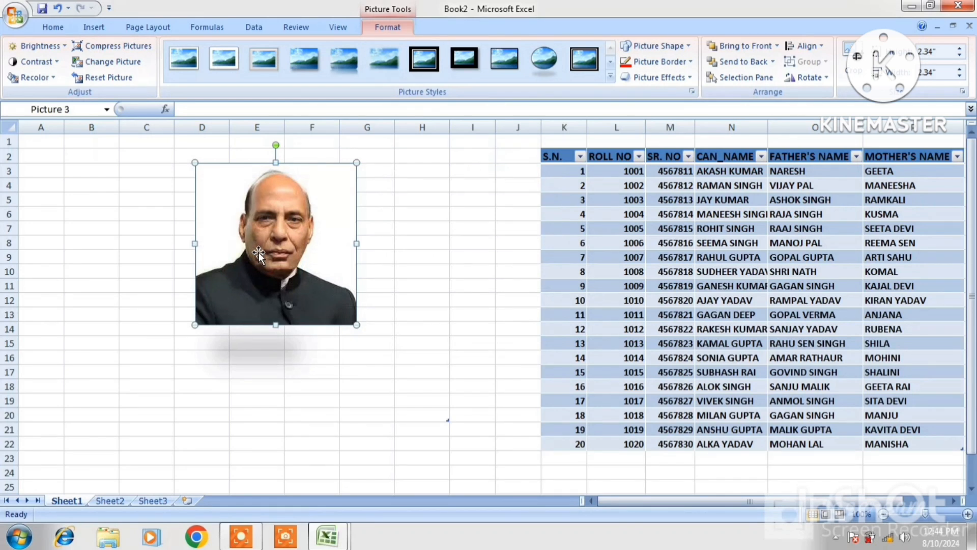
left_click(746, 58)
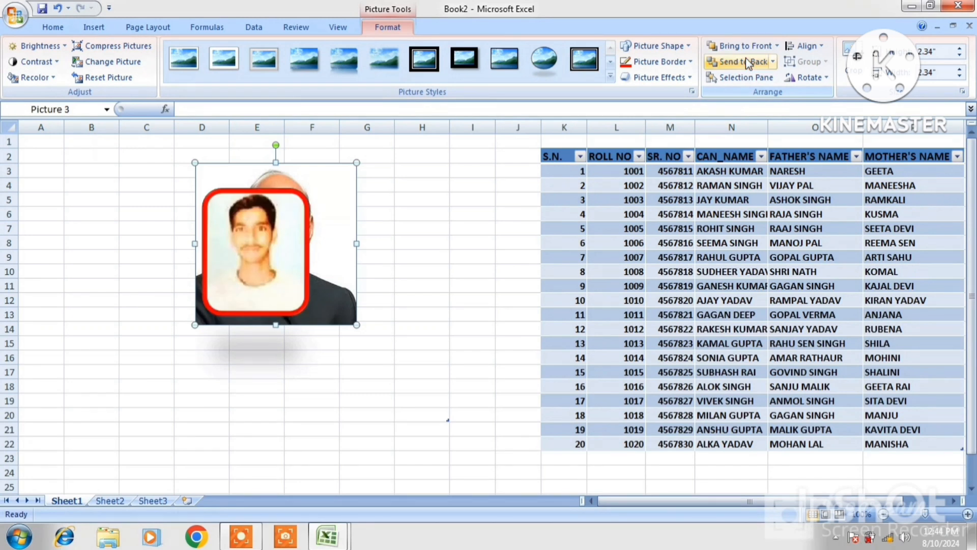
left_click(746, 47)
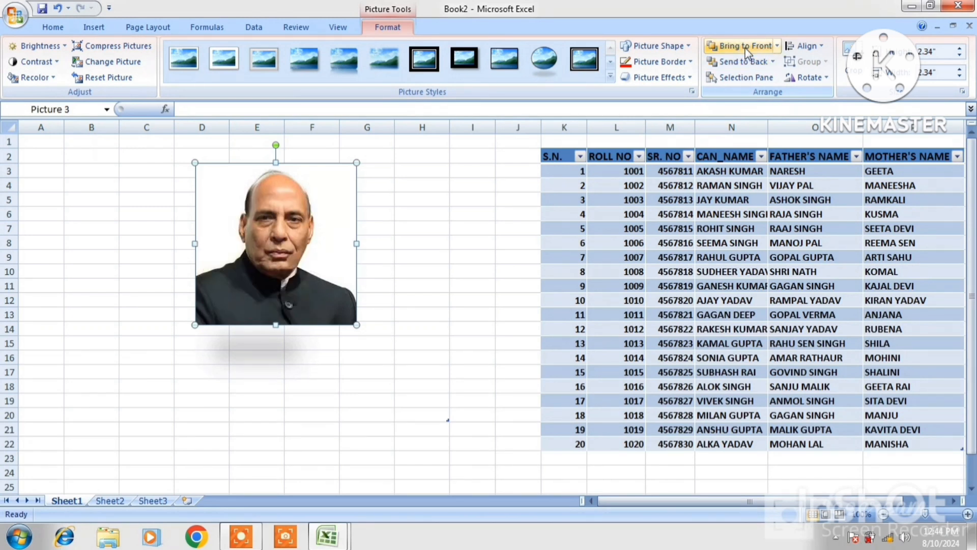
Use the Selection Pane to select Pictures 2 and 3, then shrink the portrait slightly.
left_click(747, 78)
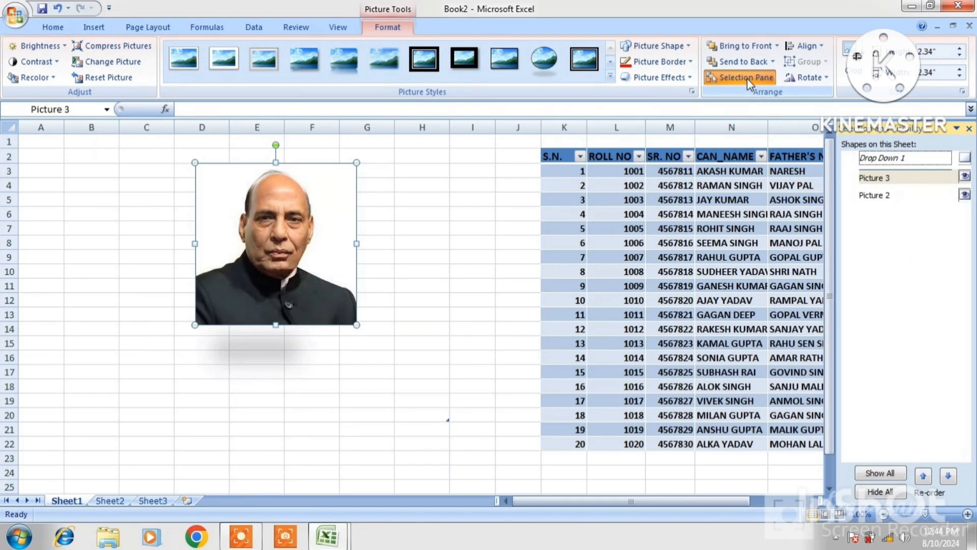
left_click(879, 197)
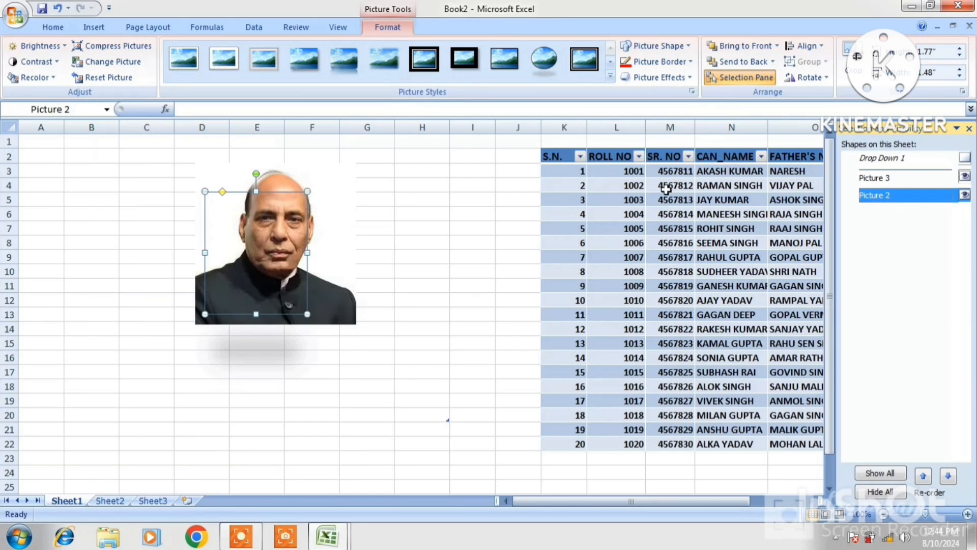
left_click(887, 181)
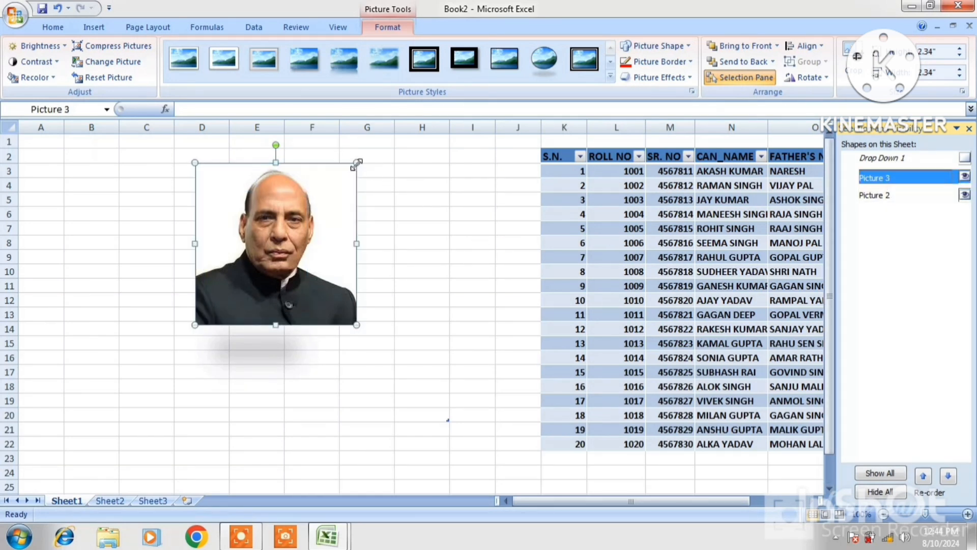
left_click_drag(357, 162, 348, 171)
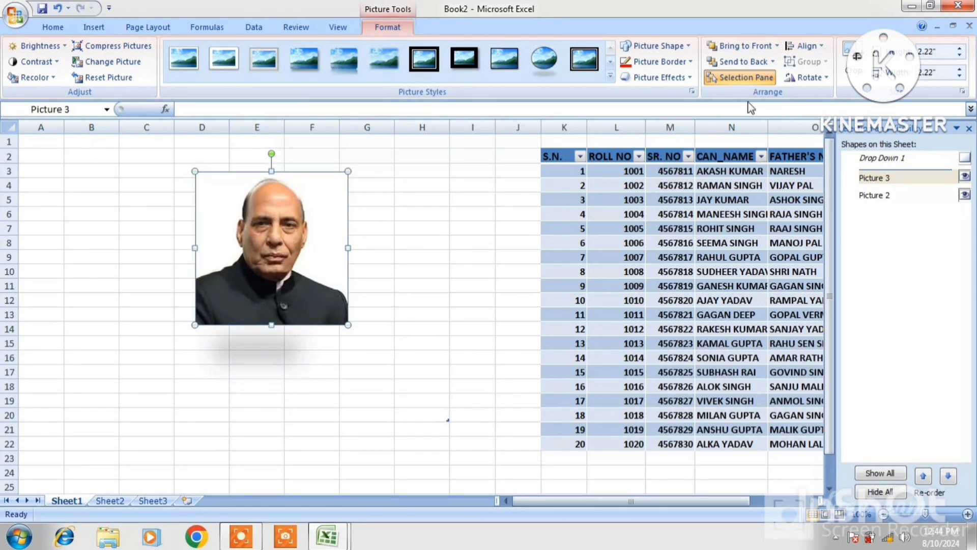
Check the Align options, then paste the portrait back as Picture 4.
left_click(823, 51)
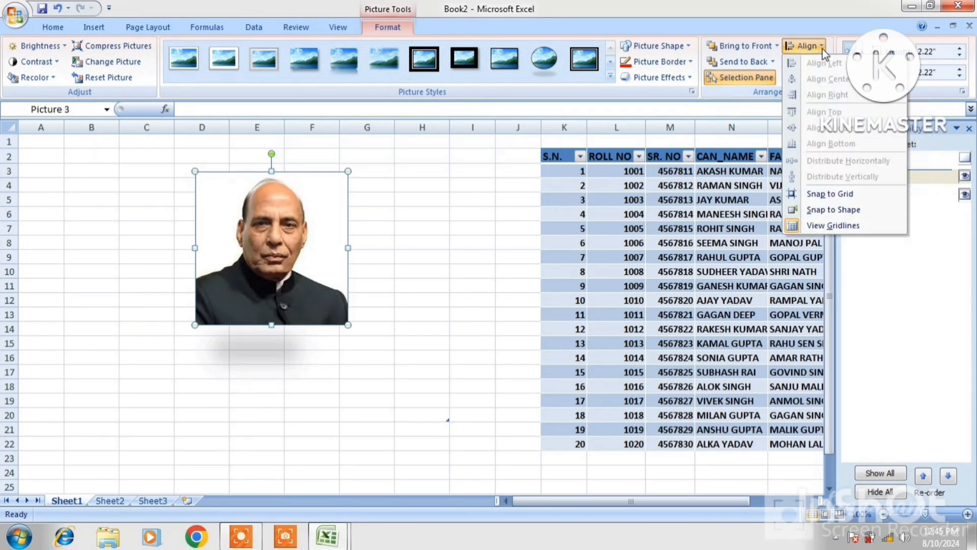
left_click(301, 216)
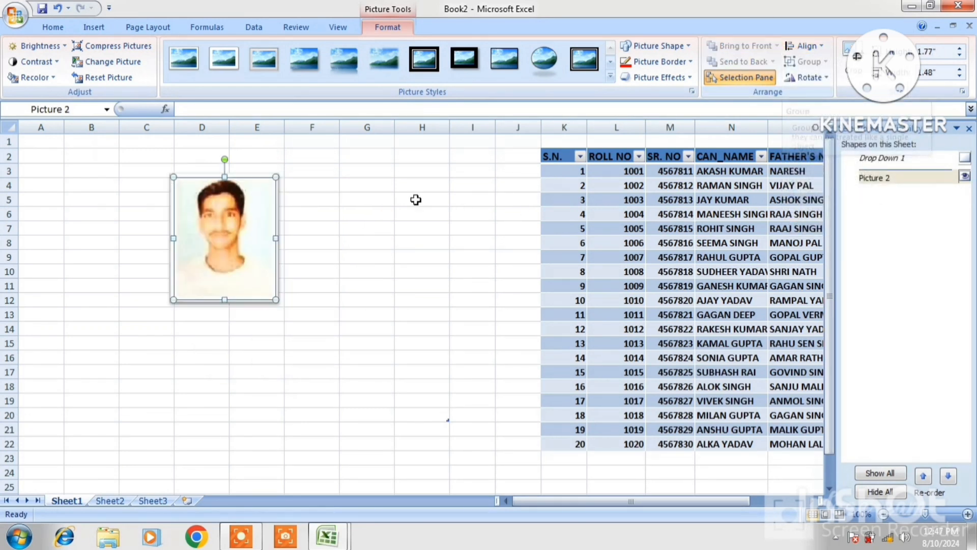
key("ctrl+v")
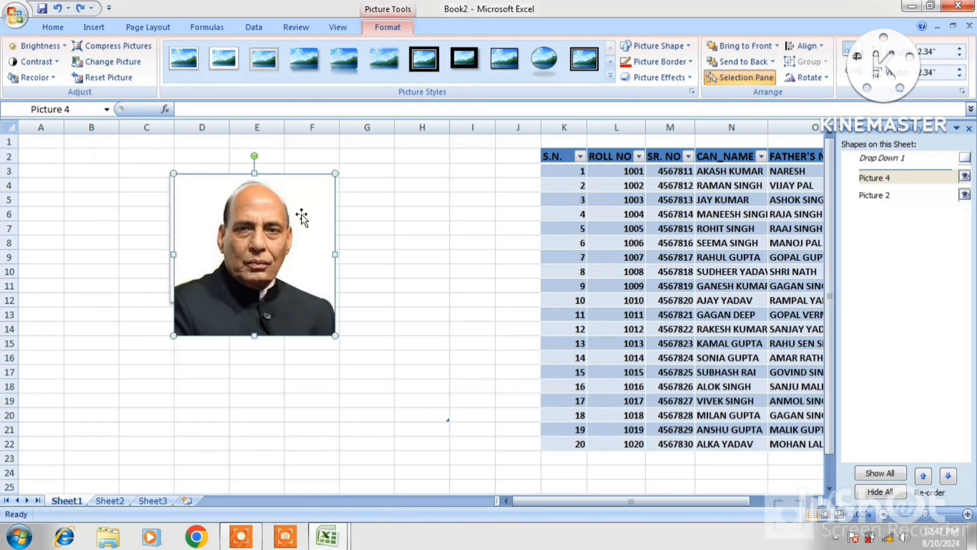
Shift the portrait right, group both photos, and move the group down.
left_click_drag(300, 215, 433, 258)
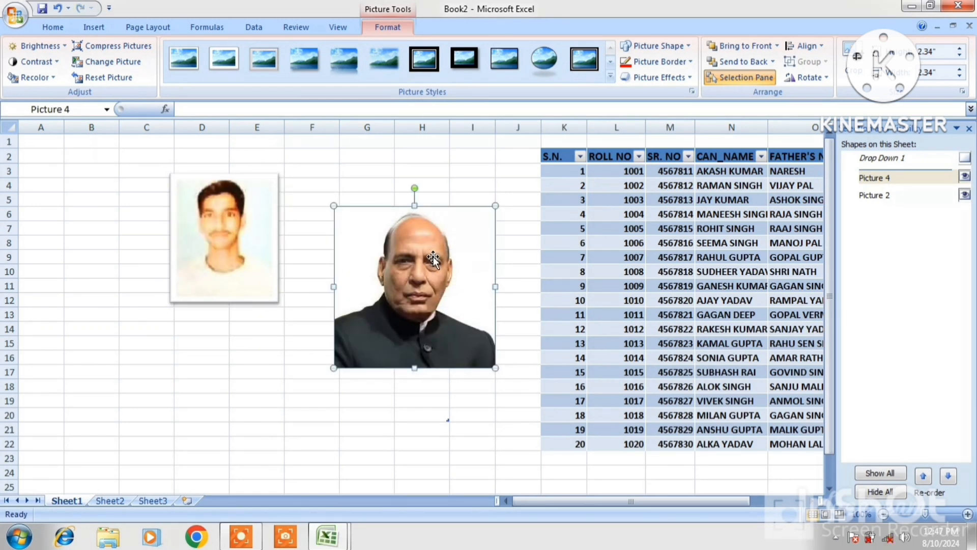
left_click(271, 240, "ctrl")
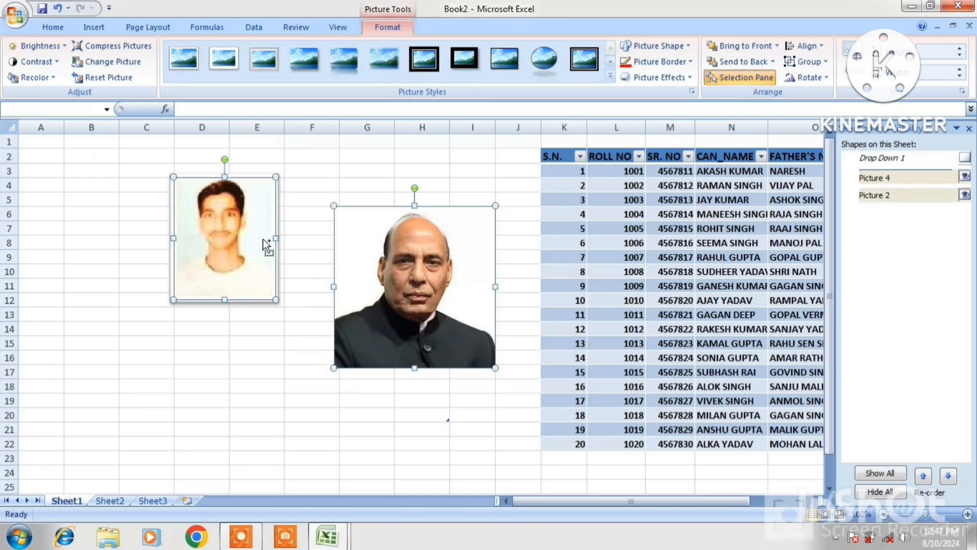
left_click(810, 62)
left_click(819, 81)
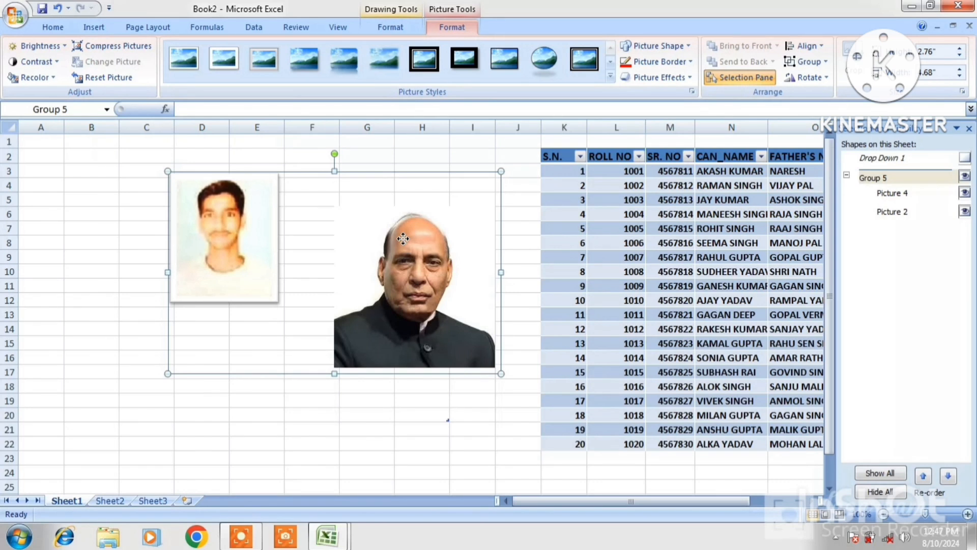
left_click_drag(403, 239, 382, 237)
Ungroup the photos, move them lower-left, then raise the right-hand portrait.
left_click(809, 65)
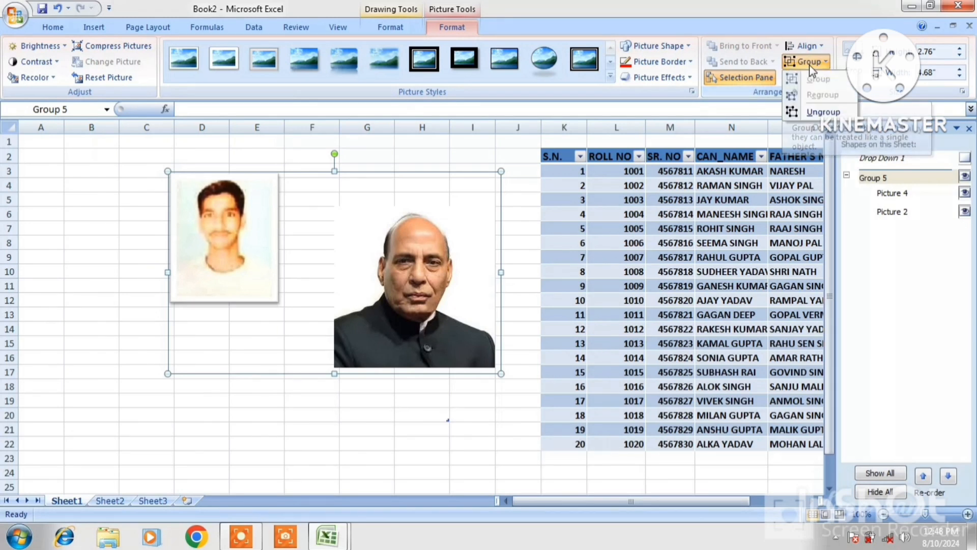
left_click(820, 113)
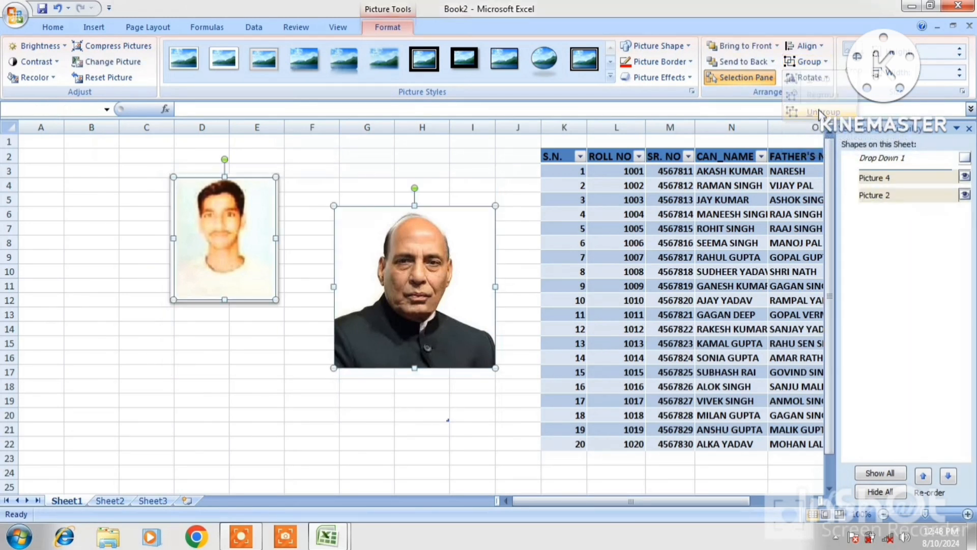
left_click_drag(442, 287, 423, 311)
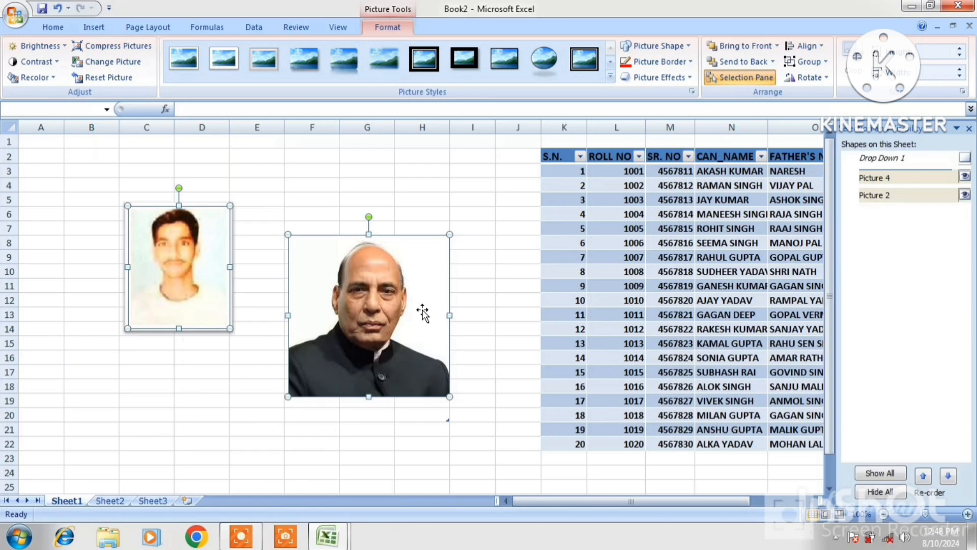
key("Escape")
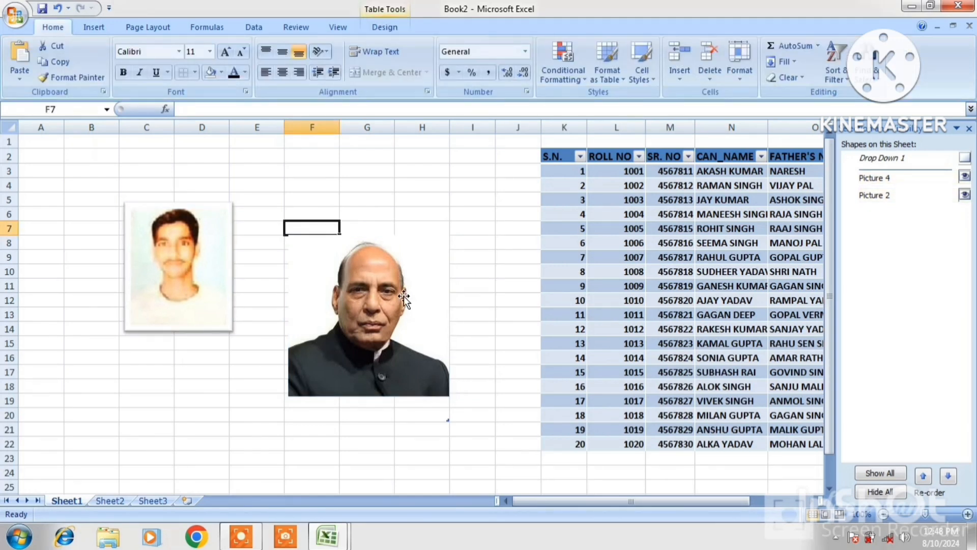
left_click(404, 295)
left_click_drag(404, 295, 412, 247)
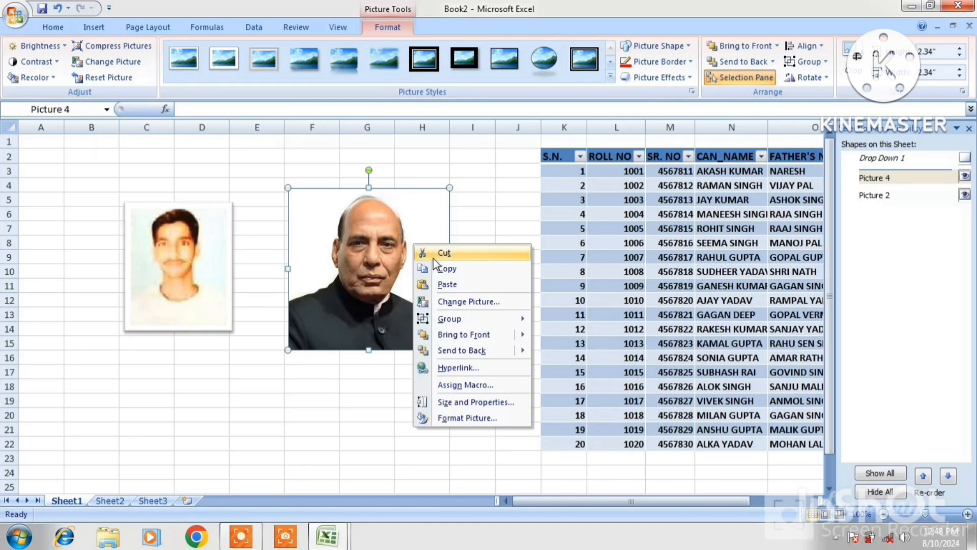
Cut the dark-jacket portrait, then select the boy's photo and show its Rotate options.
left_click(444, 253)
left_click(178, 265)
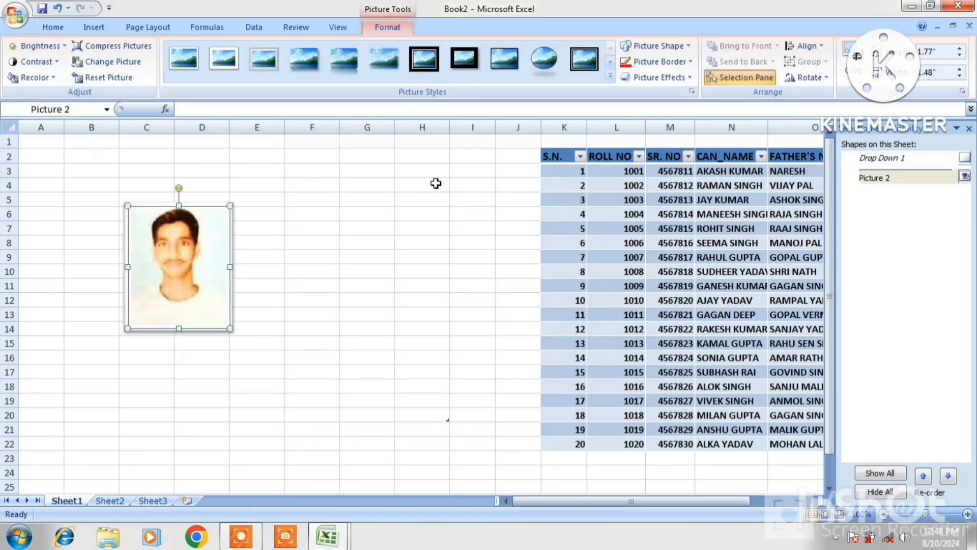
left_click(812, 78)
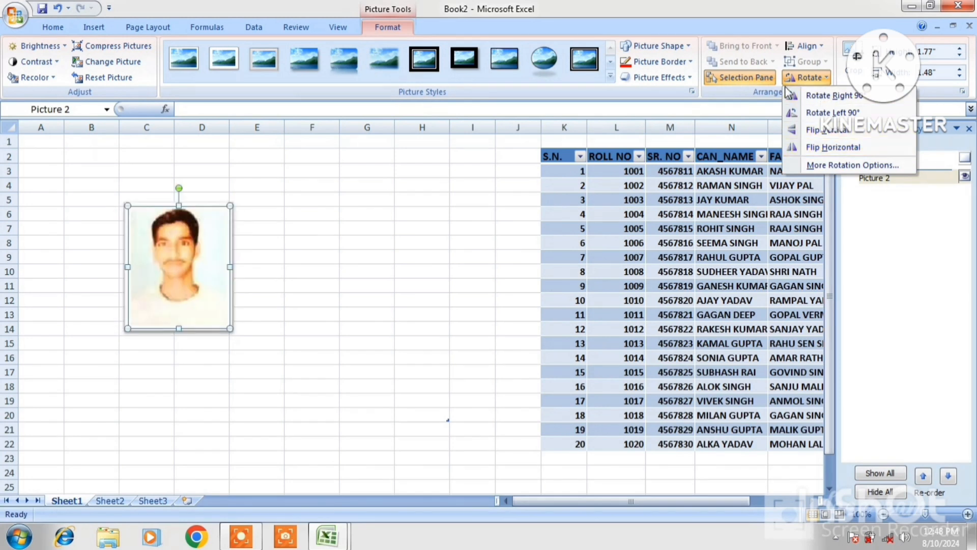
Crop the bottom off the boy's photo to about 1.25" by 1.48", keeping head and shoulders.
left_click(833, 79)
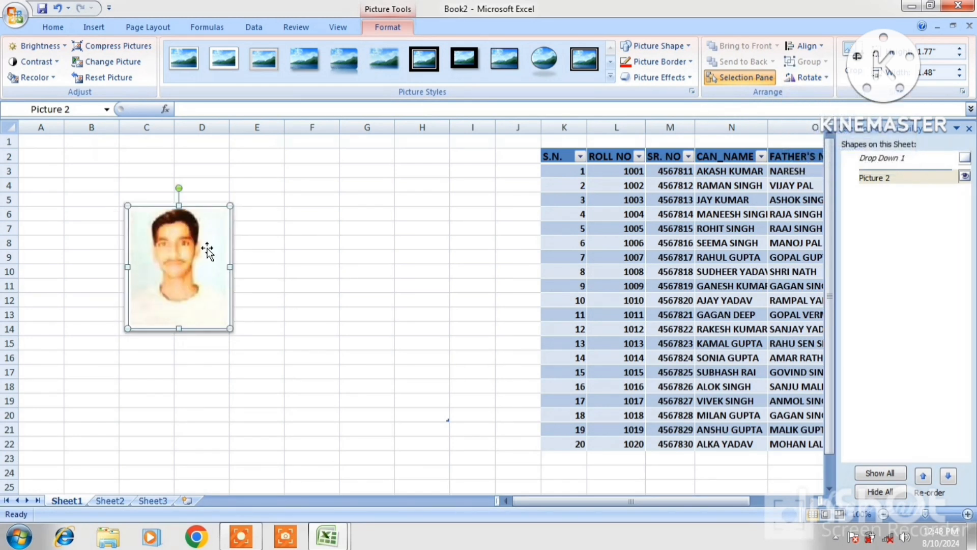
left_click(855, 64)
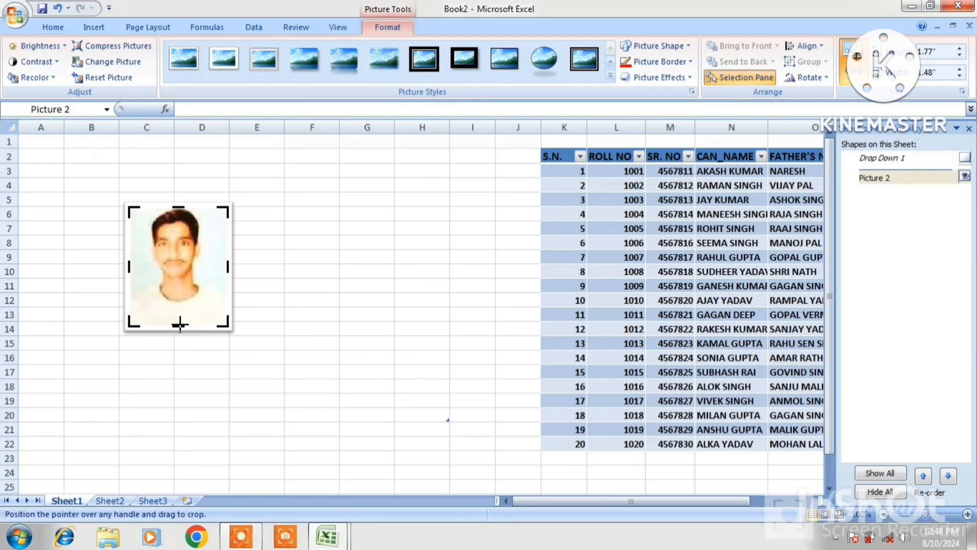
left_click_drag(182, 325, 179, 295)
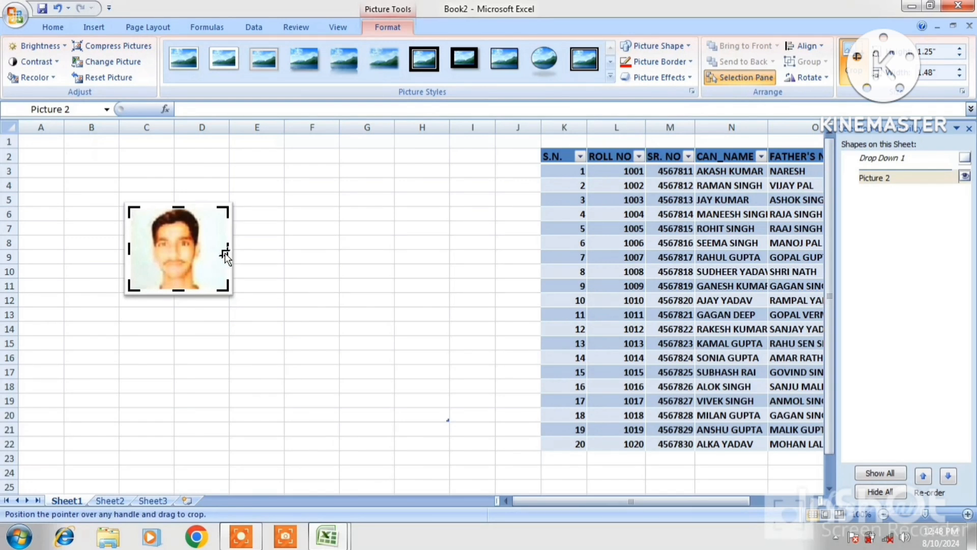
left_click_drag(226, 250, 216, 249)
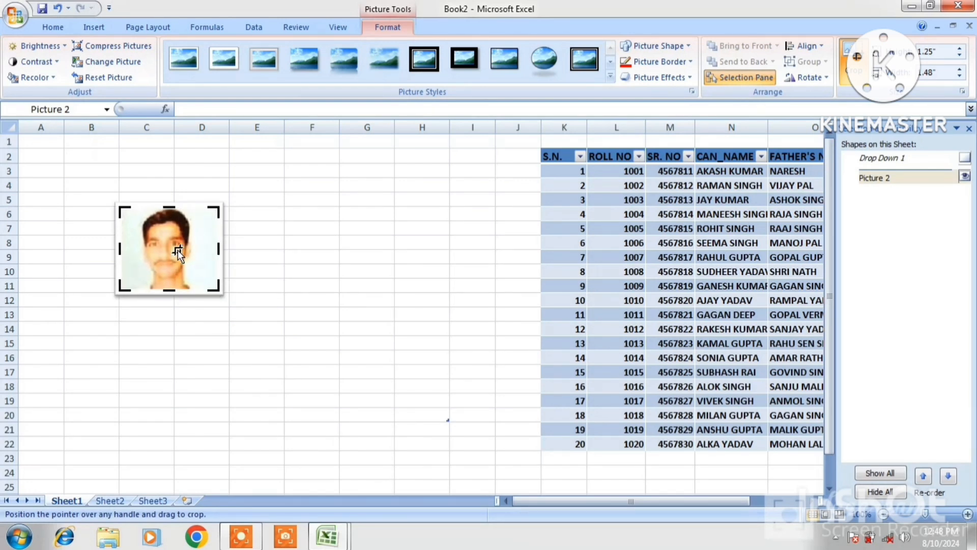
left_click(308, 300)
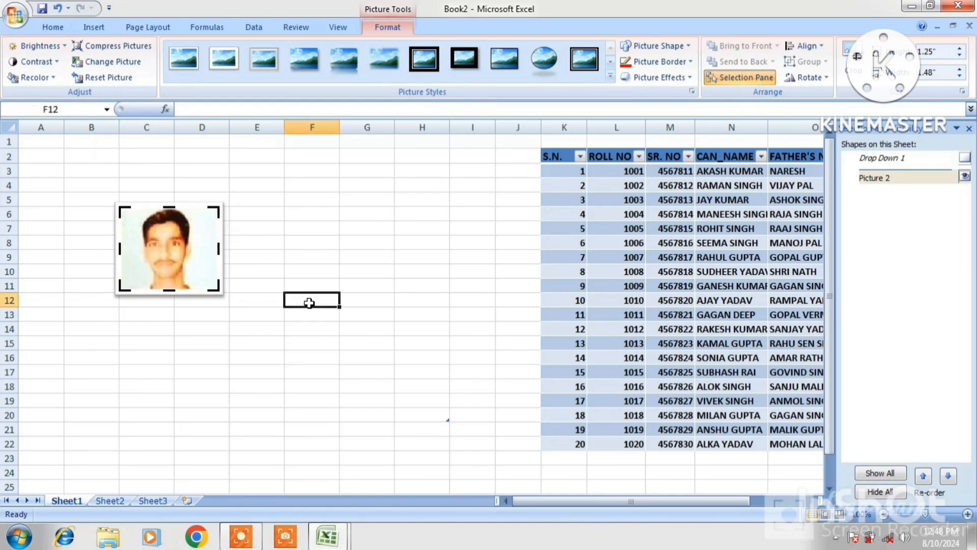
left_click(200, 270)
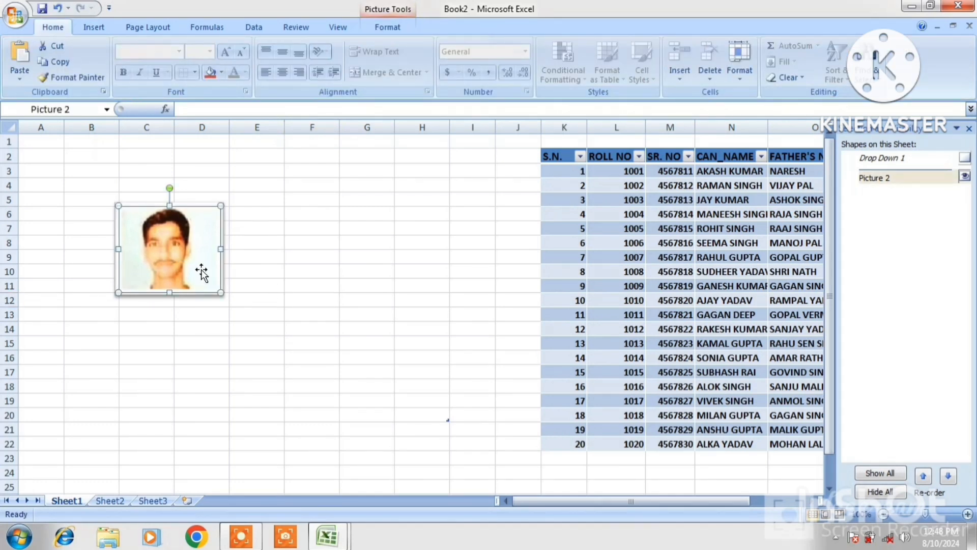
left_click(389, 29)
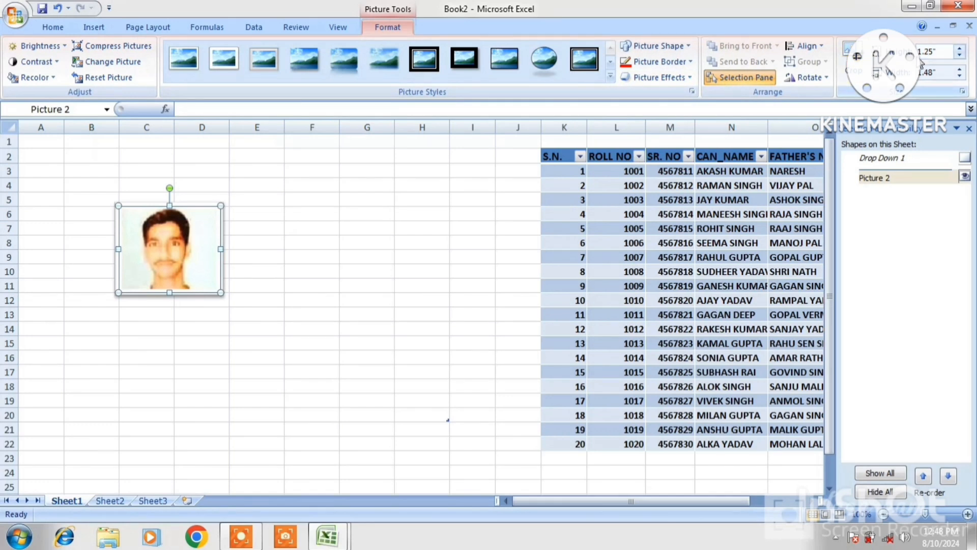
Nudge the photo's height and width with the Size spinners, then undo the crop and select F8.
left_click(960, 51)
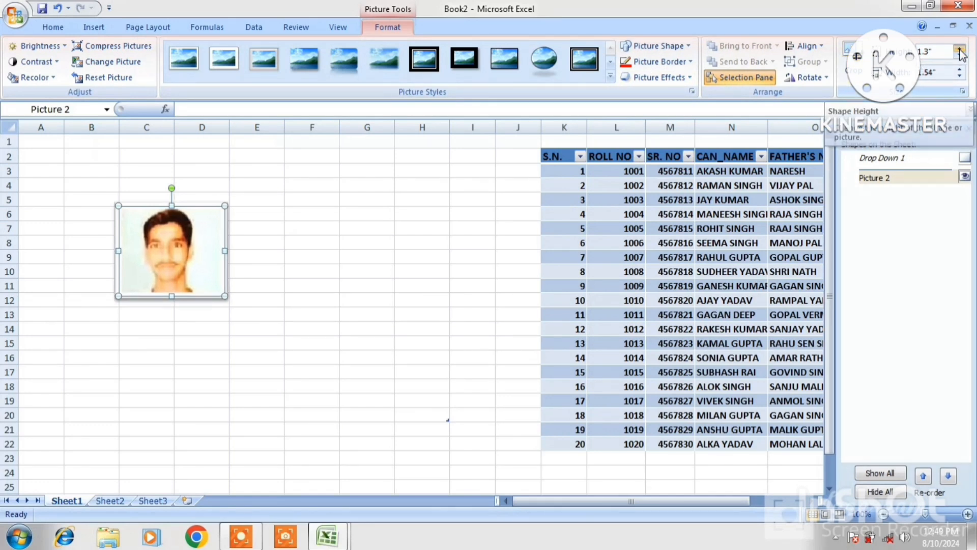
left_click(960, 51)
left_click(960, 51)
left_click(960, 55)
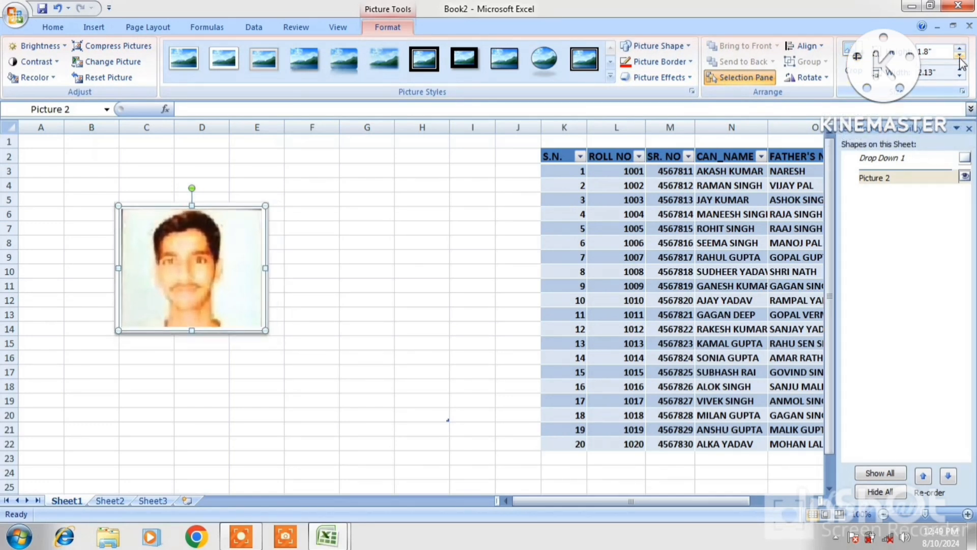
left_click(959, 56)
left_click(960, 70)
left_click(960, 70)
left_click(960, 71)
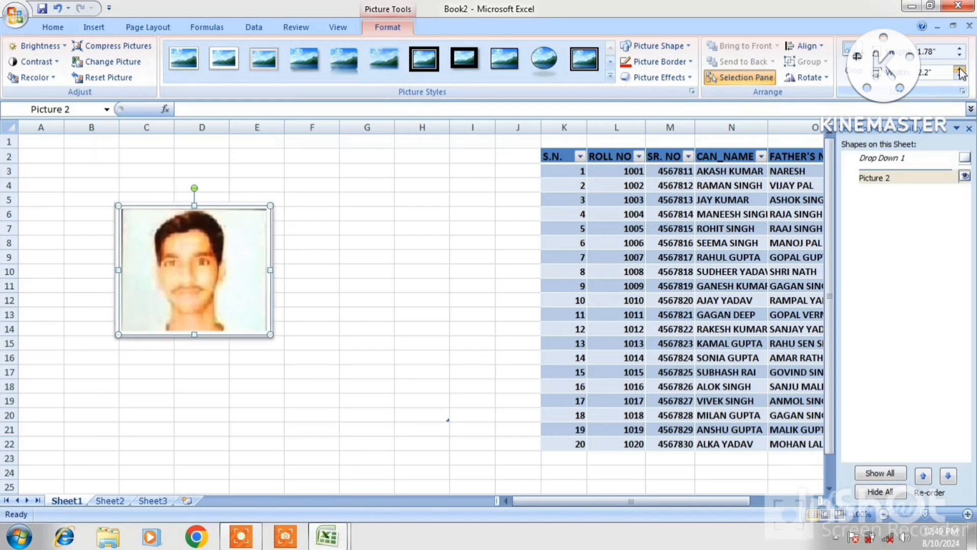
left_click(960, 76)
left_click(960, 77)
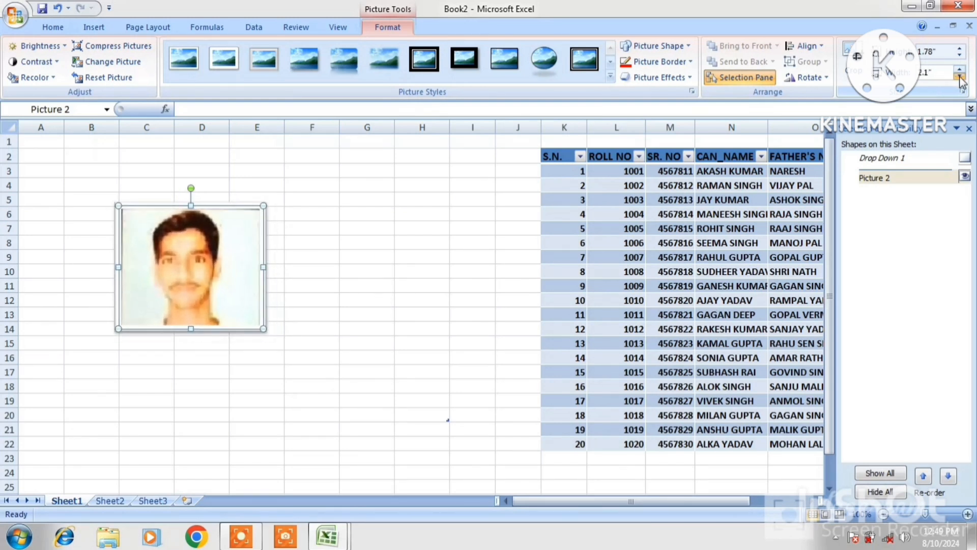
left_click(961, 76)
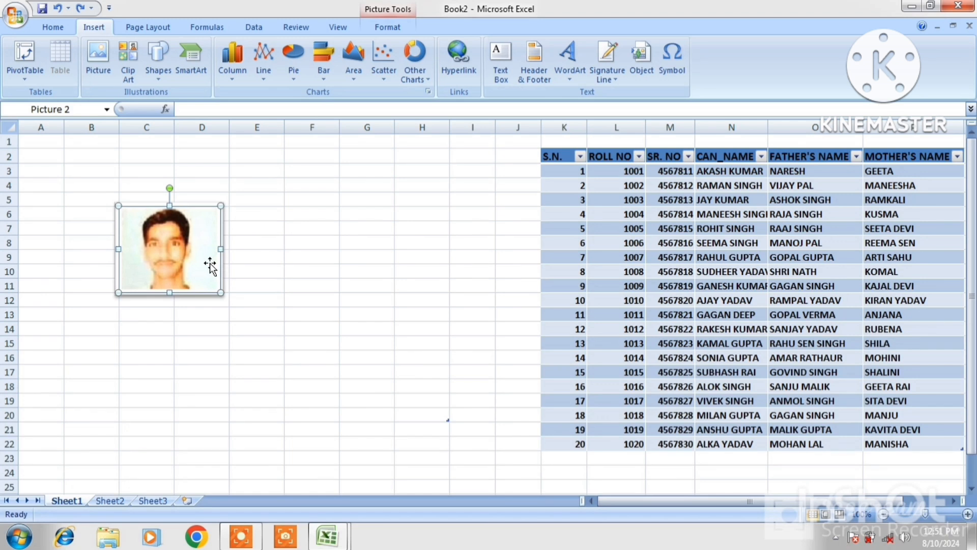
key("ctrl+z")
key("ctrl+z")
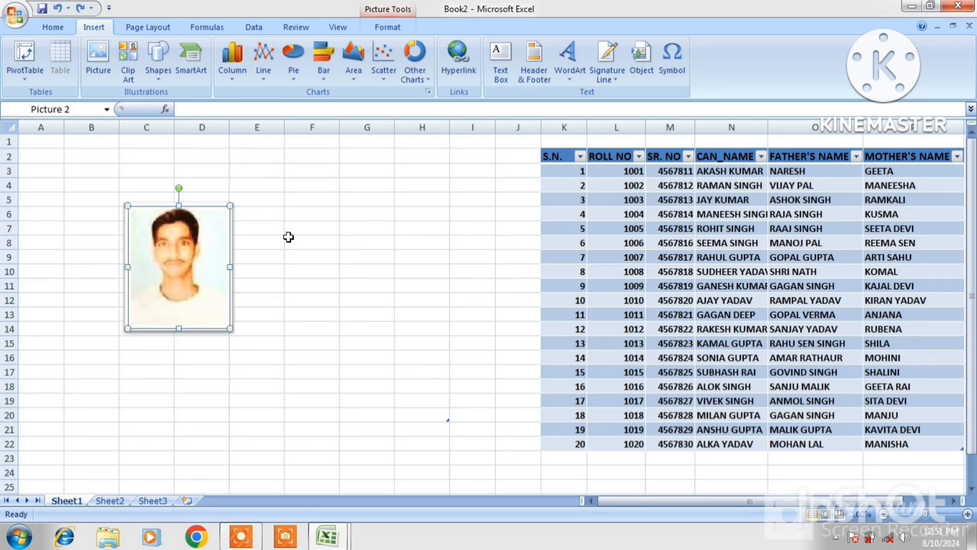
left_click(289, 237)
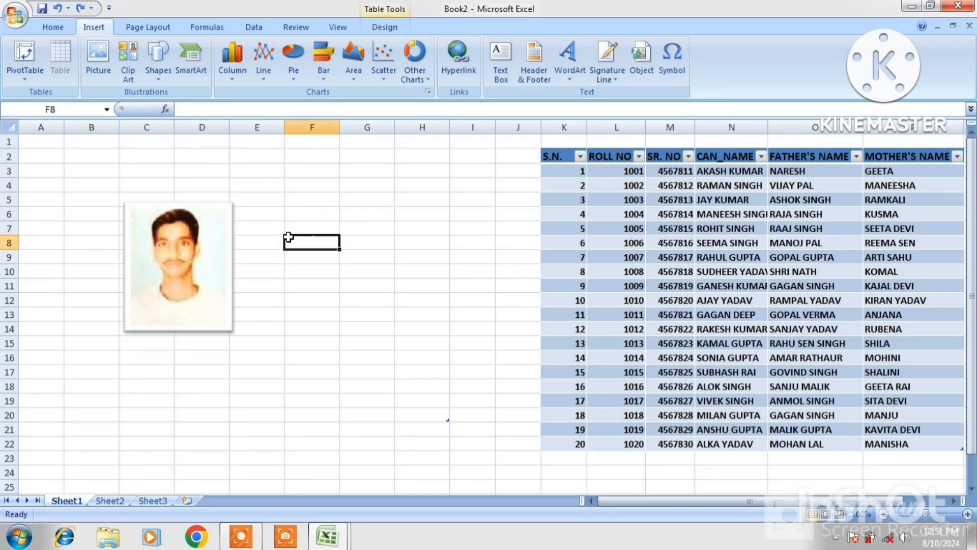
Dock the Clip Art pane and try searches for MAN, ANIMAL and FLOWER.
left_click(127, 61)
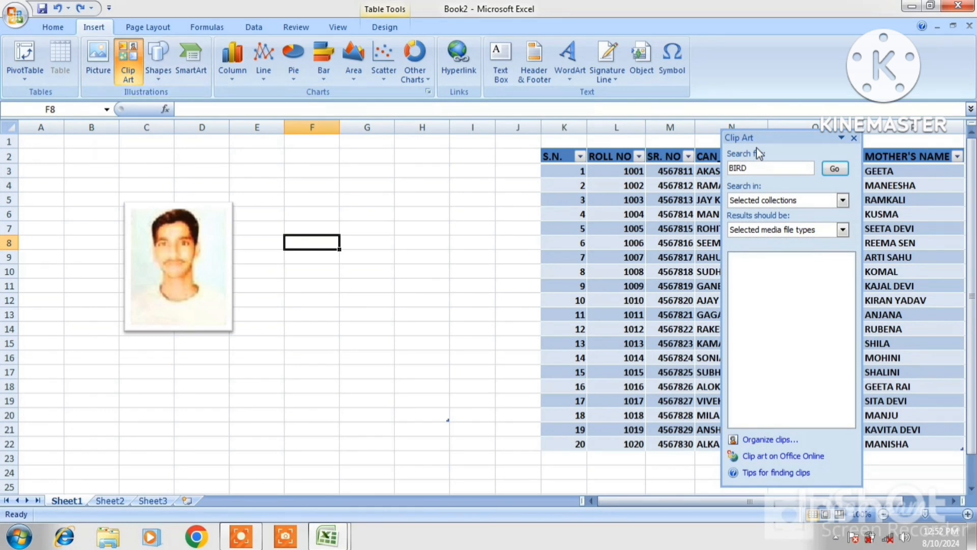
double_click(784, 136)
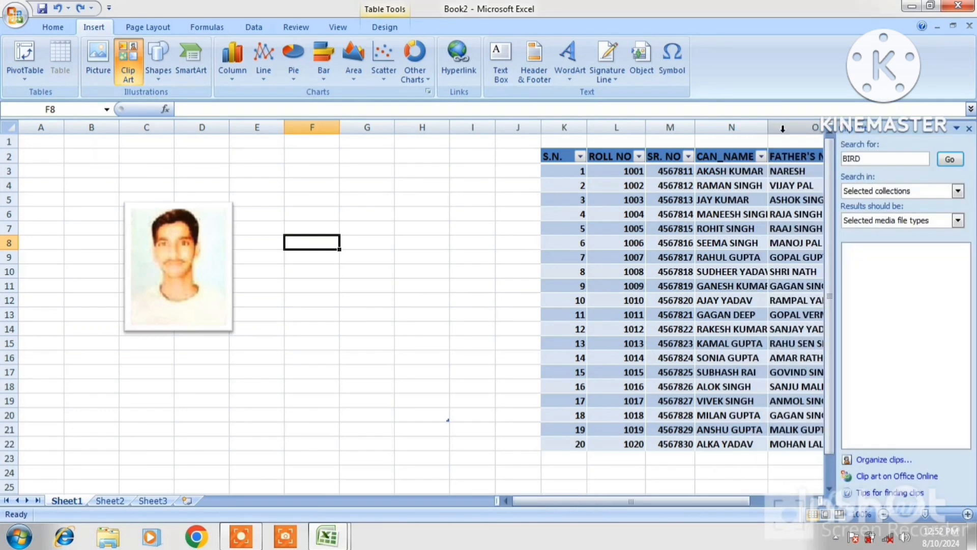
left_click(871, 162)
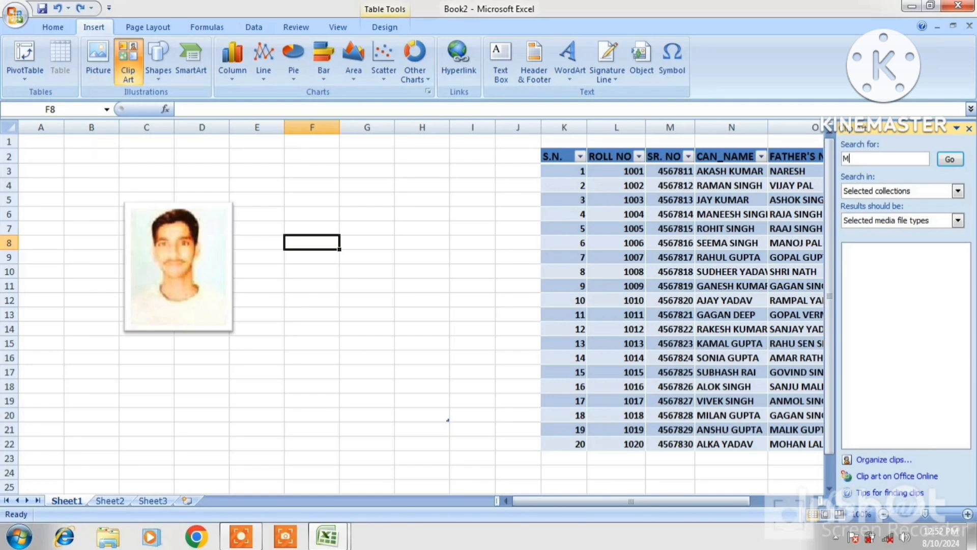
left_click(950, 159)
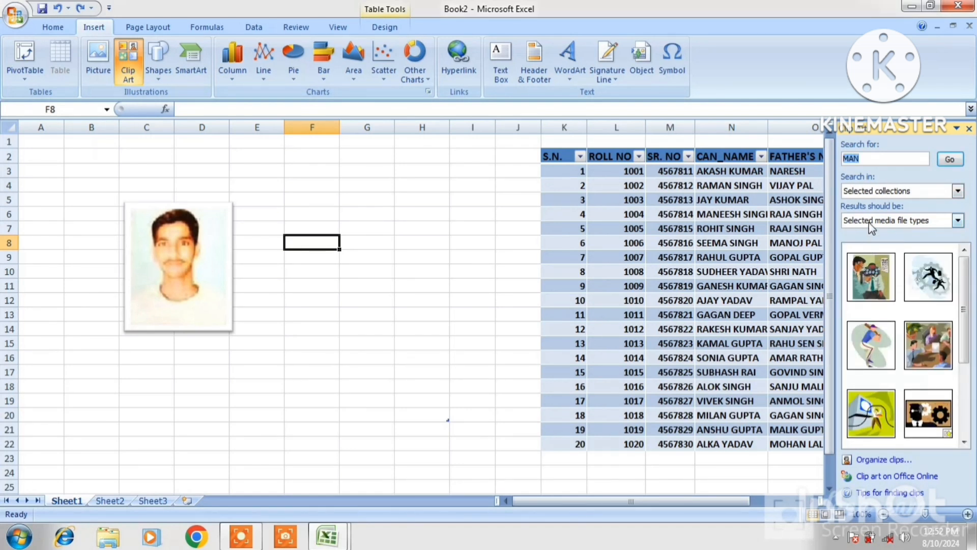
left_click(874, 158)
left_click(950, 159)
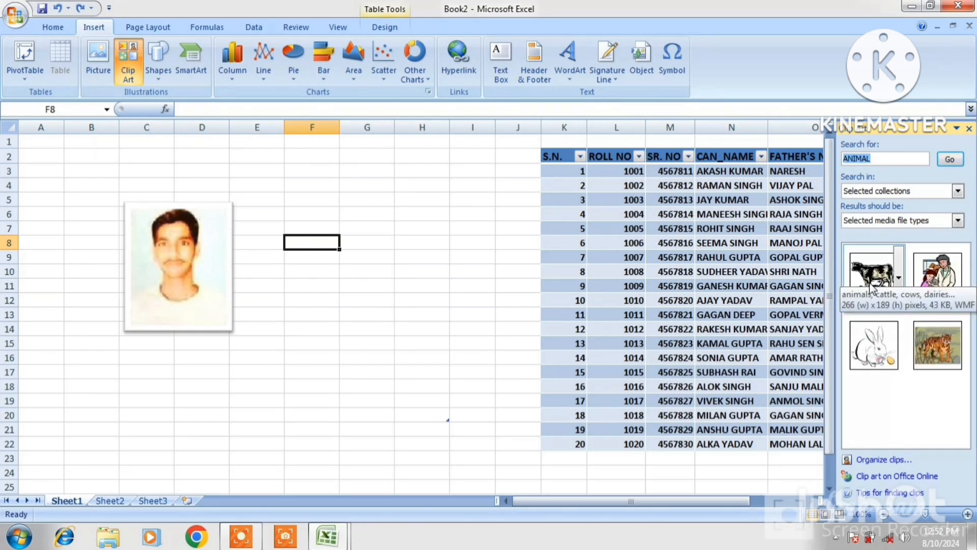
left_click(879, 158)
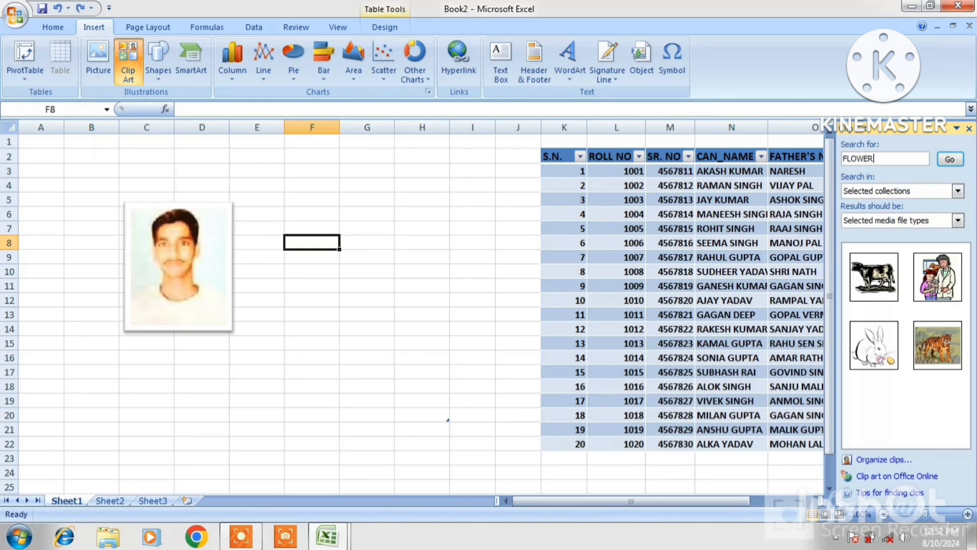
left_click(950, 159)
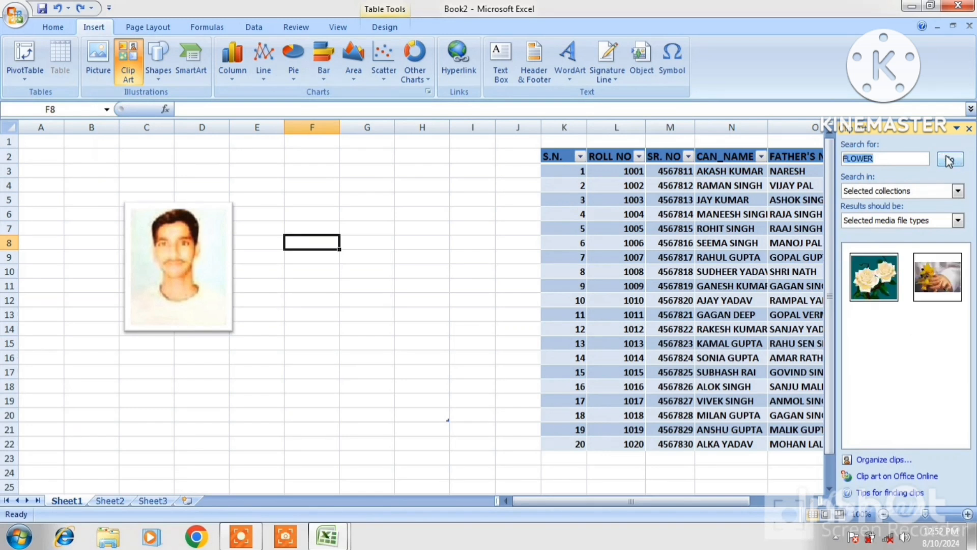
Search clip art for MAN again and insert the board-meeting clip.
mouse_move(898, 287)
key("BackSpace")
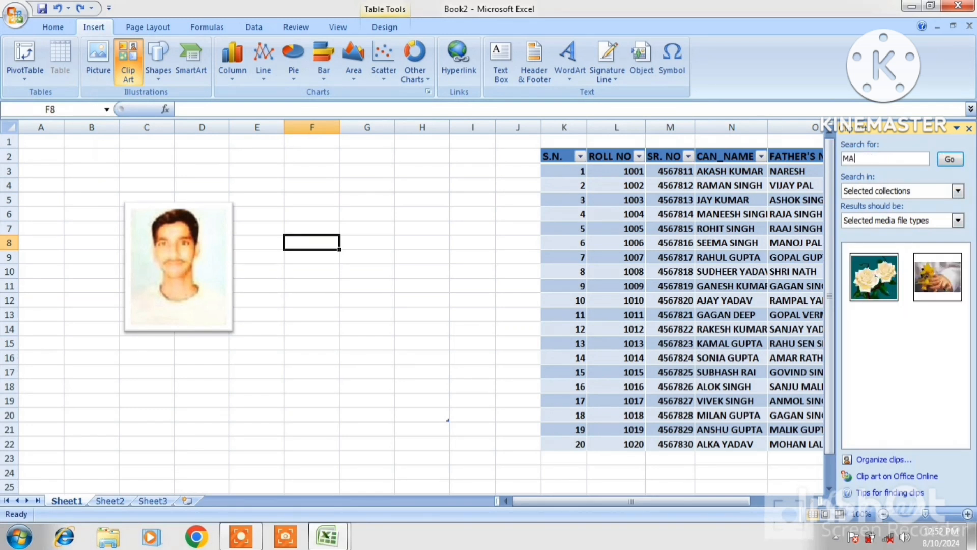
left_click(949, 159)
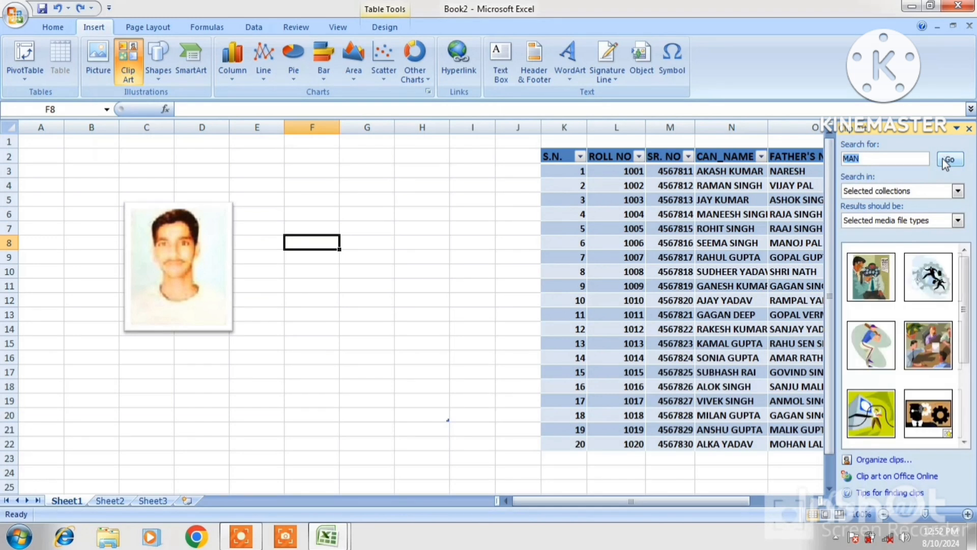
mouse_move(876, 325)
mouse_move(938, 371)
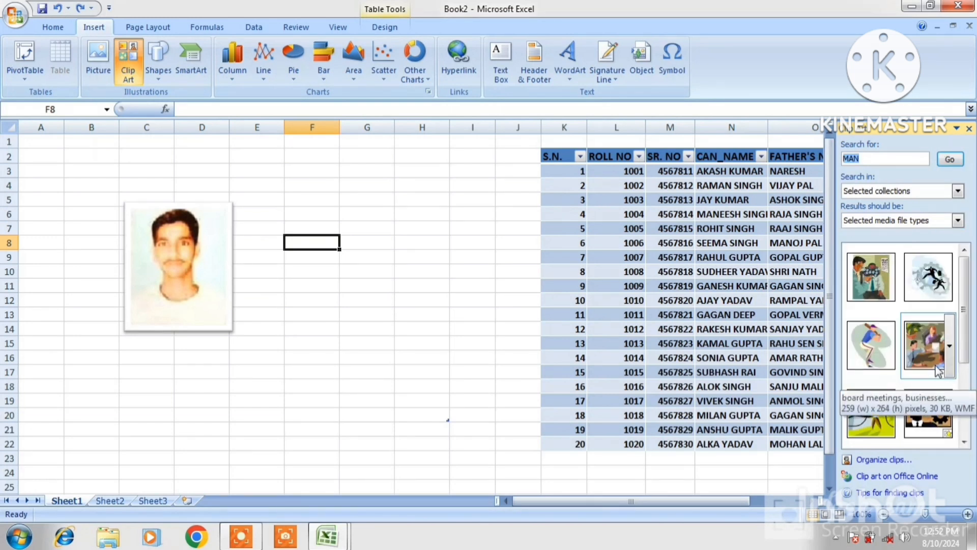
left_click(918, 334)
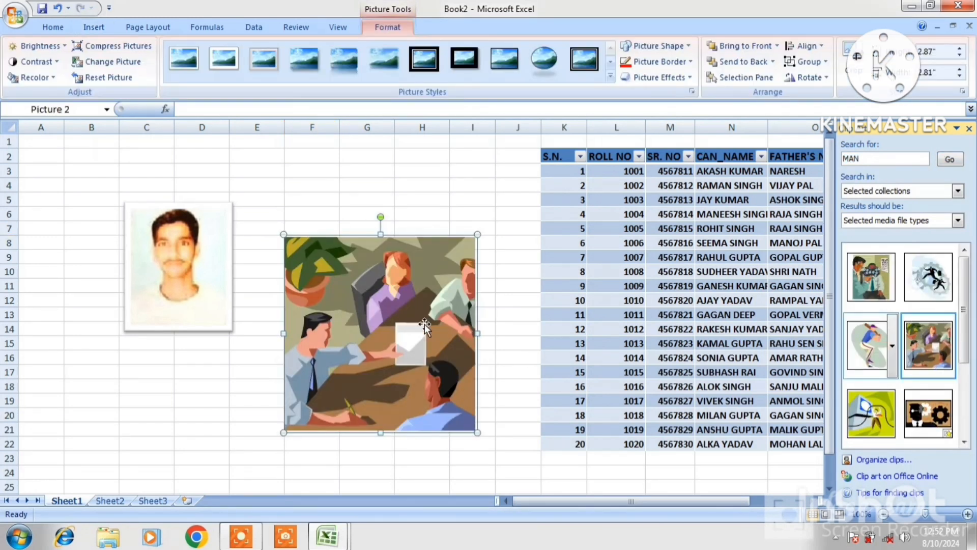
Move the board-meeting clip art up to row 2, previewing Brightness and Contrast without applying either.
left_click_drag(397, 305, 353, 222)
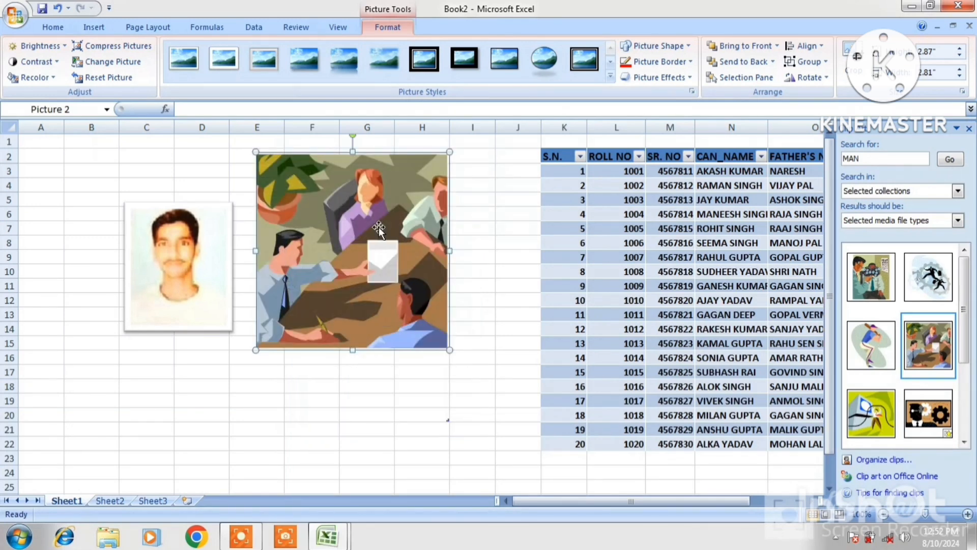
left_click(41, 46)
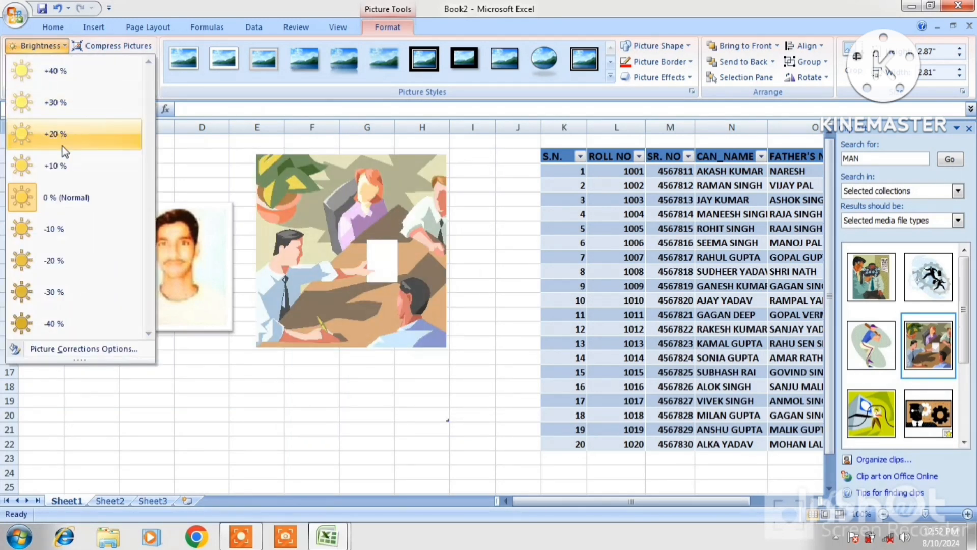
left_click(299, 218)
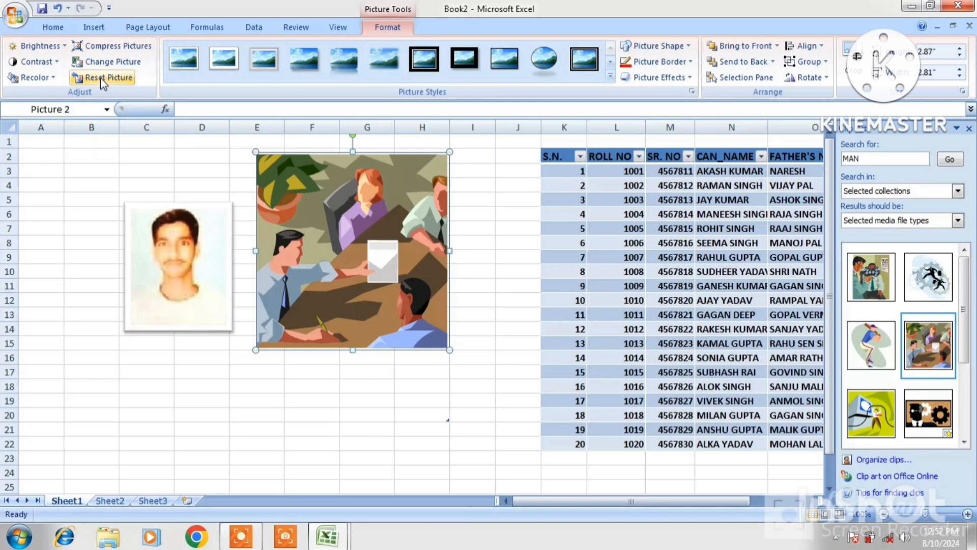
left_click(41, 62)
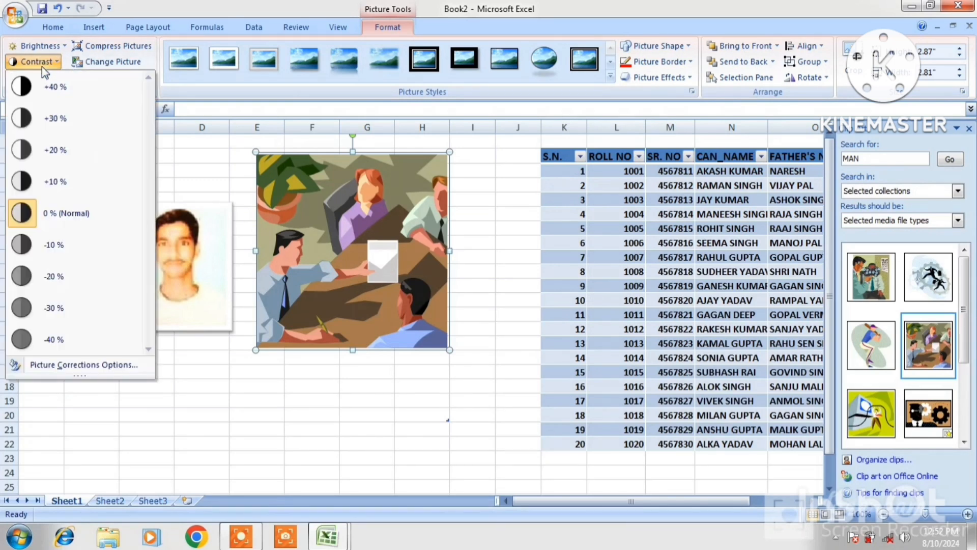
left_click(289, 218)
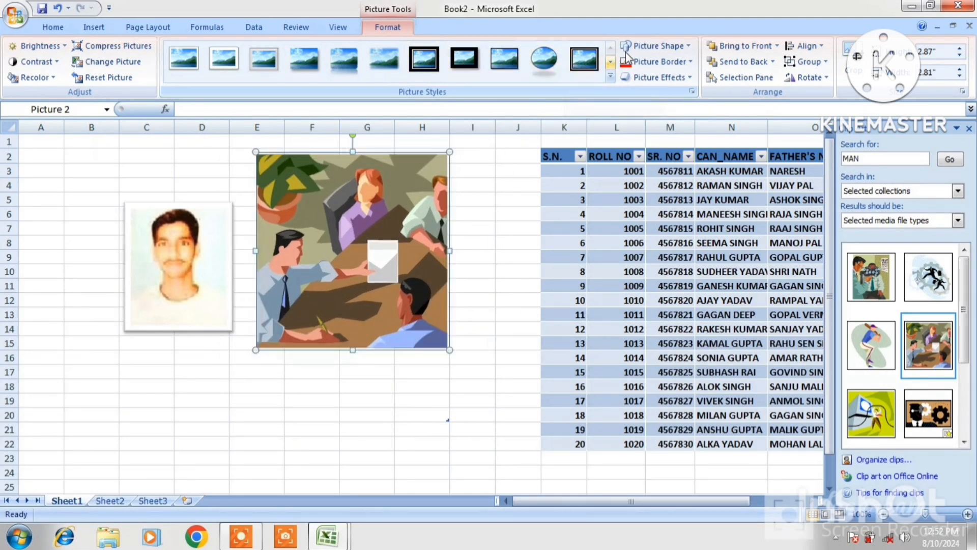
Try a rounded-rectangle picture shape and a dark red 4½ pt border on the clip art.
left_click(676, 48)
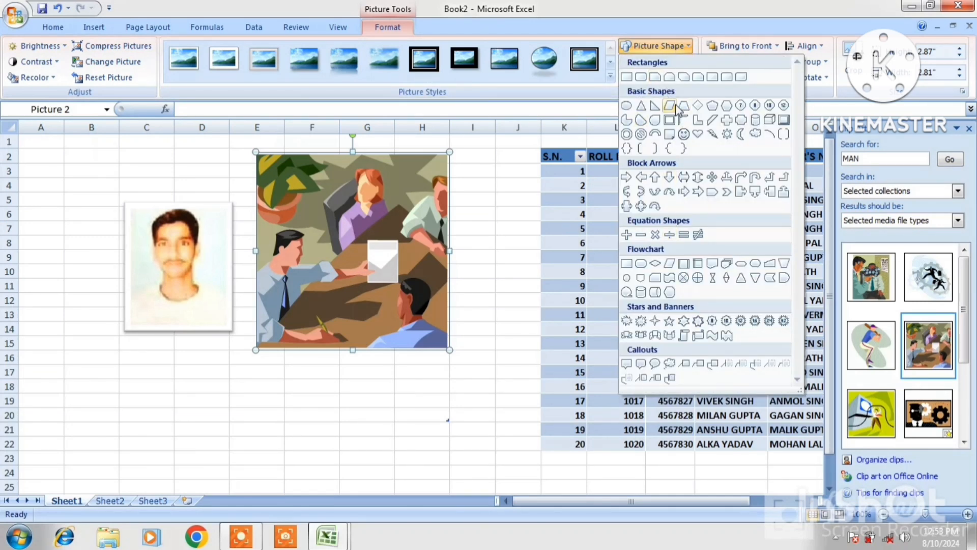
left_click(645, 78)
left_click(672, 63)
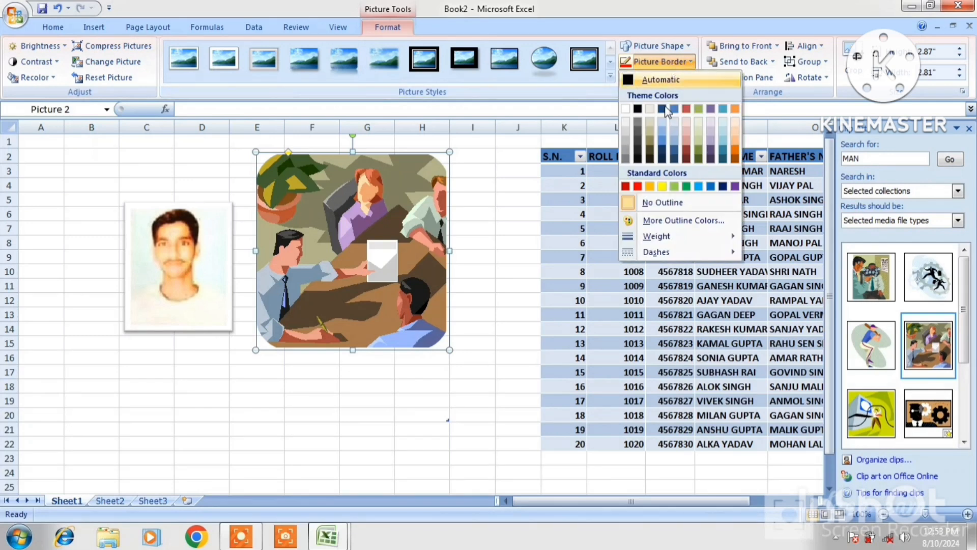
left_click(625, 186)
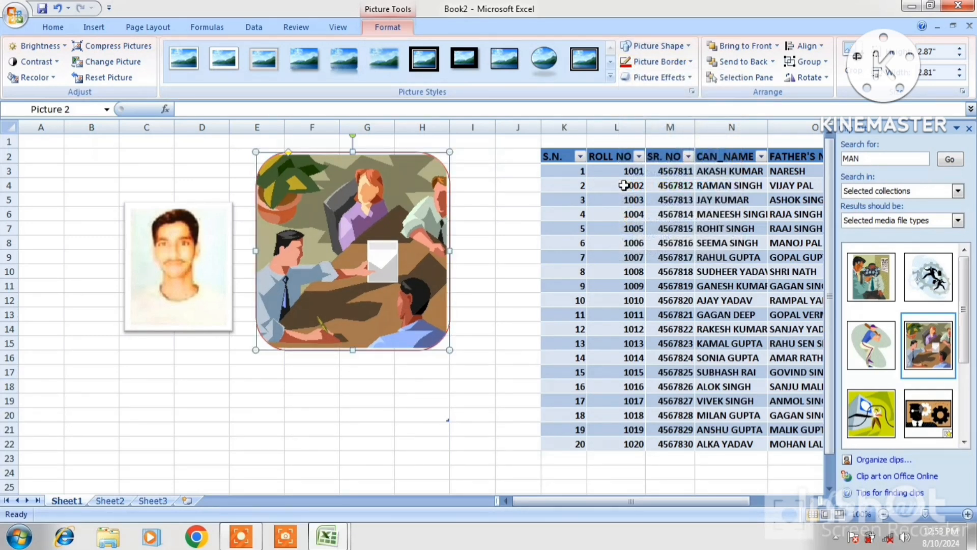
left_click(672, 63)
mouse_move(654, 237)
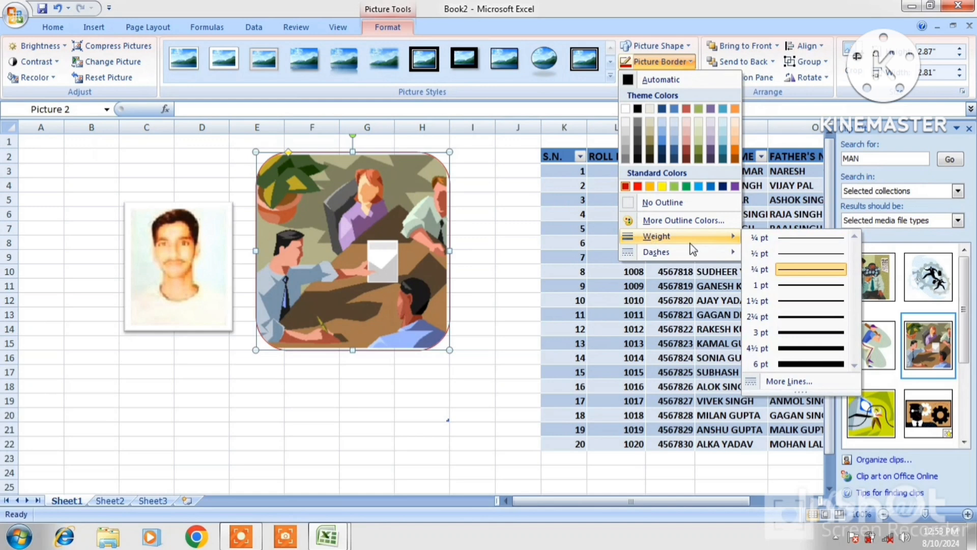
left_click(788, 353)
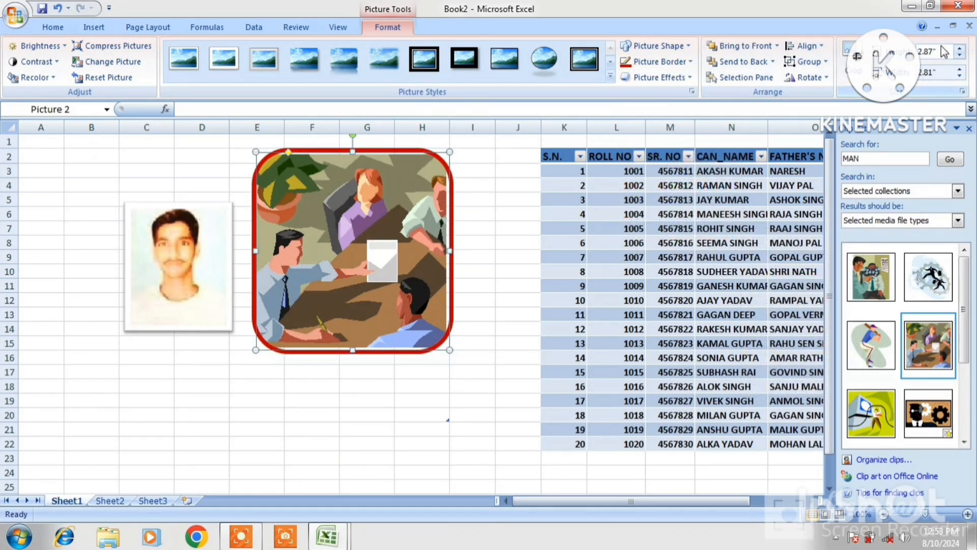
Adjust the clip art's height and width to about 2.95 by 2.9 inches.
left_click(958, 50)
left_click(959, 50)
left_click(959, 50)
left_click(958, 50)
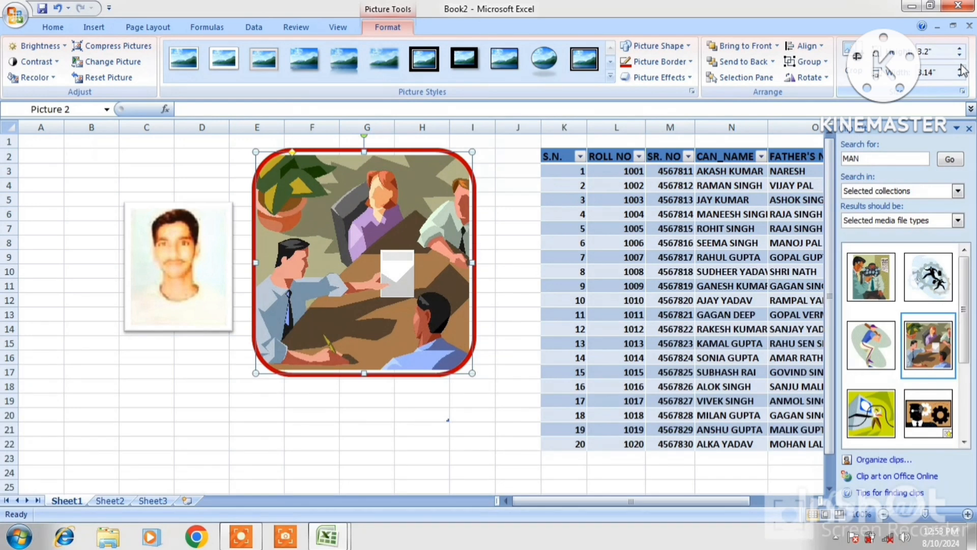
left_click(960, 70)
left_click(960, 70)
left_click(959, 70)
left_click(960, 69)
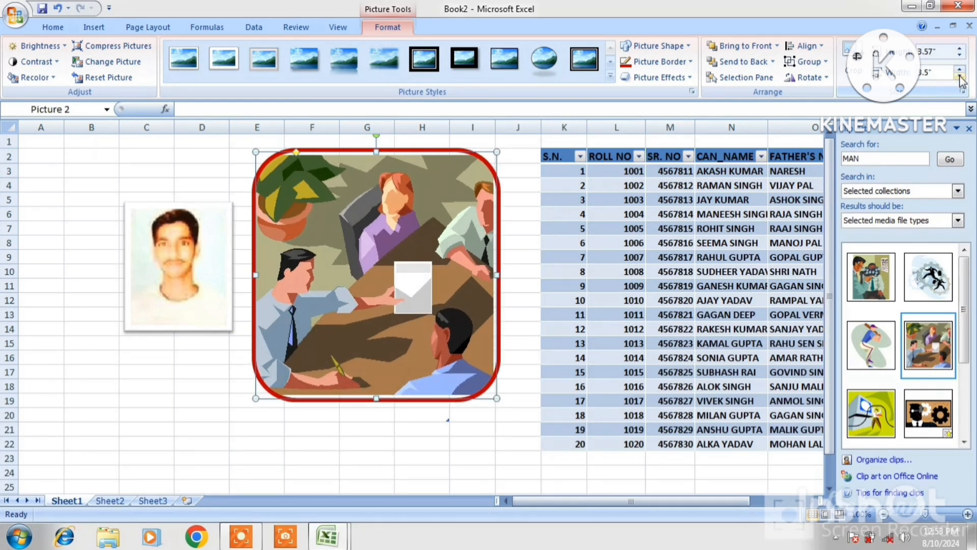
left_click(960, 77)
left_click(959, 78)
left_click(959, 78)
left_click(960, 78)
left_click(959, 78)
left_click(960, 78)
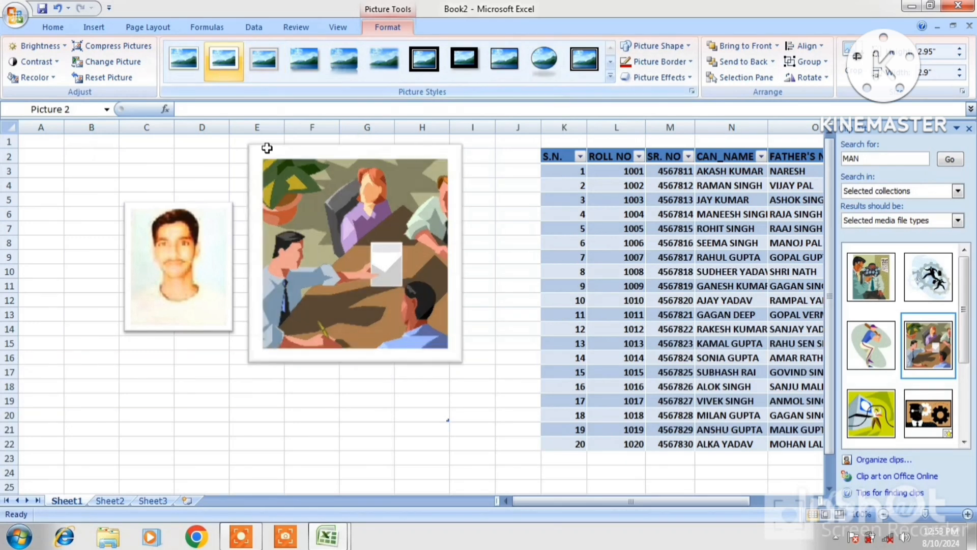
Cut both the board-meeting clip art and the photo off the sheet.
right_click(279, 169)
left_click(311, 183)
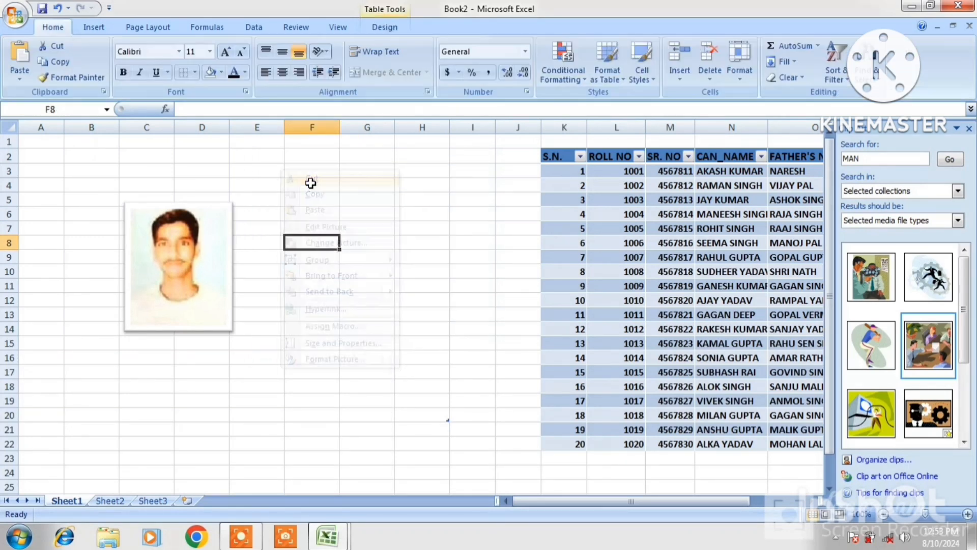
left_click(94, 27)
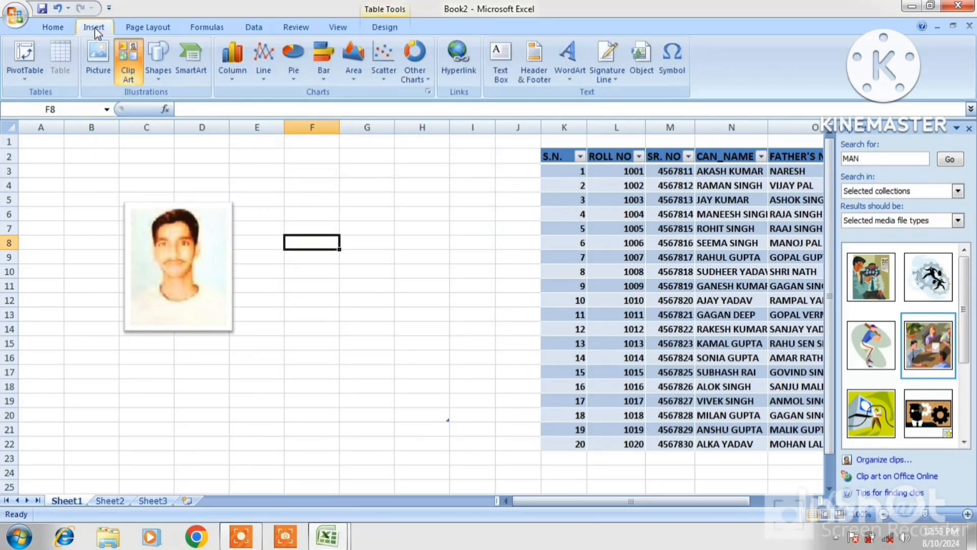
right_click(175, 215)
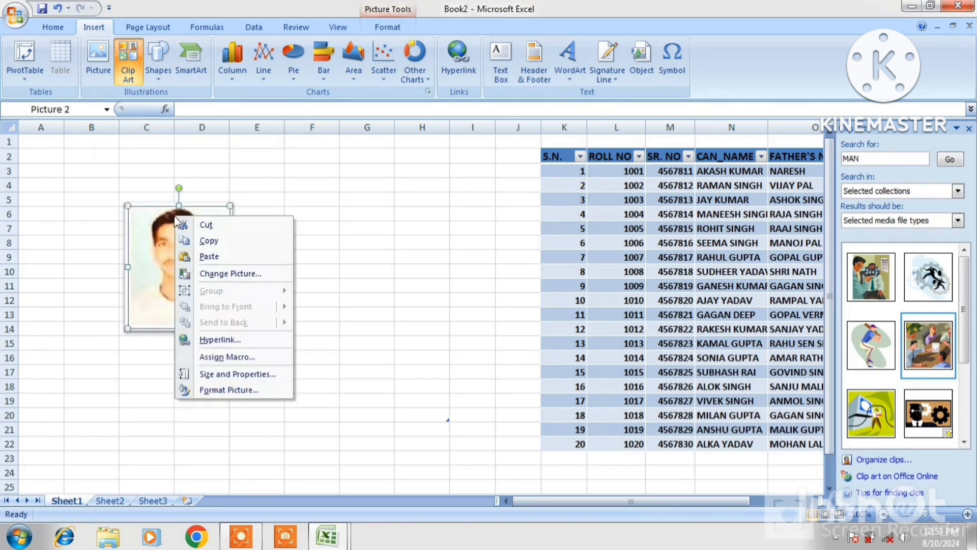
left_click(210, 228)
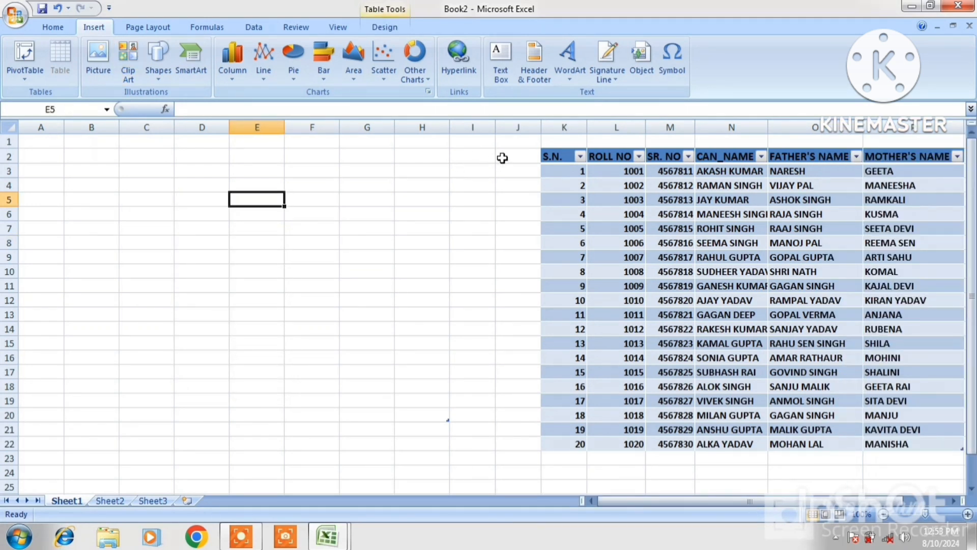
Delete the student table range J2:P23 and select empty cell E4.
left_click_drag(509, 157, 894, 462)
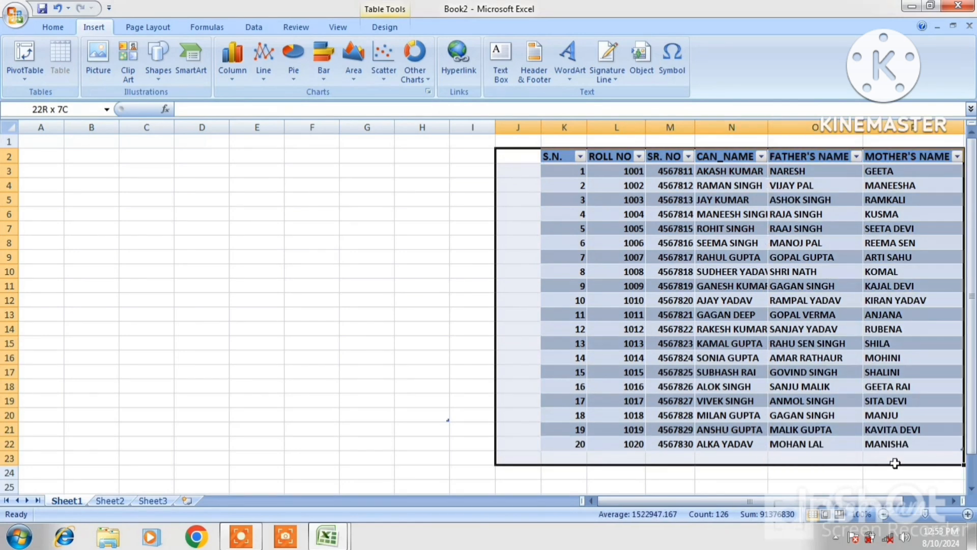
right_click(839, 368)
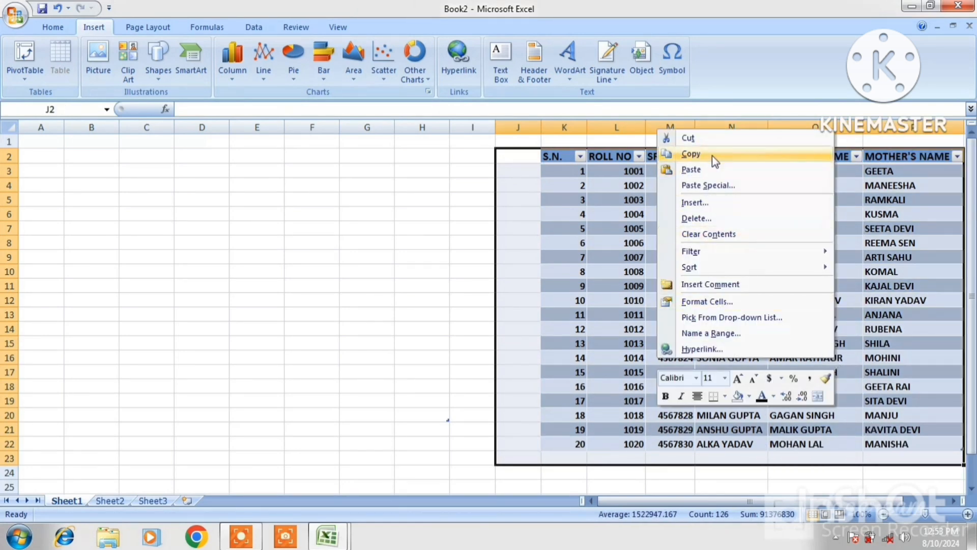
left_click(692, 221)
left_click(667, 261)
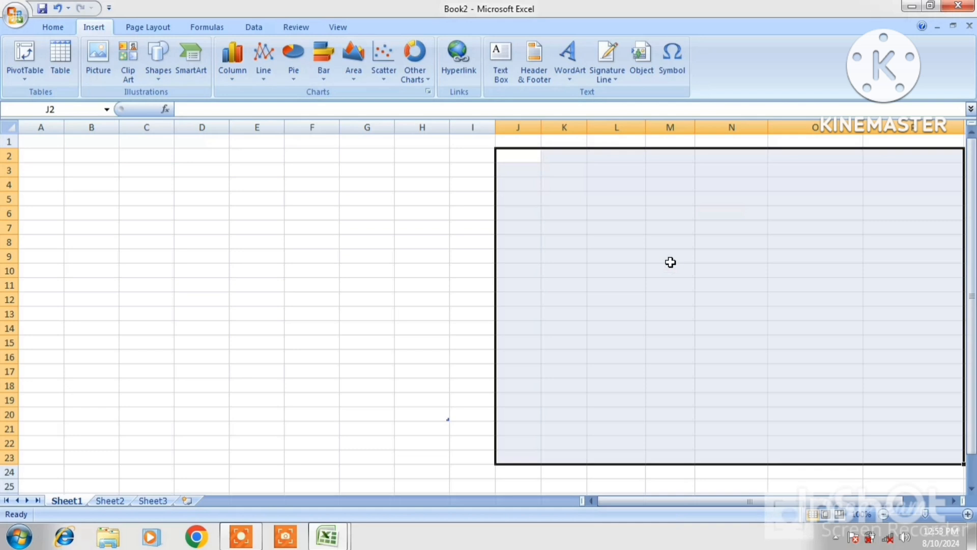
left_click(356, 233)
left_click(249, 182)
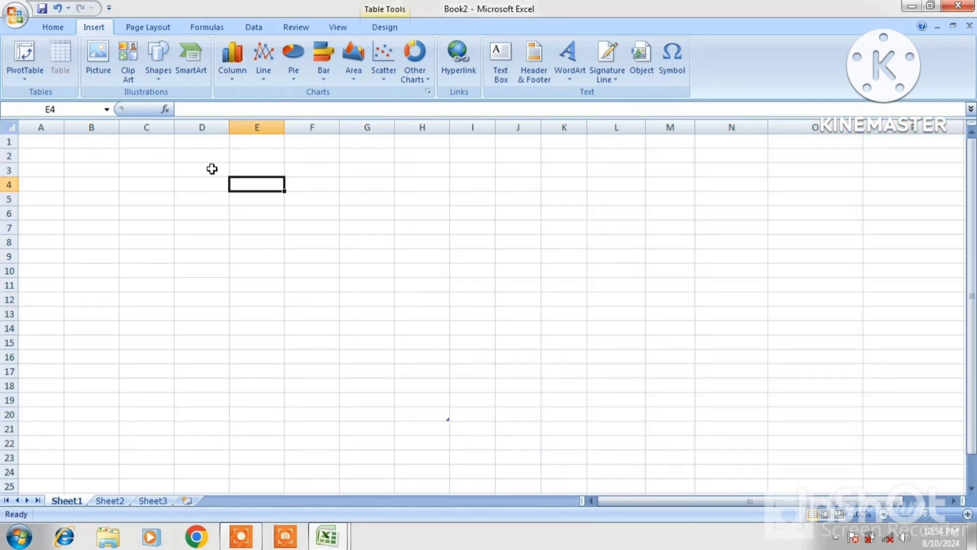
Draw an oval circle spanning columns G to J.
left_click(158, 79)
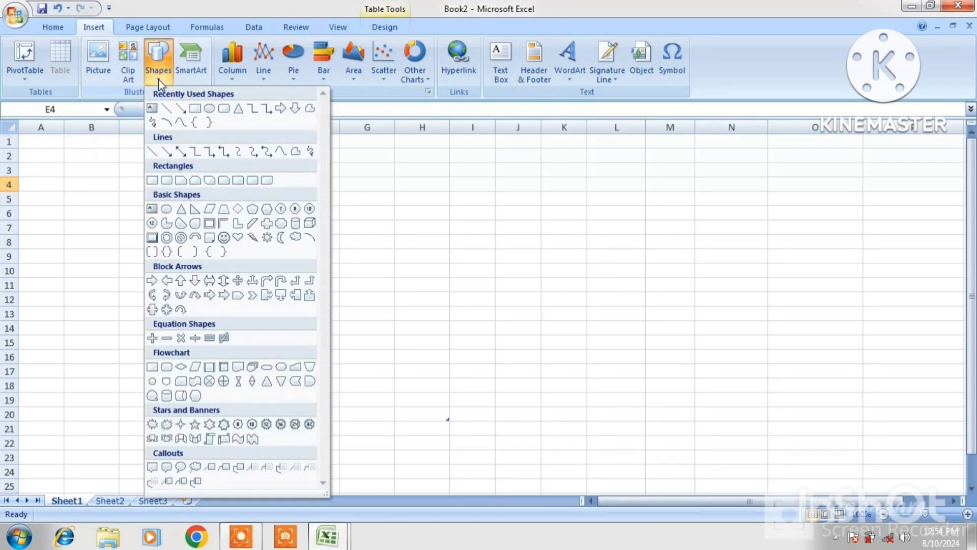
left_click(210, 109)
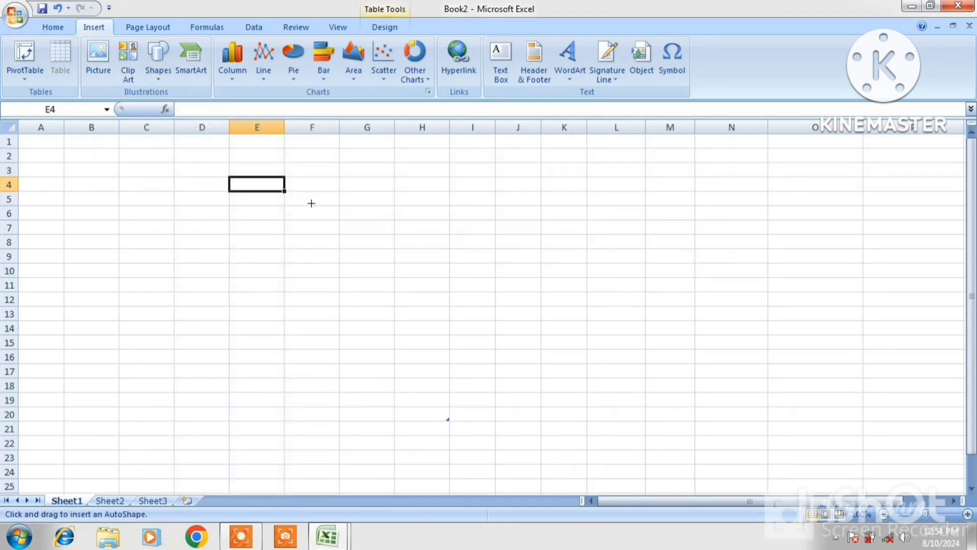
left_click_drag(338, 205, 541, 407)
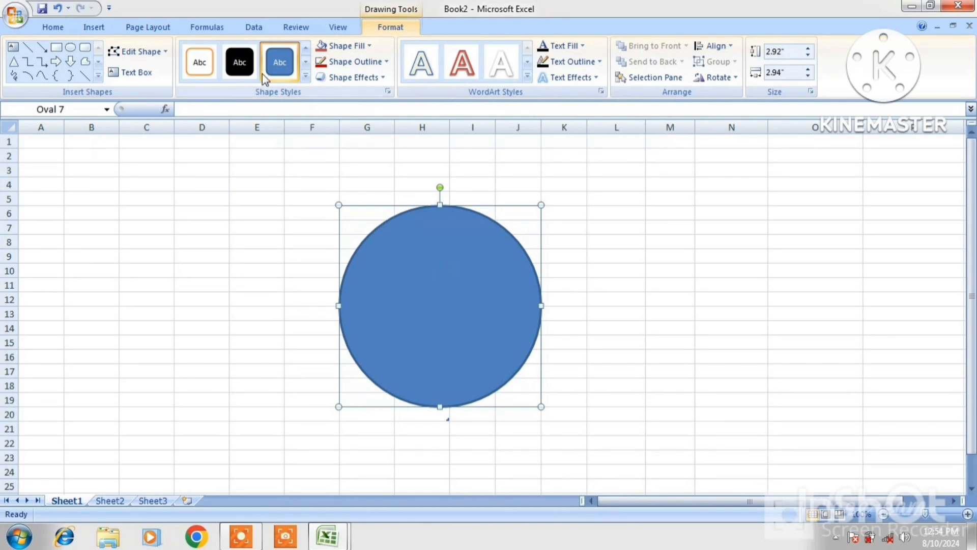
Type 'BAHBJBASJBJHBASA' into the circle, try quick styles, and fill it yellow.
left_click(212, 59)
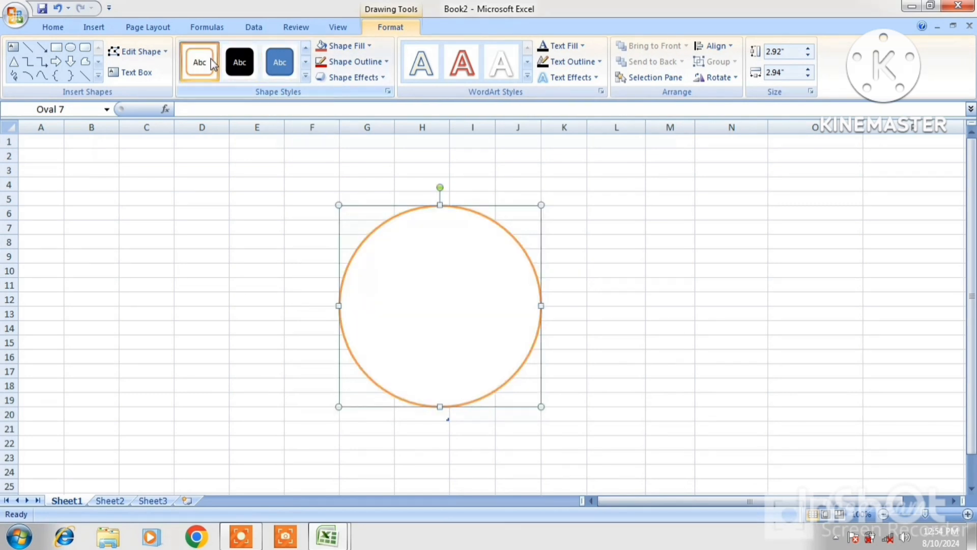
type("BAHBJBASJBJHBASA")
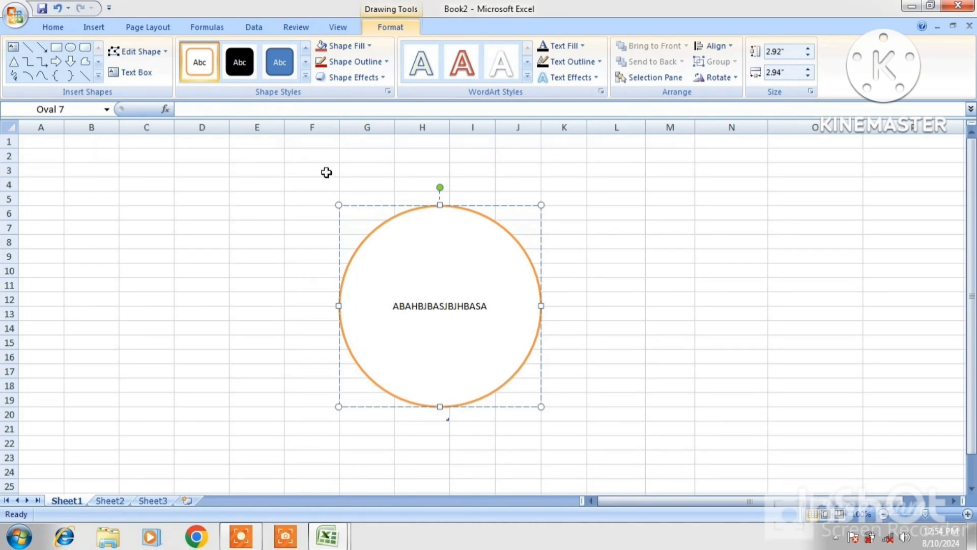
left_click(278, 74)
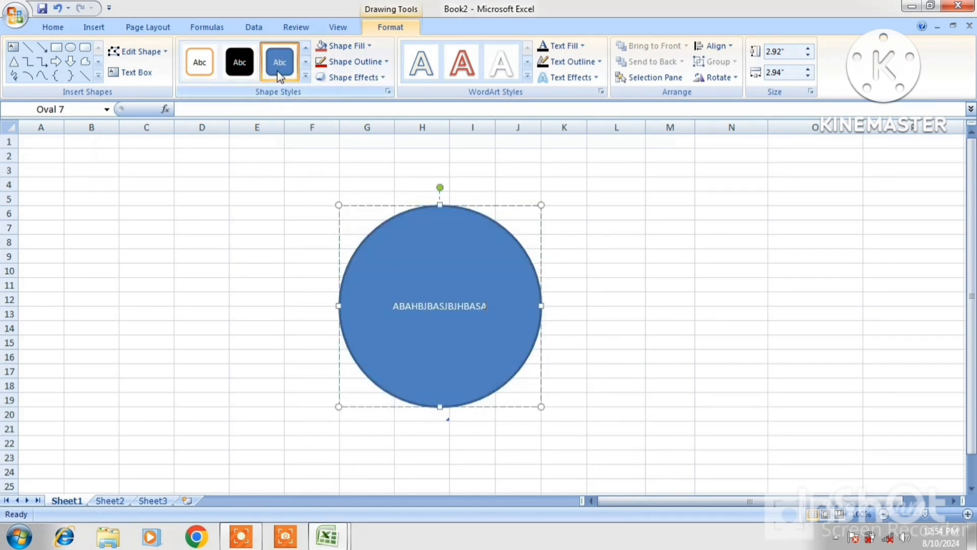
left_click(372, 46)
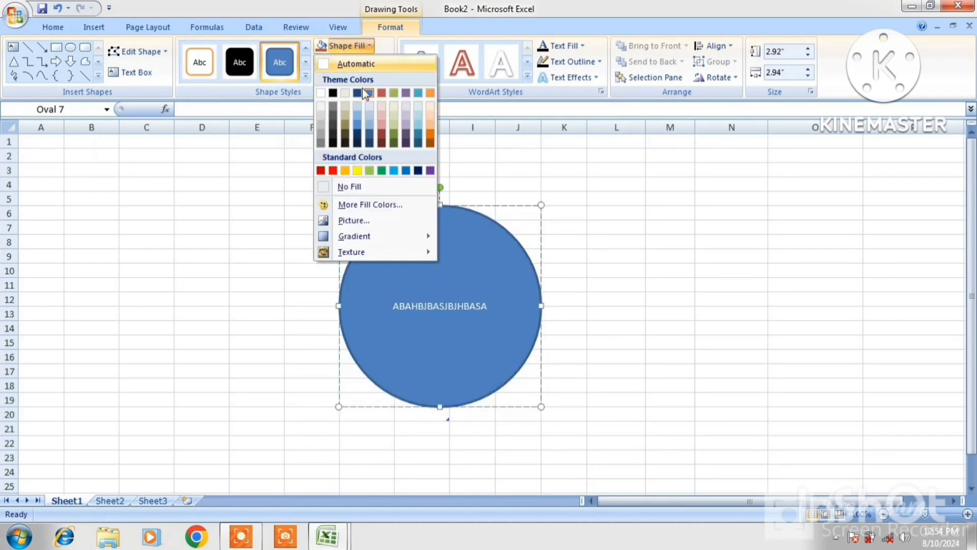
left_click(358, 170)
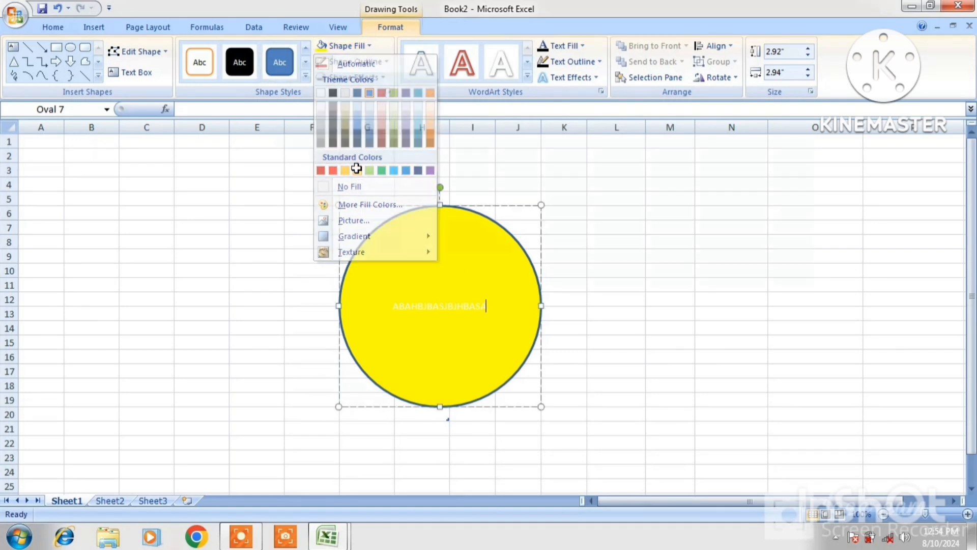
left_click(370, 45)
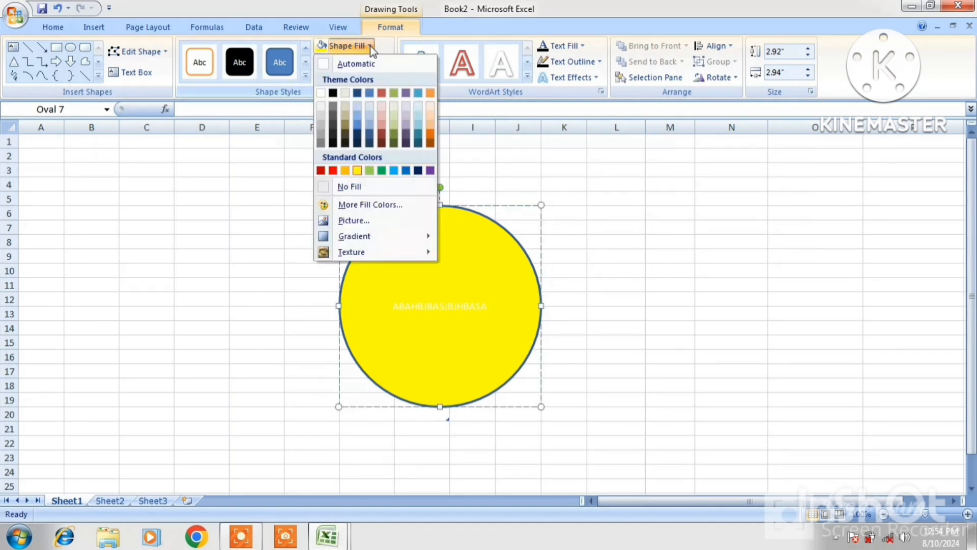
Fill the circle with the IMAGE-folder portrait and give it a 6 pt Automatic blue outline.
left_click(350, 221)
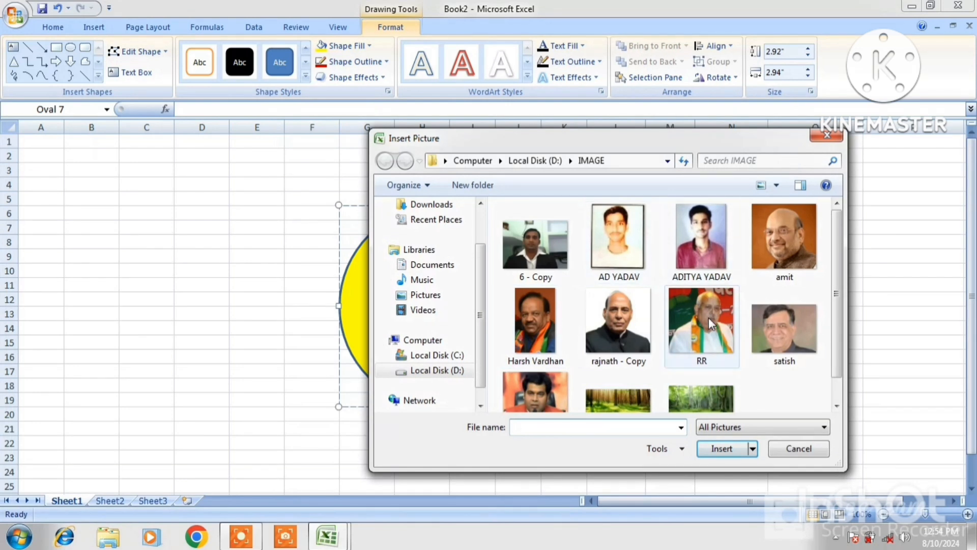
double_click(771, 252)
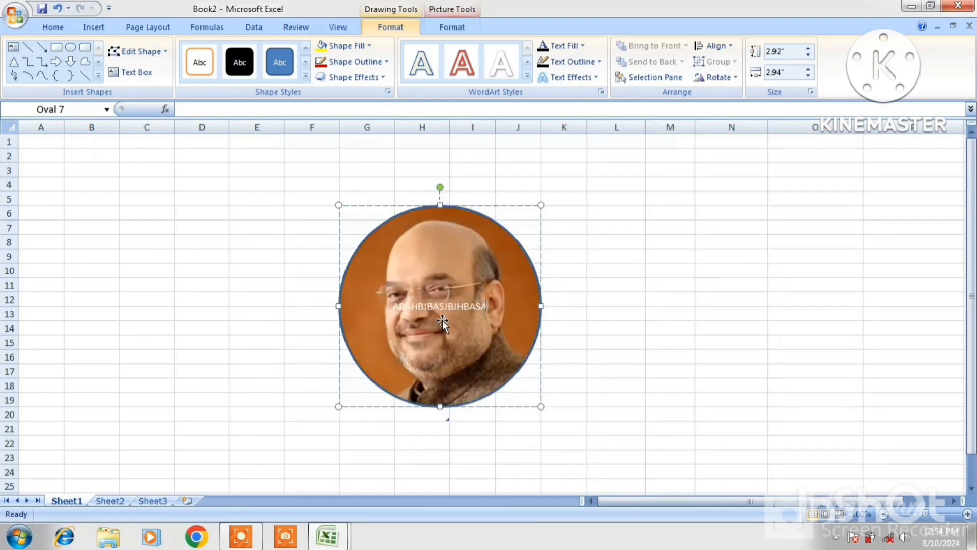
left_click(381, 65)
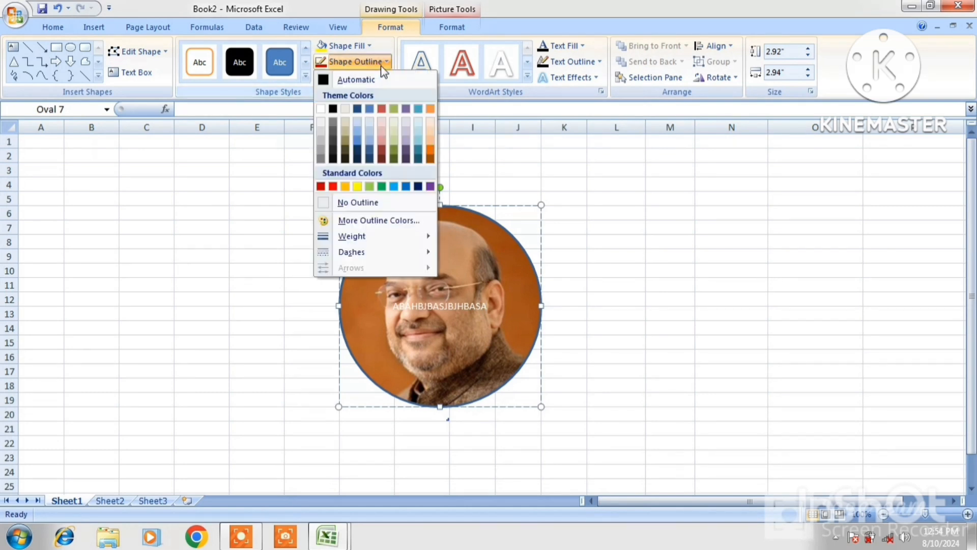
left_click(320, 186)
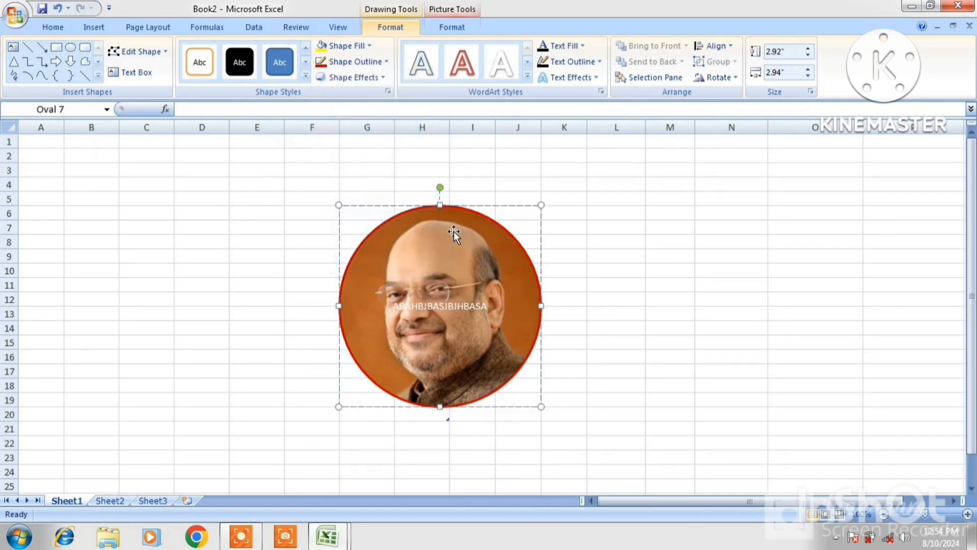
left_click(377, 64)
mouse_move(368, 237)
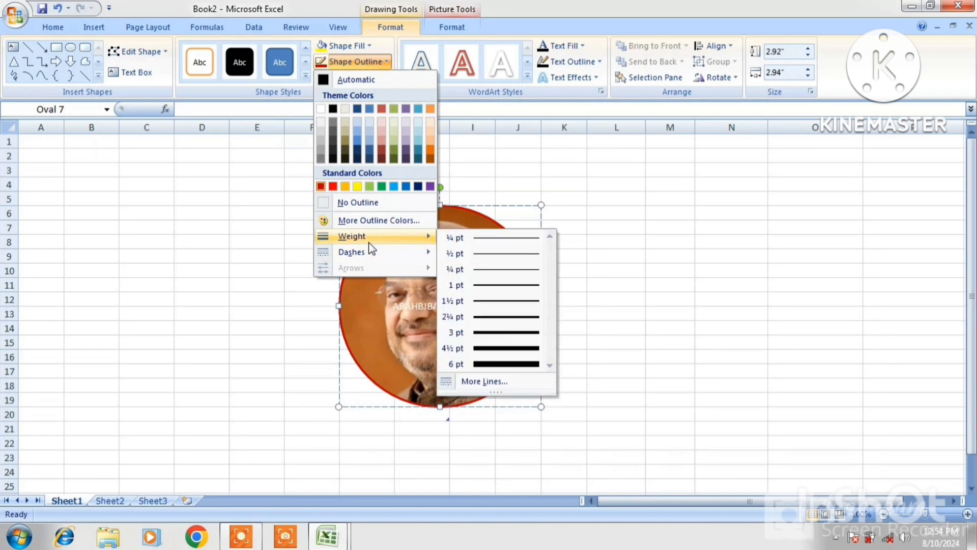
left_click(531, 368)
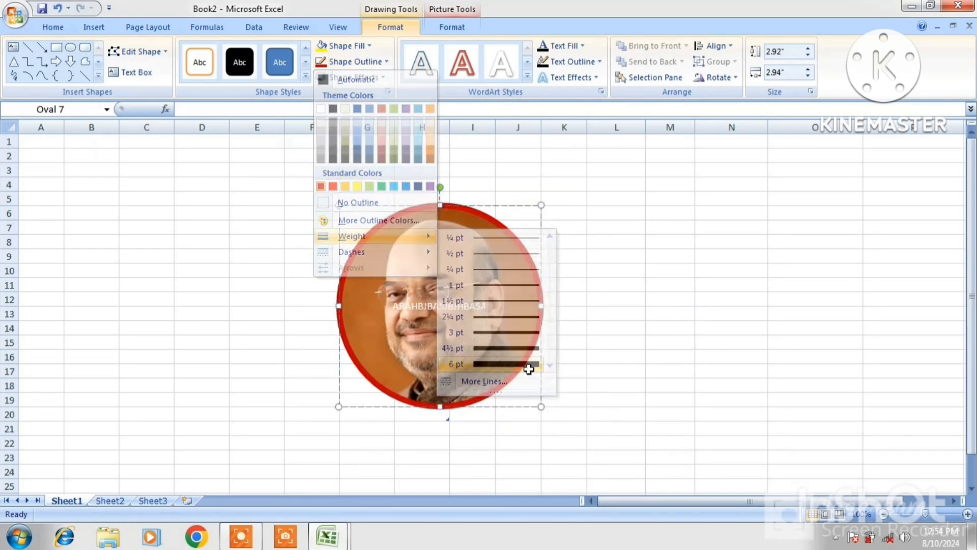
left_click(374, 62)
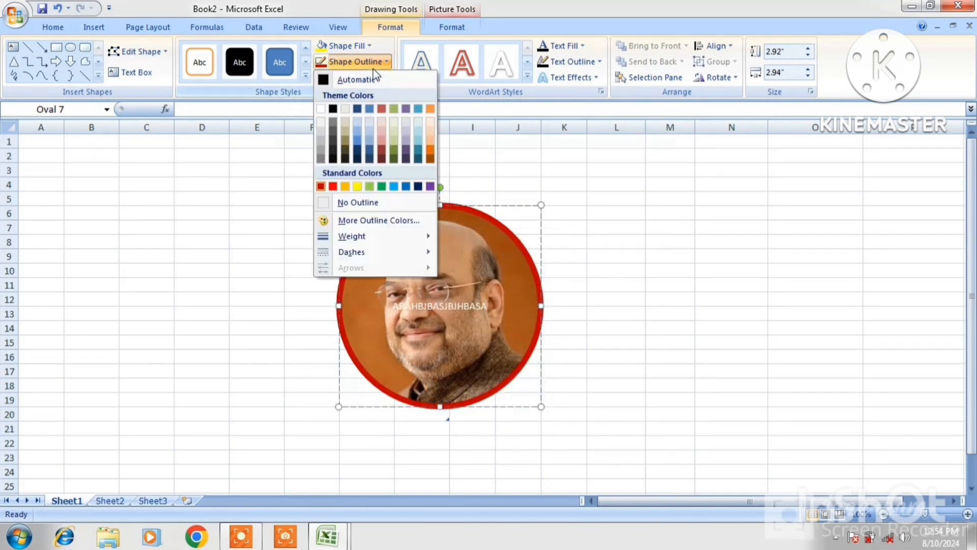
left_click(374, 79)
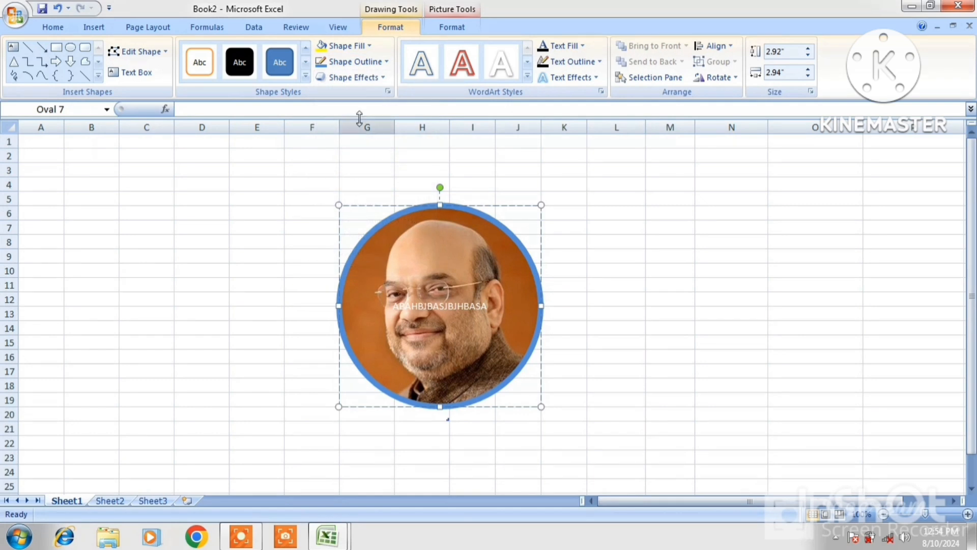
Add a red Glow Variation around the photo circle from Shape Effects.
left_click(363, 79)
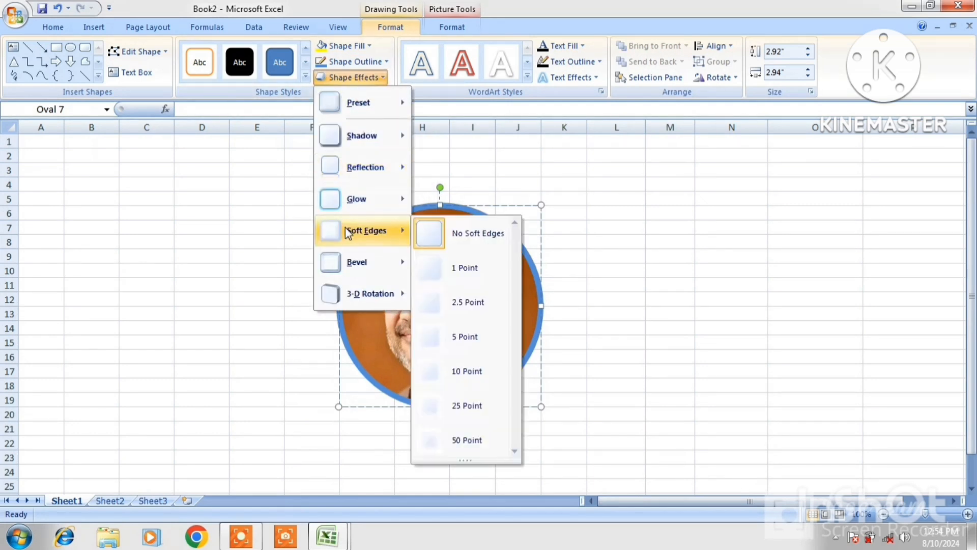
mouse_move(338, 207)
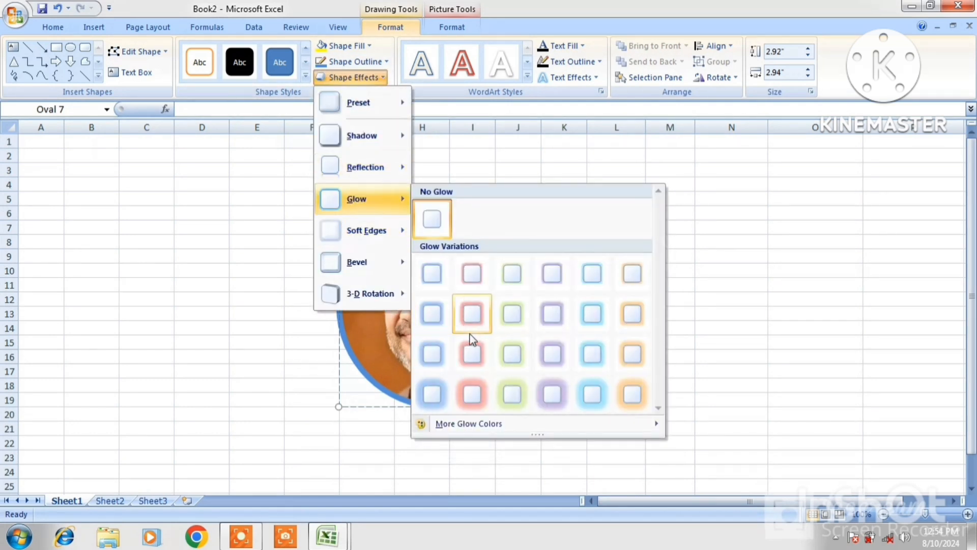
left_click(474, 385)
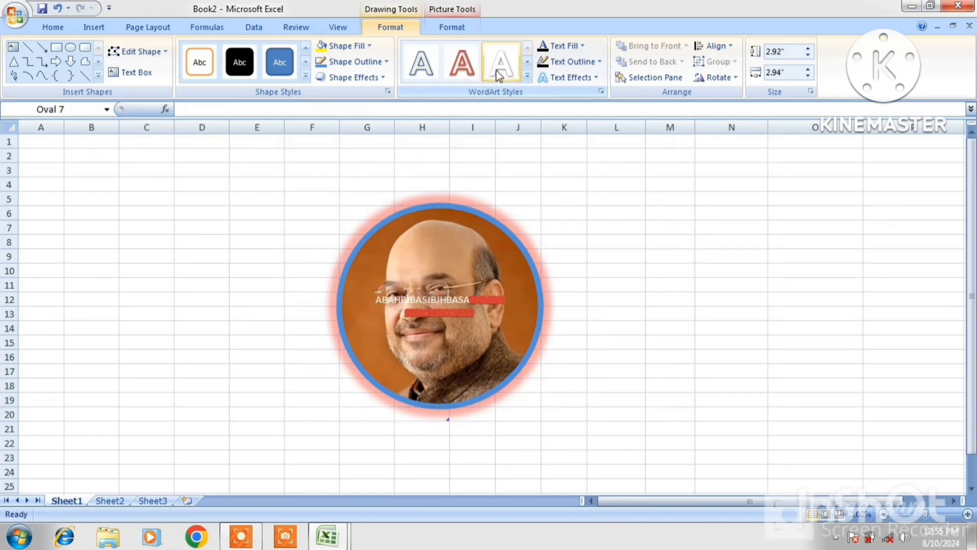
Outline the circle's text in orange, add a red text glow, and reselect the oval.
left_click(555, 63)
left_click(555, 186)
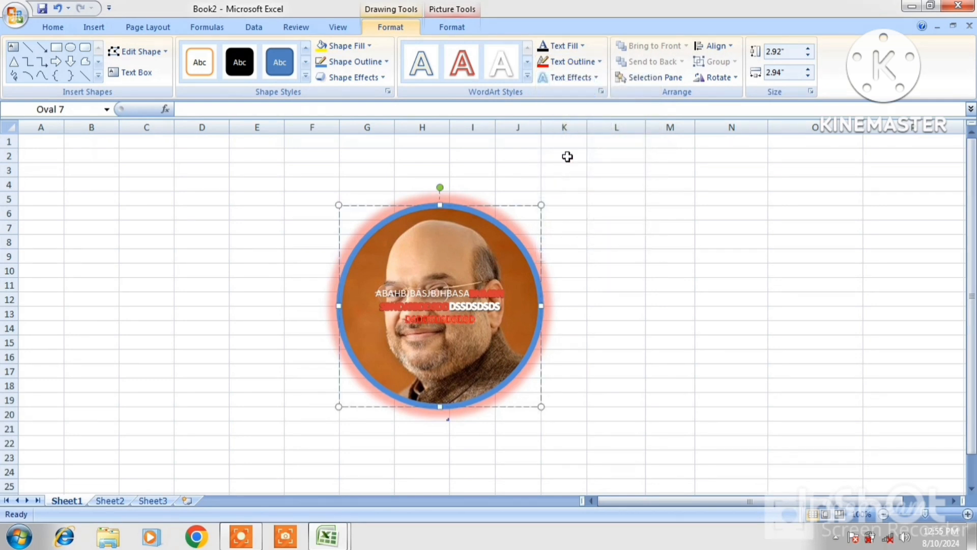
left_click(572, 78)
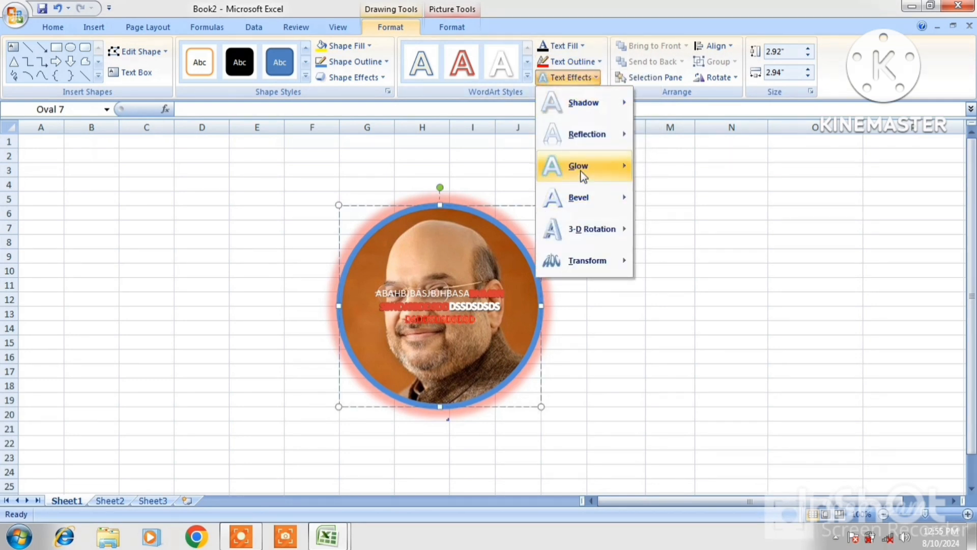
mouse_move(580, 171)
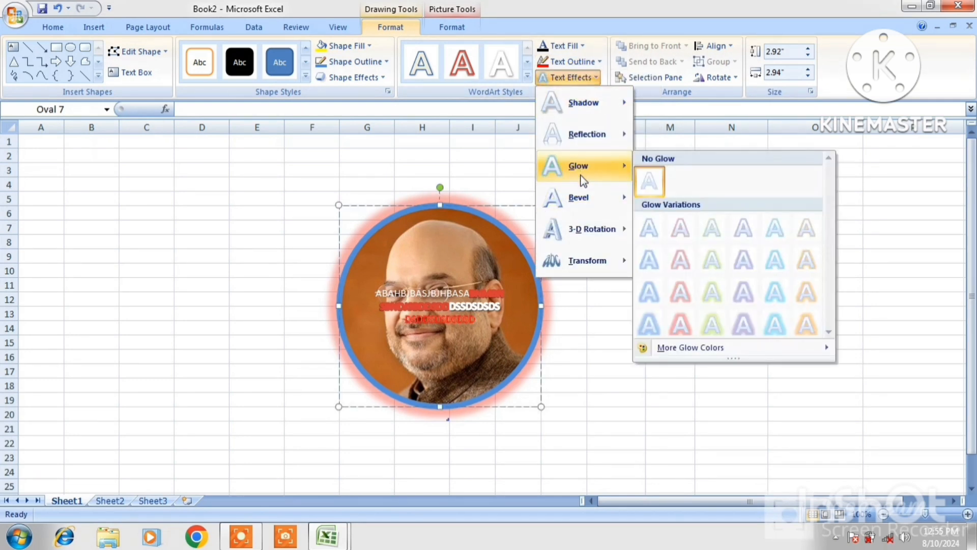
left_click(682, 292)
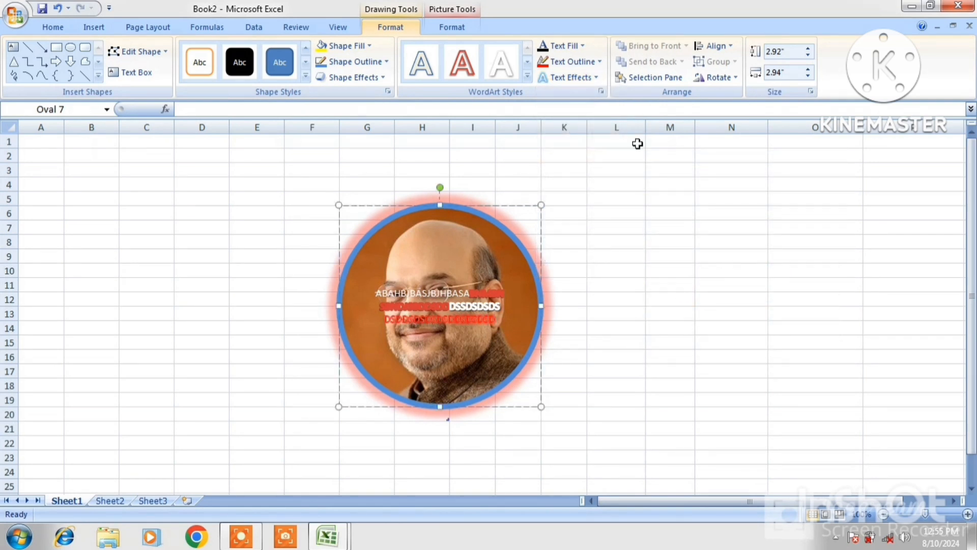
left_click(518, 371)
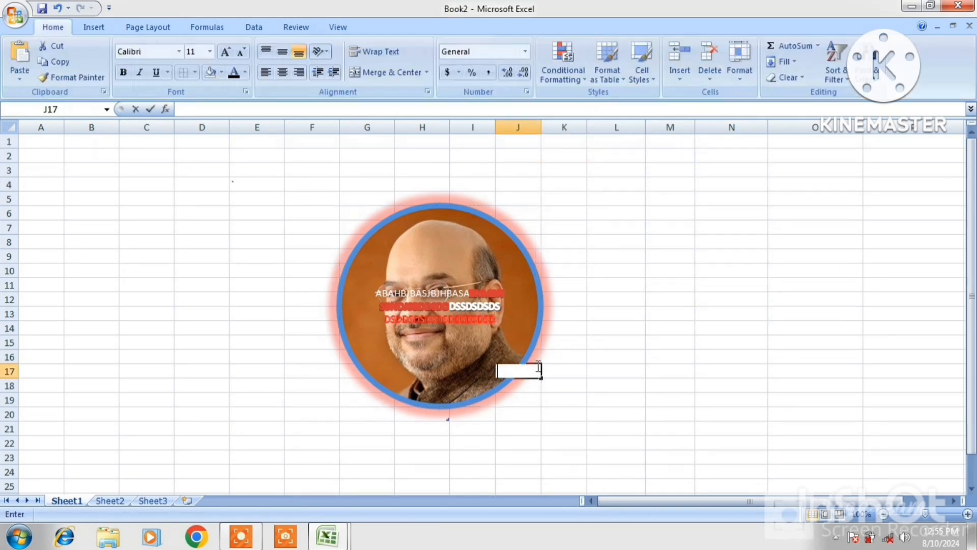
left_click(541, 295)
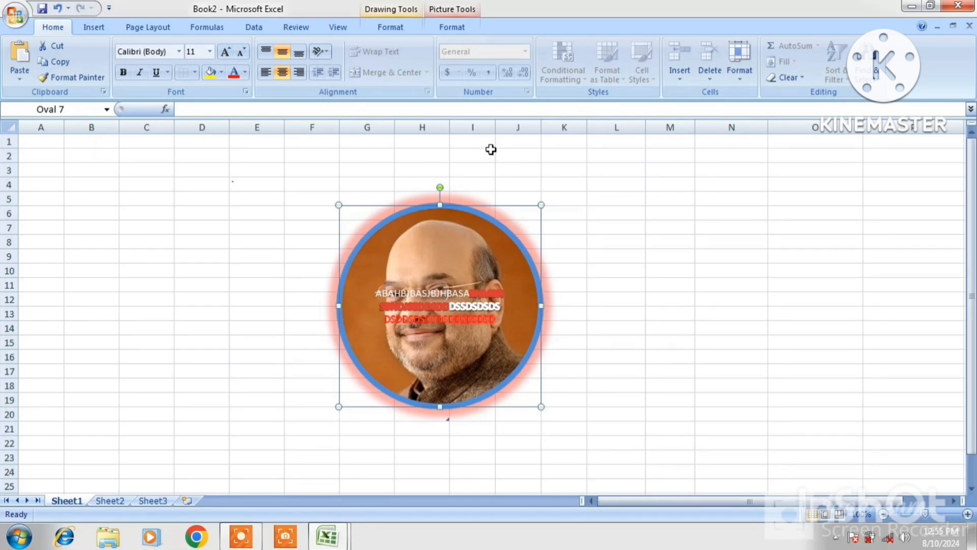
Apply the first WordArt Styles preset to the oval's text, replacing the red glow lettering.
left_click(402, 26)
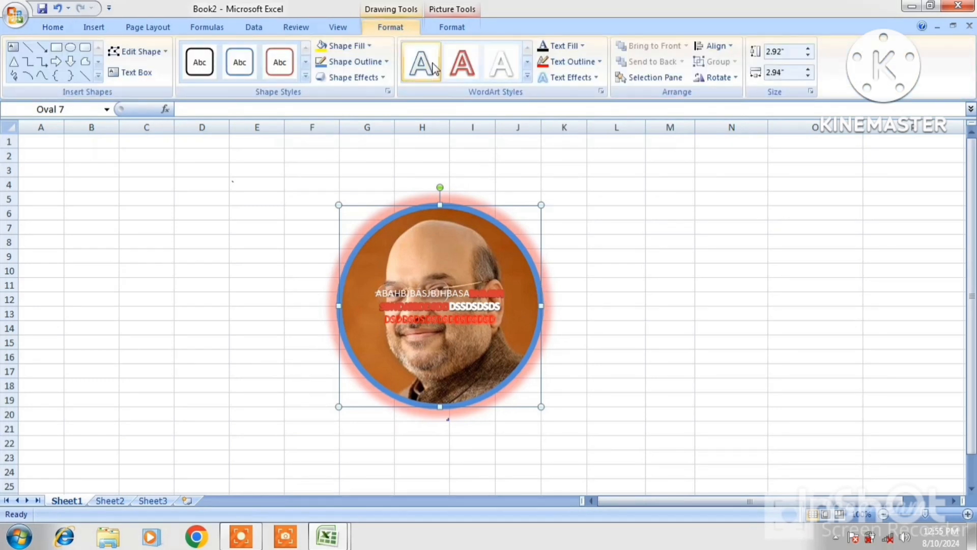
left_click(463, 70)
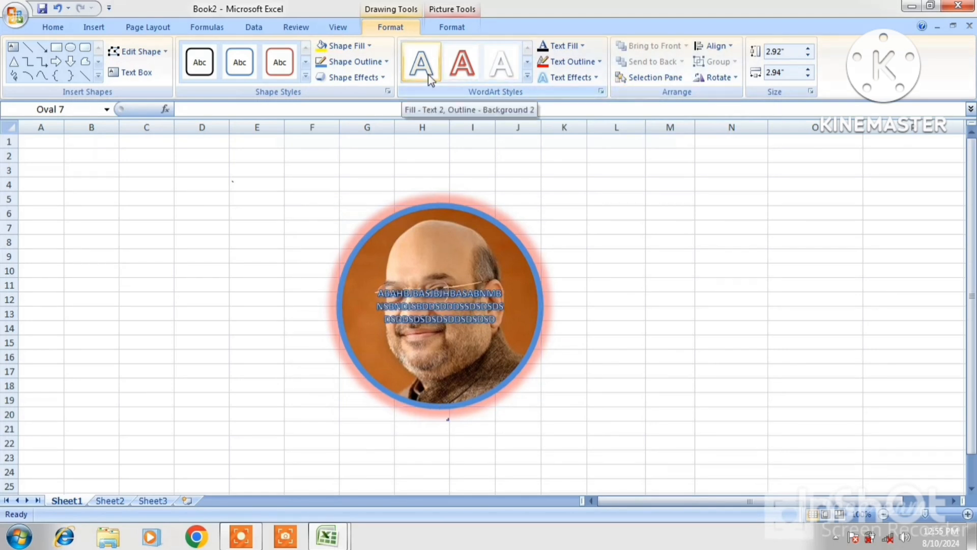
Cut Oval 7 from Sheet1 via its right-click menu, undoing and cutting it again.
right_click(432, 209)
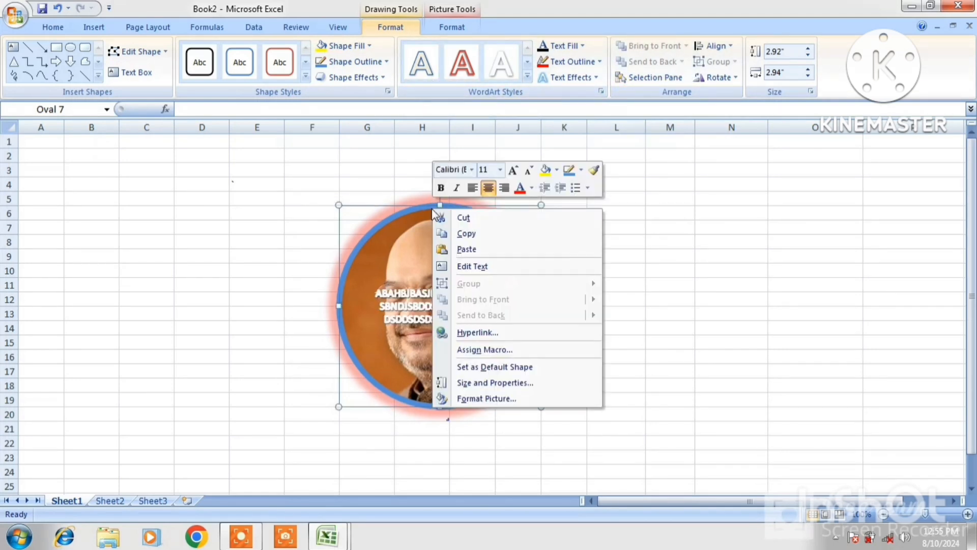
left_click(464, 218)
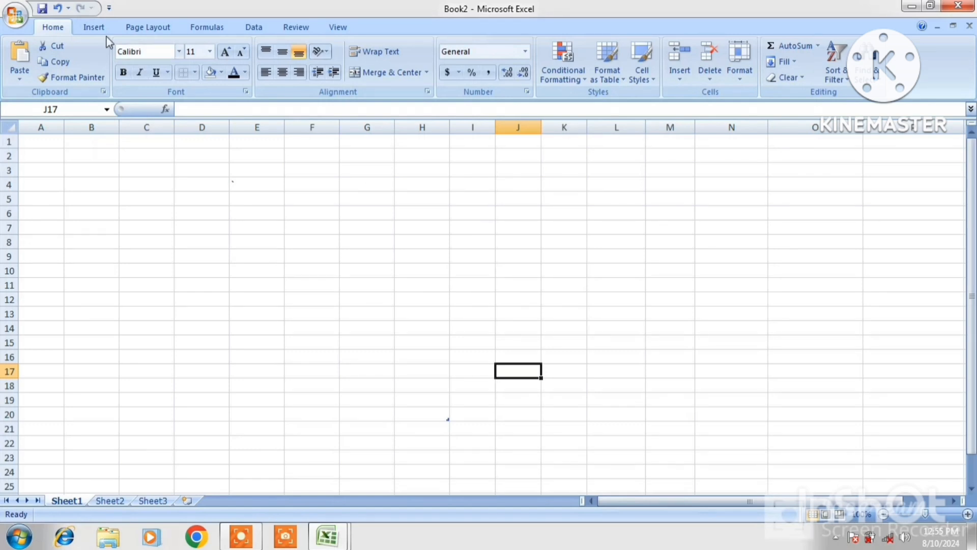
left_click(93, 29)
key("ctrl+z")
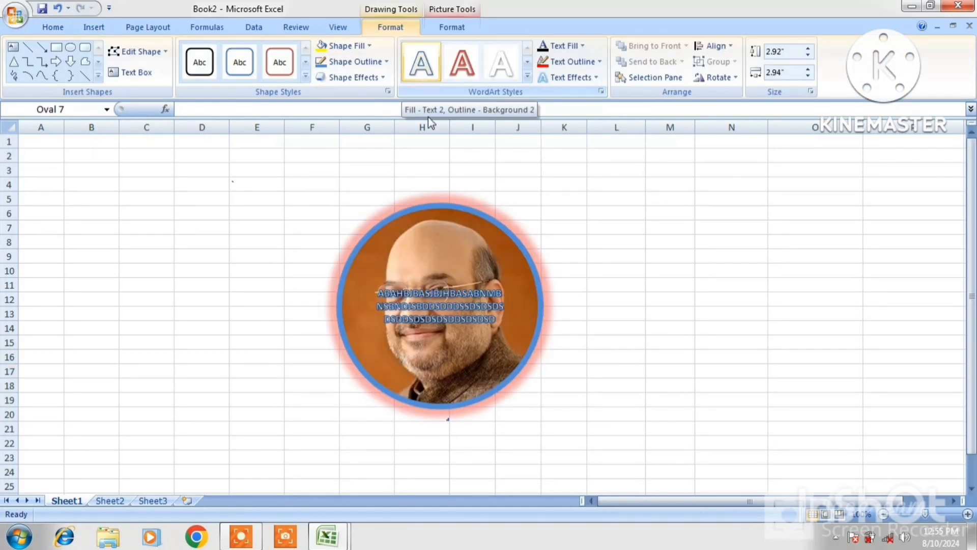
right_click(431, 209)
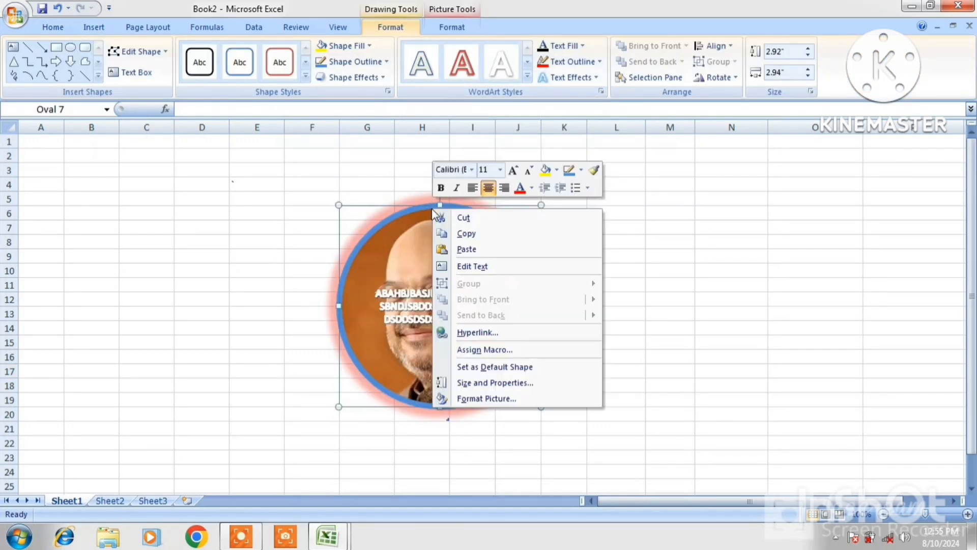
left_click(464, 217)
left_click(94, 28)
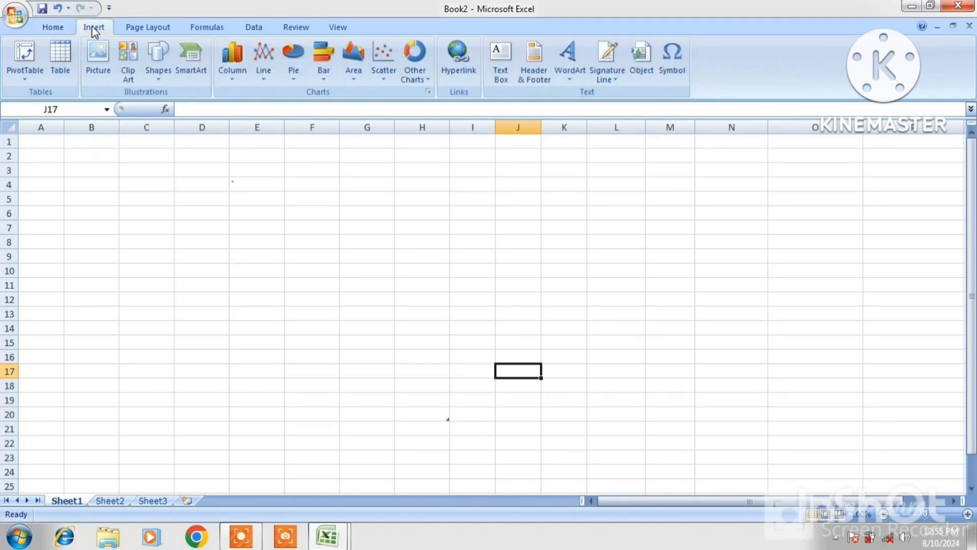
key("ctrl+z")
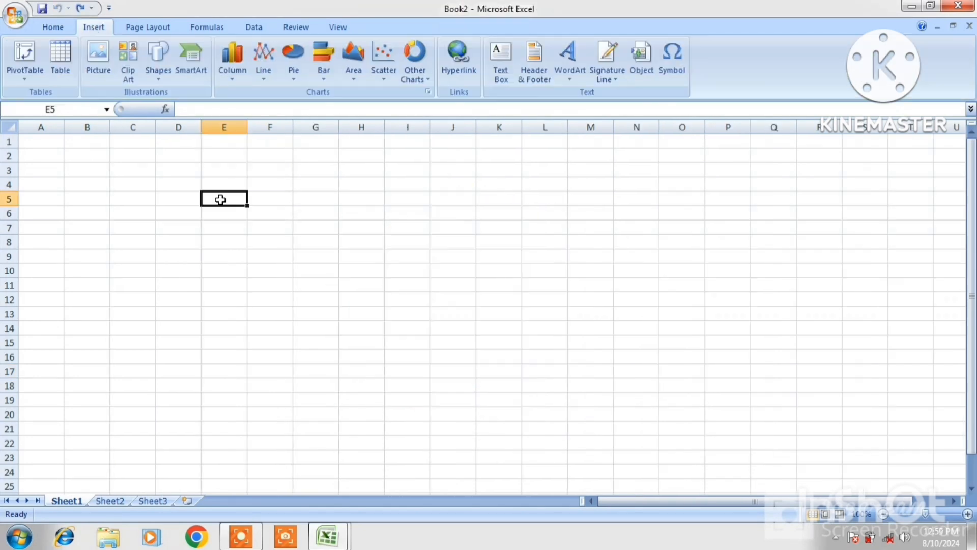
Browse the SmartArt categories, then insert the Hierarchy layout from the Hierarchy category.
left_click(189, 70)
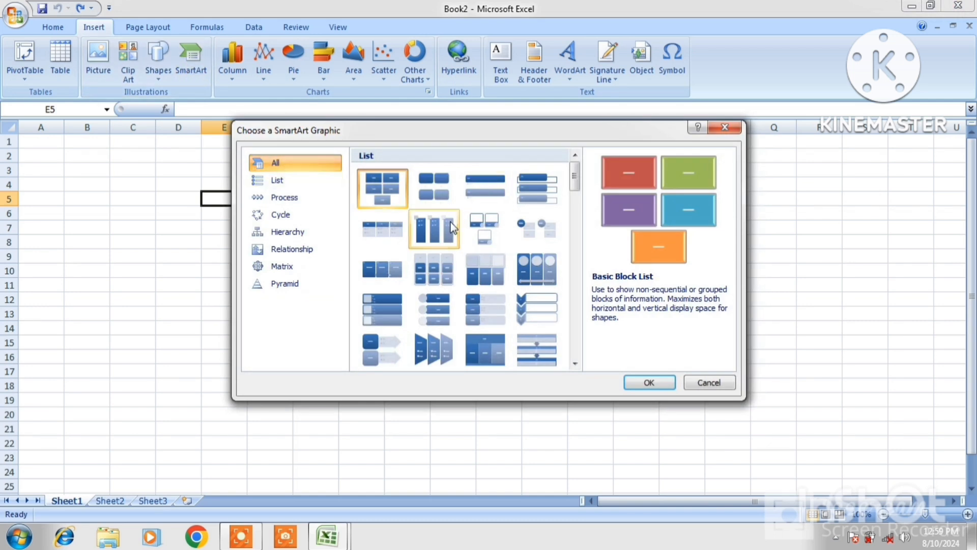
left_click(287, 175)
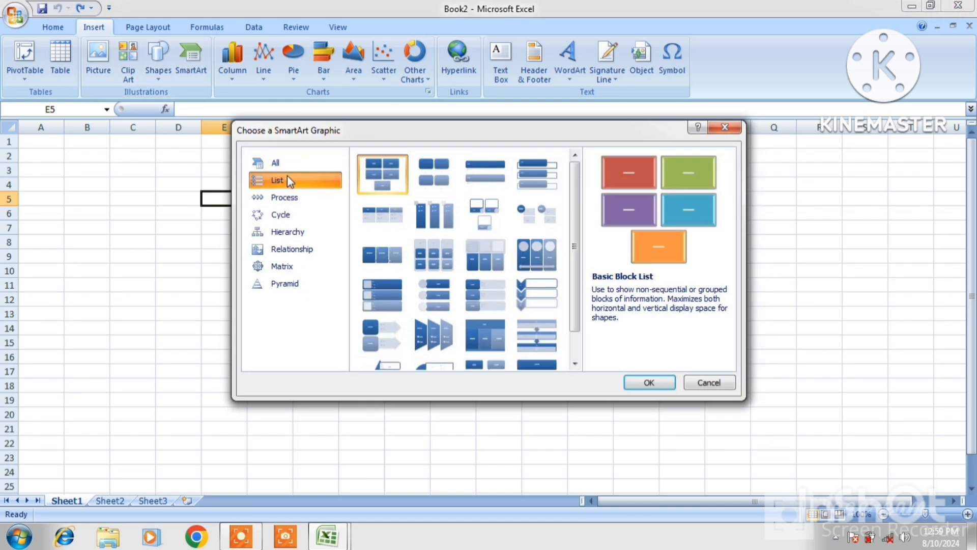
left_click(276, 198)
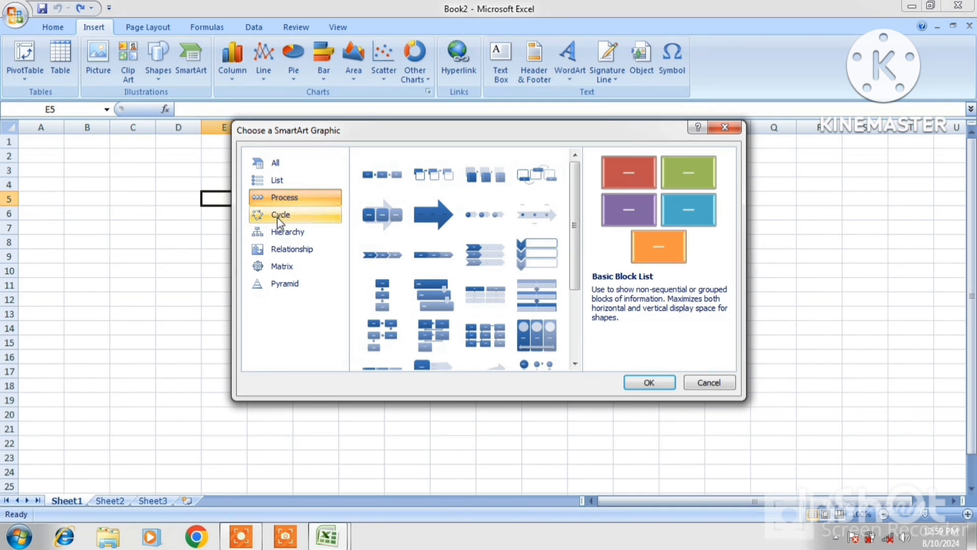
left_click(278, 216)
left_click(282, 234)
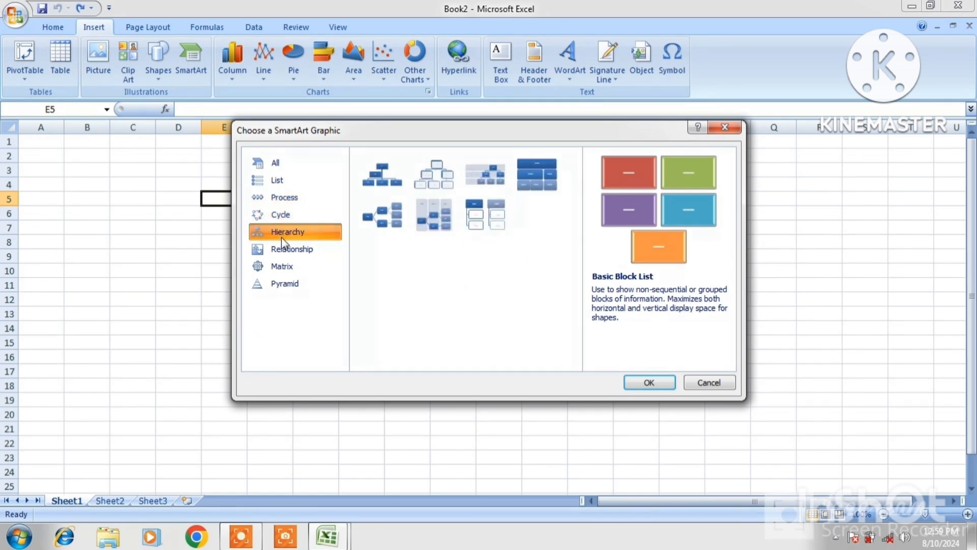
left_click(288, 257)
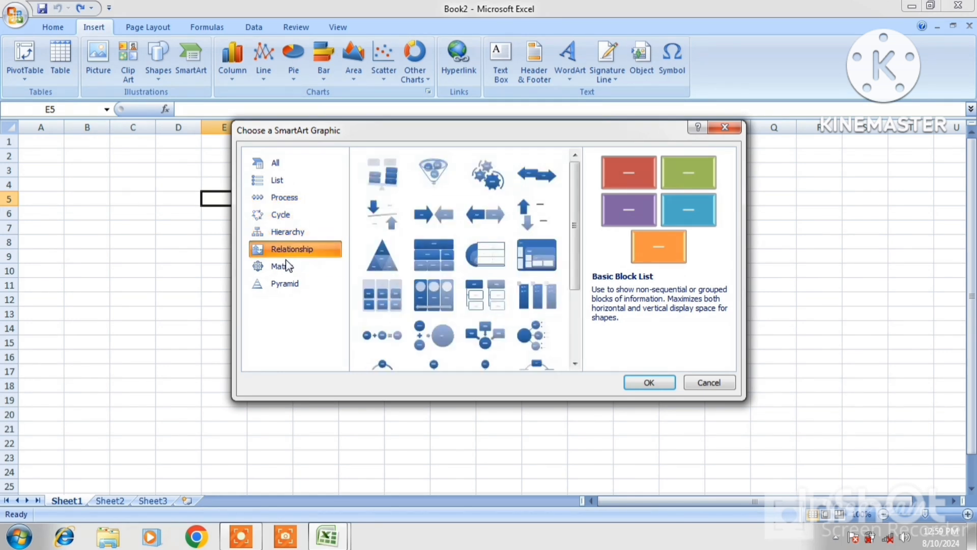
left_click(288, 267)
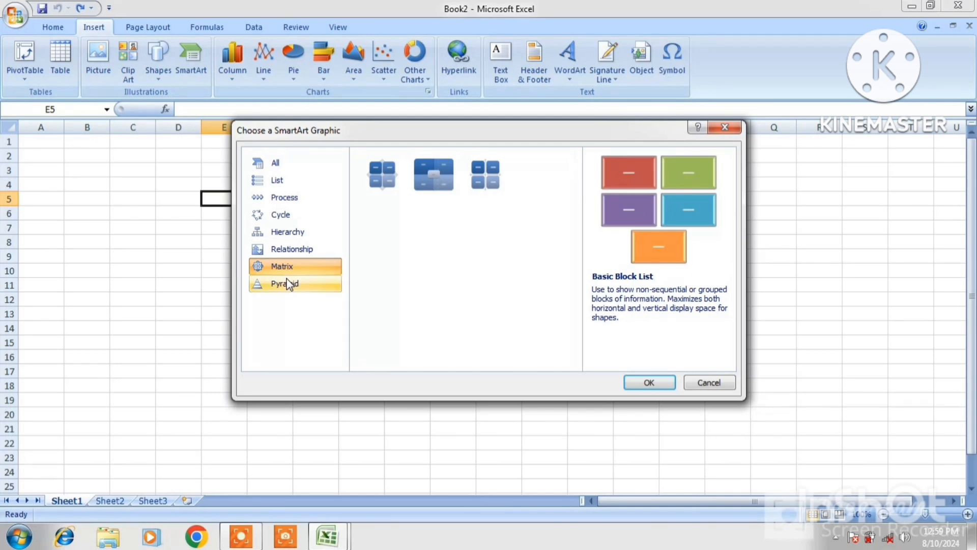
left_click(289, 283)
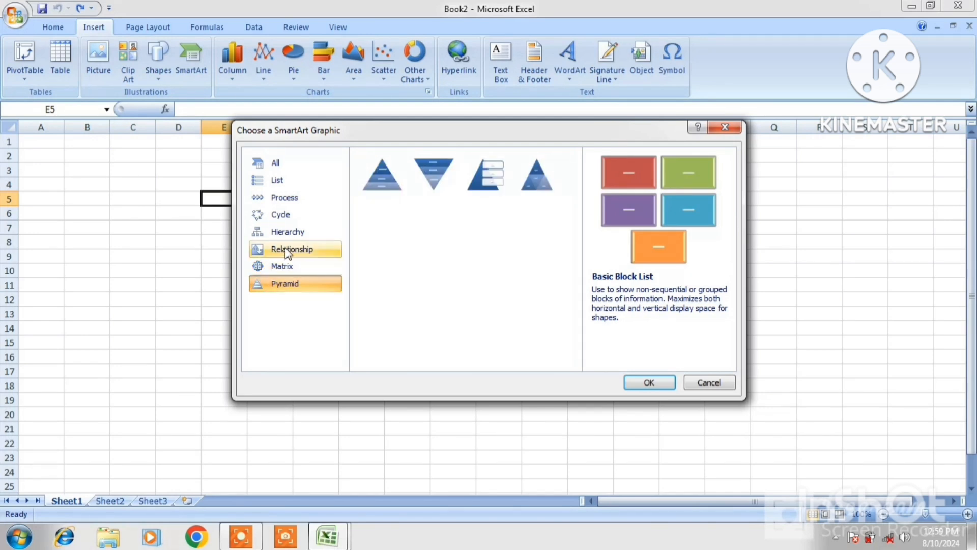
left_click(286, 233)
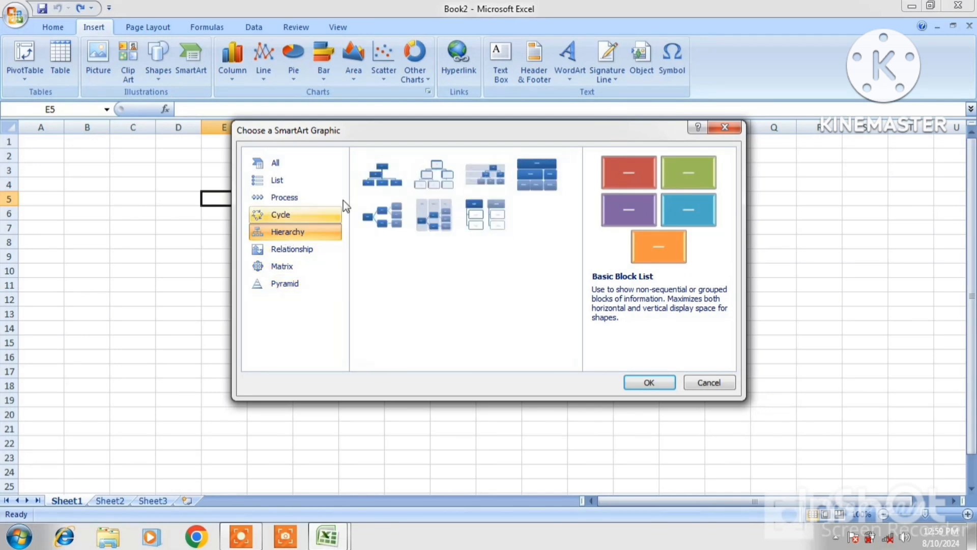
left_click(426, 181)
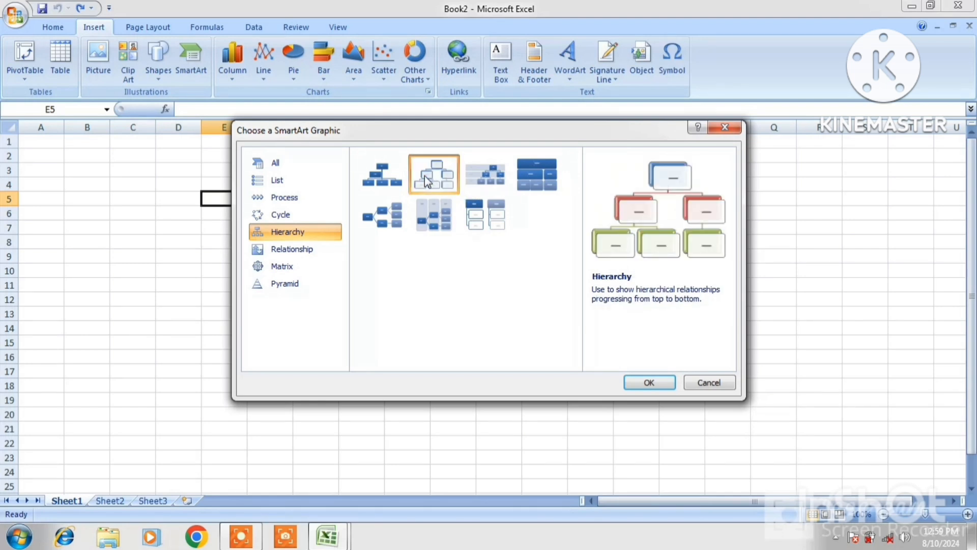
left_click(651, 383)
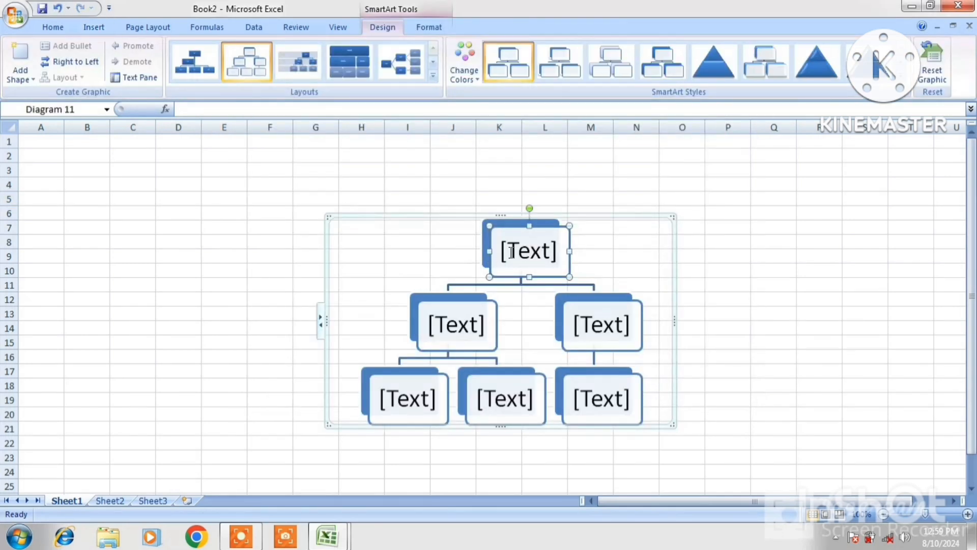
Type the top person's name into the chart's top box.
left_click(674, 214)
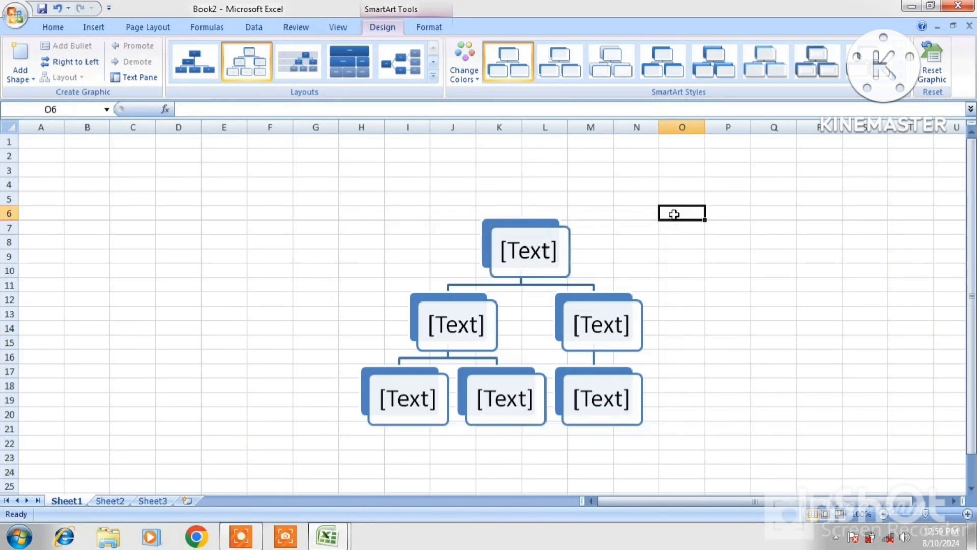
left_click(530, 249)
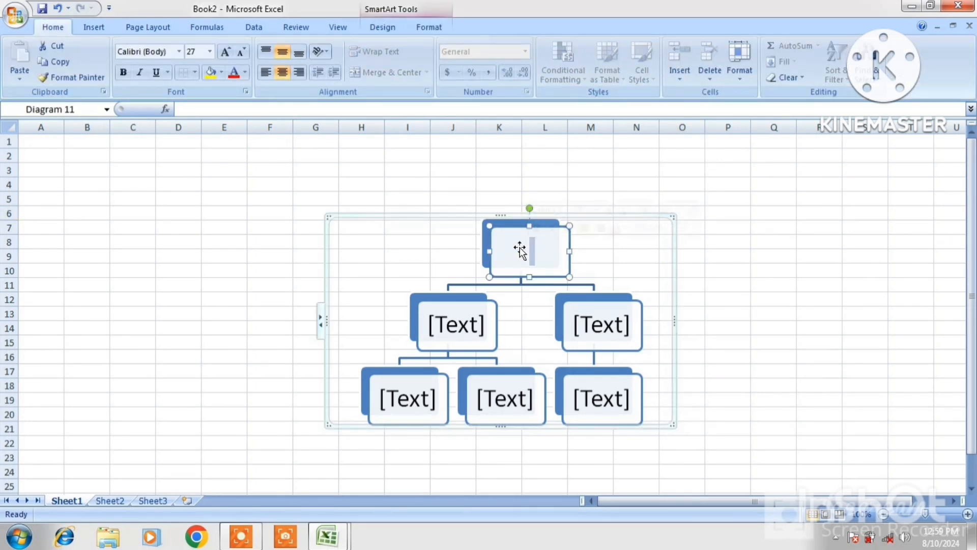
left_click(522, 251)
left_click(530, 251)
type("GA")
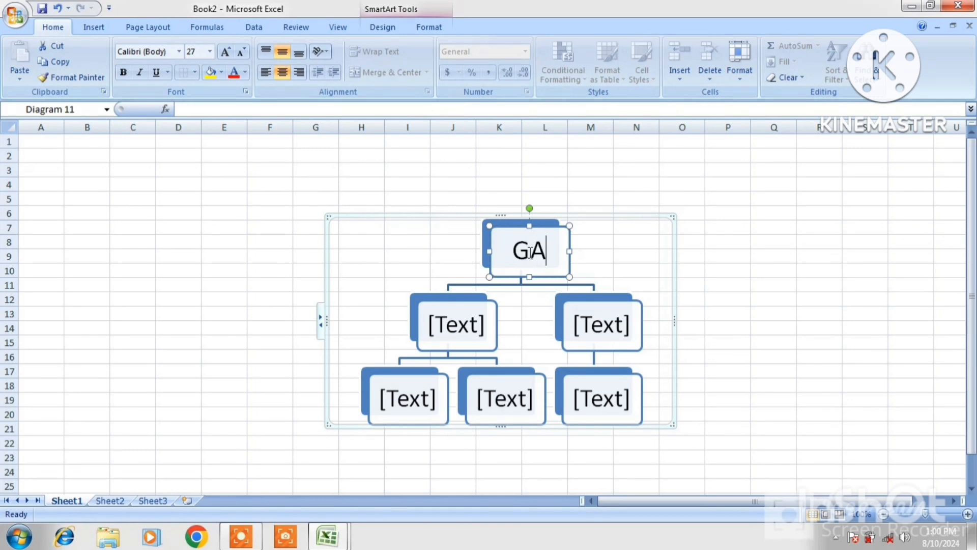
type("GAN")
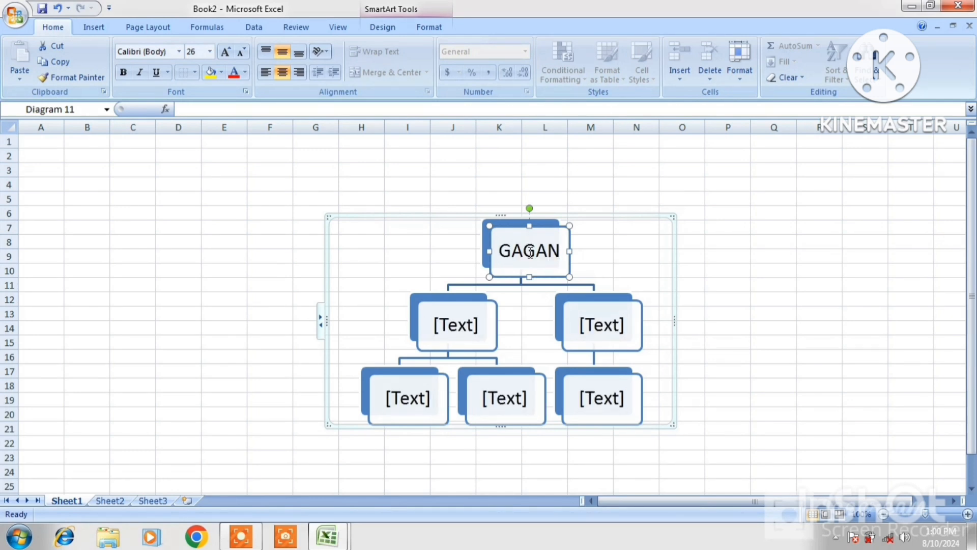
Enter a name in the left second-row box, then select the whole hierarchy chart.
left_click(464, 322)
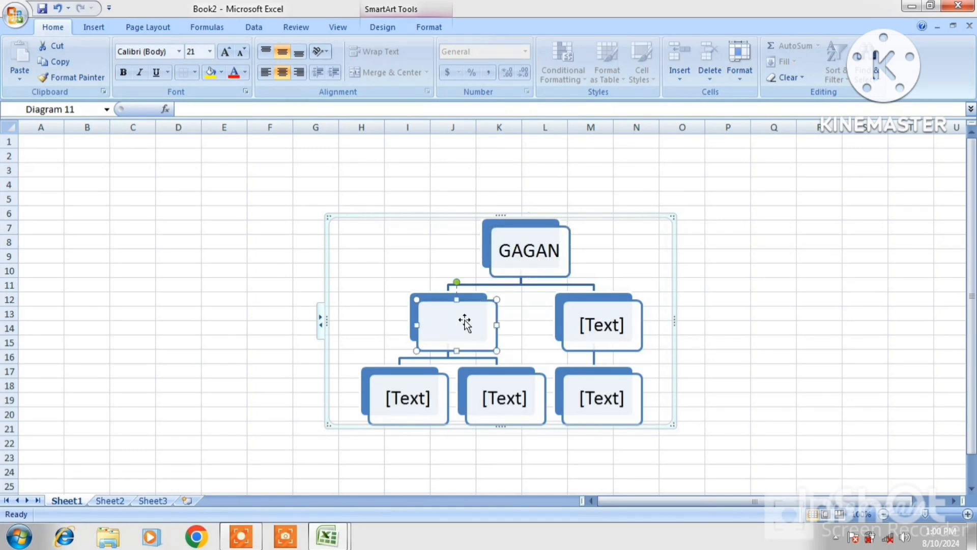
type("RAAJ")
left_click(773, 428)
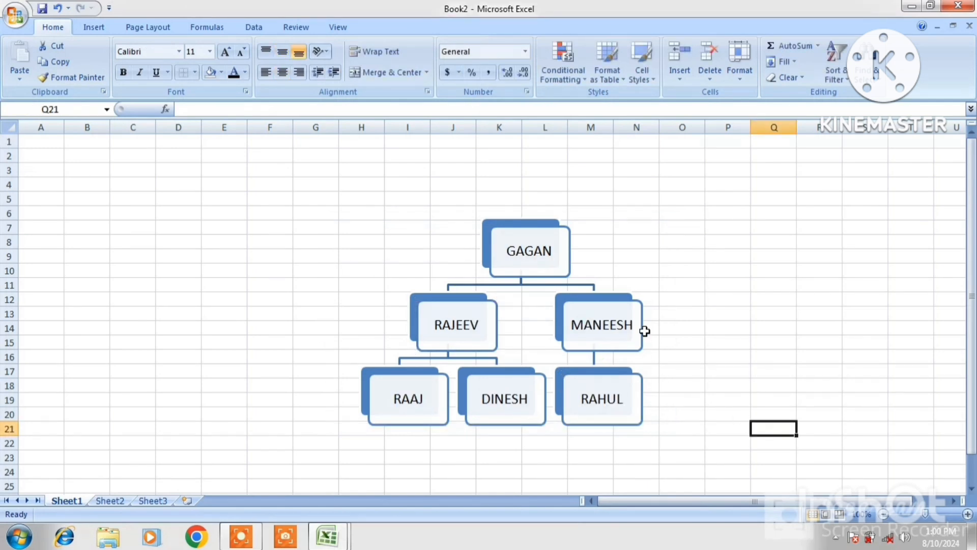
left_click(546, 271)
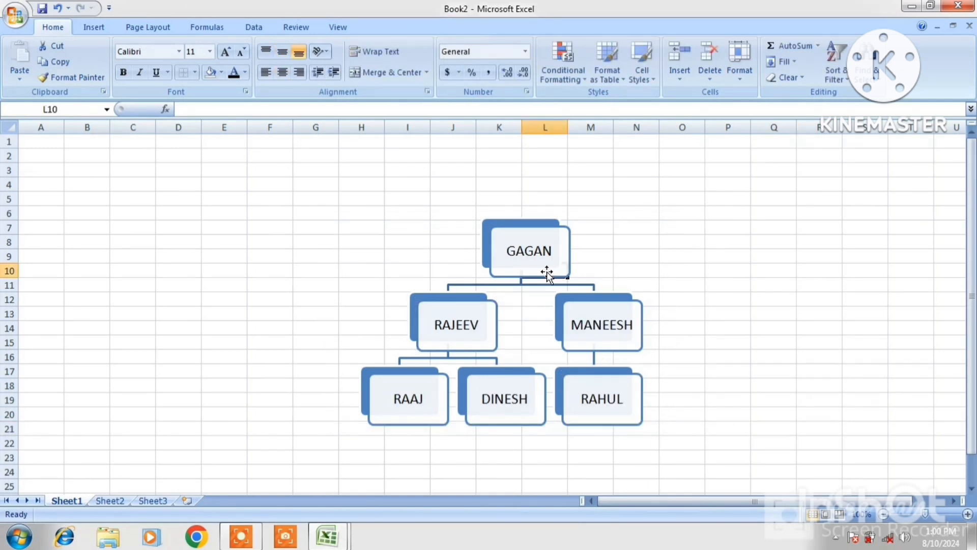
left_click(501, 254)
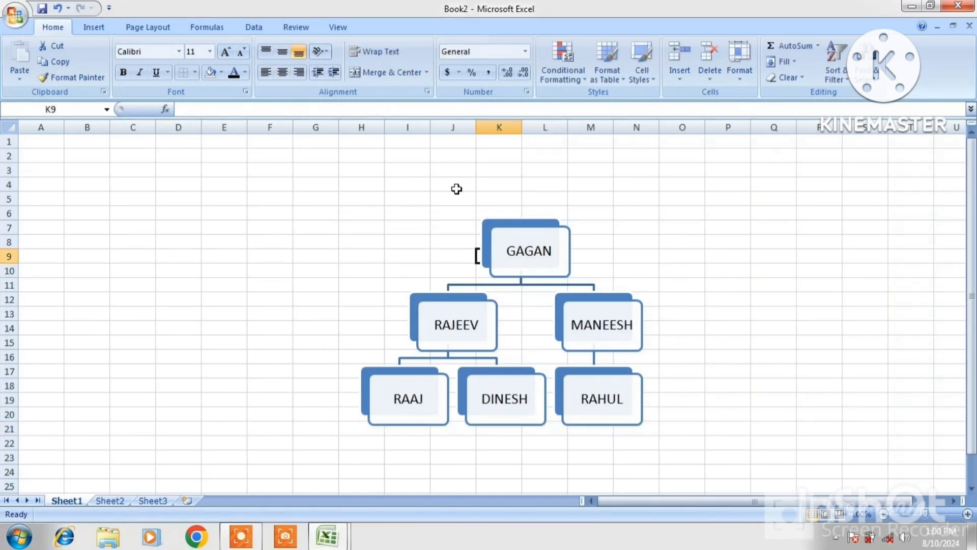
left_click(497, 239)
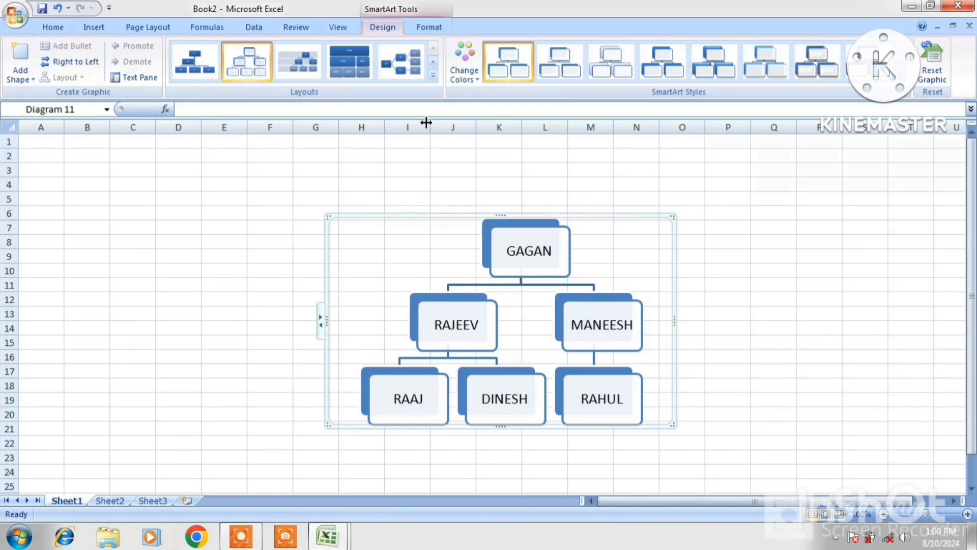
Apply an outlined WordArt style to the names and fill the chart background yellow.
left_click(424, 31)
left_click(529, 66)
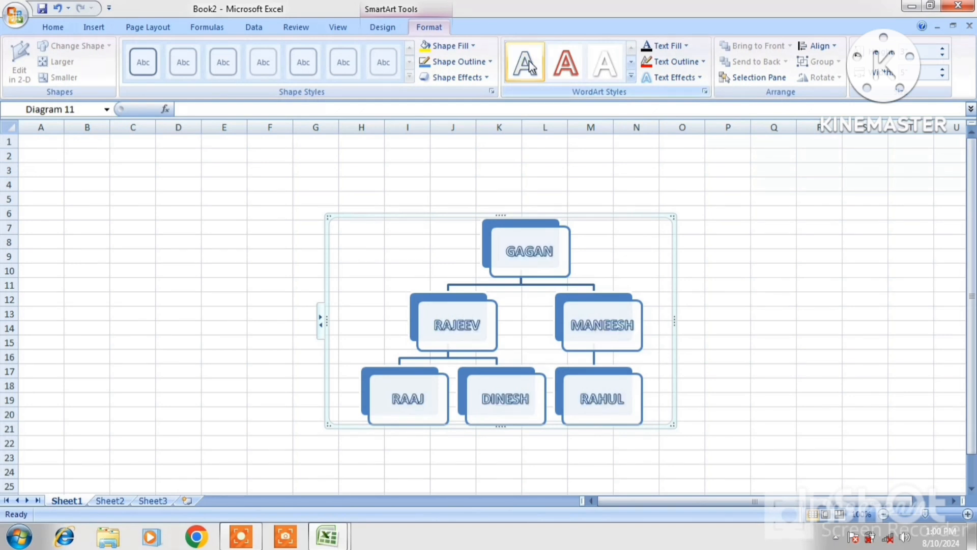
left_click(555, 65)
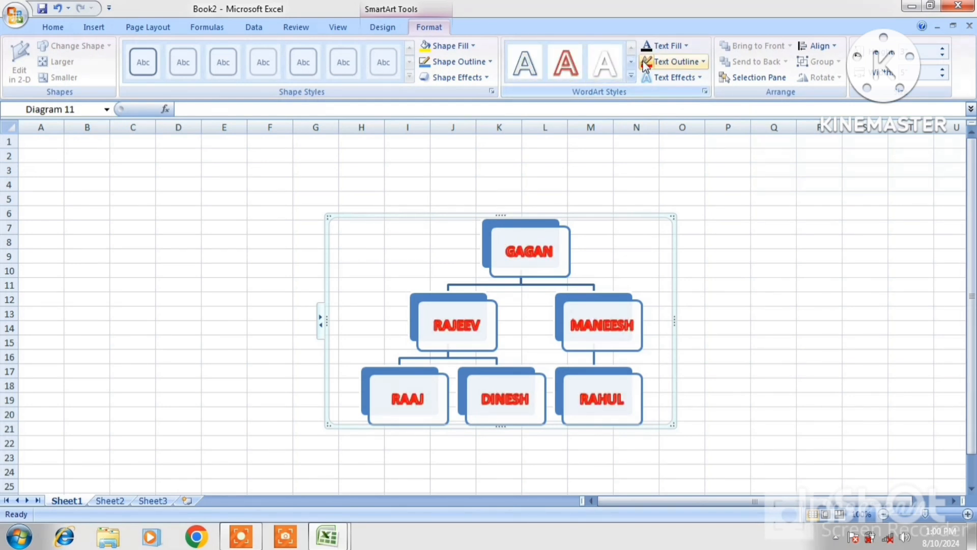
left_click(429, 47)
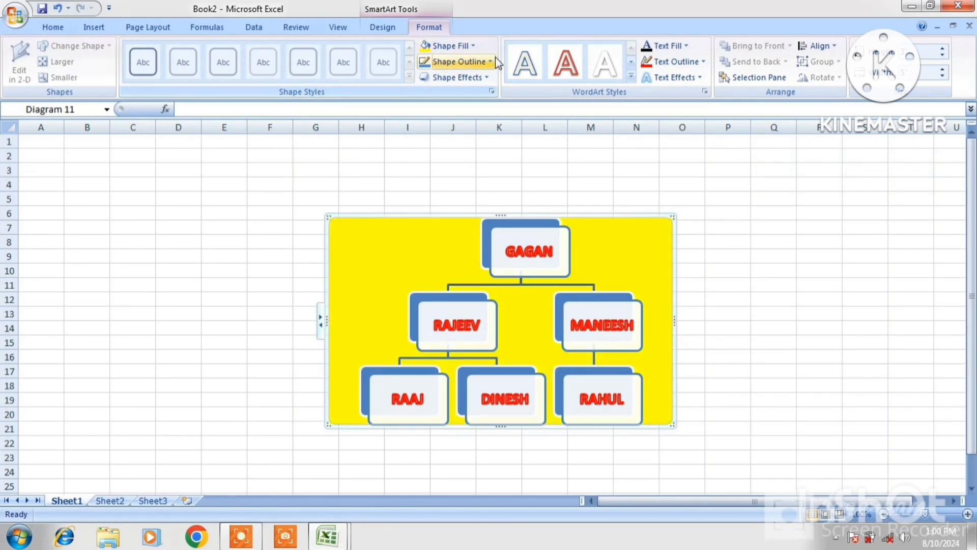
left_click(531, 70)
Undo the yellow fill and outline style, then apply the fourth, block-style Layouts gallery option.
left_click(373, 31)
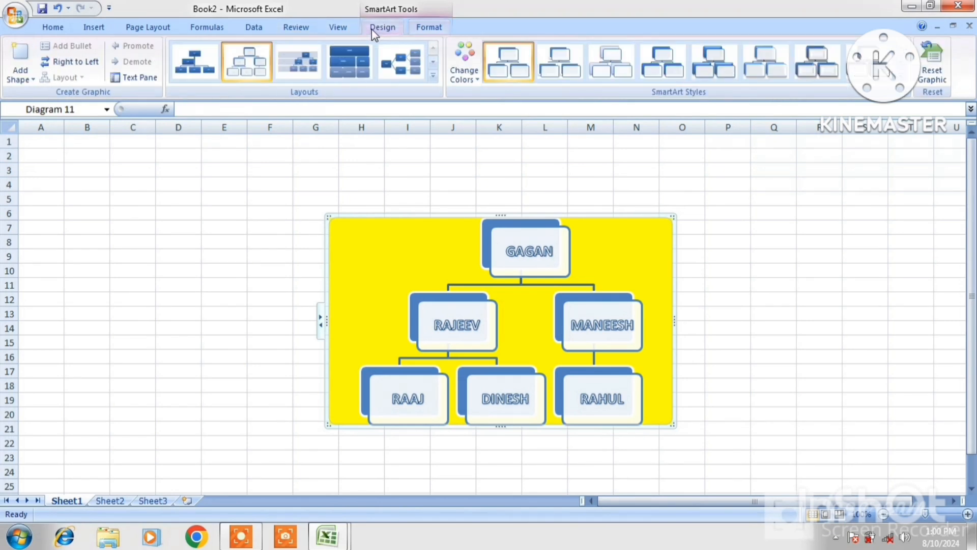
key("ctrl+z")
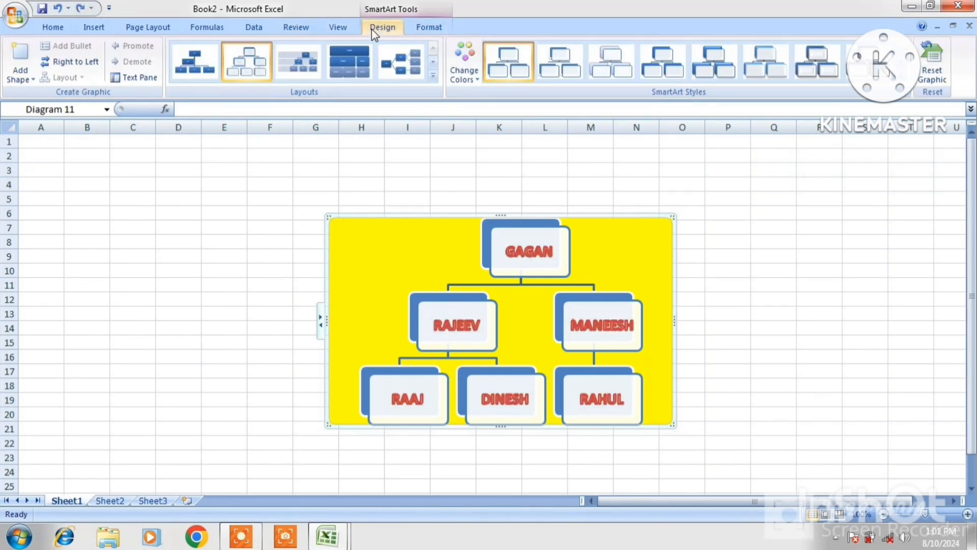
key("ctrl+z")
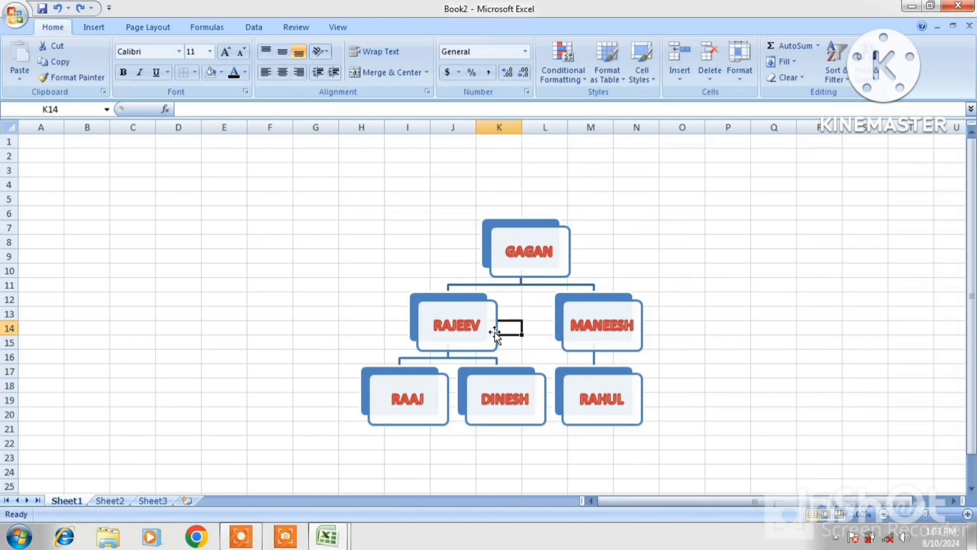
left_click(494, 334)
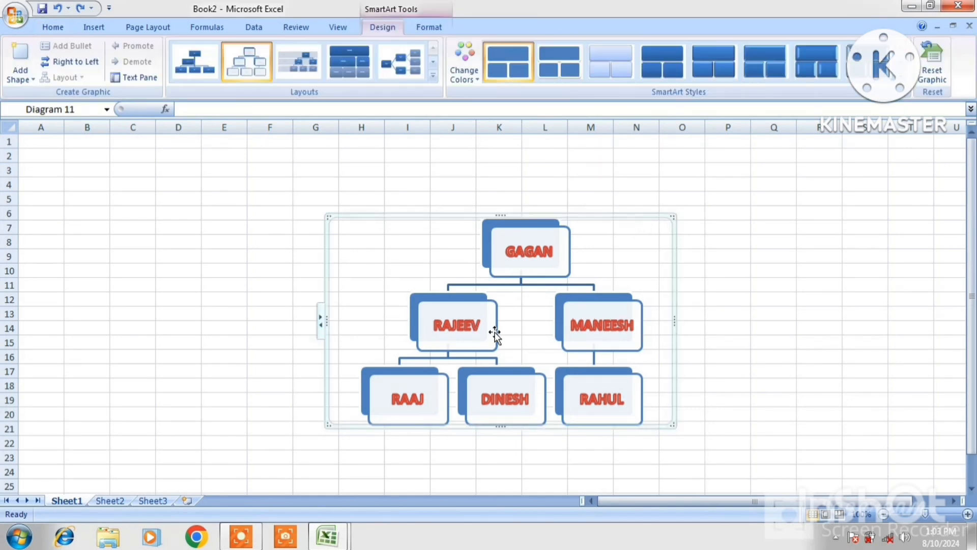
left_click(346, 66)
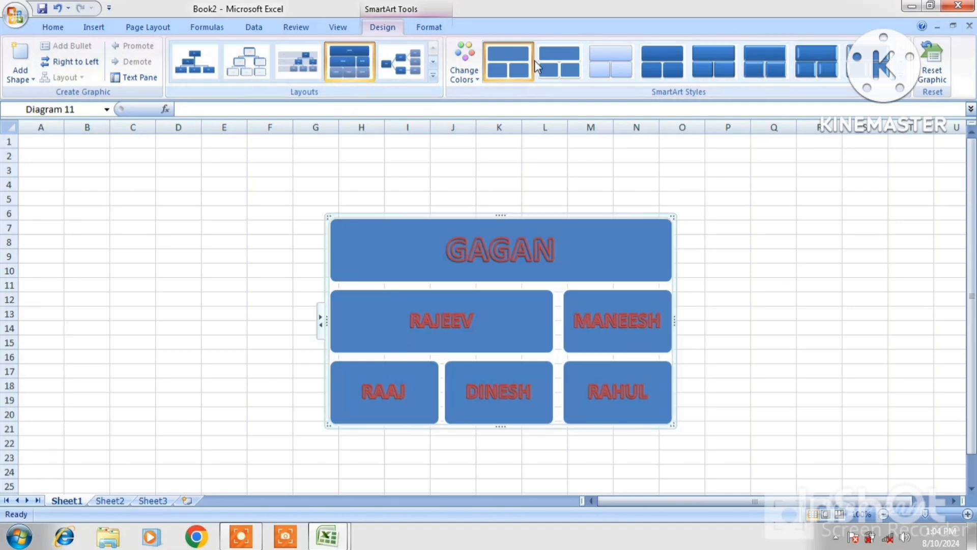
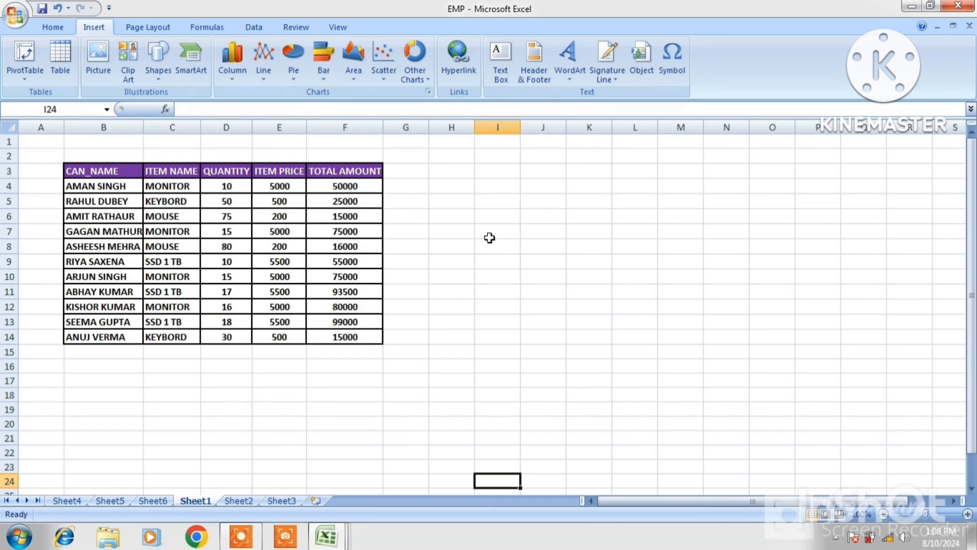
Insert an empty exploded pie chart and drag it to the right of the sales table.
left_click(607, 184)
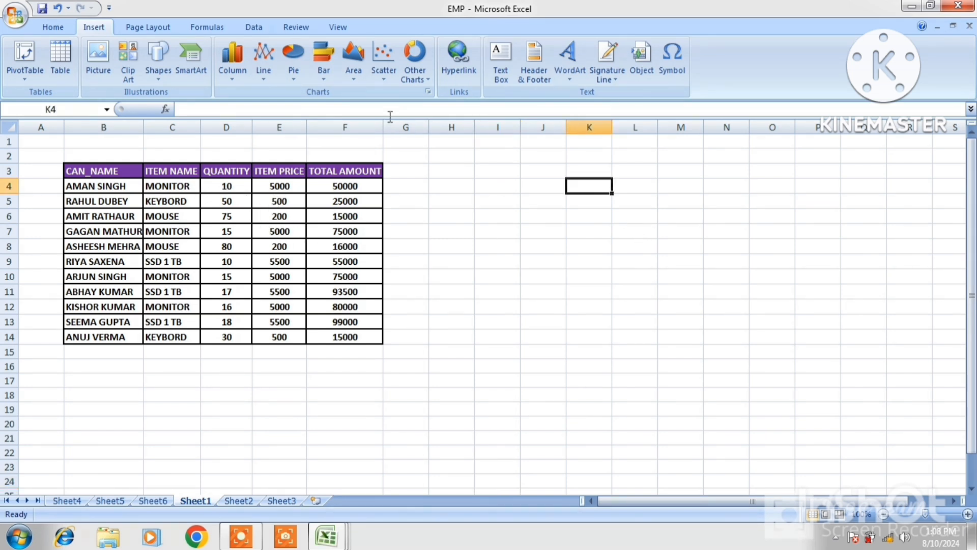
left_click(294, 59)
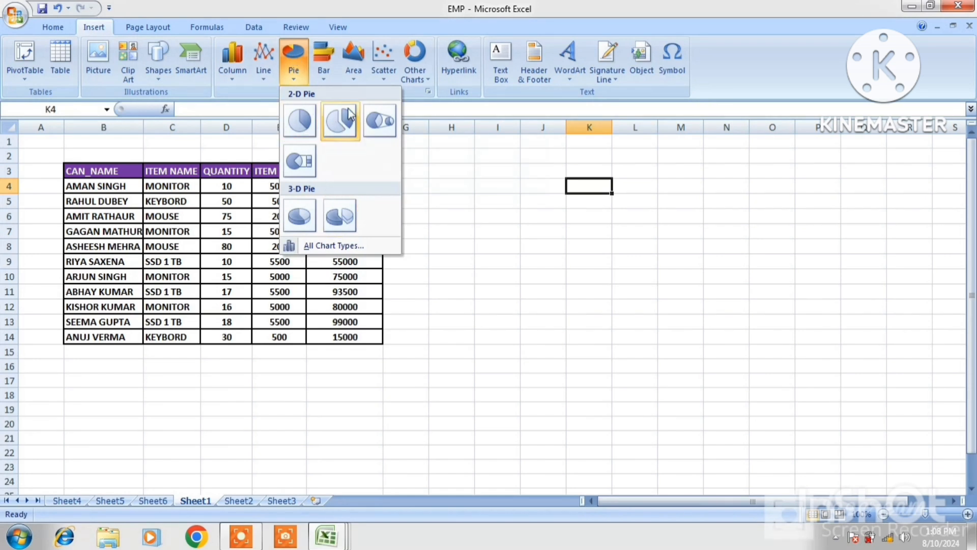
left_click(337, 121)
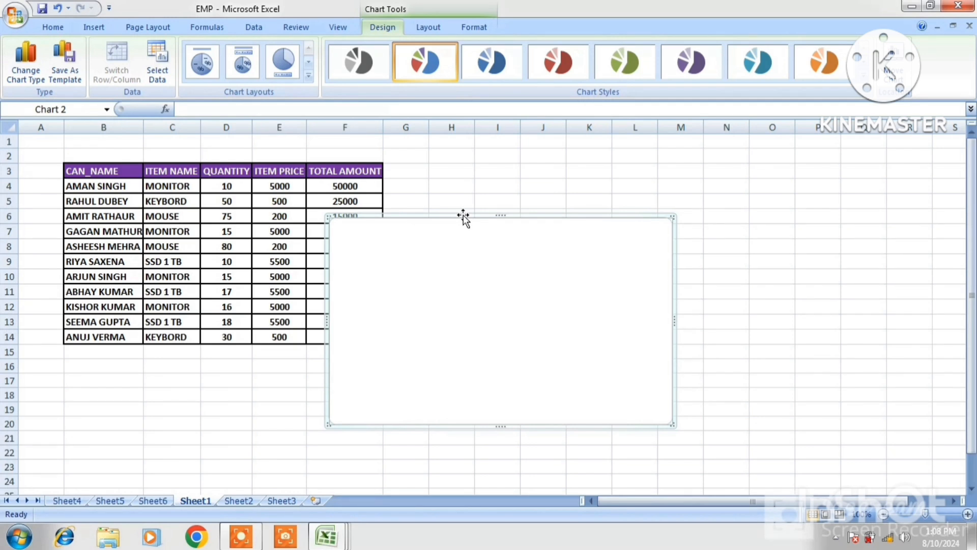
left_click_drag(463, 214, 648, 165)
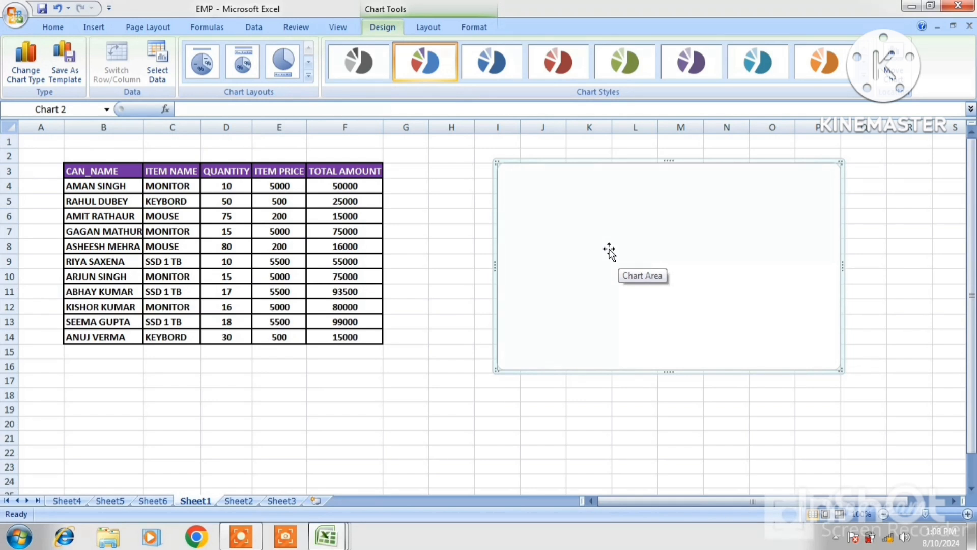
Set the pie chart's data range to the sales table B3:F14, then select its legend.
left_click(159, 75)
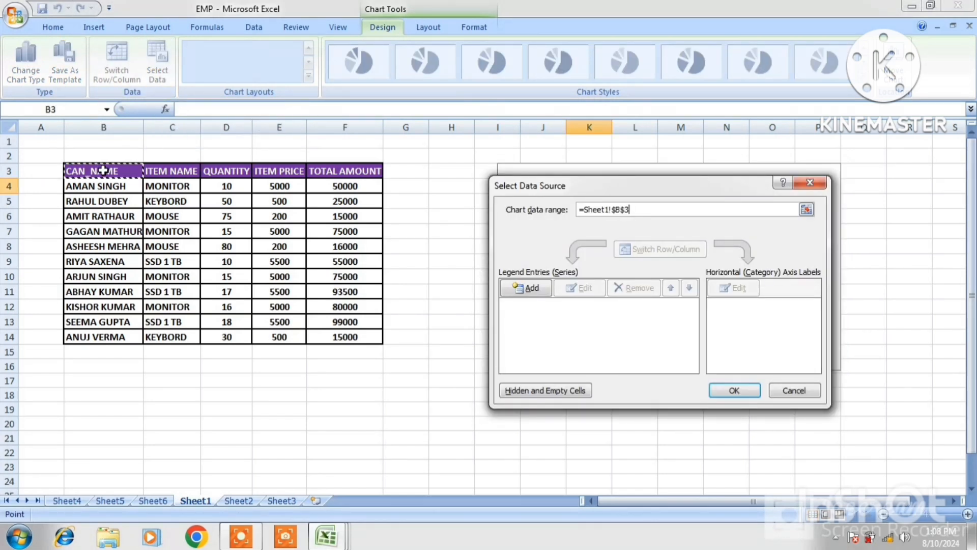
left_click_drag(104, 170, 339, 334)
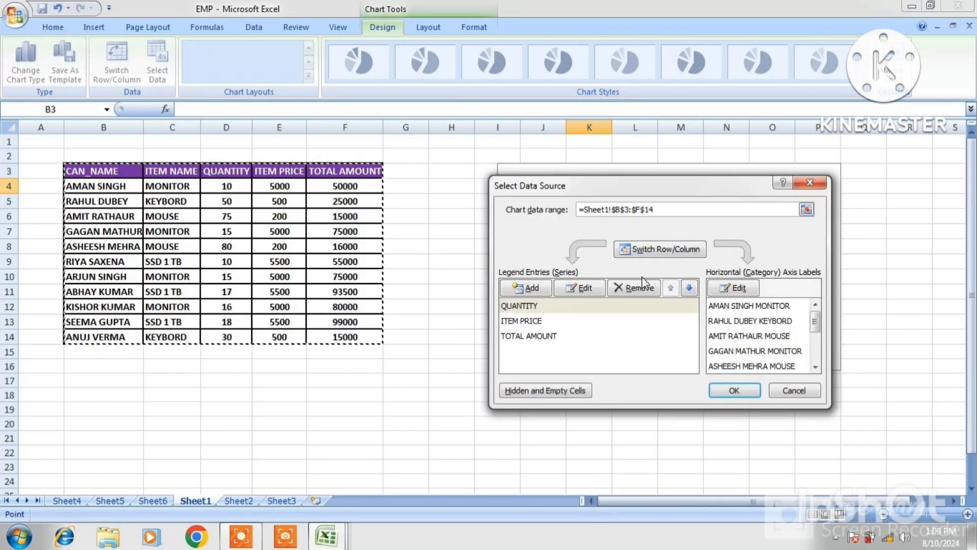
left_click(731, 388)
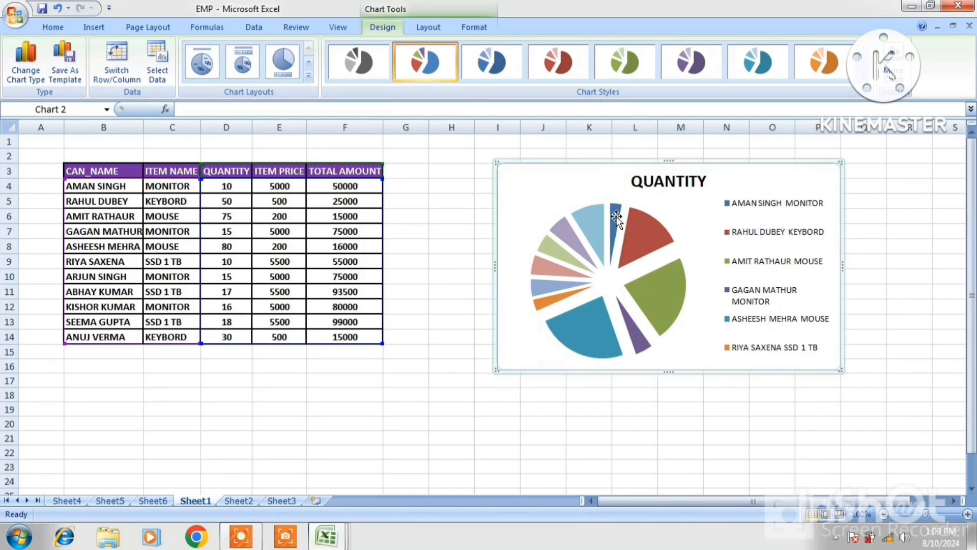
mouse_move(616, 216)
left_click(737, 239)
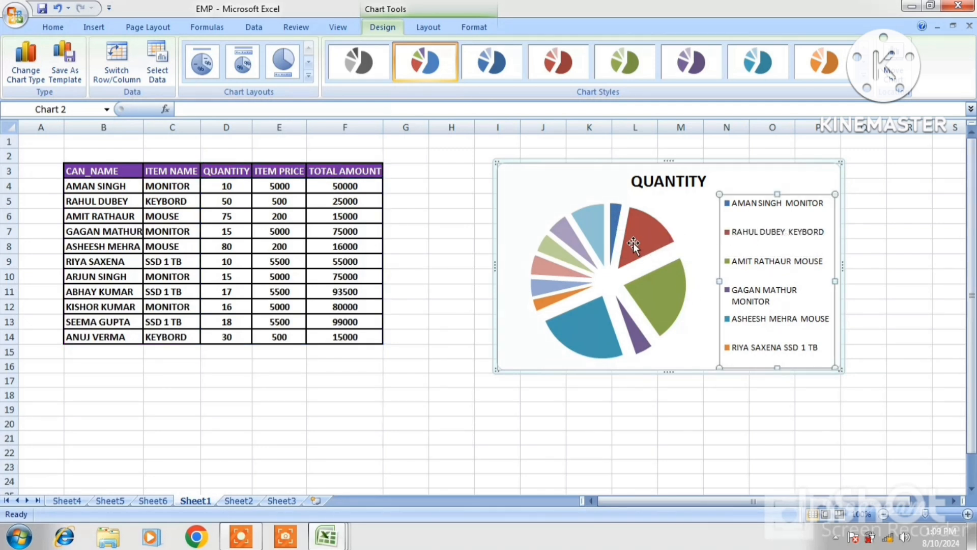
Undo the chart data, then enter the first customer's name and 50000 in B17:C17.
mouse_move(633, 243)
key("ctrl+z")
left_click(563, 319)
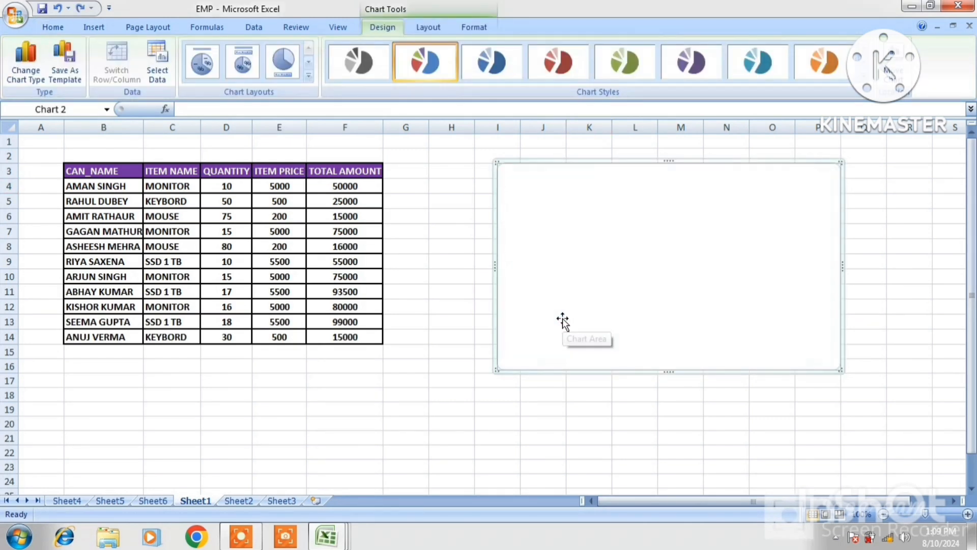
left_click(105, 377)
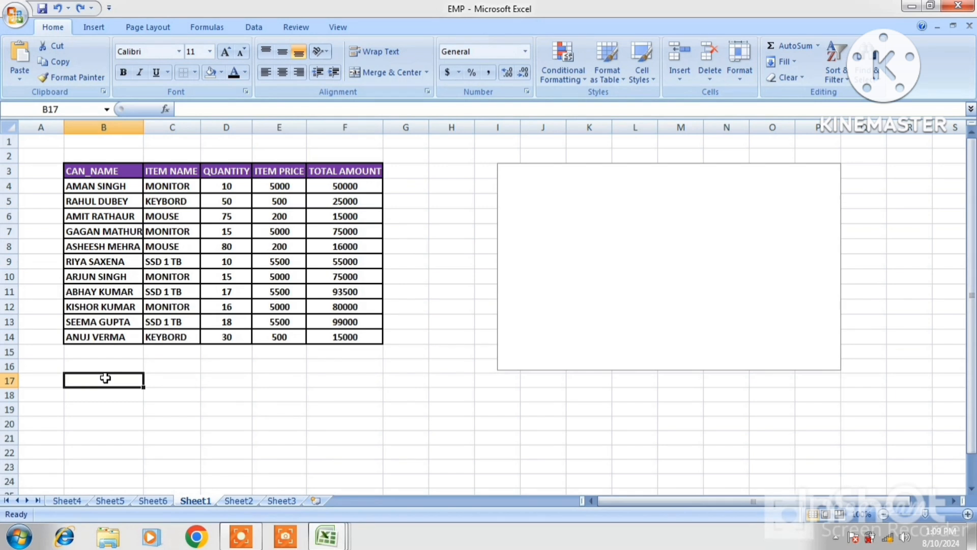
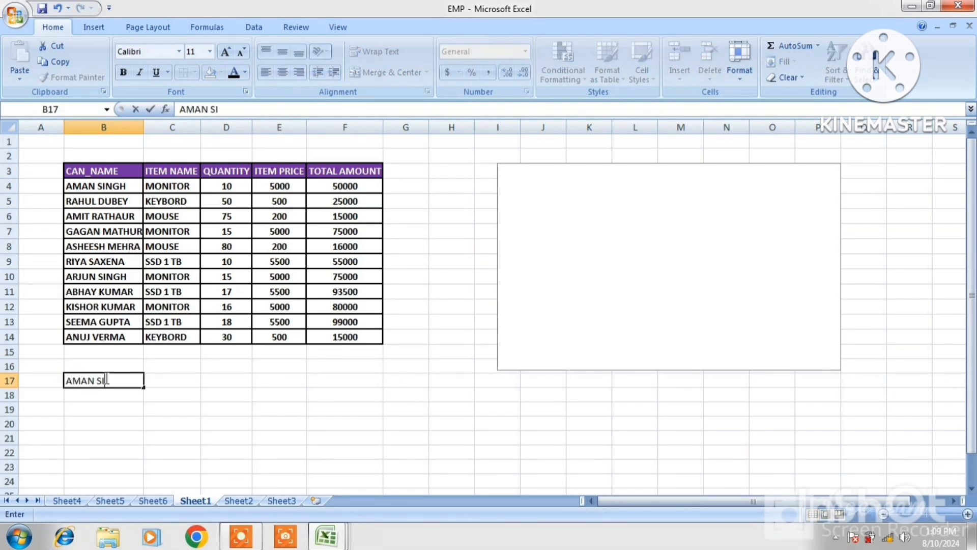
left_click(158, 380)
type("50000")
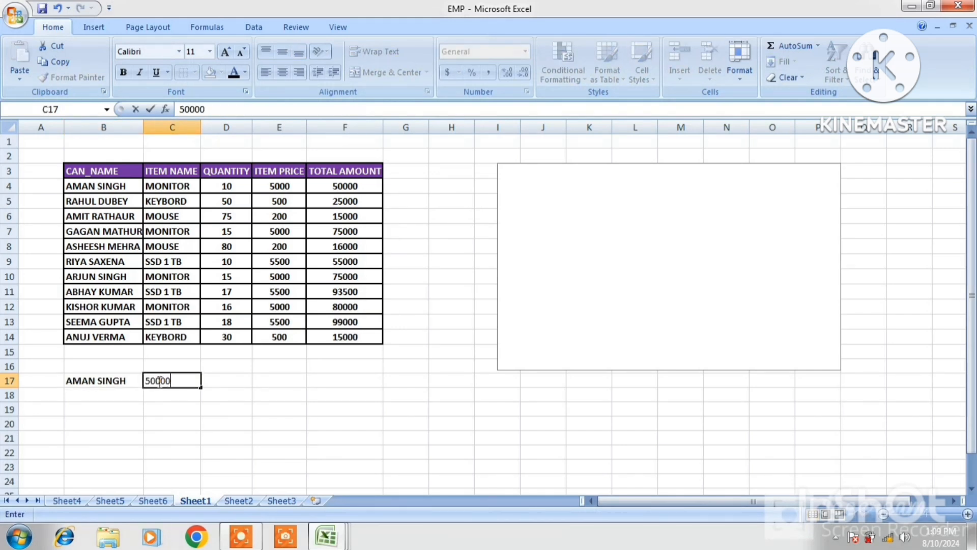
left_click(120, 390)
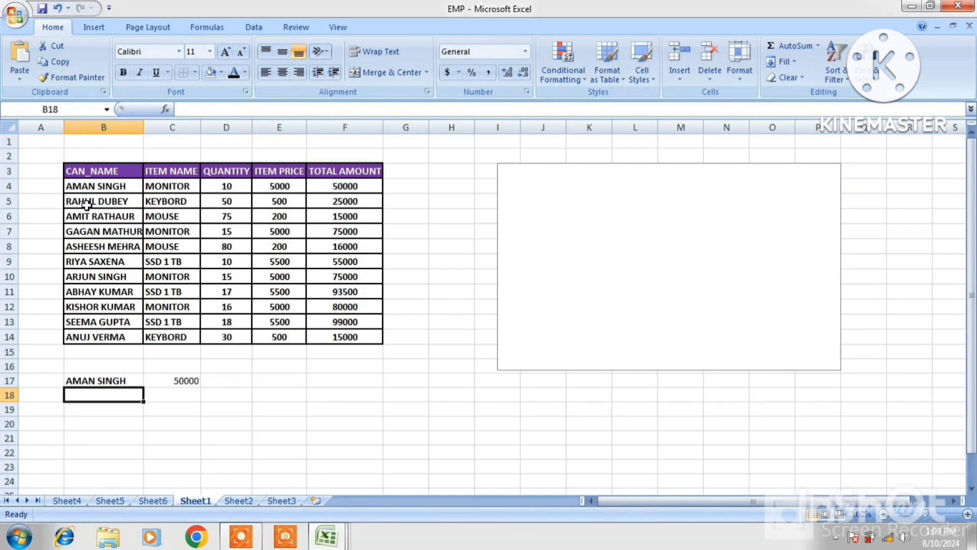
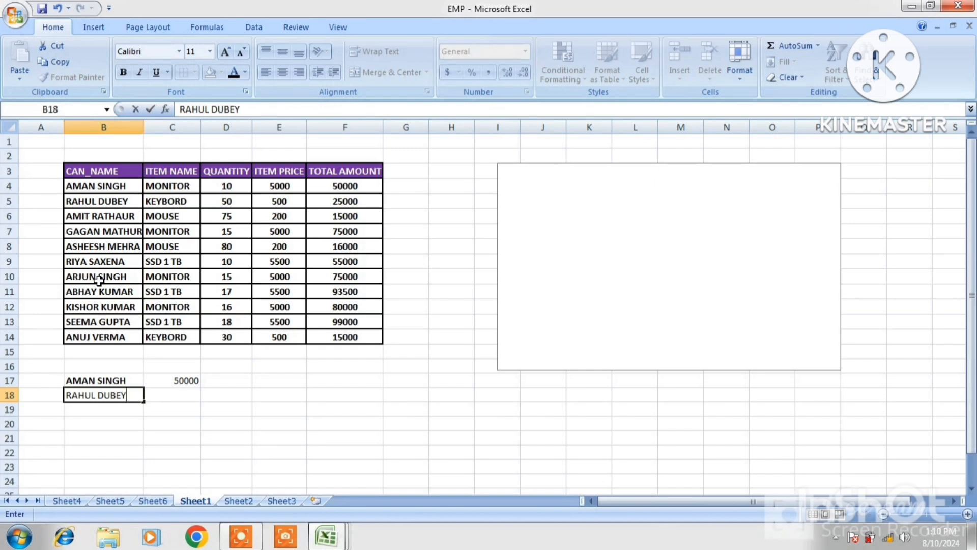
Enter two more customers in rows 18–19 with amounts 25000 and 15000.
left_click(172, 395)
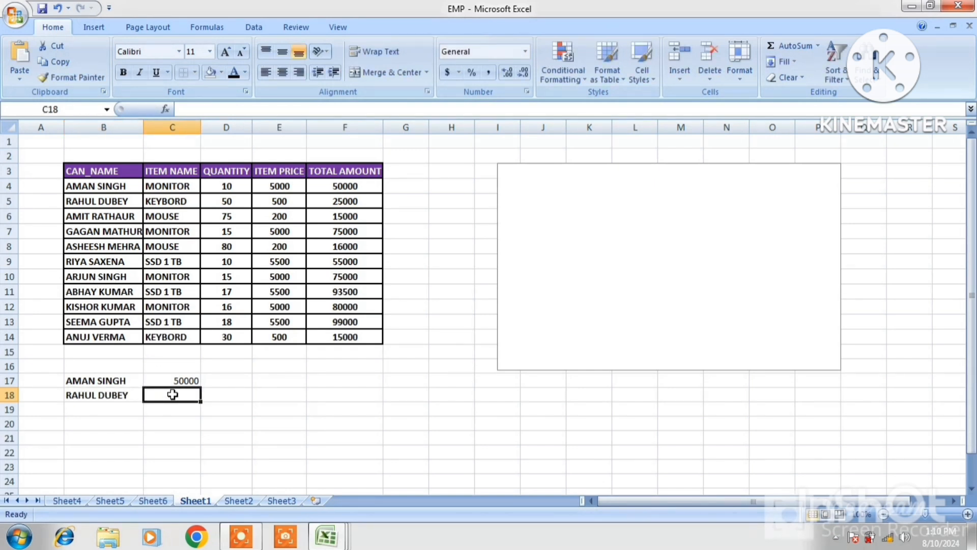
type("25000")
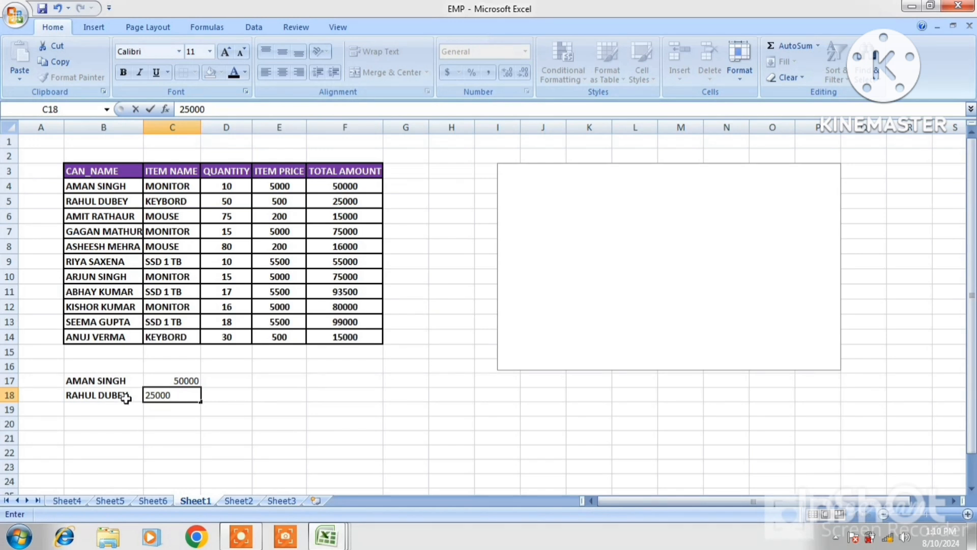
left_click(100, 412)
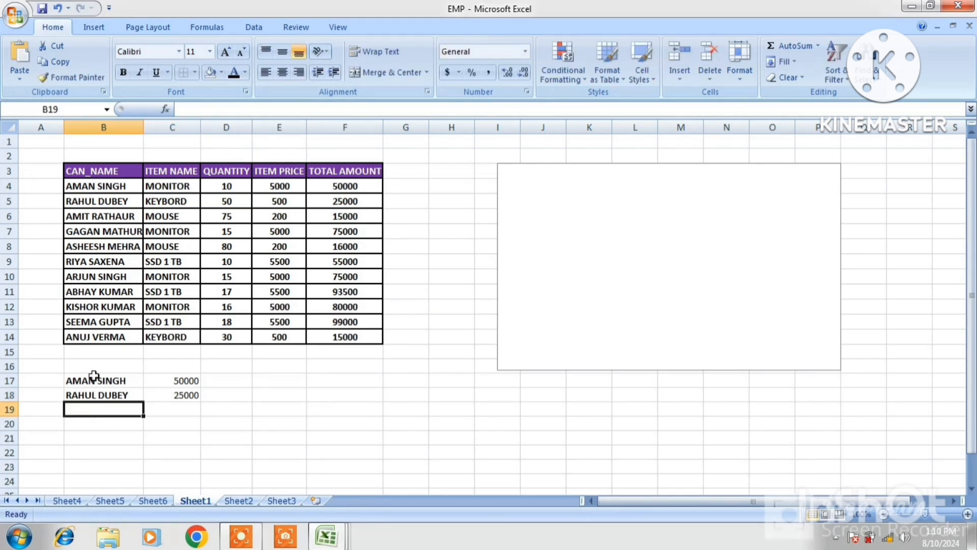
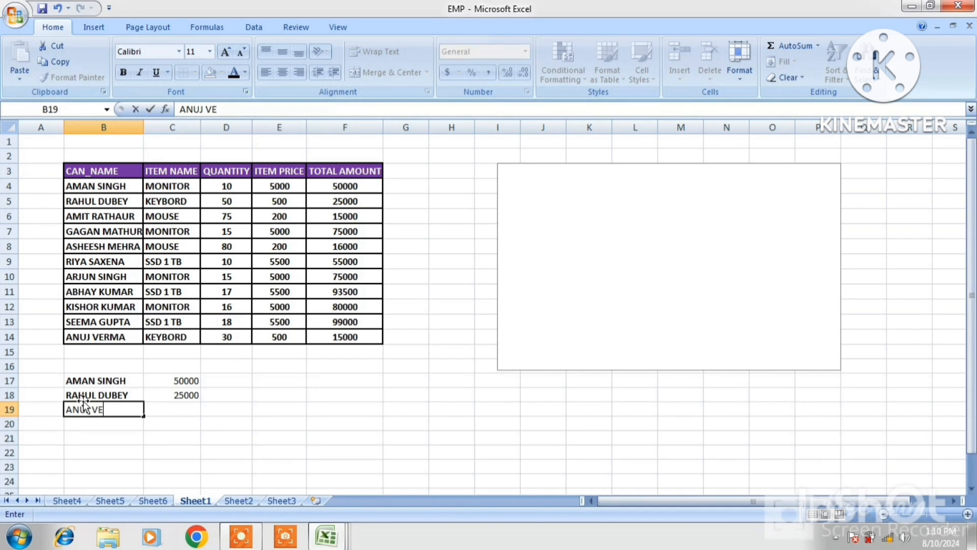
left_click(170, 408)
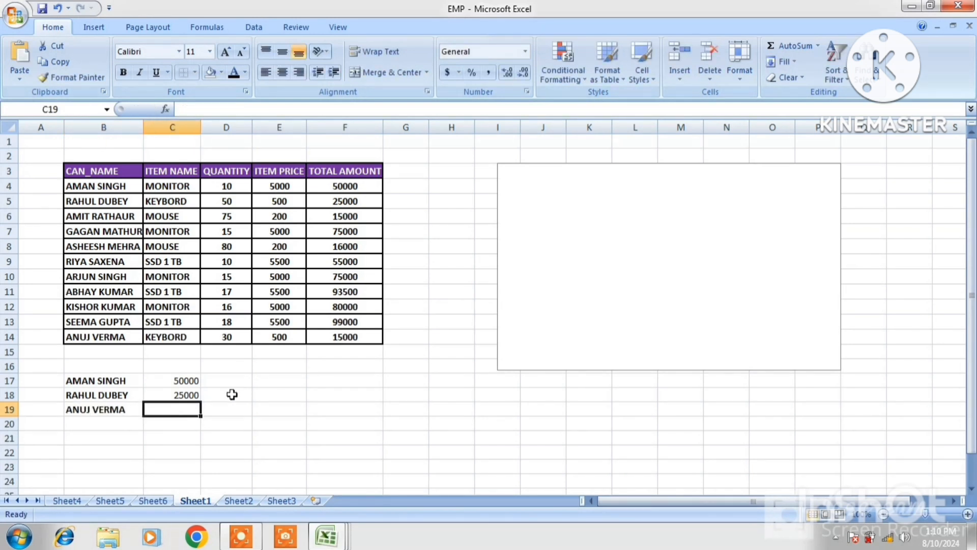
type("15000")
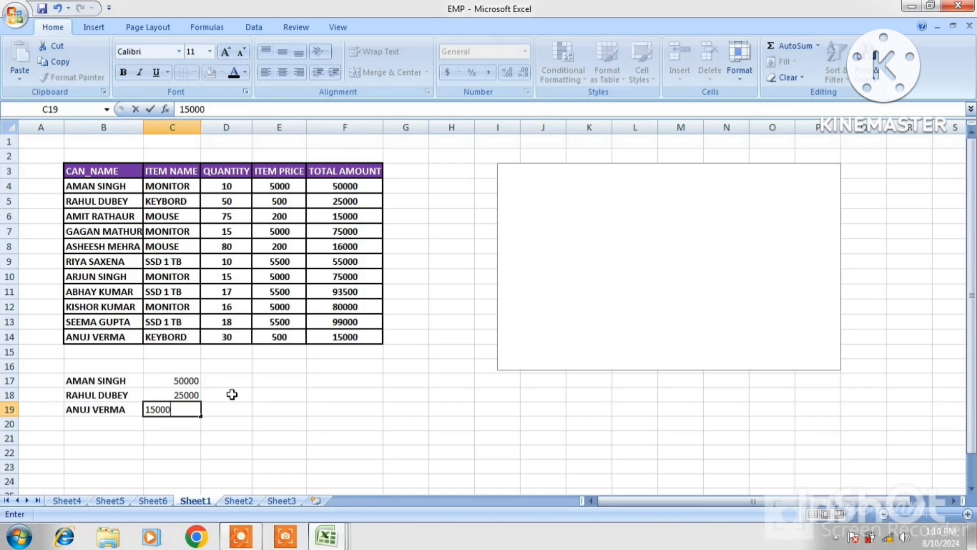
left_click(85, 420)
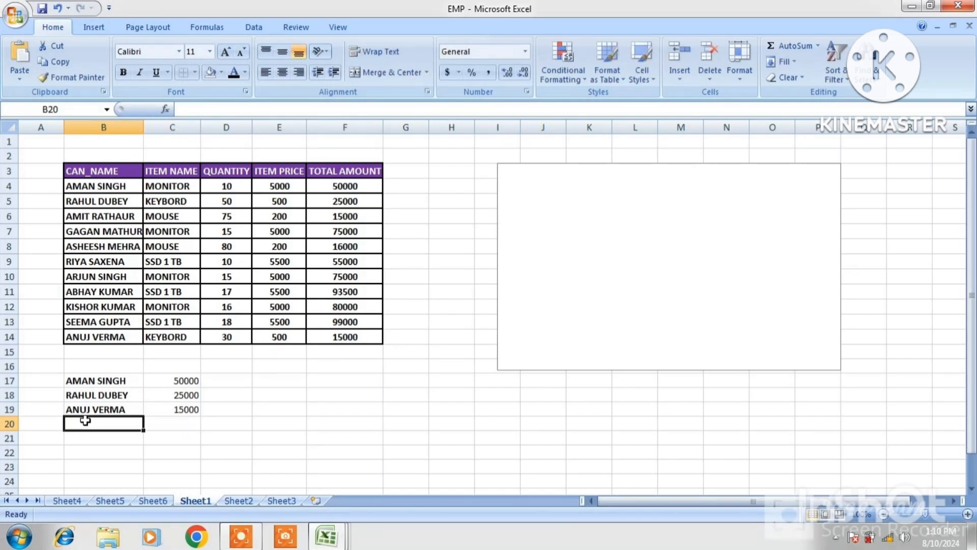
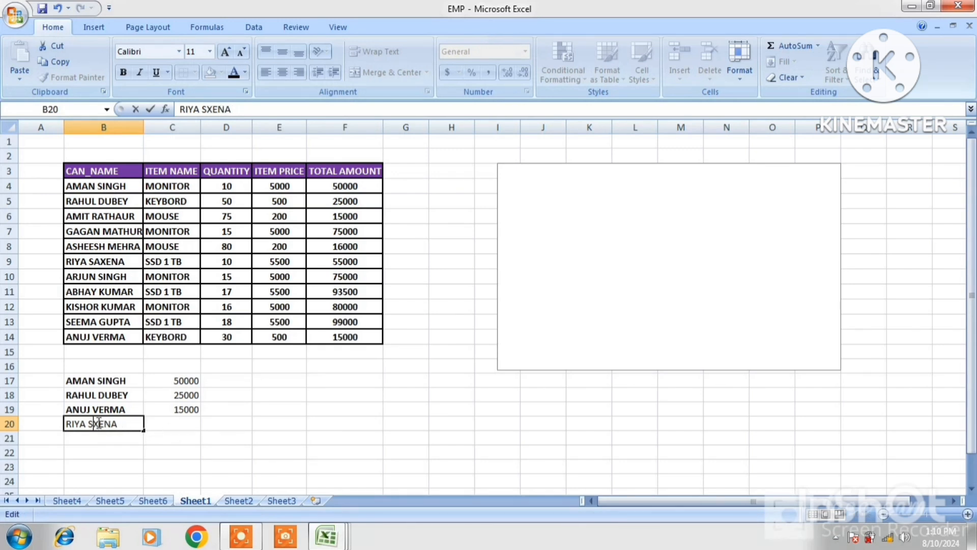
Enter the fourth customer's name, correcting a typo, with 5000 in row 20.
left_click(188, 422)
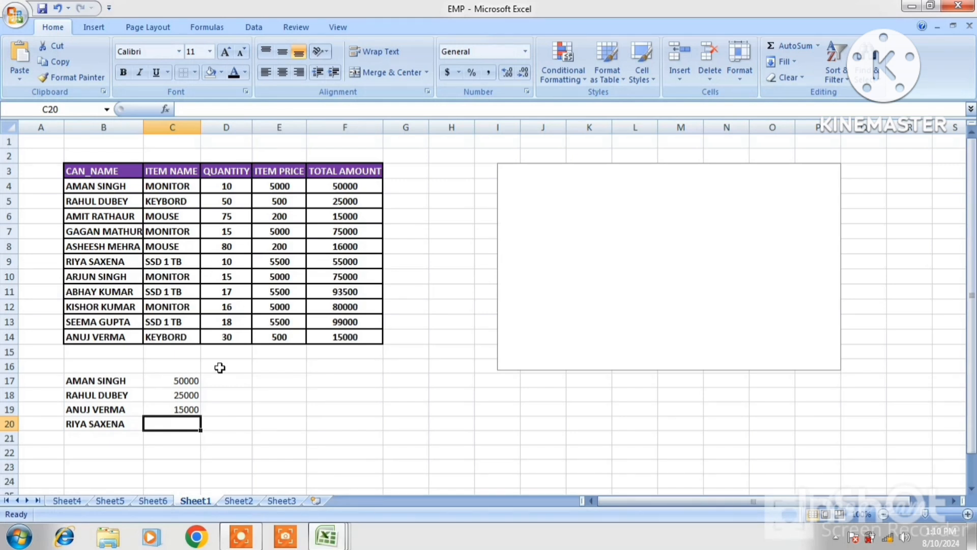
type("5000")
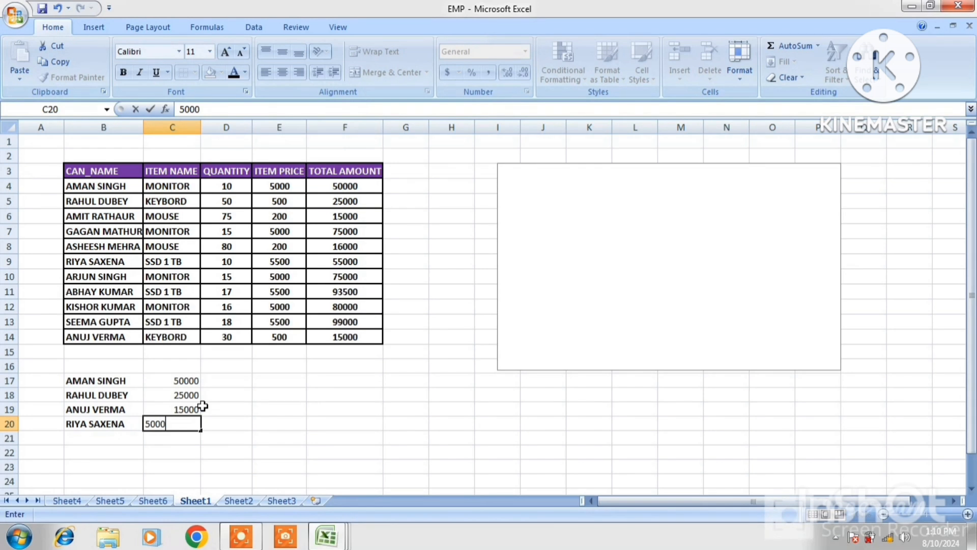
left_click(301, 404)
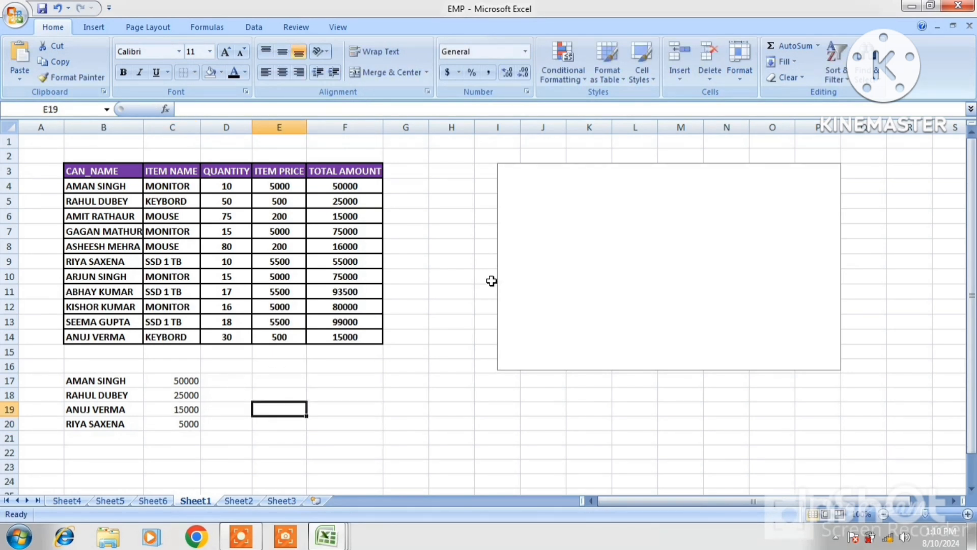
Point the pie chart's data source at B17:C20 to plot the four customers' amounts.
left_click(552, 242)
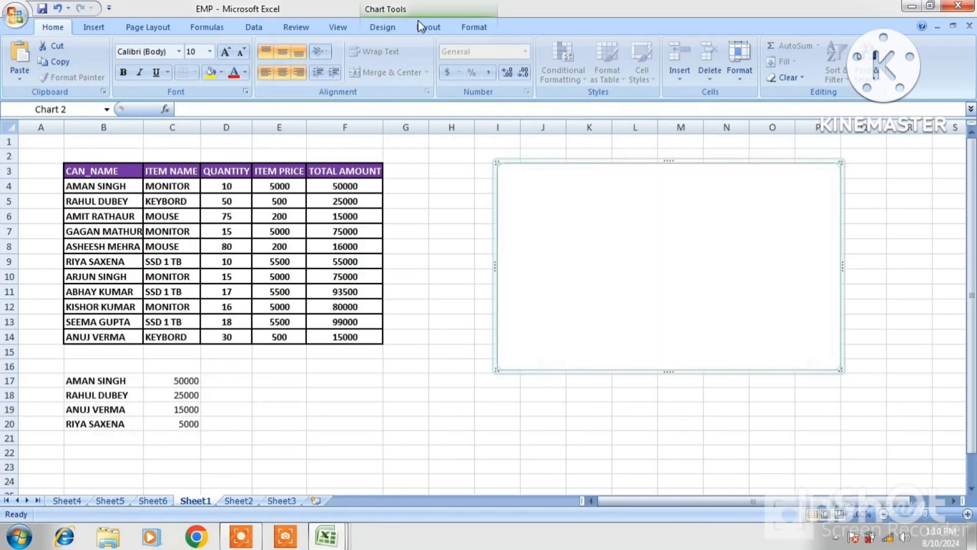
left_click(393, 31)
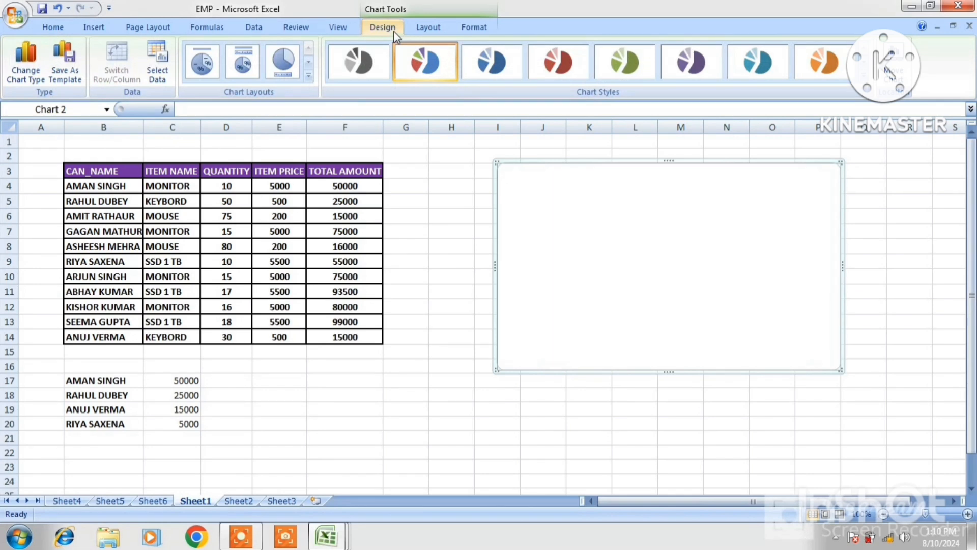
left_click(158, 75)
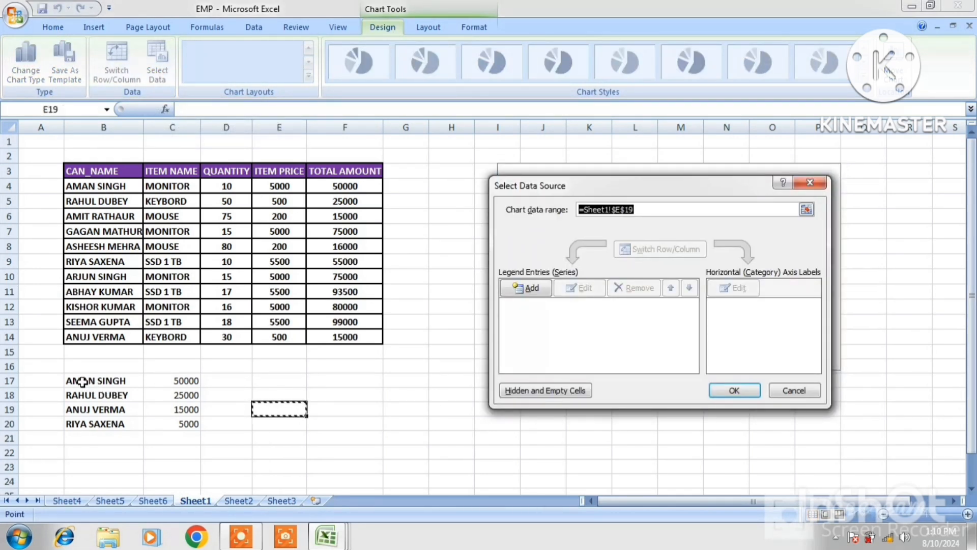
left_click_drag(81, 380, 158, 424)
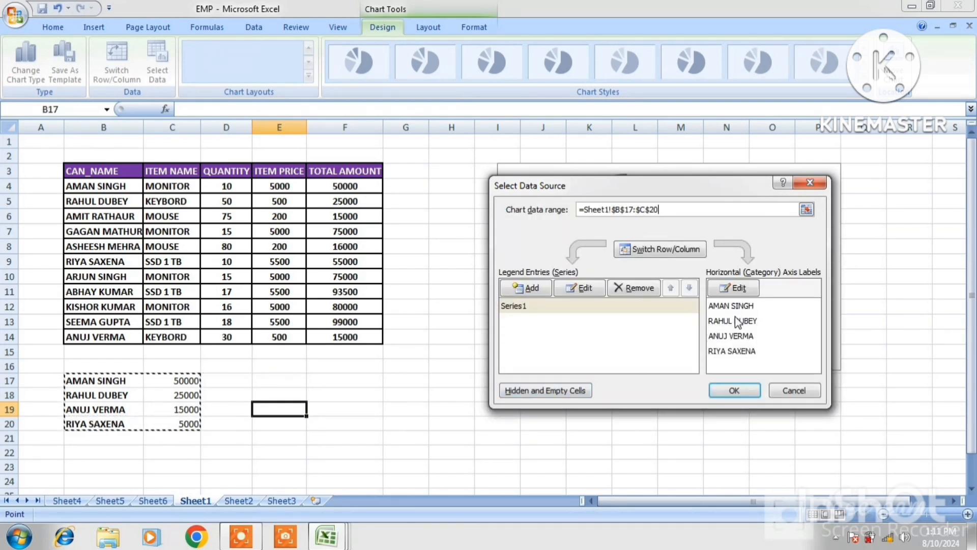
left_click(733, 391)
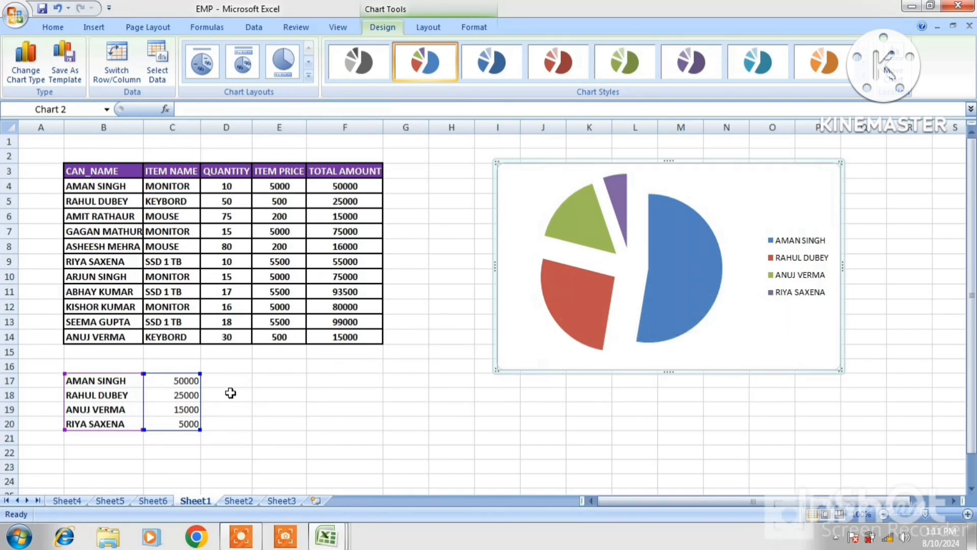
mouse_move(571, 287)
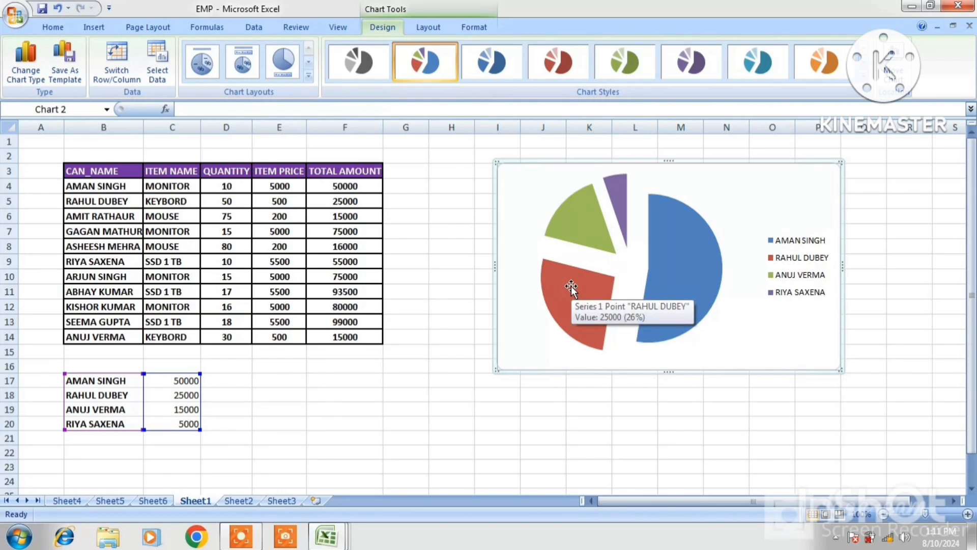
mouse_move(584, 222)
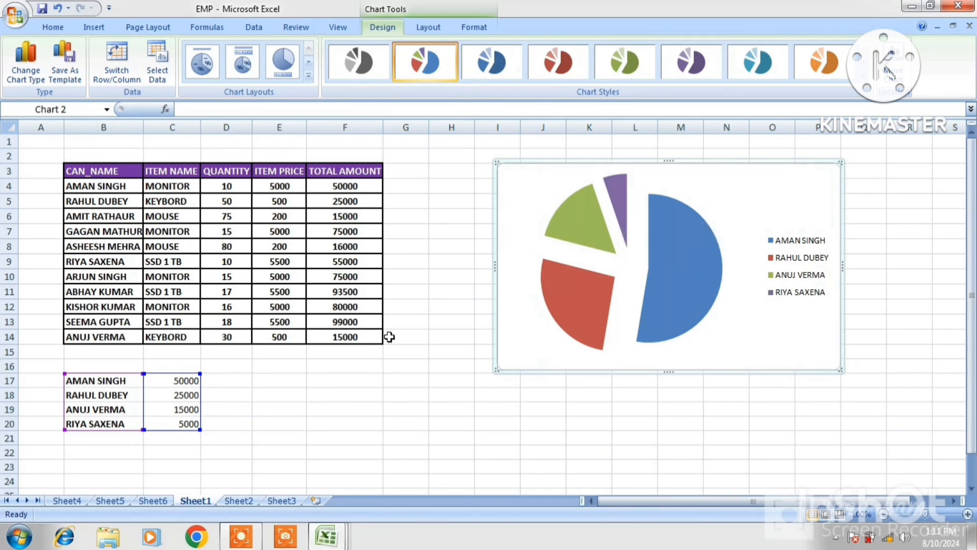
mouse_move(596, 237)
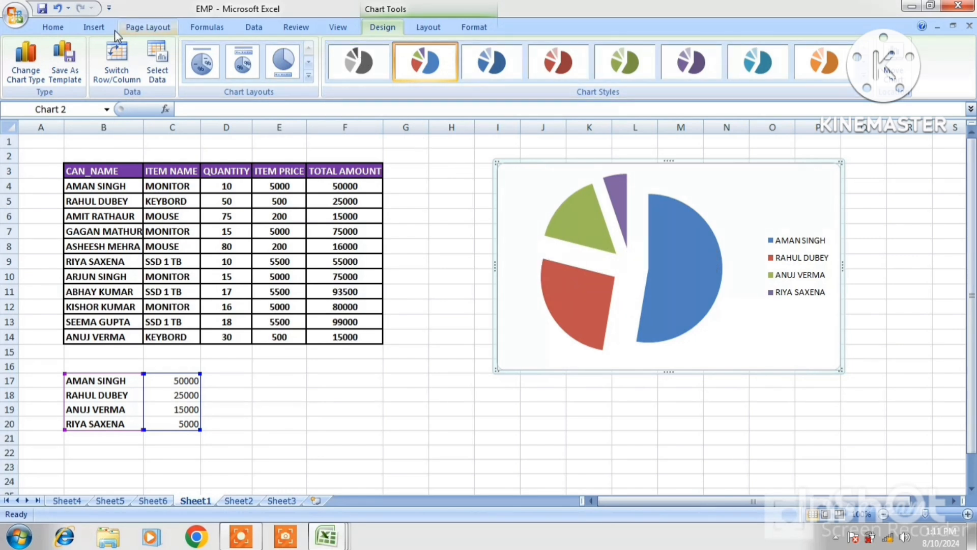
Change the chart to a 2-D column, then a cone column, then a 2-D horizontal bar chart.
left_click(93, 31)
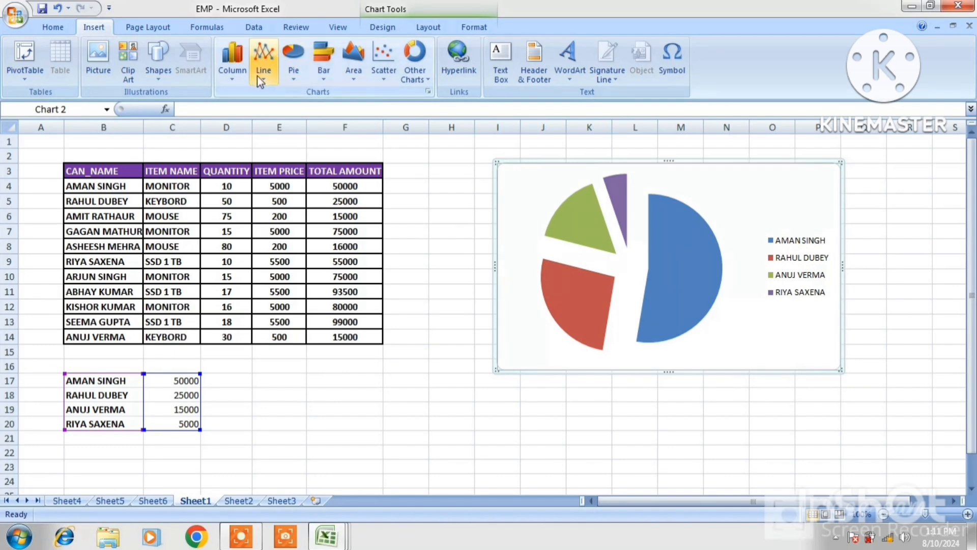
left_click(241, 75)
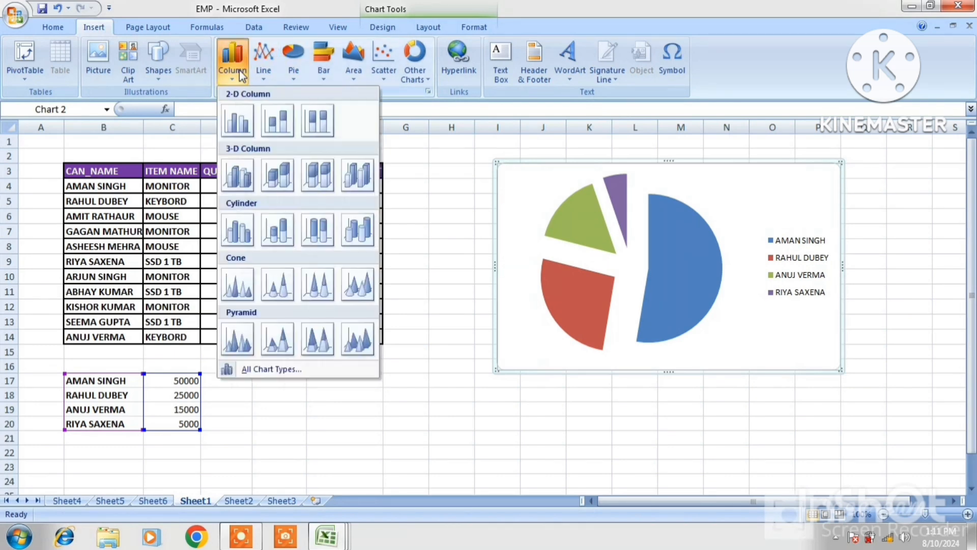
left_click(273, 117)
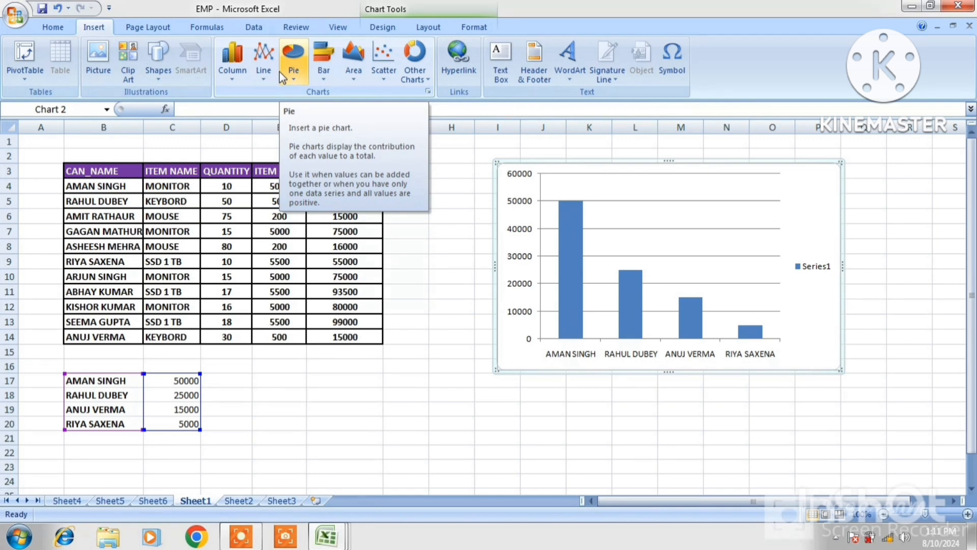
left_click(233, 68)
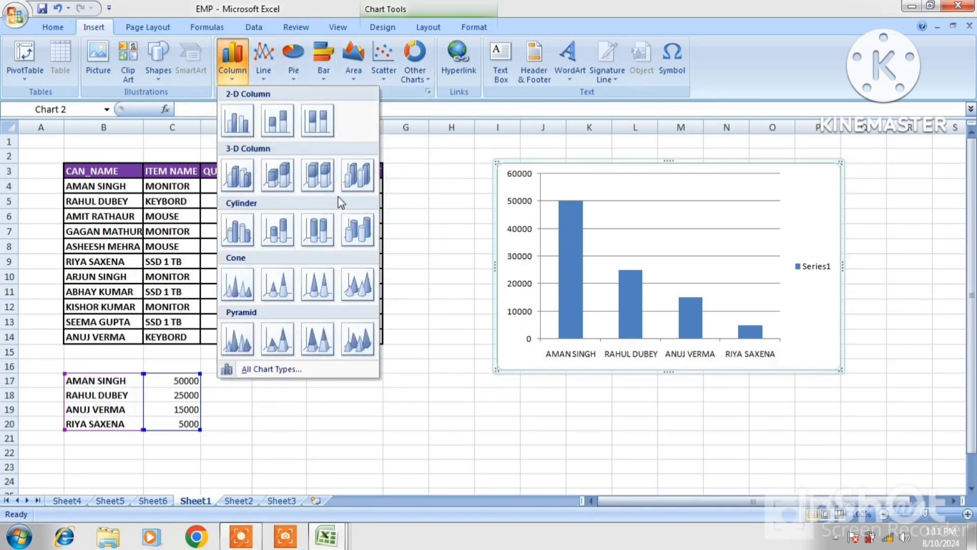
left_click(295, 279)
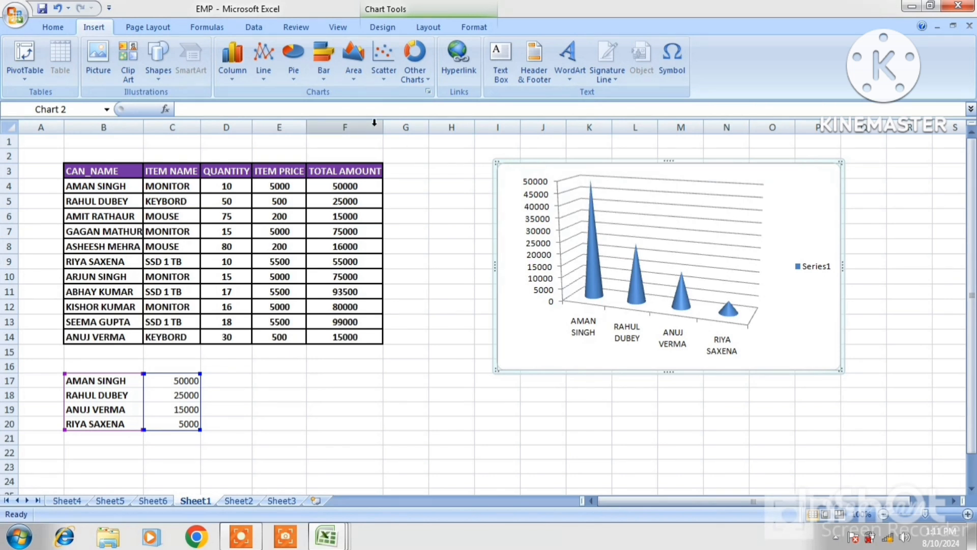
left_click(325, 76)
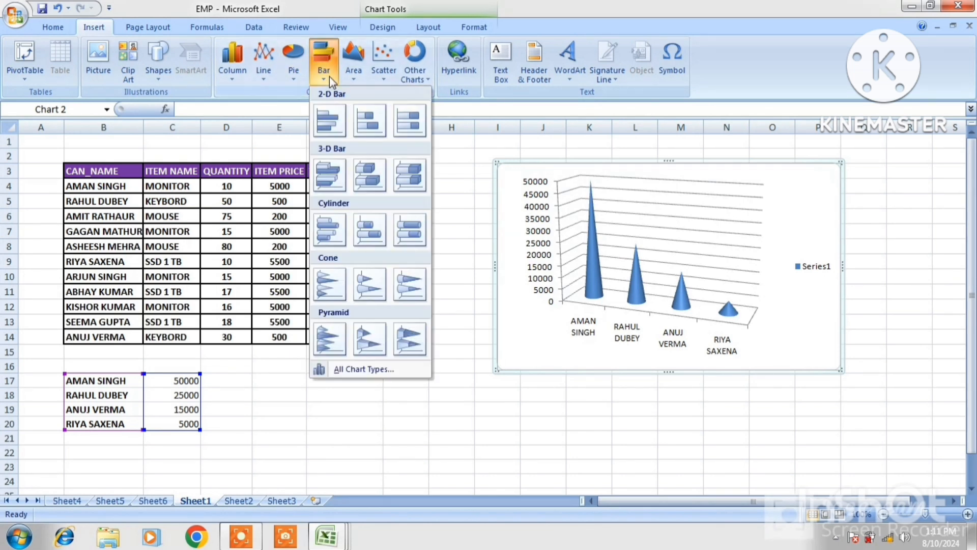
left_click(360, 125)
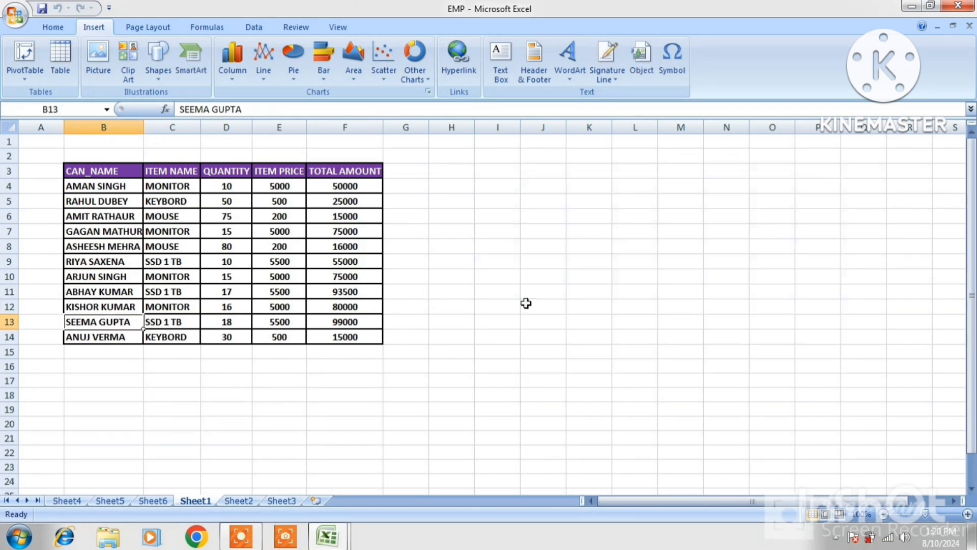
Enter the new customer's full name in cell K5.
left_click(510, 275)
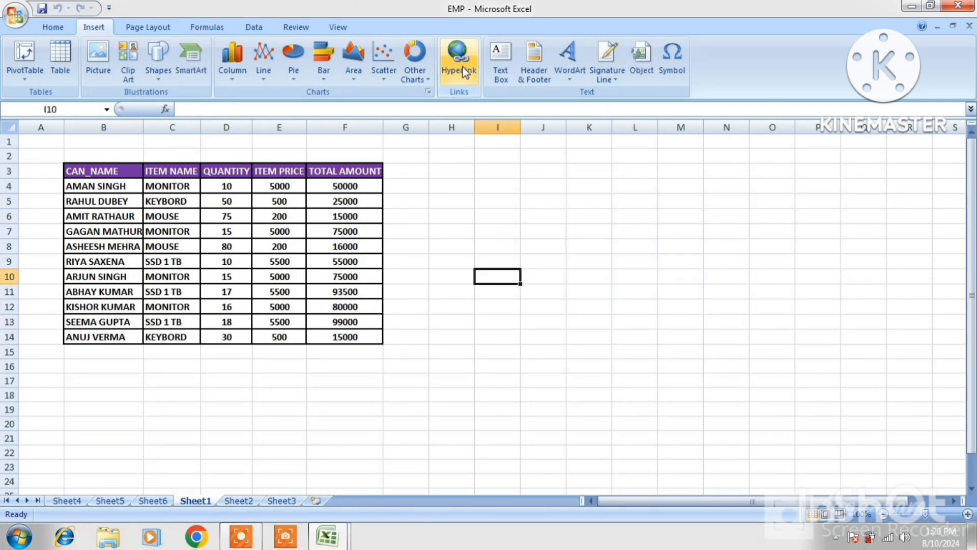
left_click(583, 198)
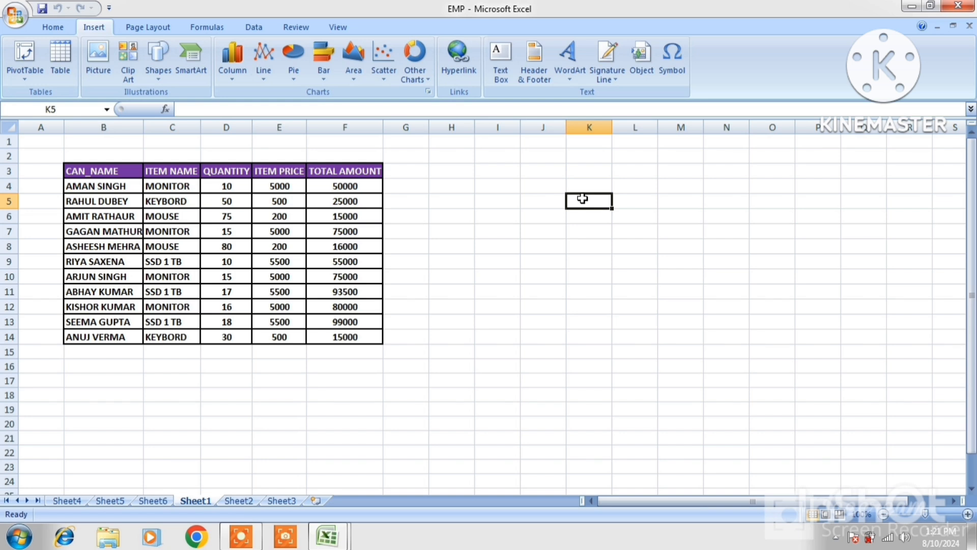
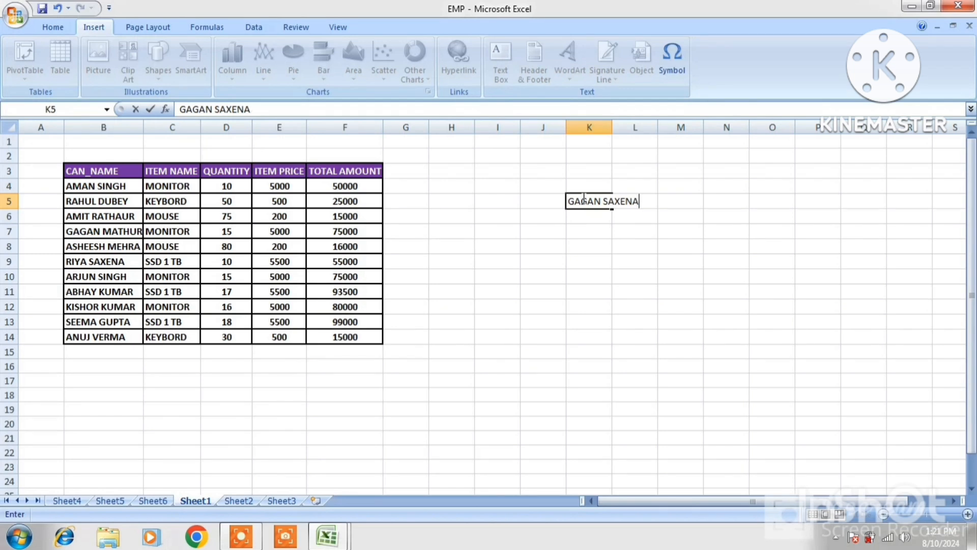
left_click(735, 206)
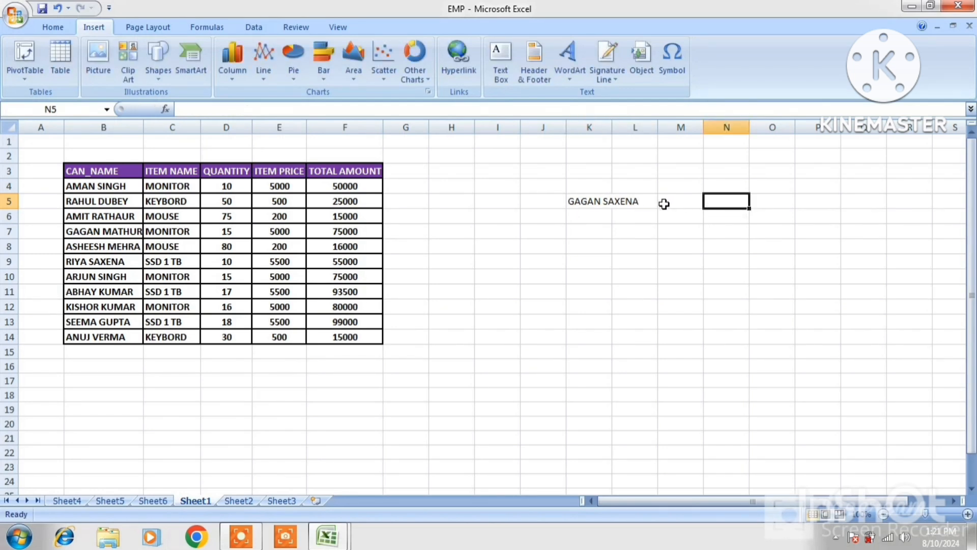
Enlarge the name in K5 to 18 pt and make it bold.
left_click(611, 207)
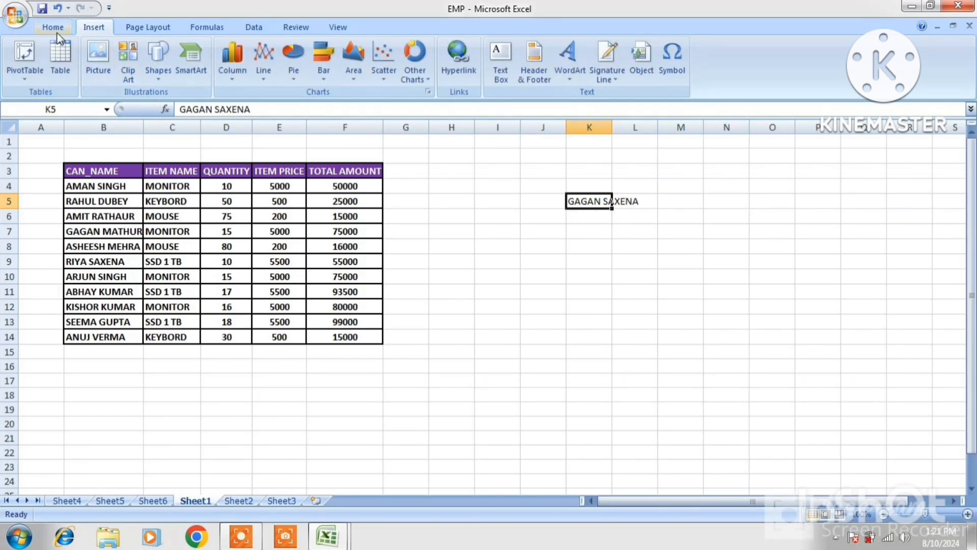
scroll(185, 45, "up", 1)
left_click(227, 51)
left_click(226, 51)
left_click(227, 51)
left_click(227, 52)
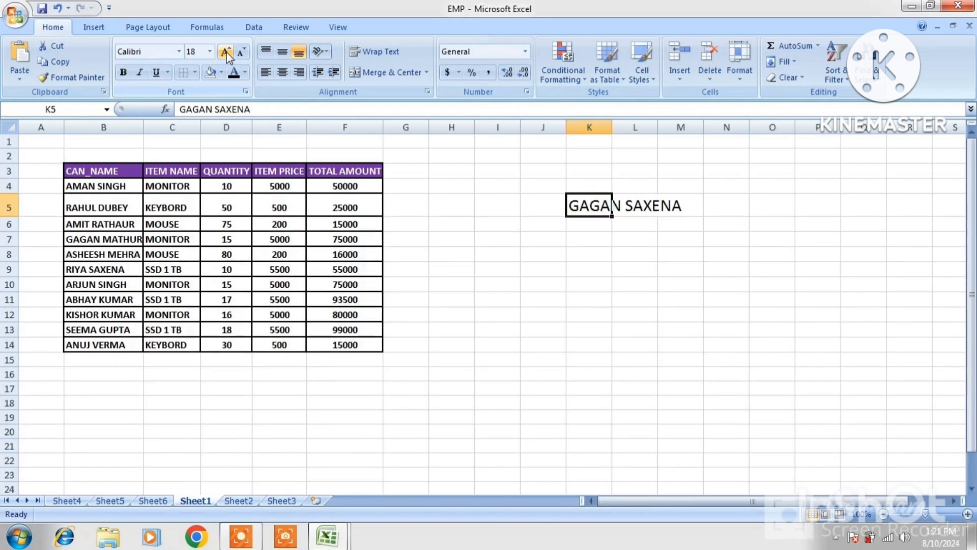
left_click(122, 72)
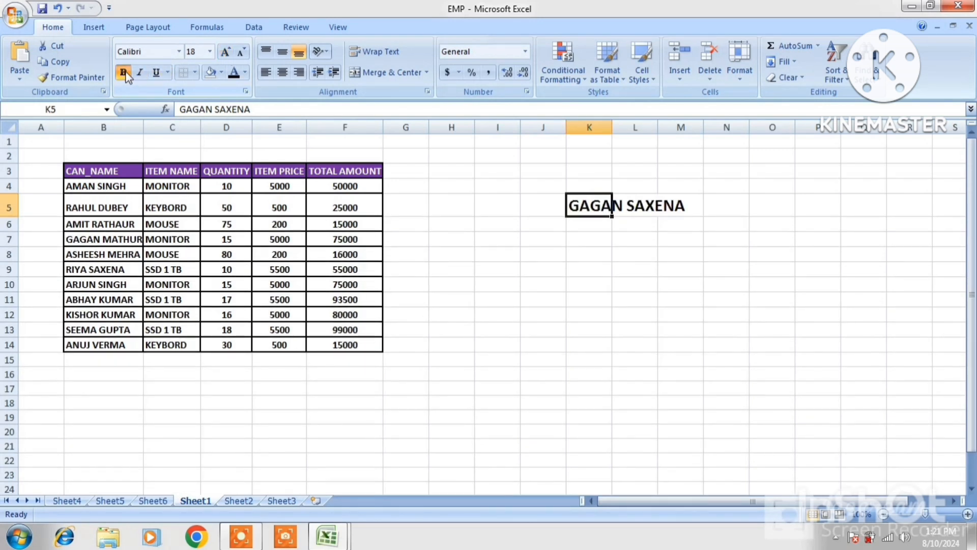
left_click(702, 253)
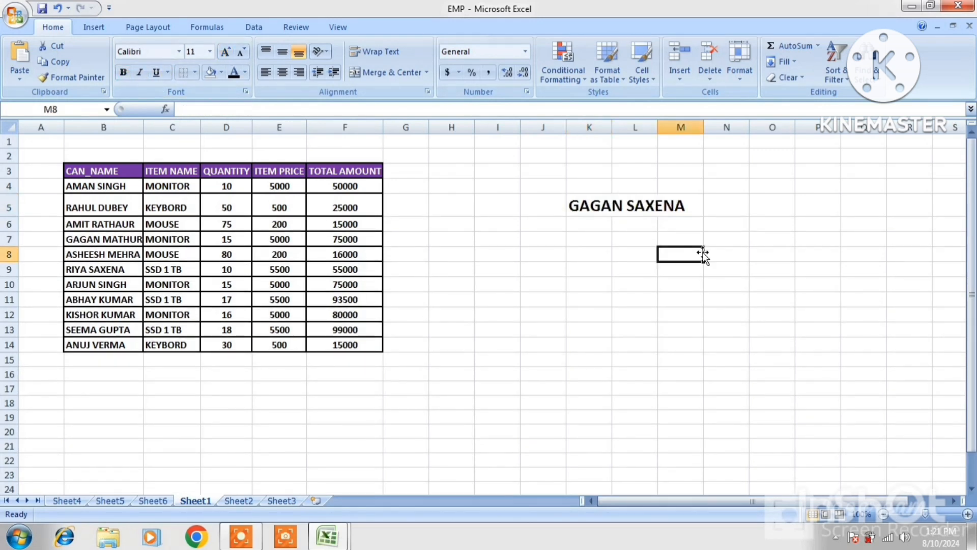
left_click(612, 207)
left_click(94, 28)
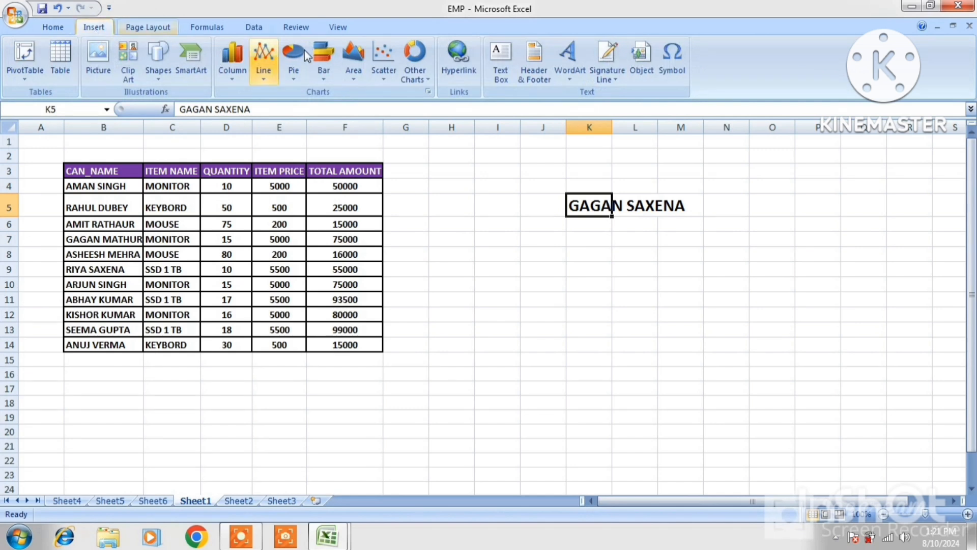
Hyperlink cell K5 to the STUSENT LIST workbook.
left_click(459, 67)
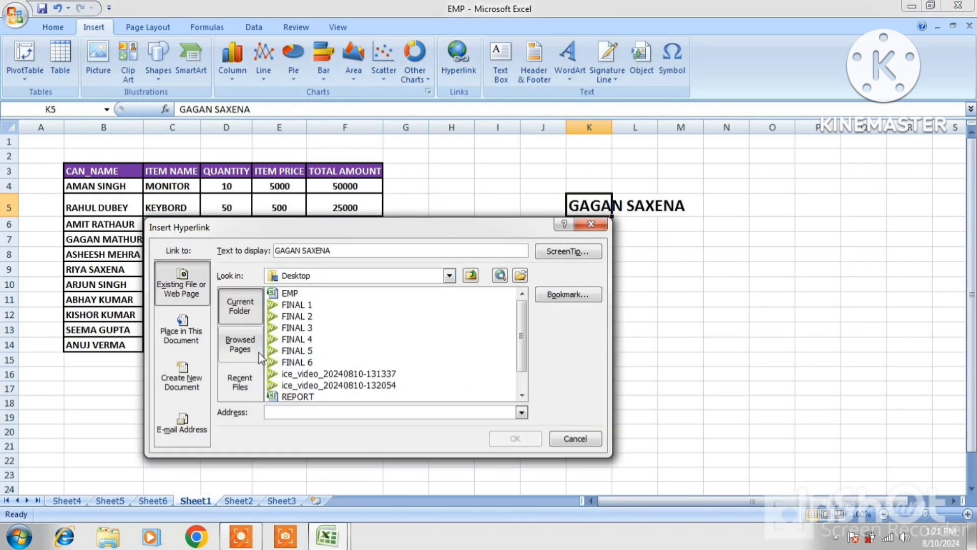
left_click(522, 394)
left_click(522, 395)
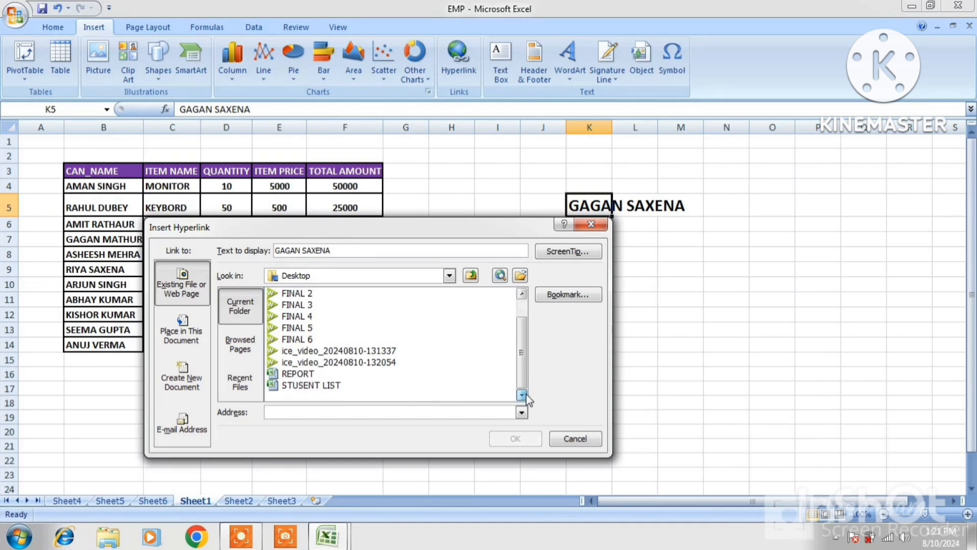
left_click(311, 385)
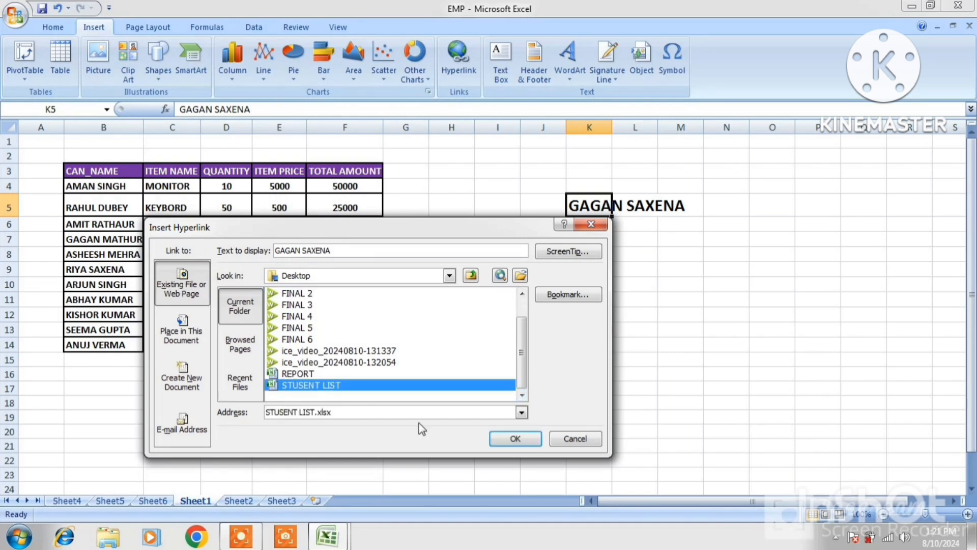
left_click(506, 438)
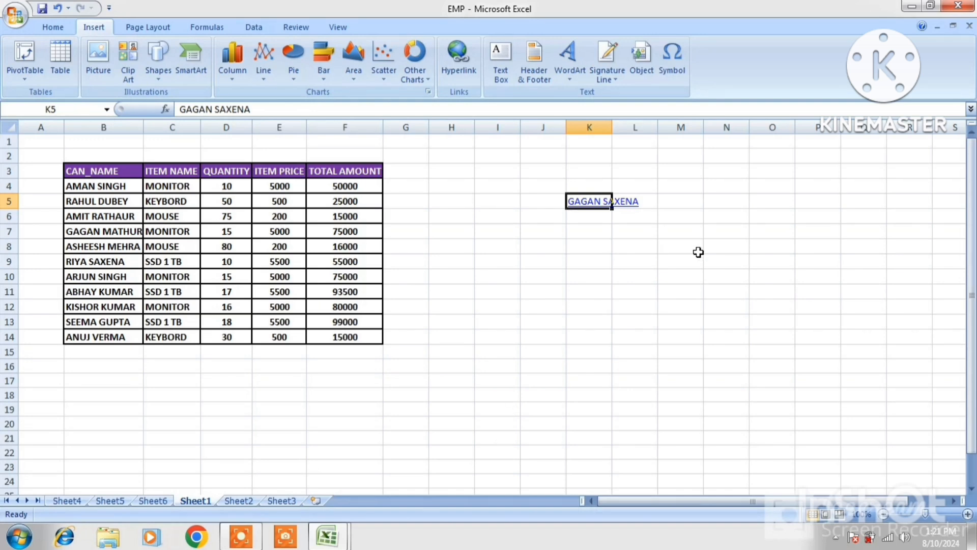
left_click(697, 252)
Follow K5's link to open STUSENT LIST, then close it without saving.
left_click(644, 250)
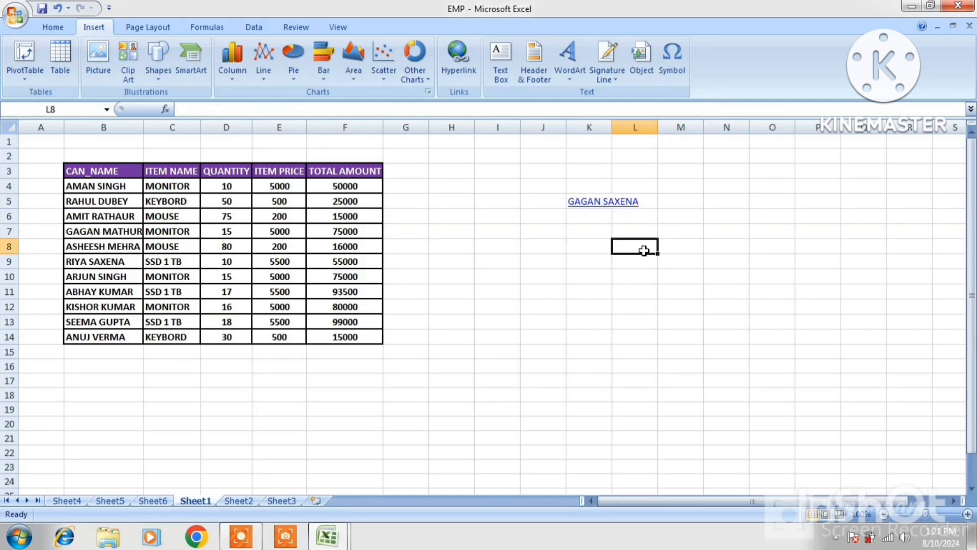
left_click(602, 207)
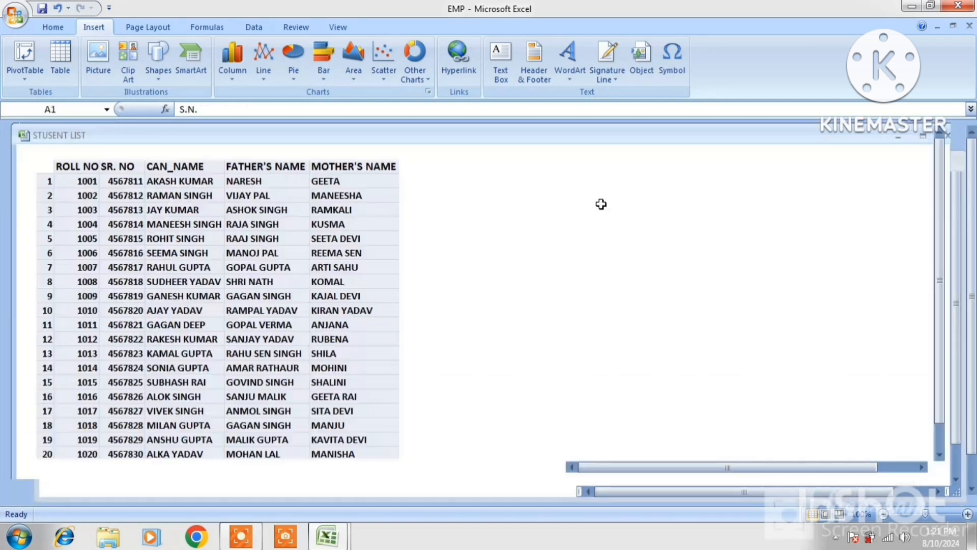
left_click(455, 213)
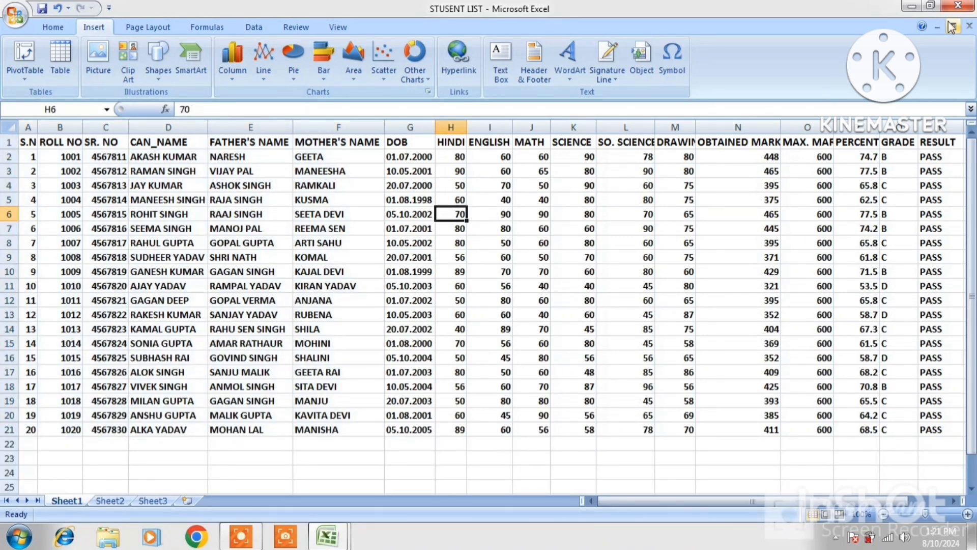
left_click(958, 5)
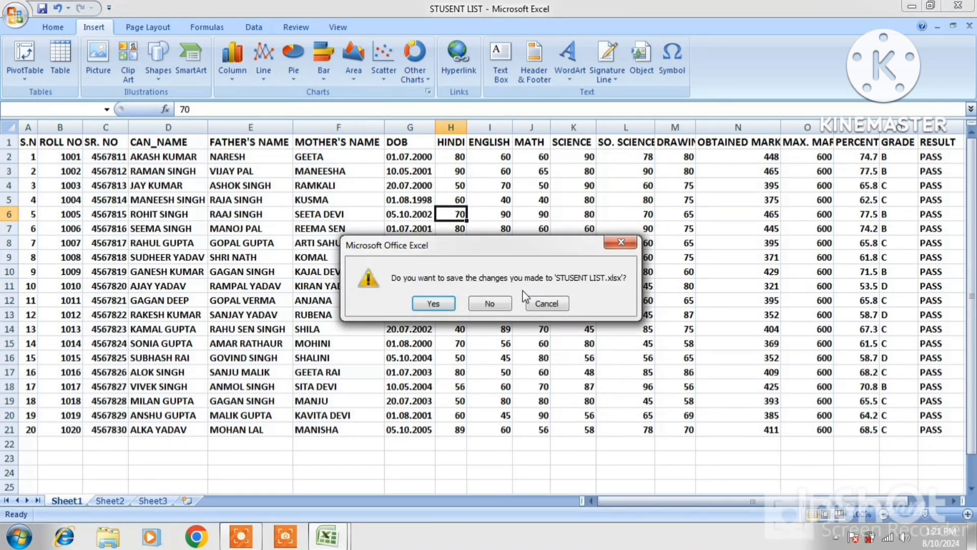
left_click(504, 303)
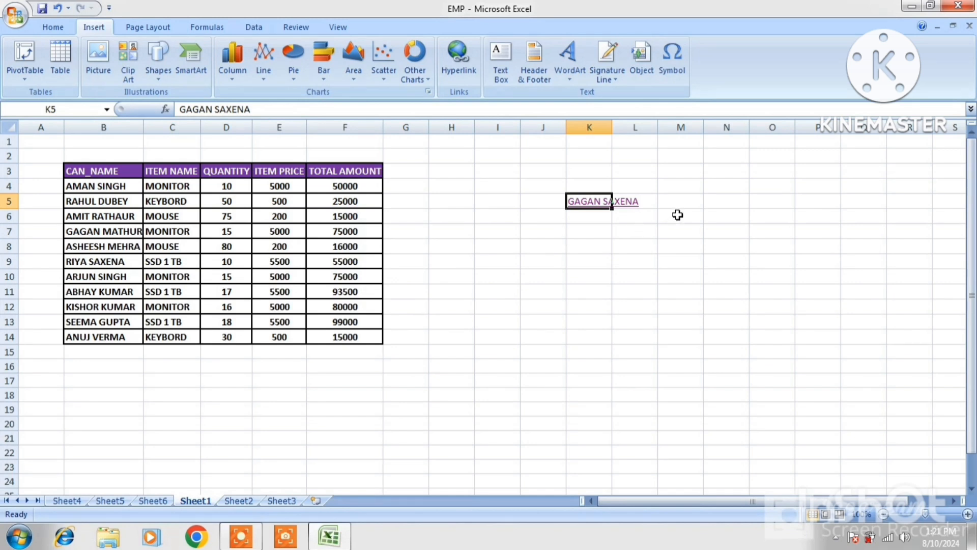
left_click(678, 215)
Insert the portrait photo from D:\IMAGE at cell K10 and drag it below the linked name.
left_click(757, 200)
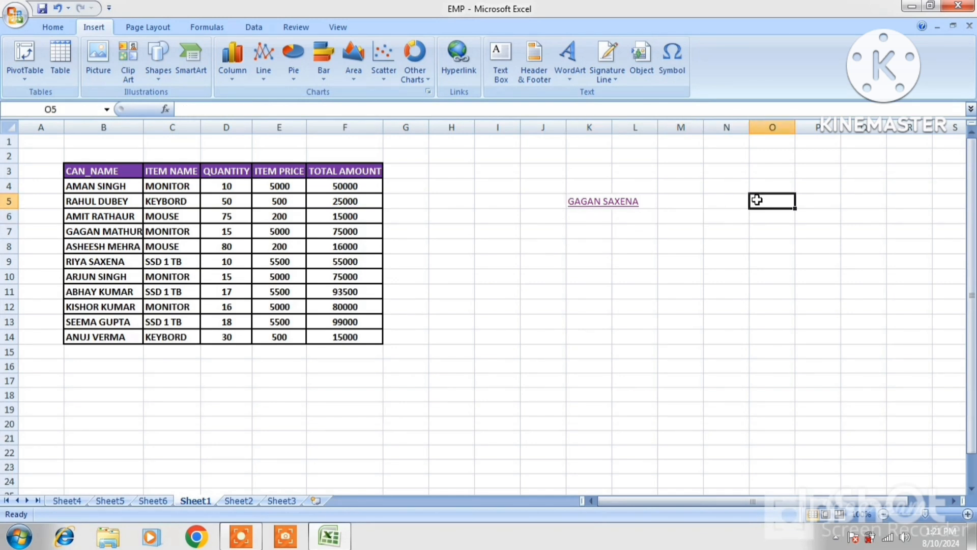
left_click(604, 278)
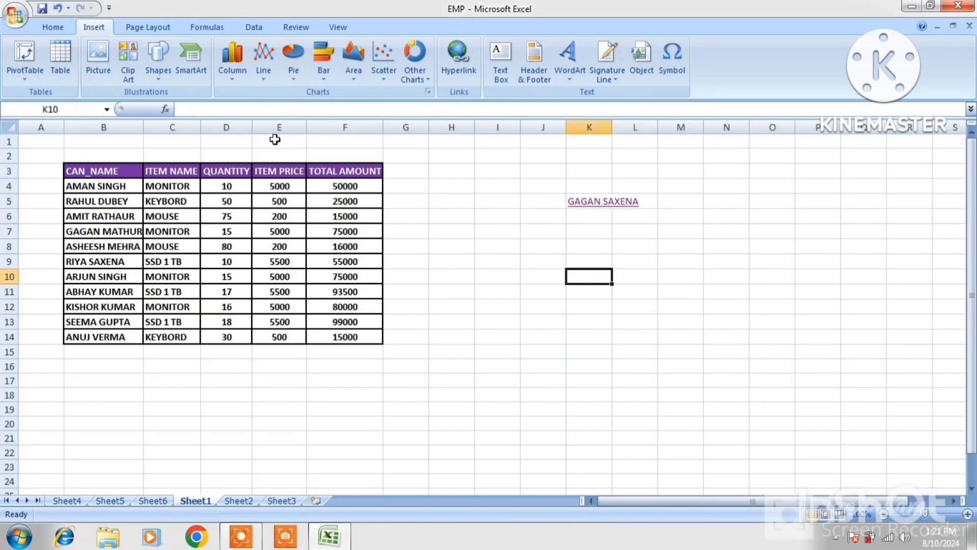
left_click(98, 61)
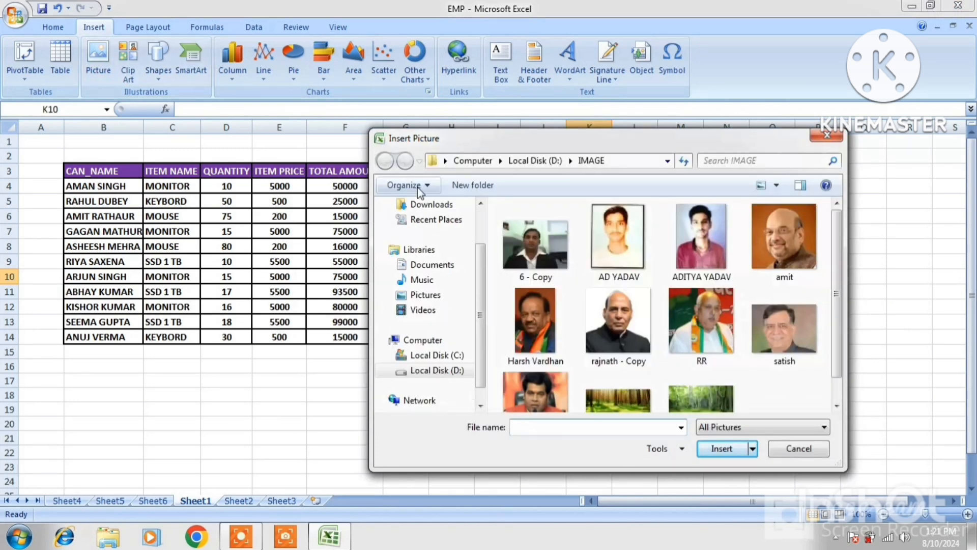
left_click(686, 230)
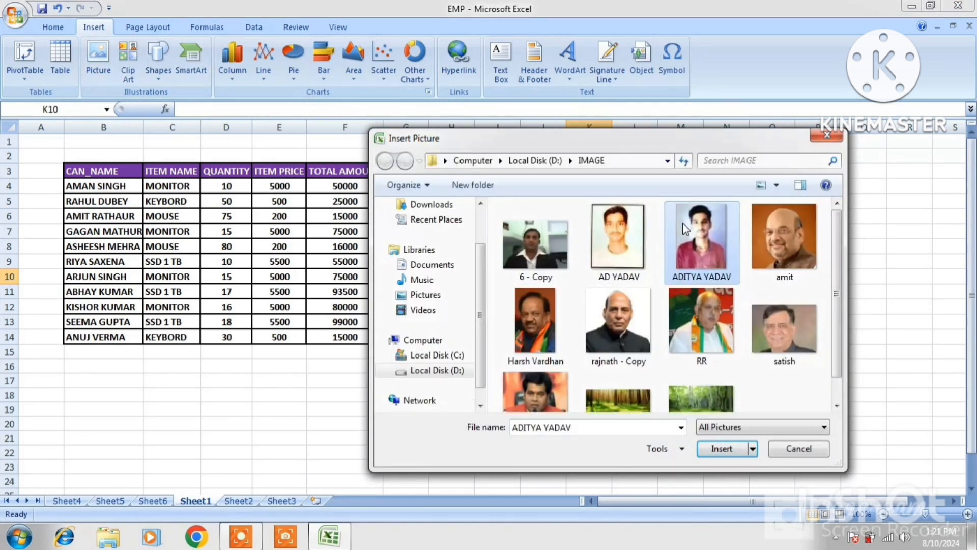
double_click(686, 229)
left_click(735, 287)
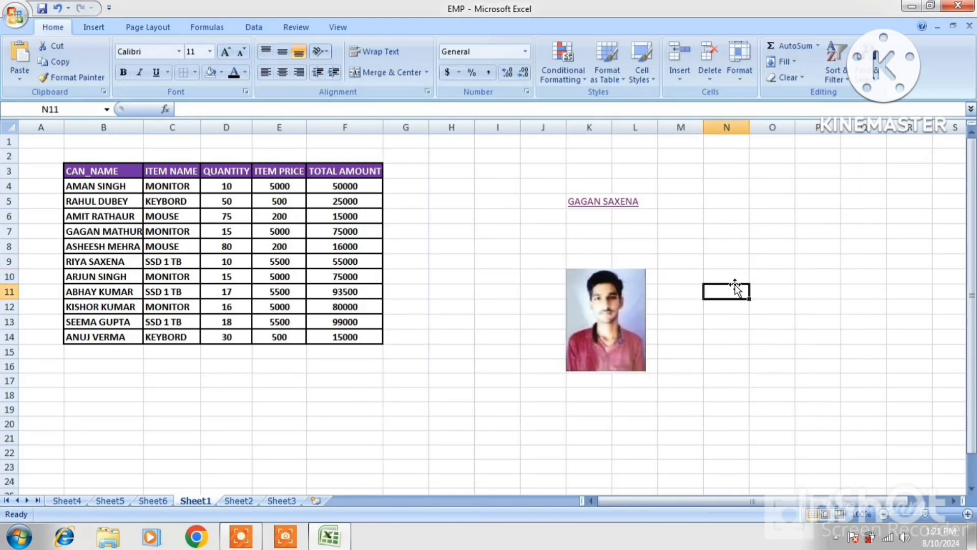
left_click_drag(735, 285, 619, 301)
left_click(618, 302)
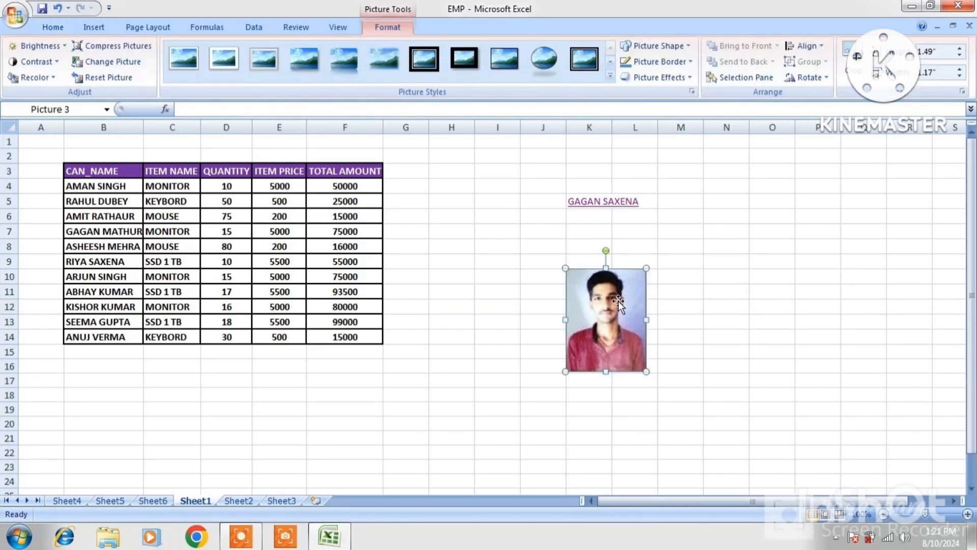
left_click(94, 27)
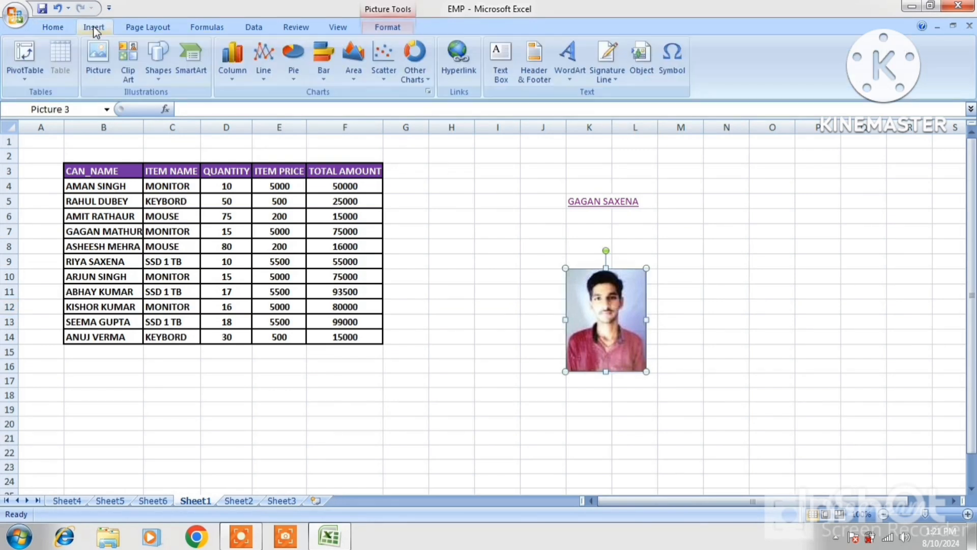
left_click(458, 72)
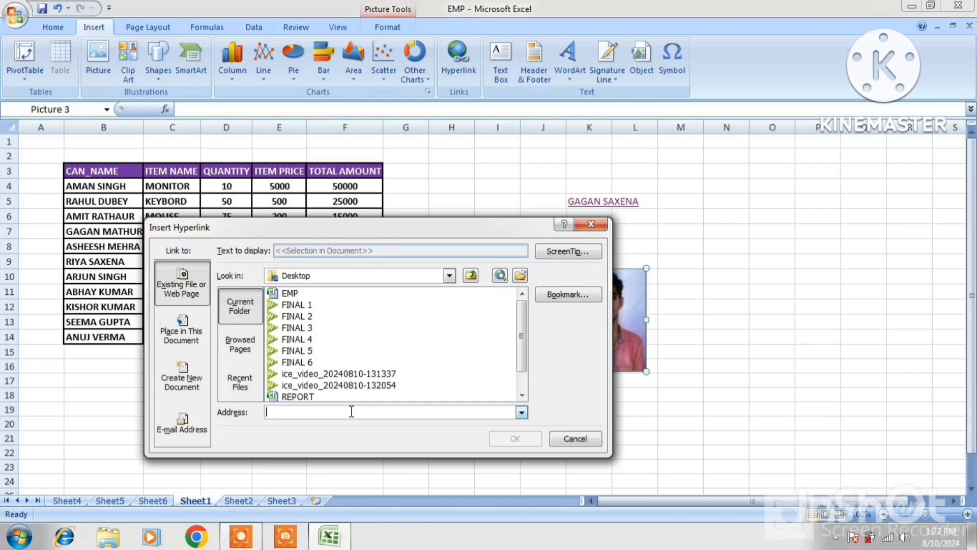
type("WWW")
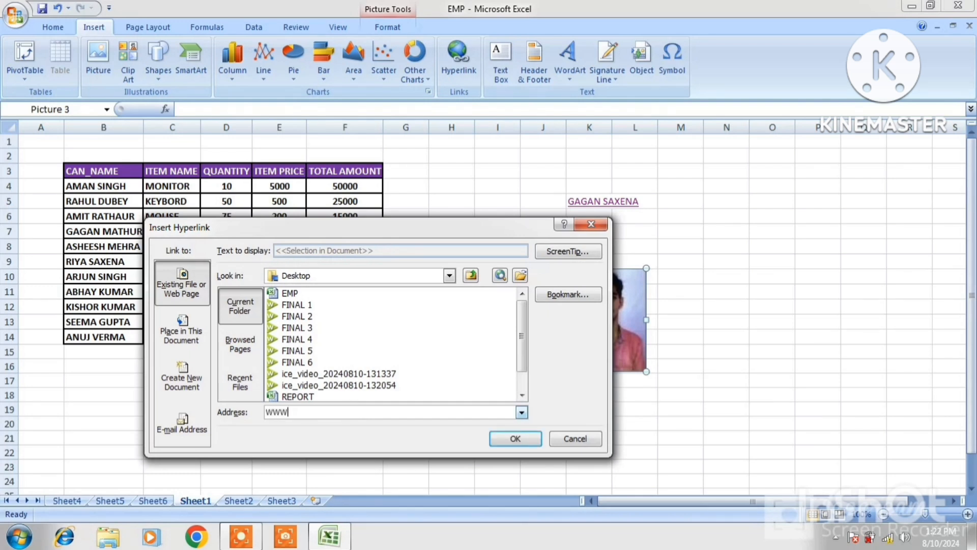
type(".GOOGLE.COM")
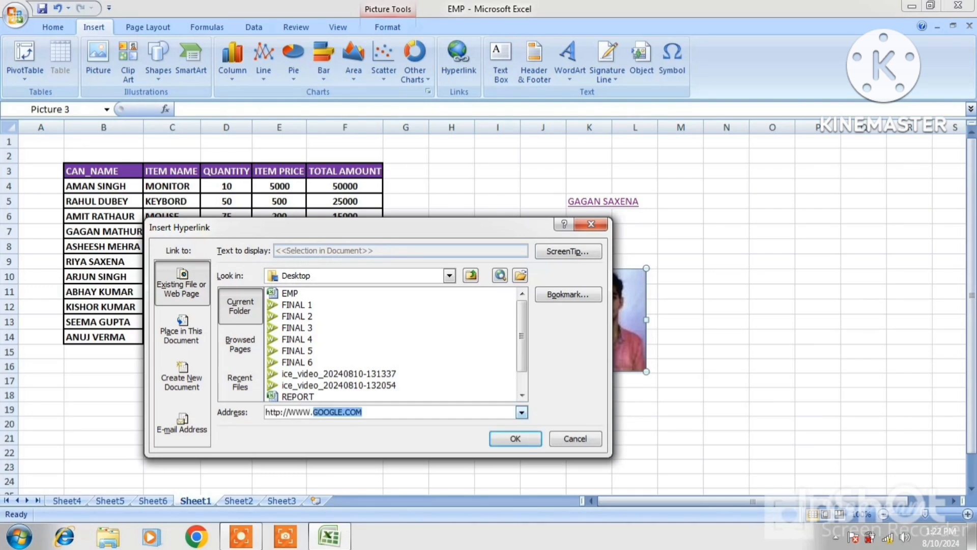
left_click(393, 412)
left_click_drag(437, 232, 345, 144)
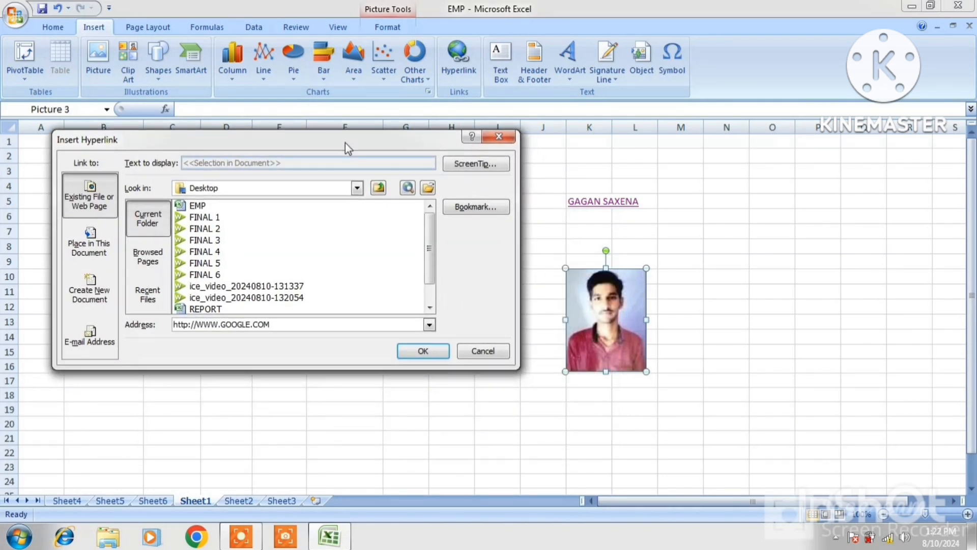
left_click(422, 352)
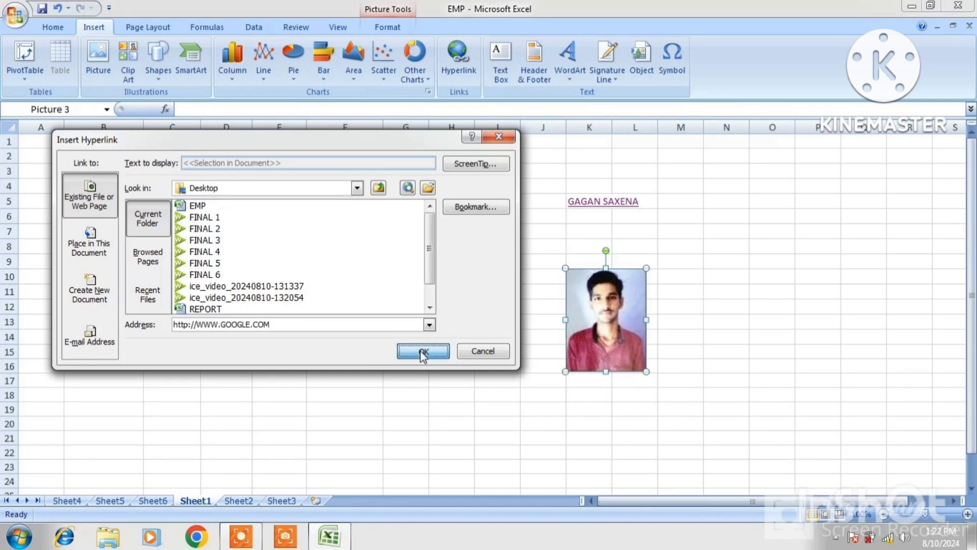
left_click(726, 355)
mouse_move(630, 337)
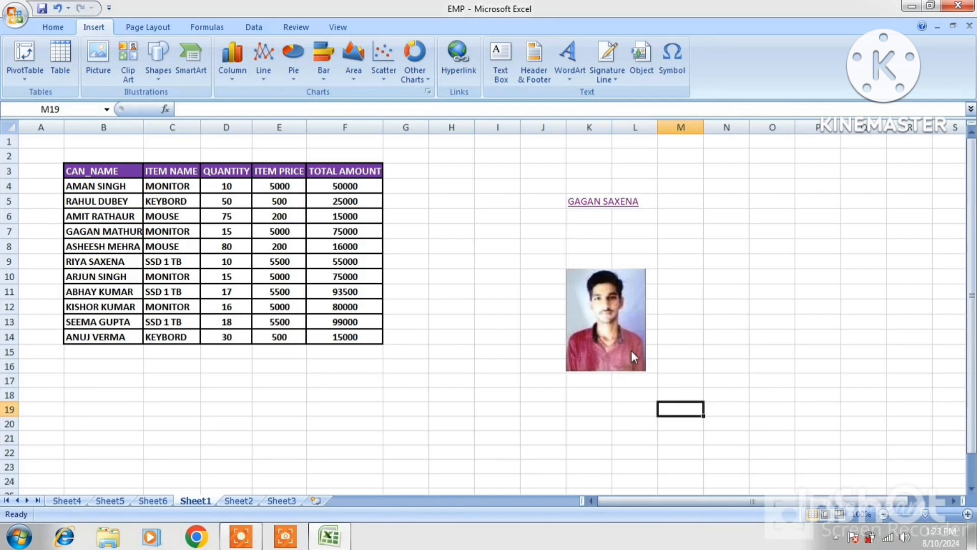
Open Google from the photo's link, search for GMAIL, and open the Gmail - Google result.
left_click(613, 345)
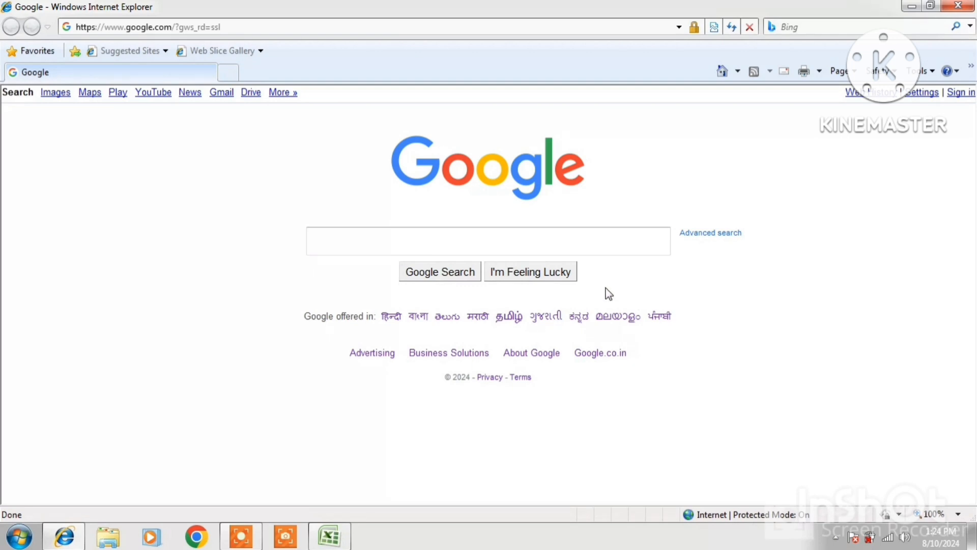
left_click(493, 232)
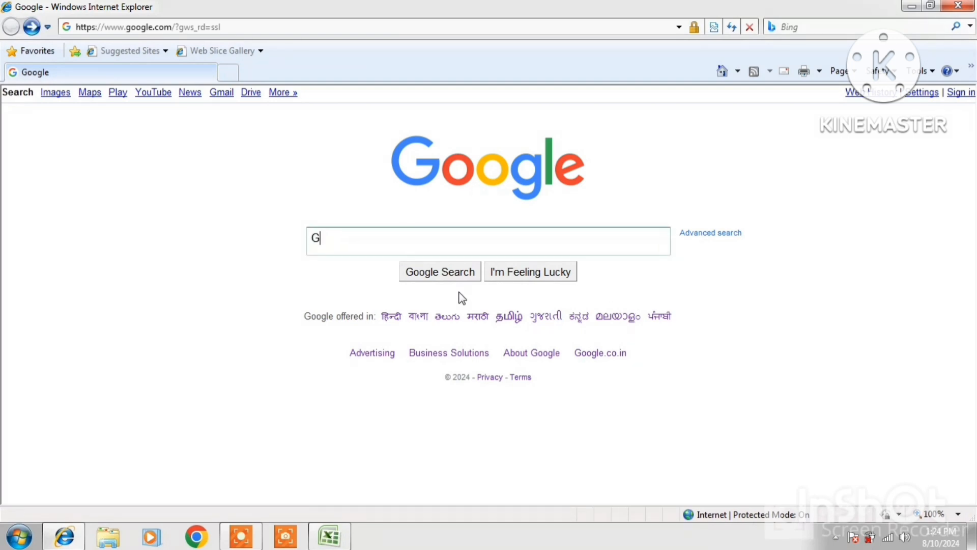
type("GMAIL")
key("Return")
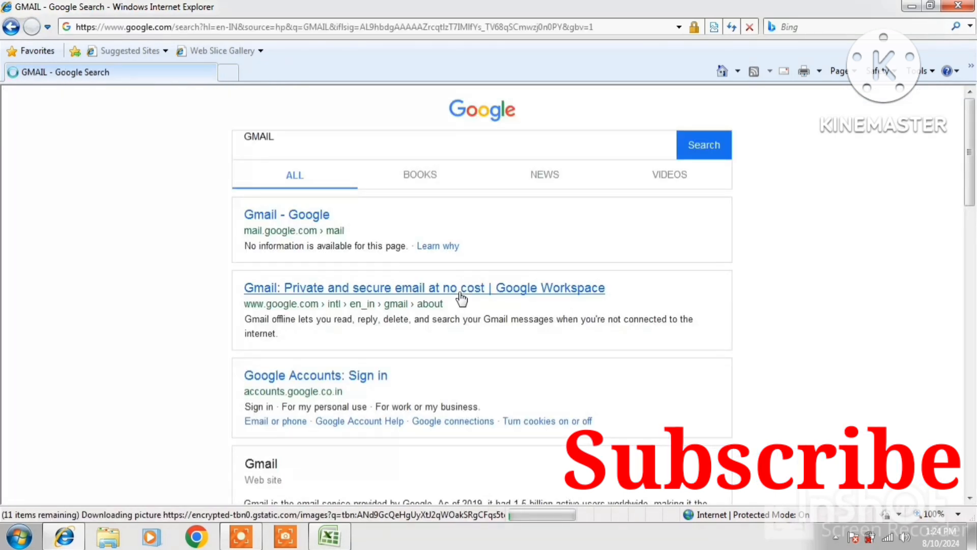
left_click(294, 229)
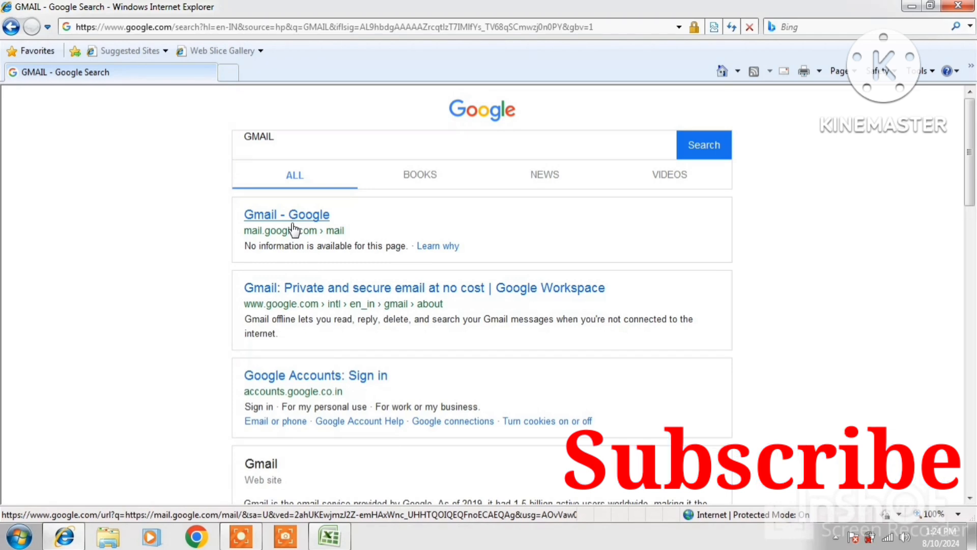
left_click(323, 219)
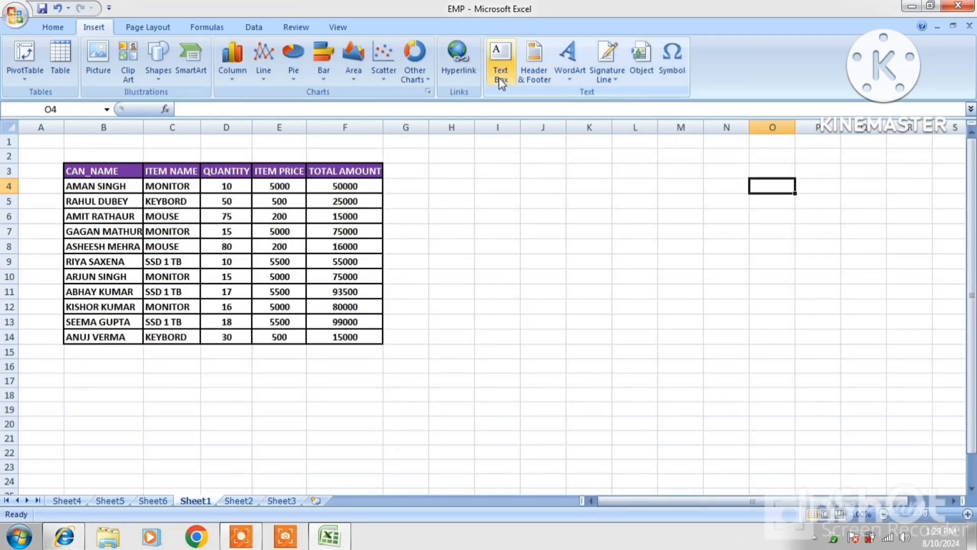
Draw a text box from K3 right of the table with a white-fill, red-outline shape style.
left_click(504, 64)
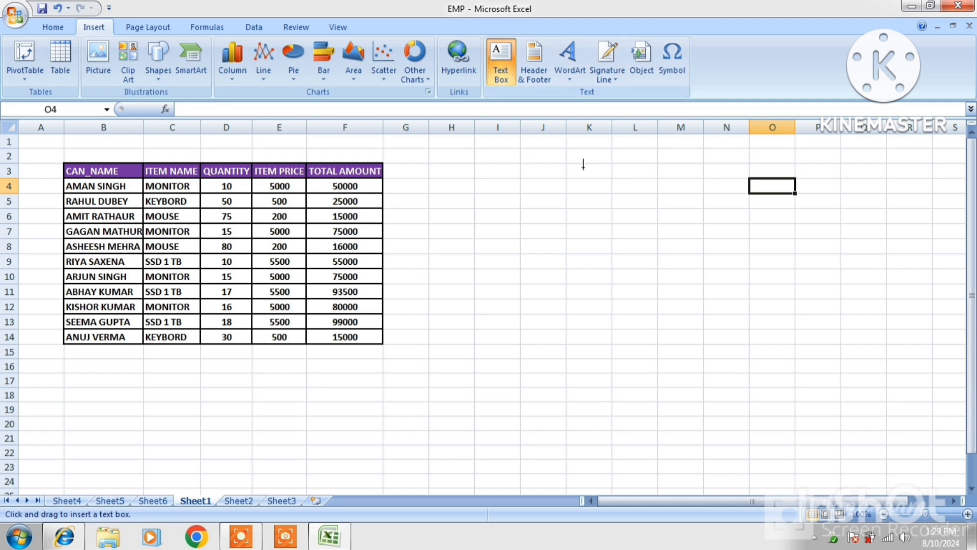
left_click_drag(601, 171, 823, 391)
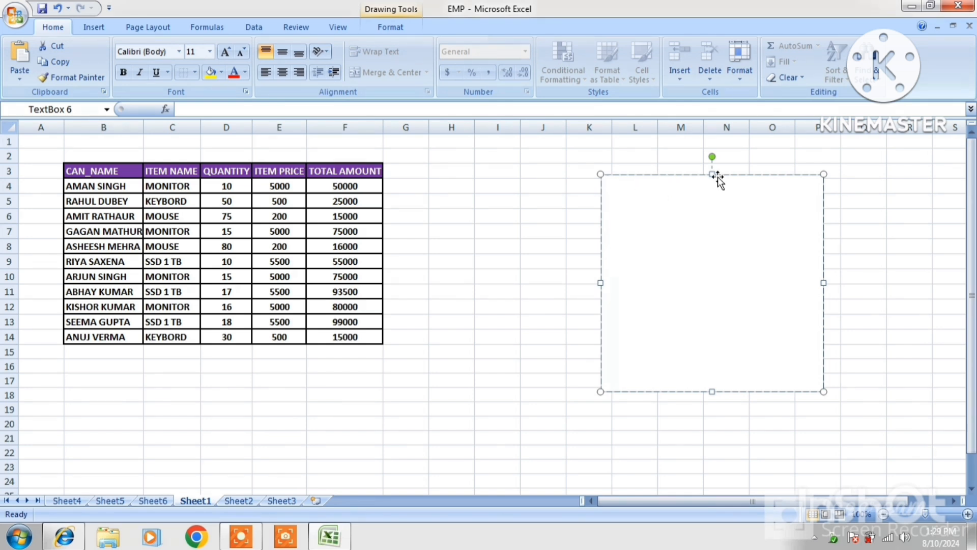
left_click(393, 29)
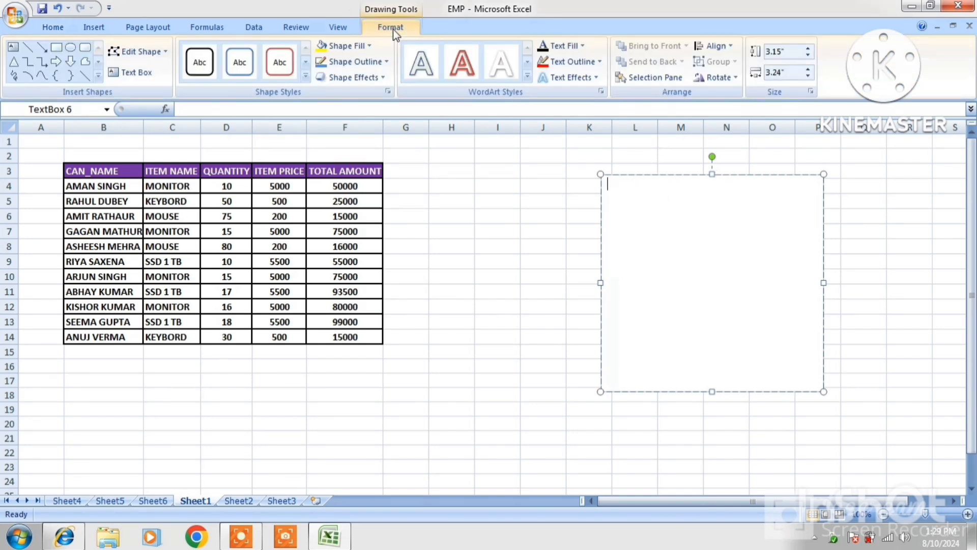
left_click(322, 48)
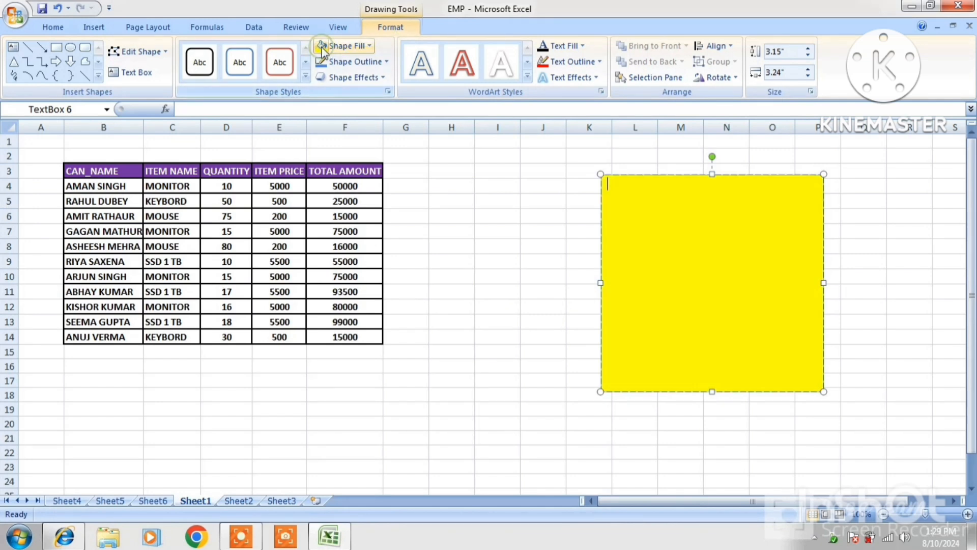
left_click(279, 66)
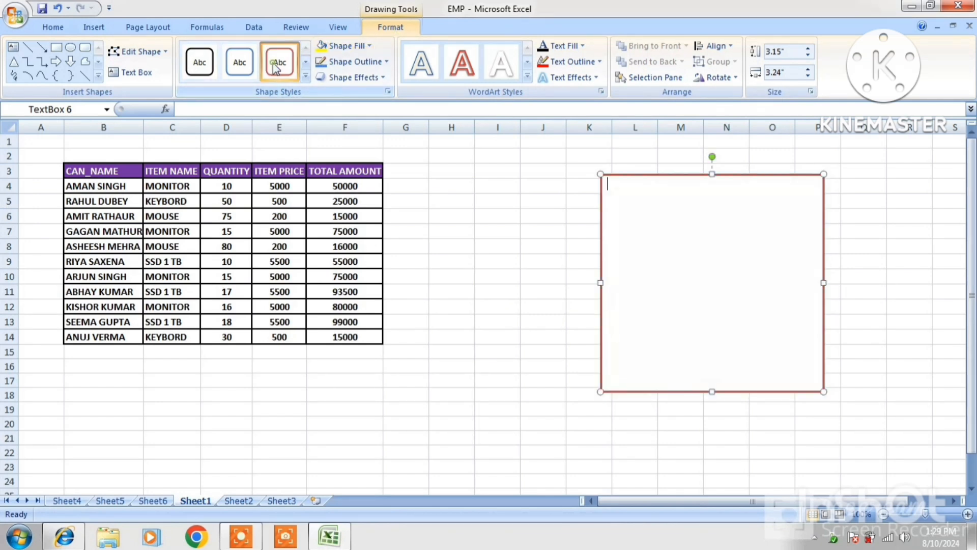
Type two lines of sample letters into the text box.
left_click(667, 246)
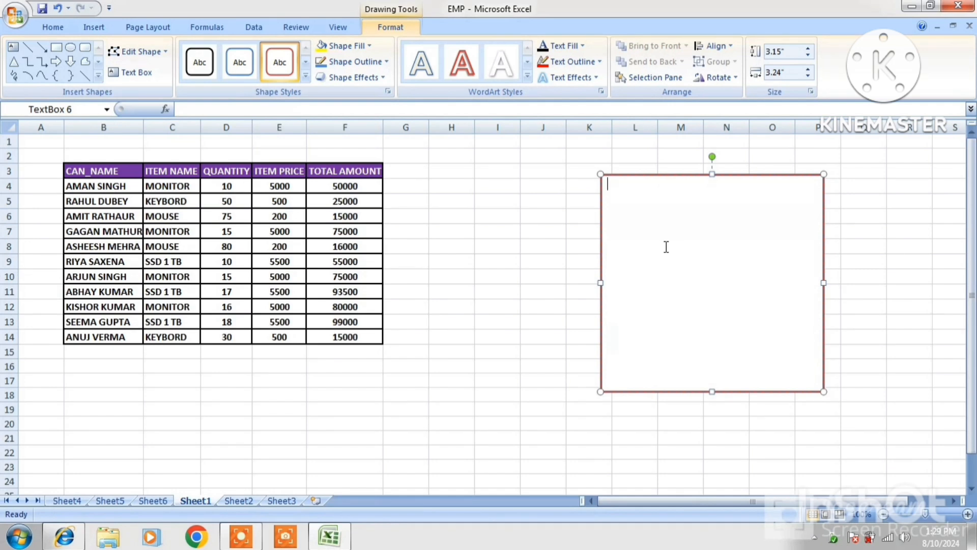
type("FHUFHDFHDSJHFDSJFHDSJFHDSJF")
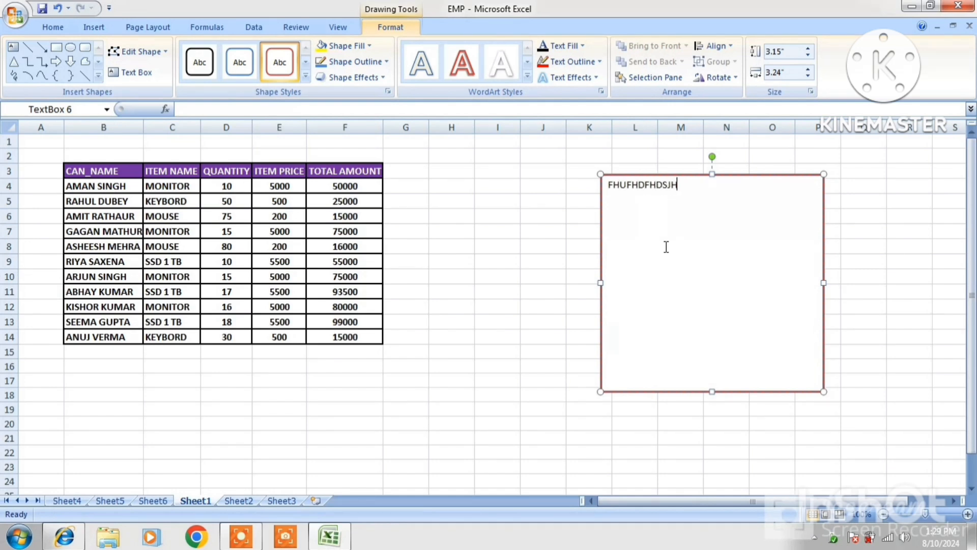
key("Return")
type("FDFJHDSFDSKFHDSJKFDSKJFKDS")
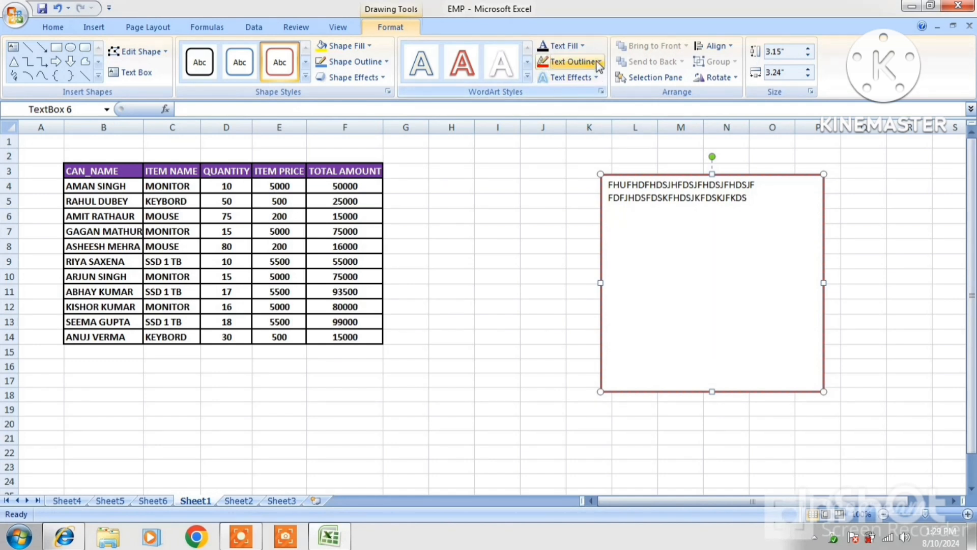
Give the text a dark red outline and the outlined WordArt style.
left_click(573, 61)
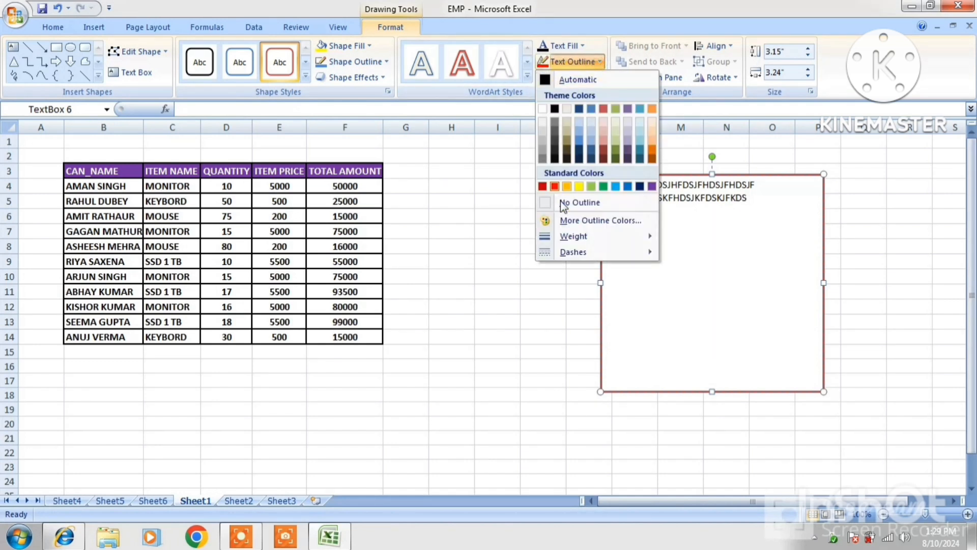
left_click(640, 185)
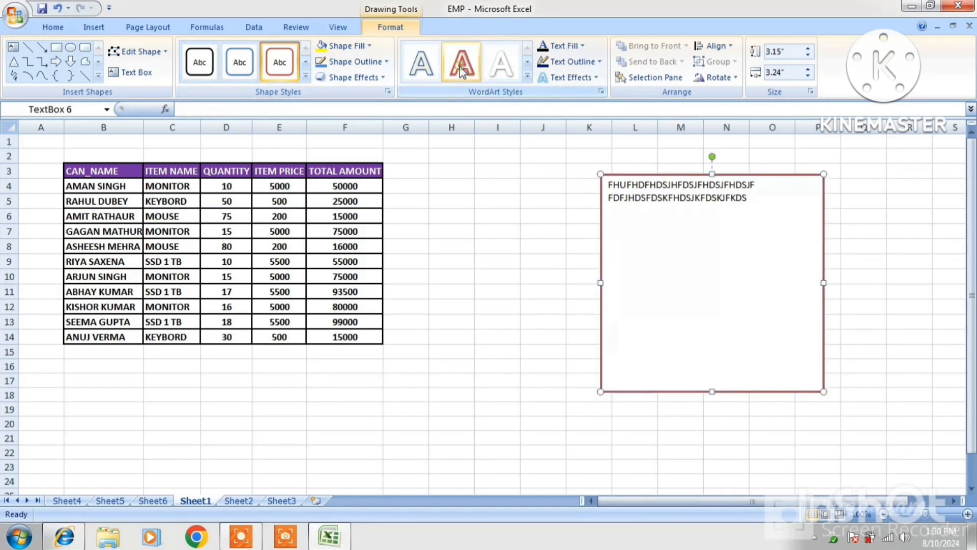
left_click(609, 186)
left_click_drag(609, 186, 689, 213)
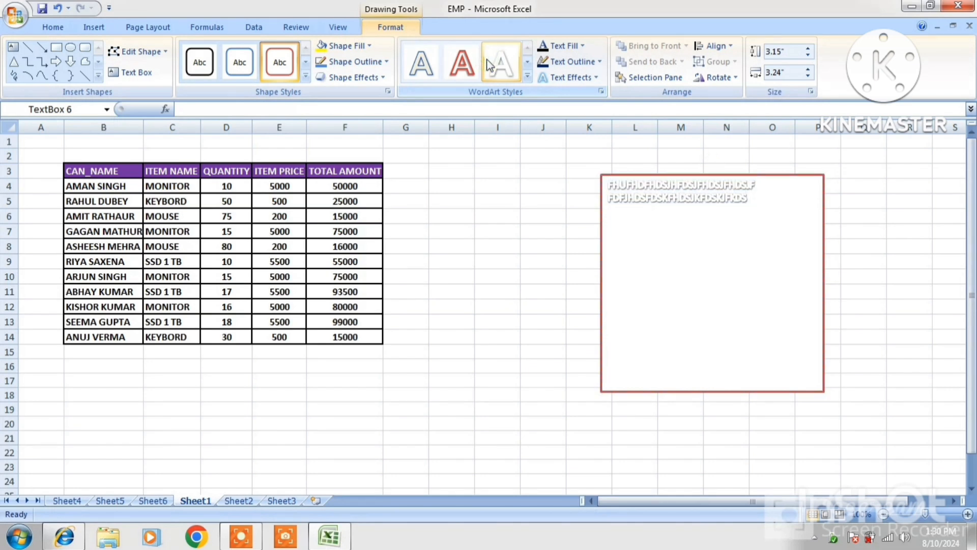
left_click(441, 63)
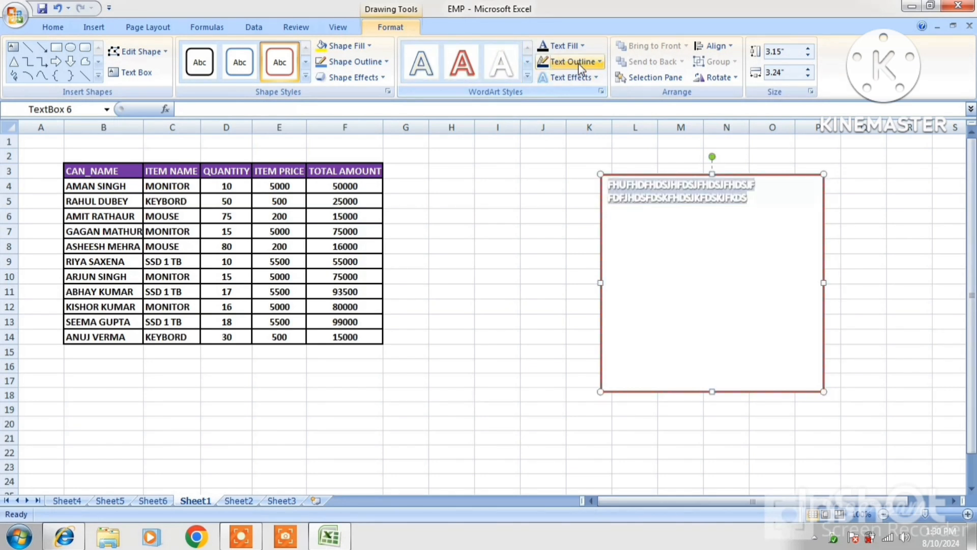
Add a reddish glow to the text and enlarge its font size.
left_click(577, 81)
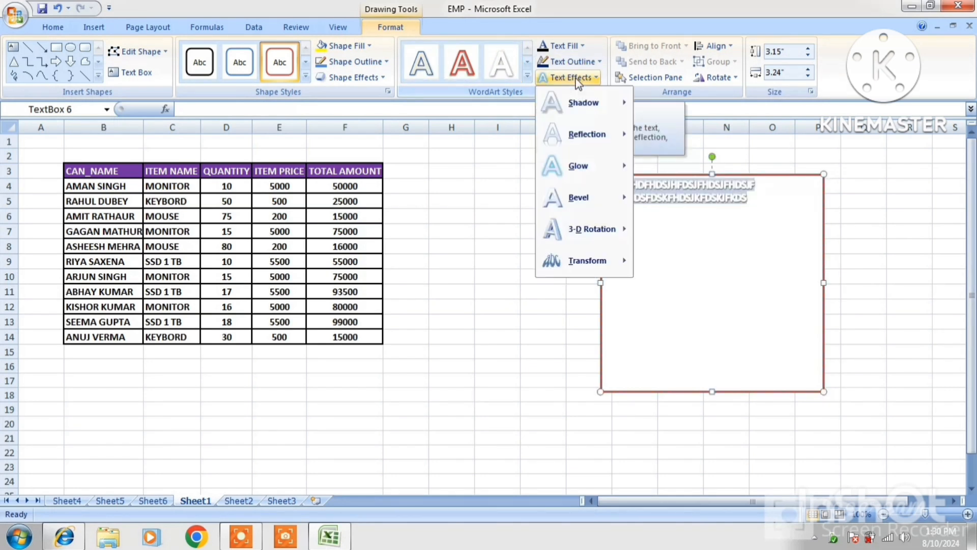
mouse_move(578, 171)
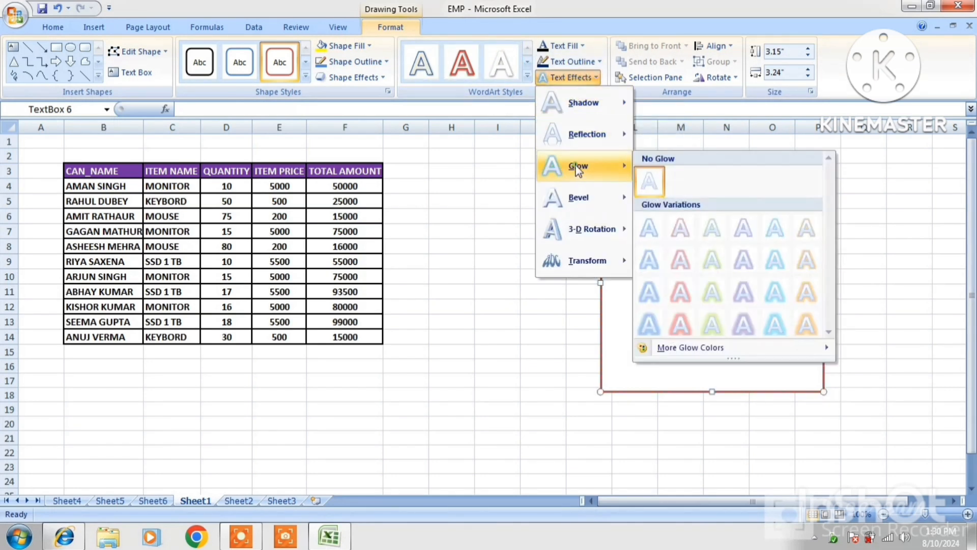
left_click(693, 238)
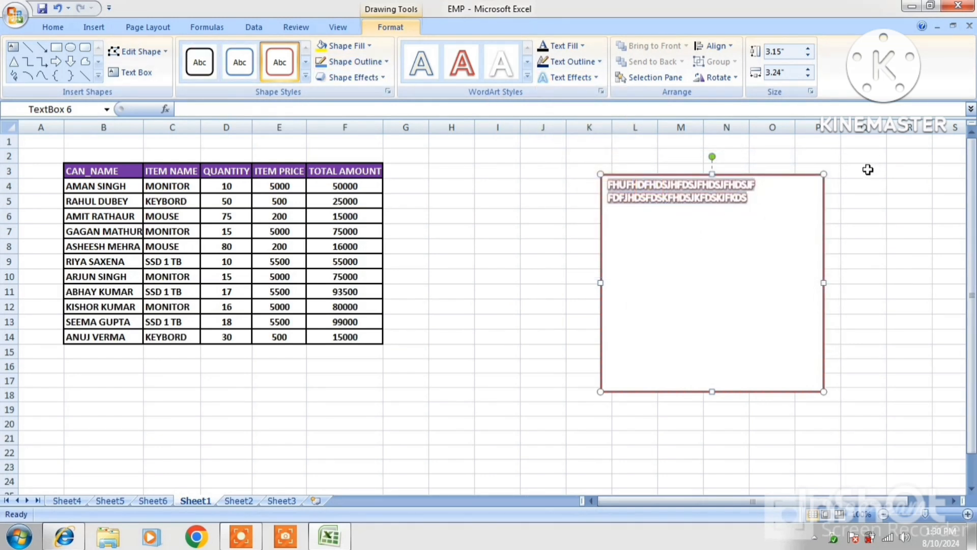
key("ctrl+a")
key("ctrl+shift+period")
key("ctrl+shift+period")
key("ctrl+shift+period")
key("ctrl+shift+period")
key("ctrl+shift+period")
key("ctrl+shift+period")
key("ctrl+shift+period")
key("ctrl+shift+period")
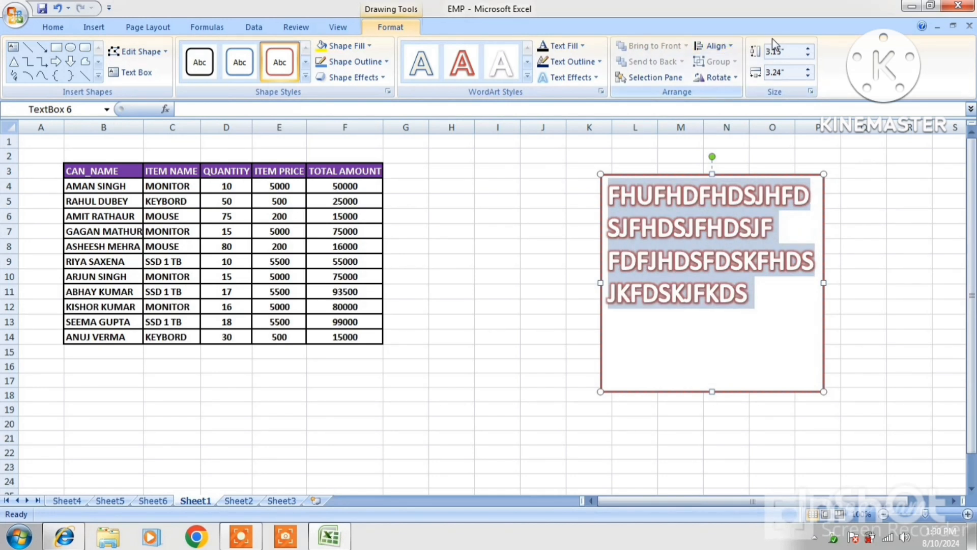
Set the text box height to 2.6 inches.
left_click(808, 48)
left_click(808, 49)
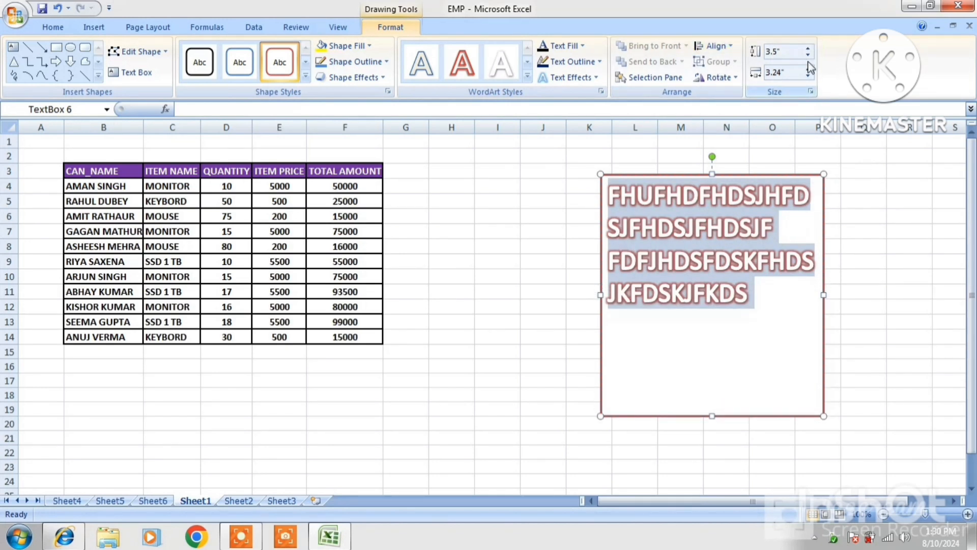
left_click(808, 56)
left_click(809, 56)
left_click(808, 56)
left_click(808, 56)
left_click(808, 56)
left_click(808, 56)
left_click(808, 56)
left_click(808, 56)
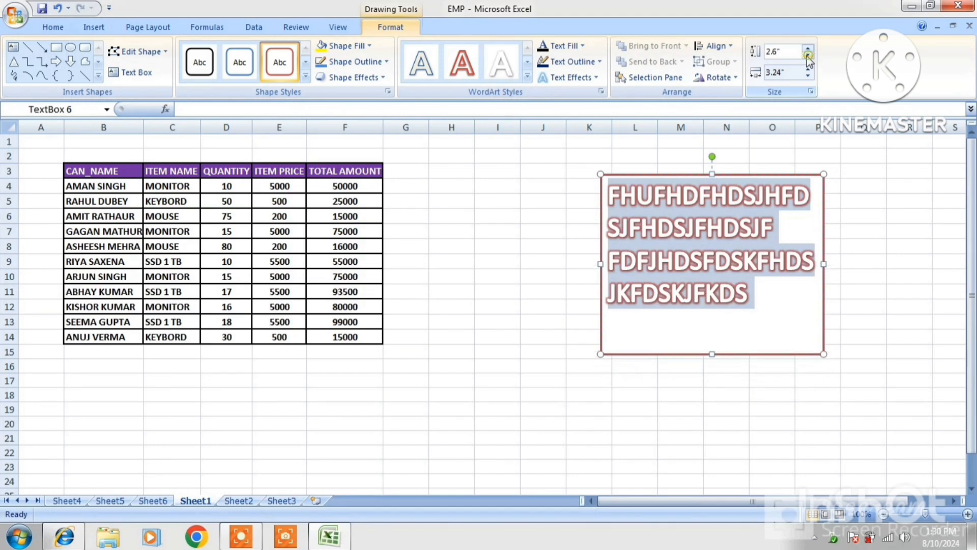
Cut the letters out of the text box and fill it with the portrait photo from D:\IMAGE.
right_click(634, 210)
left_click(654, 220)
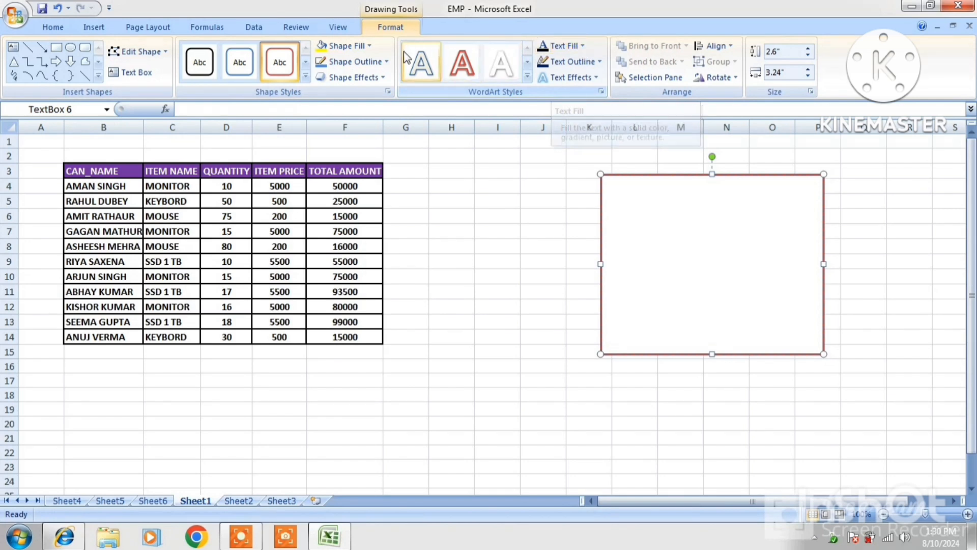
left_click(371, 50)
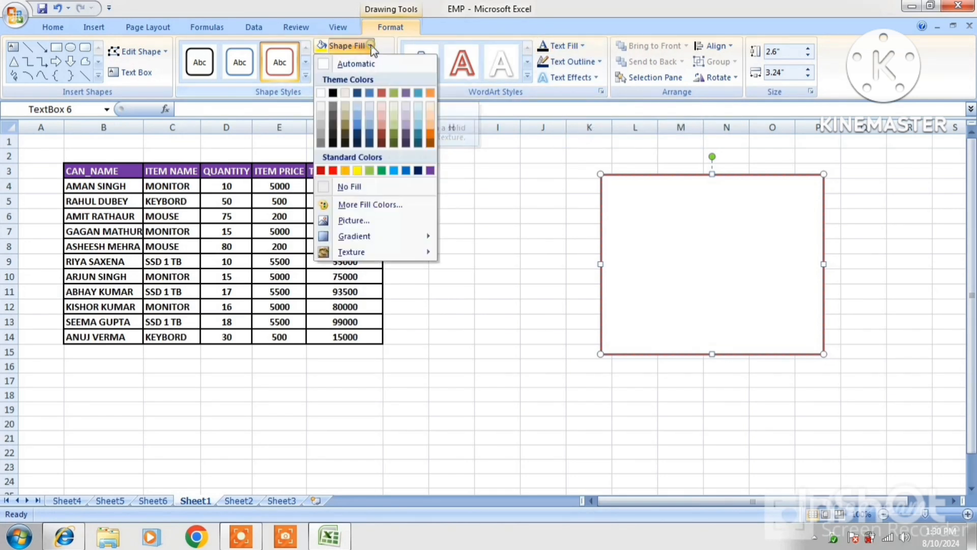
left_click(356, 220)
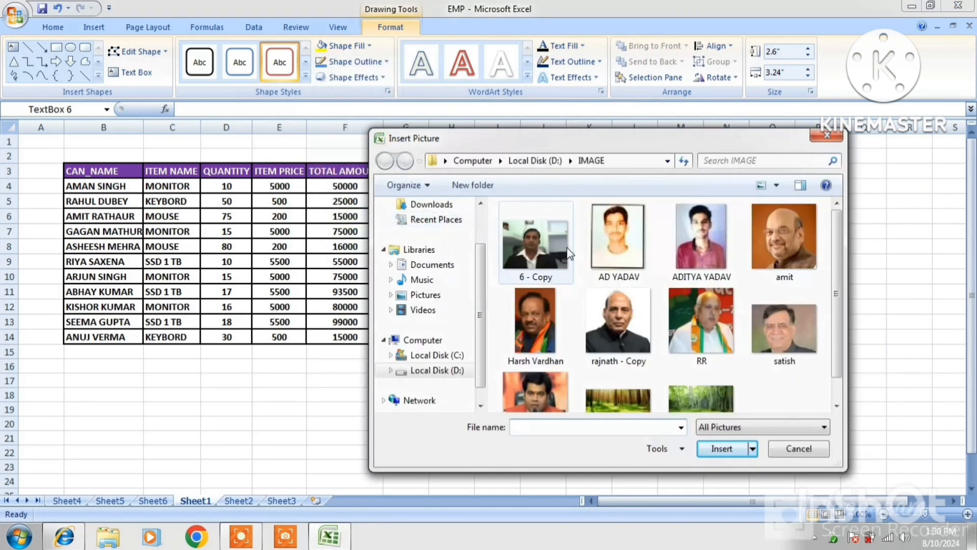
left_click(765, 229)
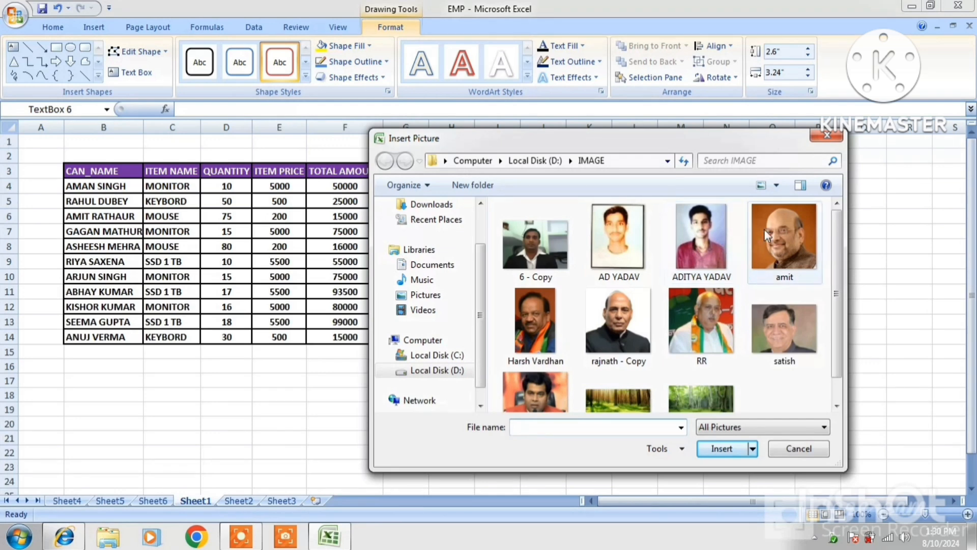
left_click(721, 448)
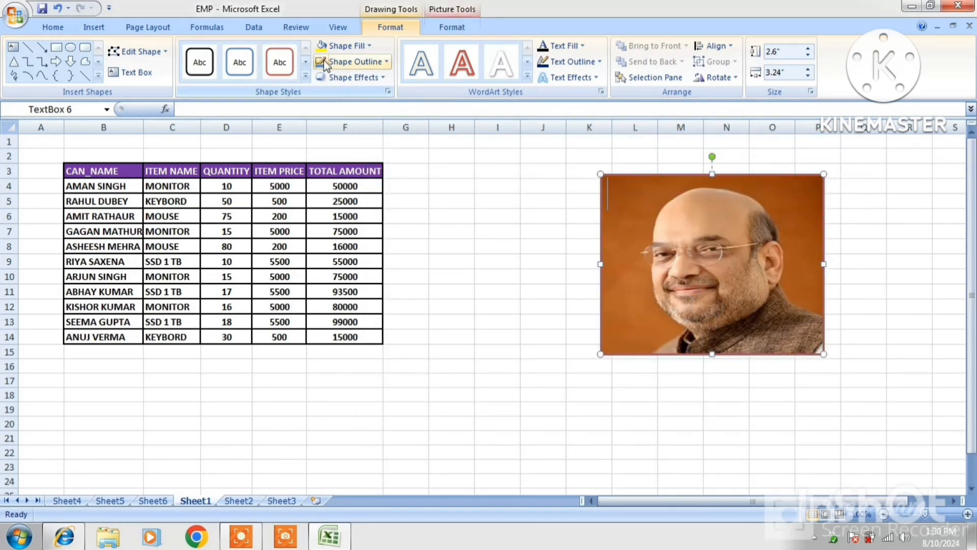
Give the photo a red border and a bevel effect.
left_click(349, 62)
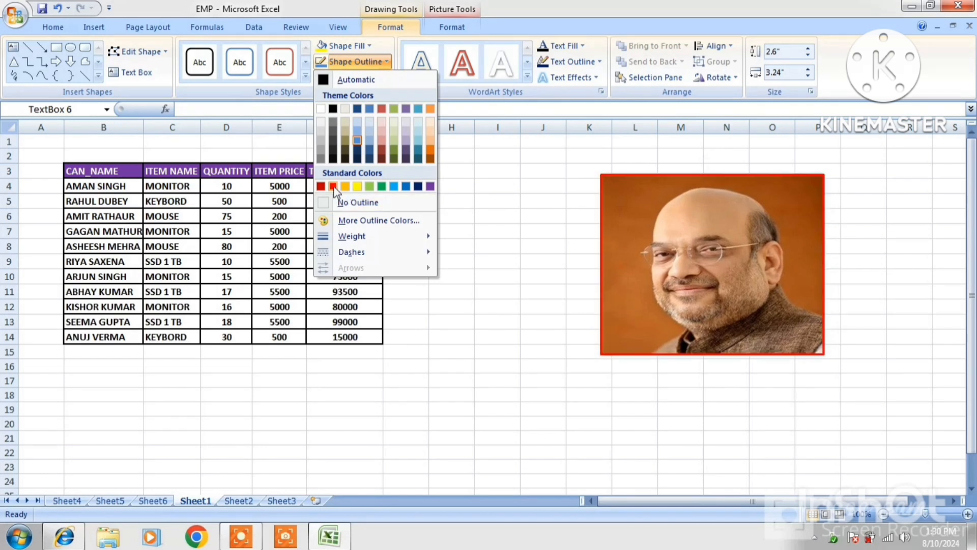
left_click(332, 186)
left_click(359, 78)
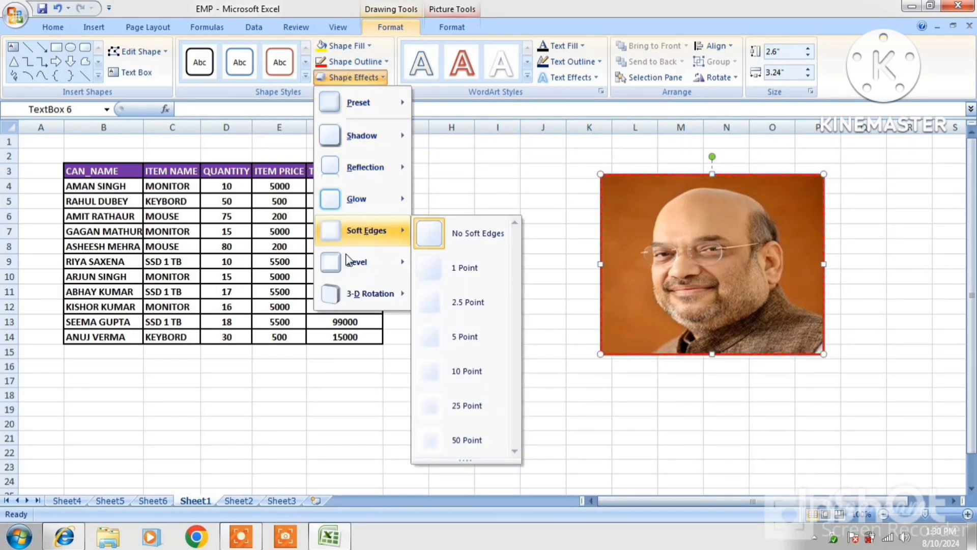
mouse_move(347, 261)
left_click(463, 338)
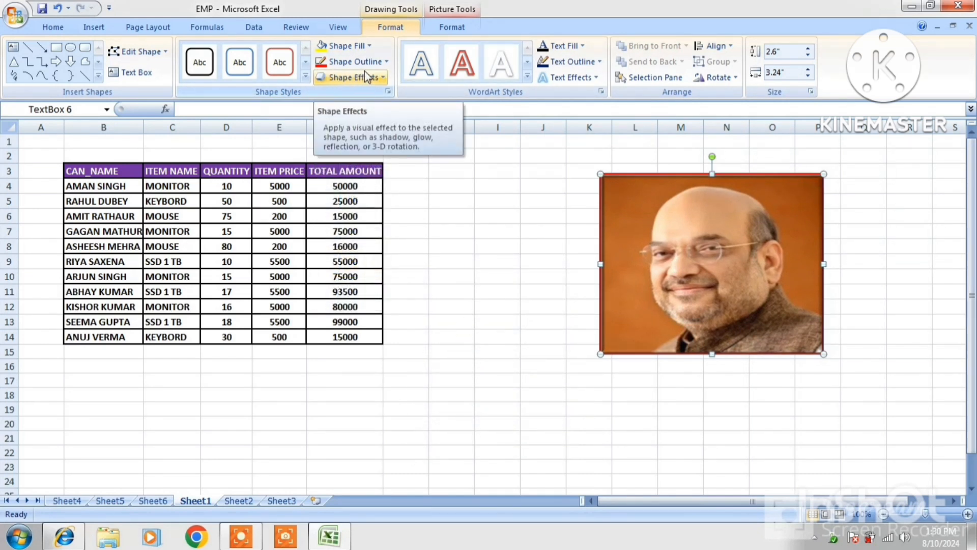
Rotate the photo 90° left, then turn it back upright.
left_click(731, 78)
left_click(726, 110)
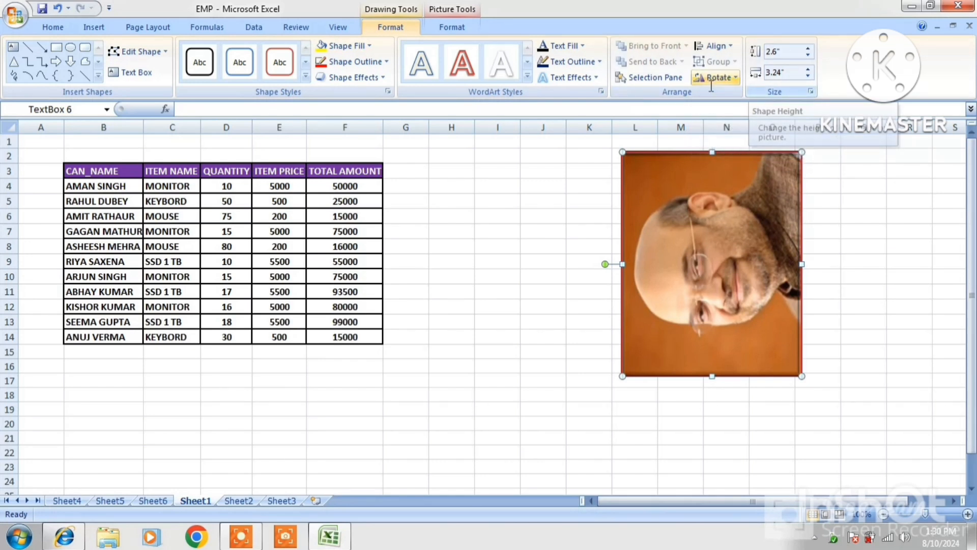
left_click(712, 77)
left_click(715, 93)
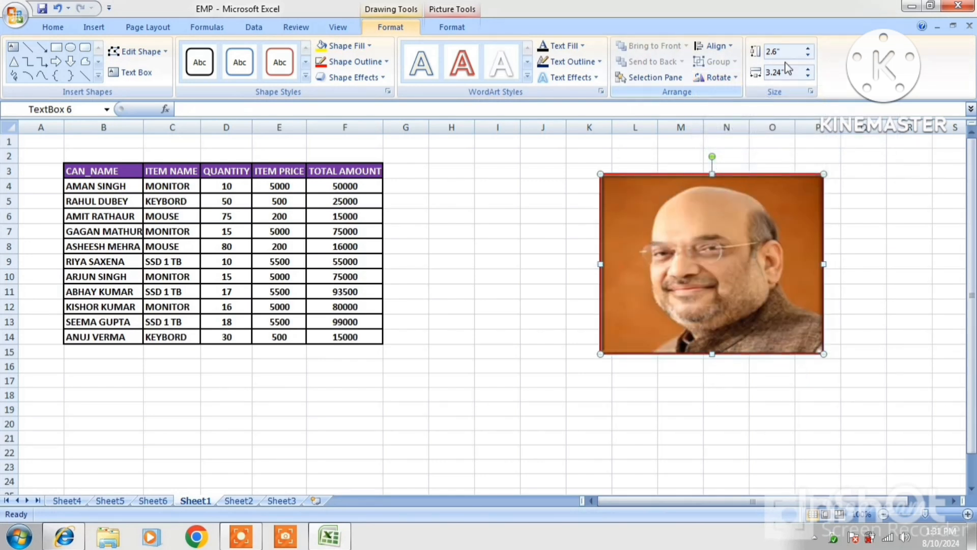
Resize the photo to 3.1 inches high by 3.4 inches wide.
left_click(808, 69)
left_click(808, 69)
left_click(808, 70)
left_click(809, 69)
left_click(808, 69)
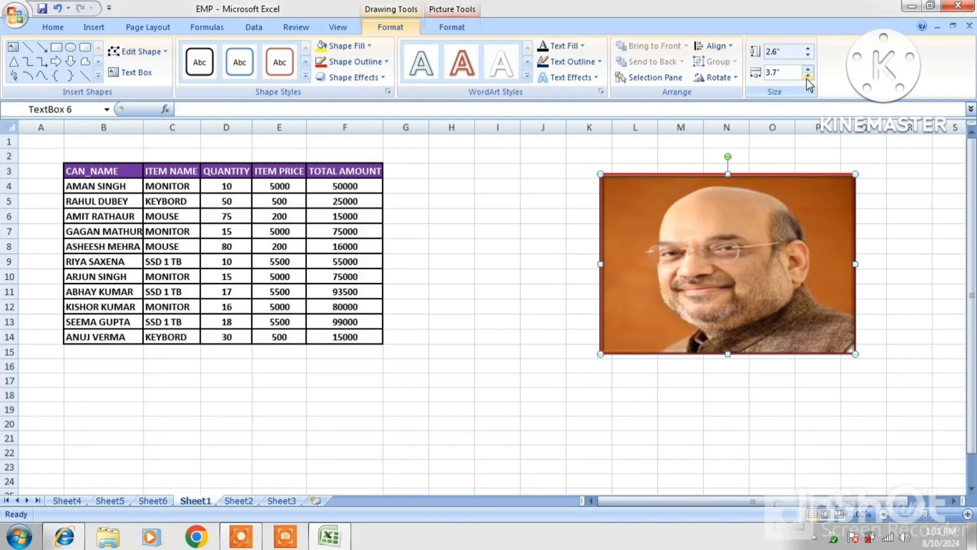
left_click(808, 76)
left_click(808, 76)
left_click(809, 76)
left_click(808, 48)
left_click(808, 48)
left_click(808, 49)
left_click(808, 49)
left_click(808, 49)
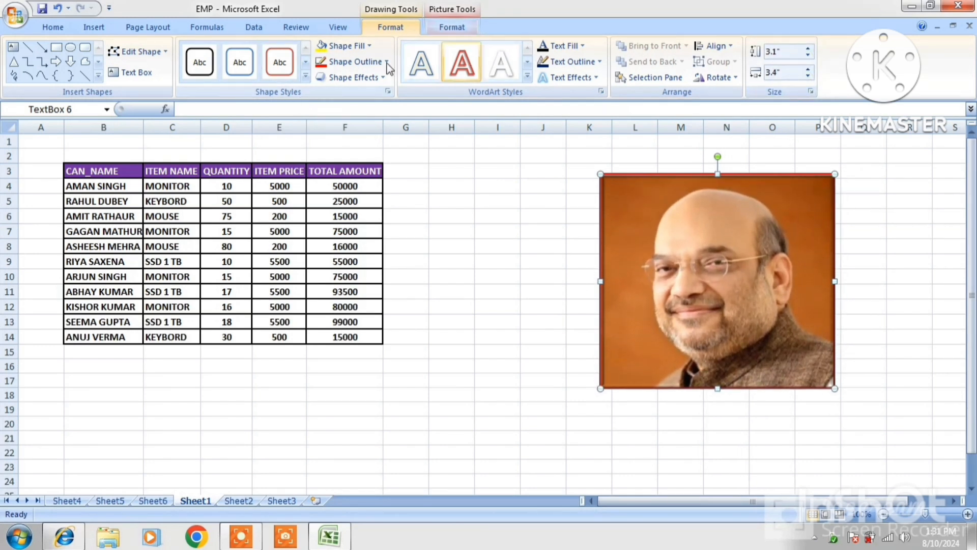
left_click(94, 28)
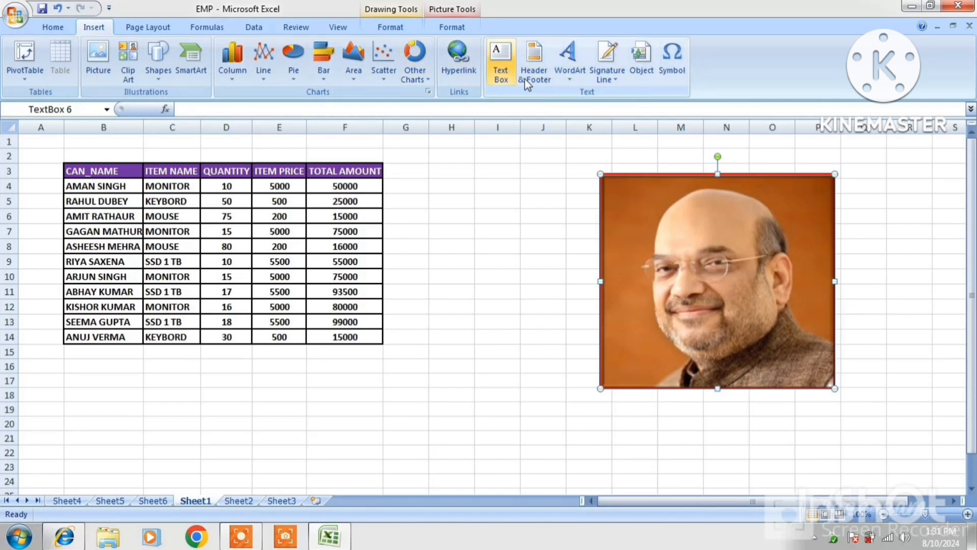
Enter 'SALARY SHEET' in the centre section of the page header.
left_click(205, 152)
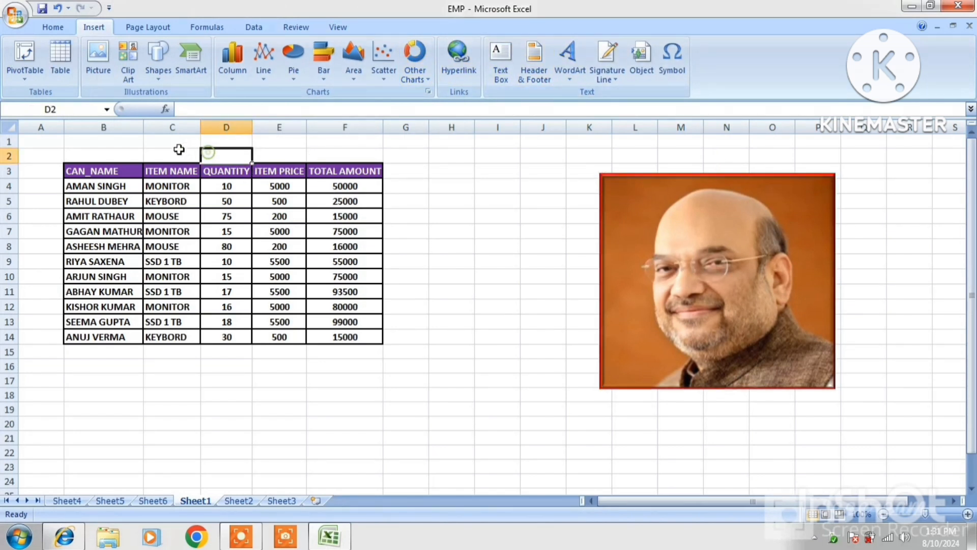
left_click(179, 153)
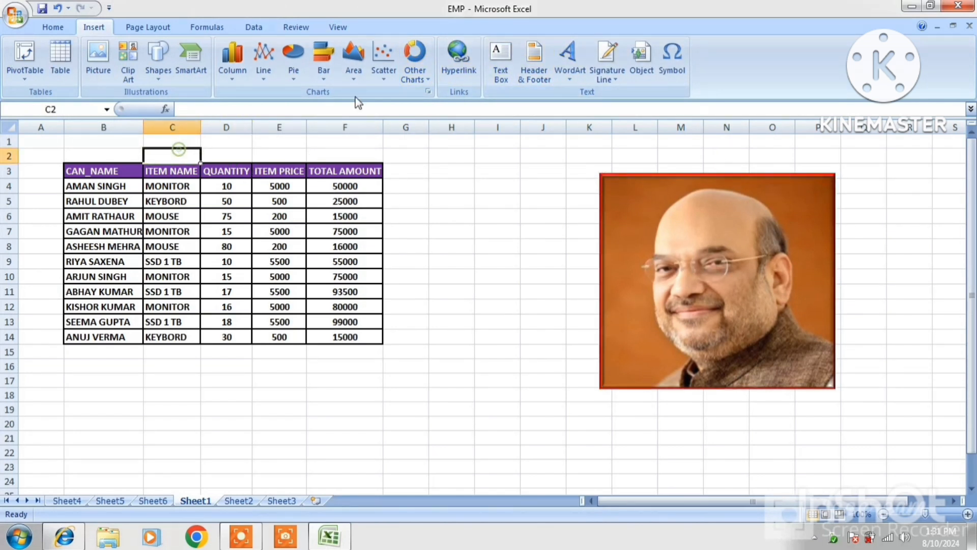
left_click(535, 66)
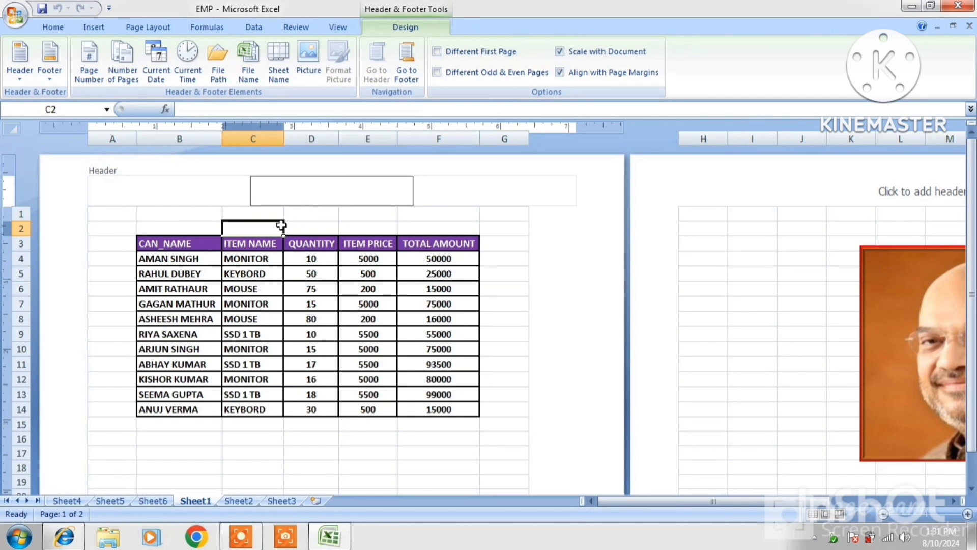
left_click(315, 214)
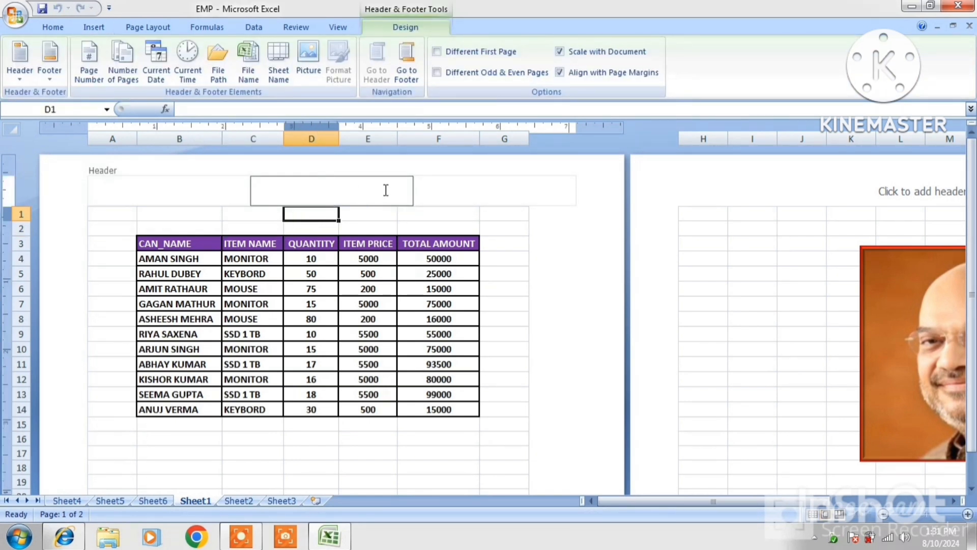
type("LARY SHEET")
left_click(456, 203)
left_click(358, 185)
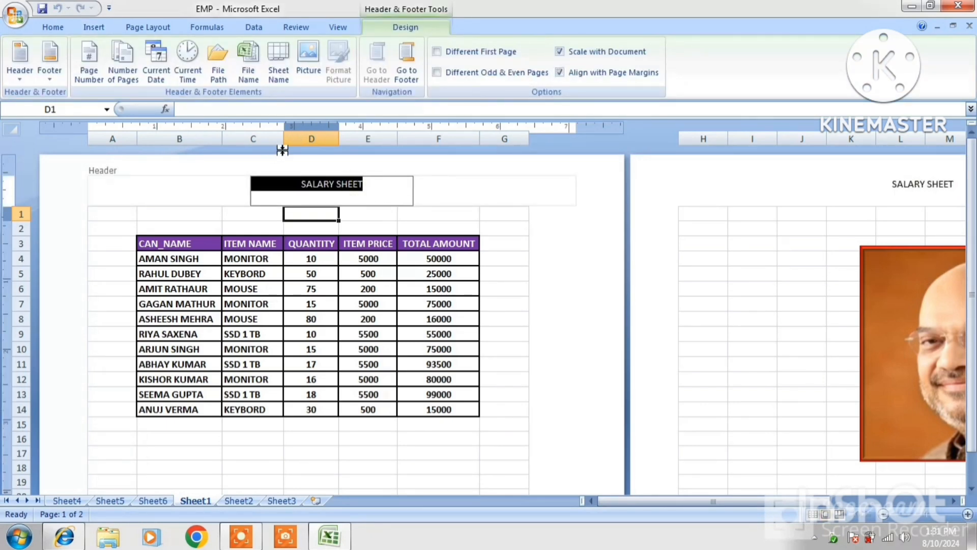
Finish the header and enter 'PAGE 1' in the centre page footer.
left_click(531, 258)
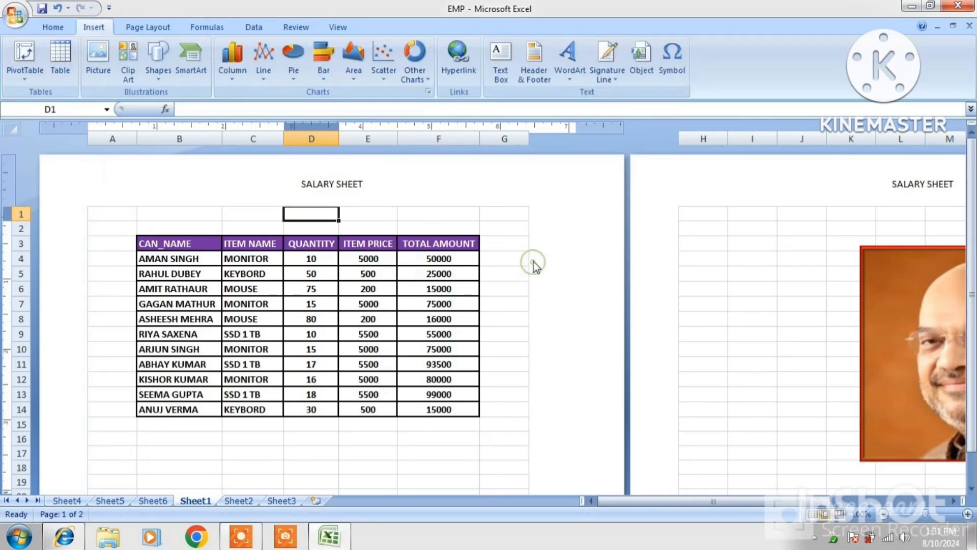
scroll(533, 262, "down", 5)
scroll(533, 262, "down", 8)
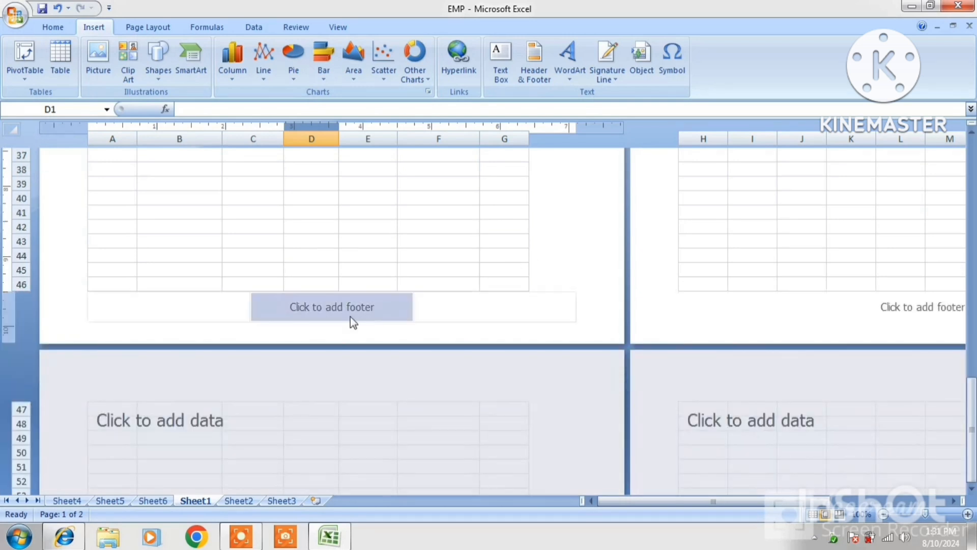
left_click(350, 316)
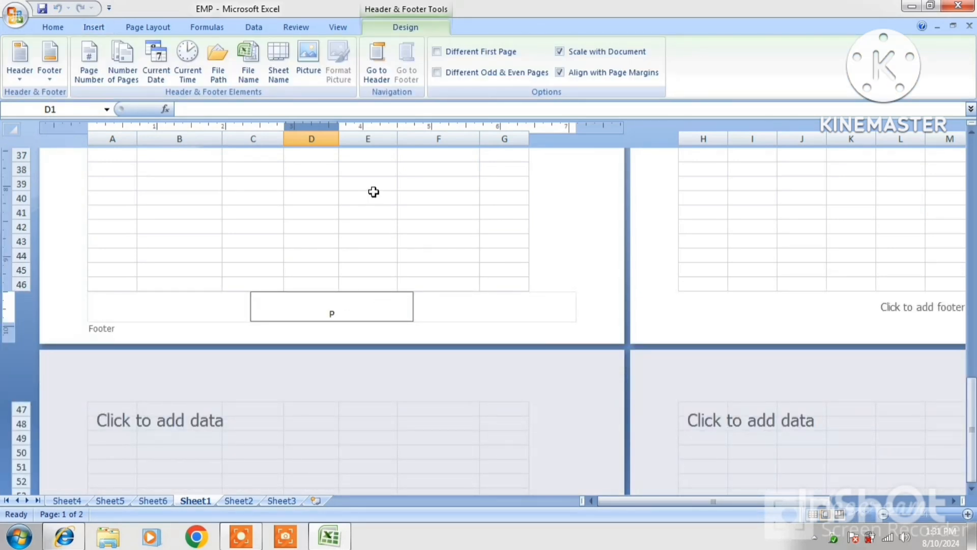
type("PAGE 1")
left_click(589, 214)
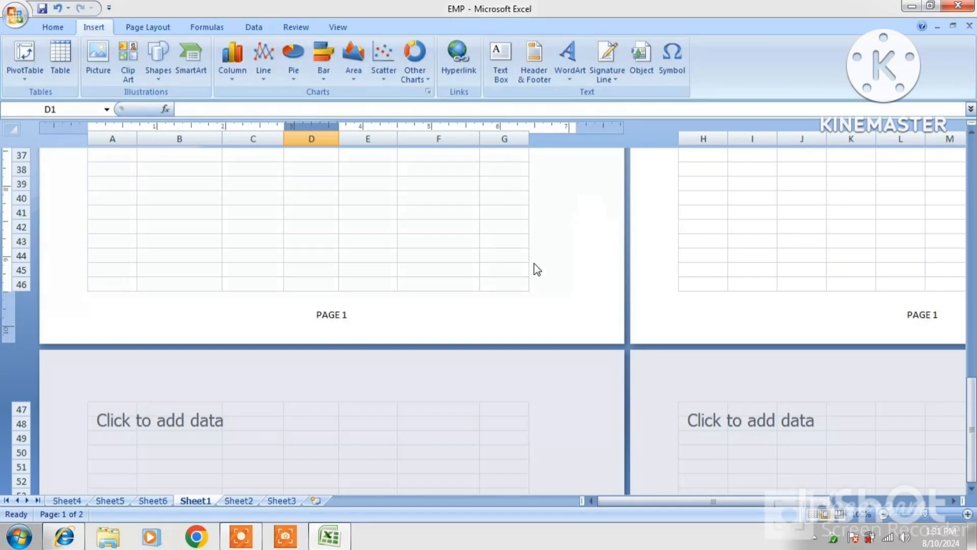
Check the PAGE 1 footer and SALARY SHEET header with Go to Footer and Go to Header.
scroll(528, 240, "up", 10)
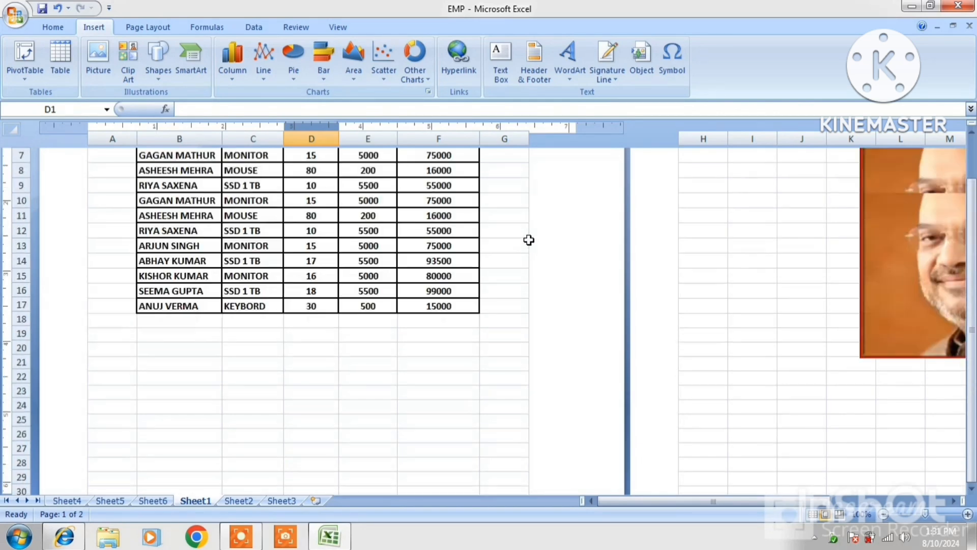
scroll(528, 239, "up", 3)
scroll(434, 225, "down", 18)
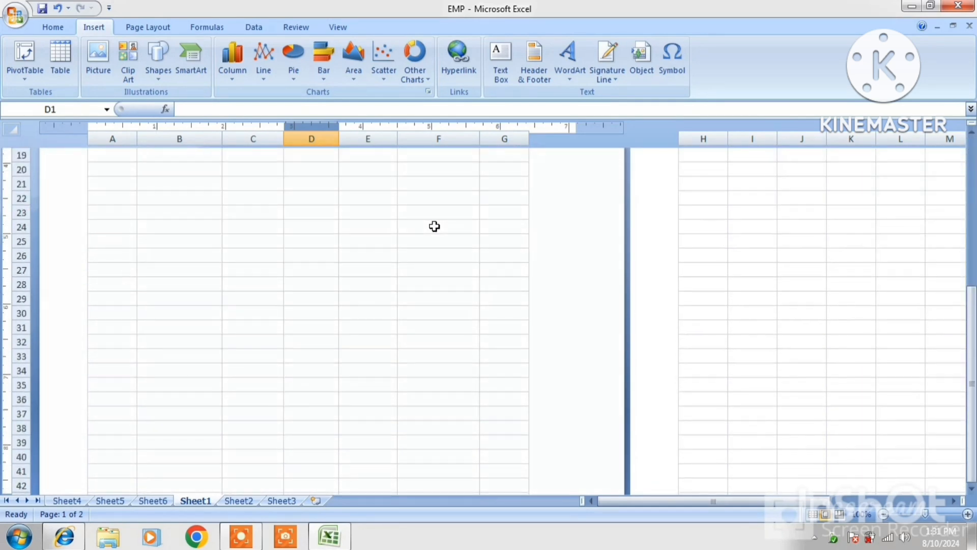
scroll(434, 226, "up", 12)
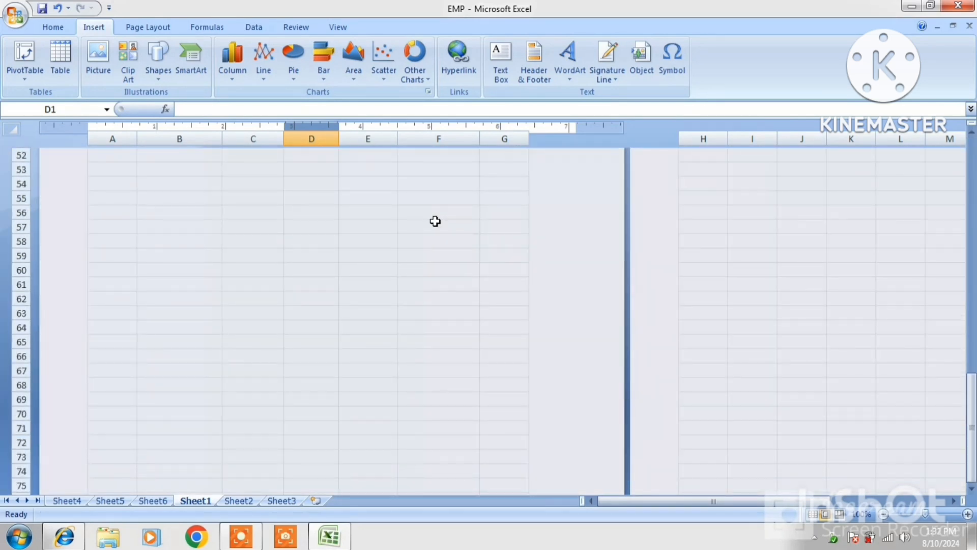
scroll(435, 222, "up", 6)
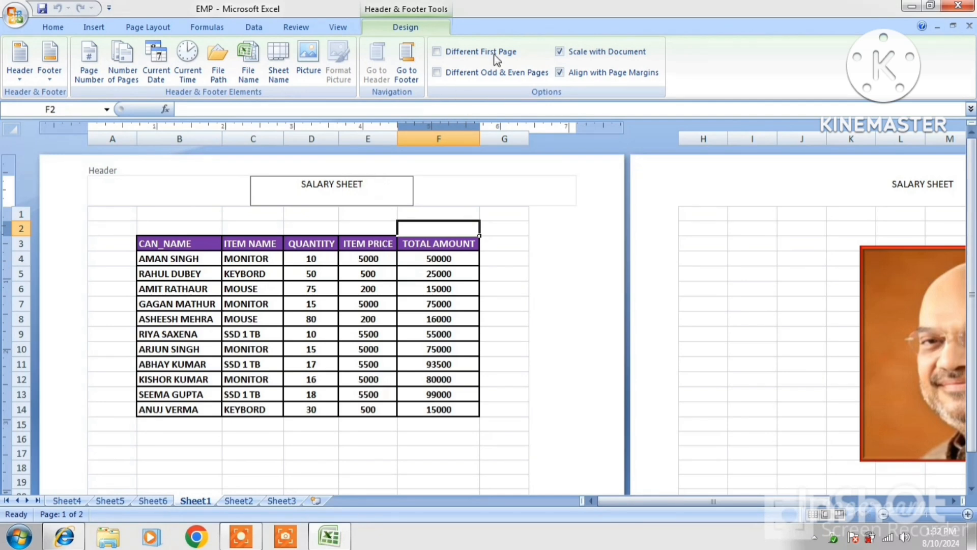
left_click(405, 70)
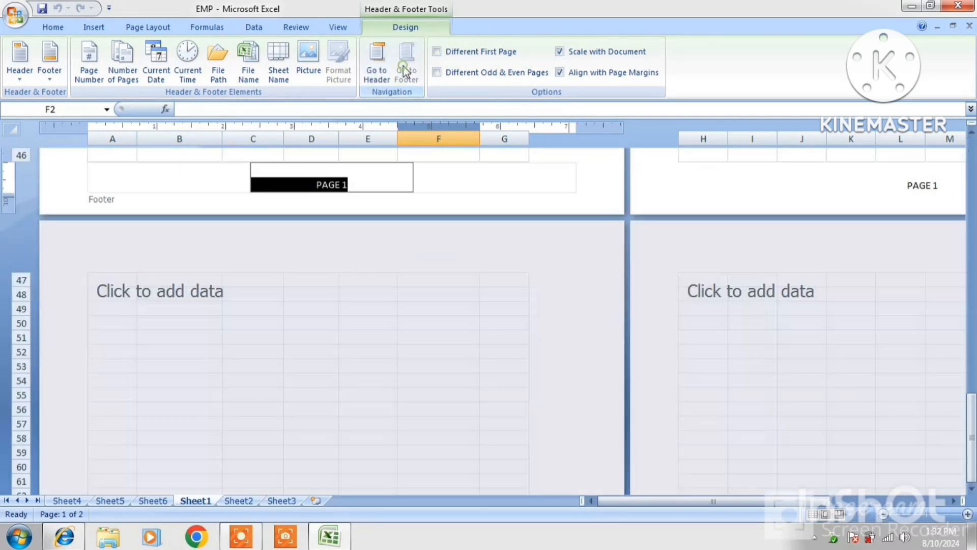
left_click(377, 69)
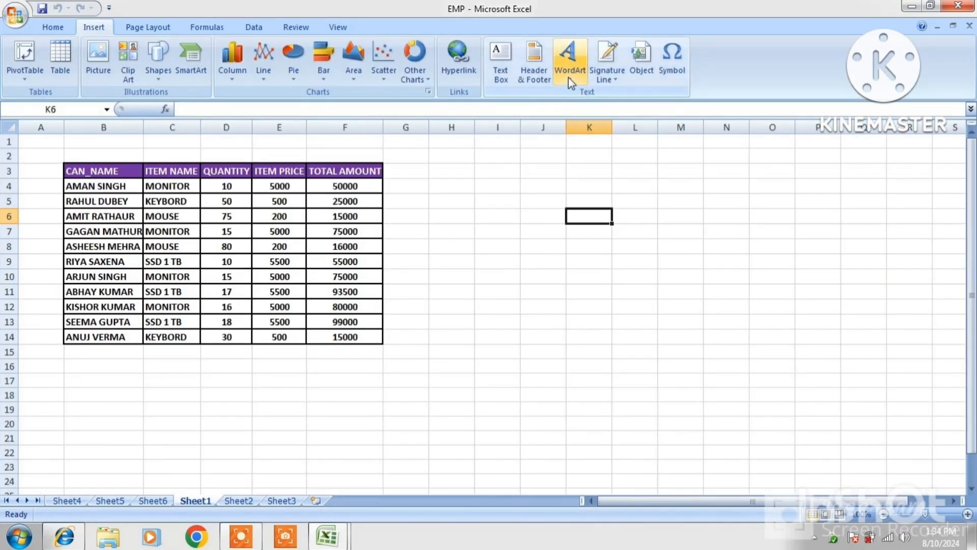
Insert red-outline WordArt reading 'Rashtriya Computer' and position it beside the sales table.
left_click(571, 81)
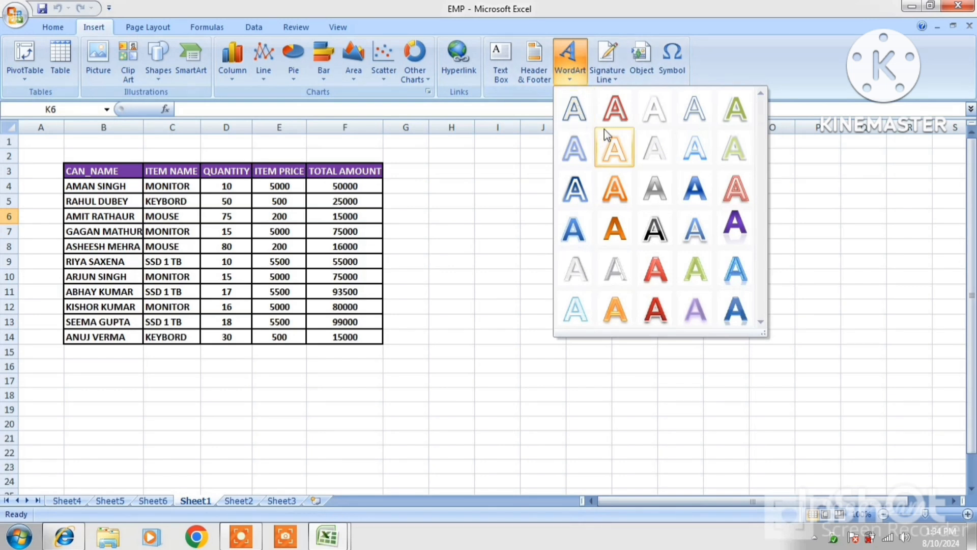
left_click(615, 108)
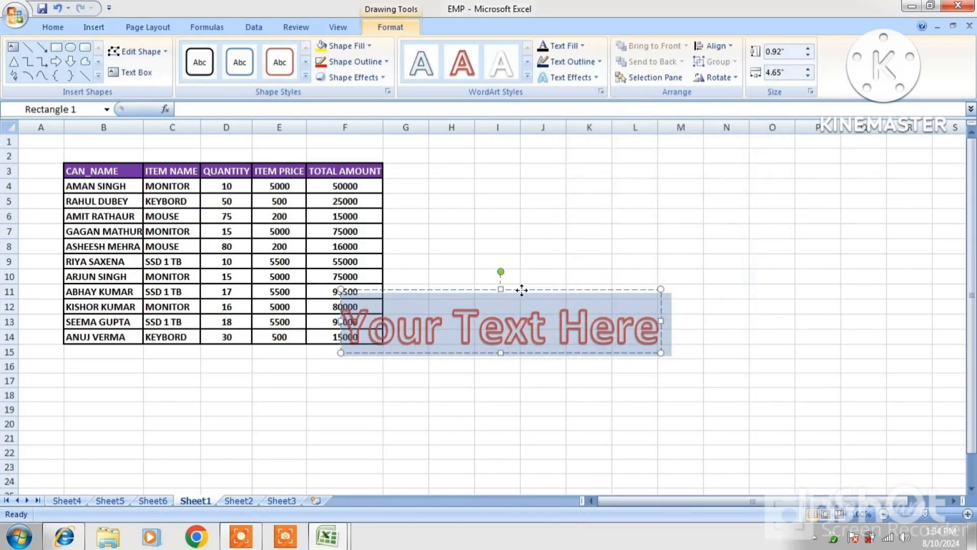
left_click_drag(522, 290, 701, 179)
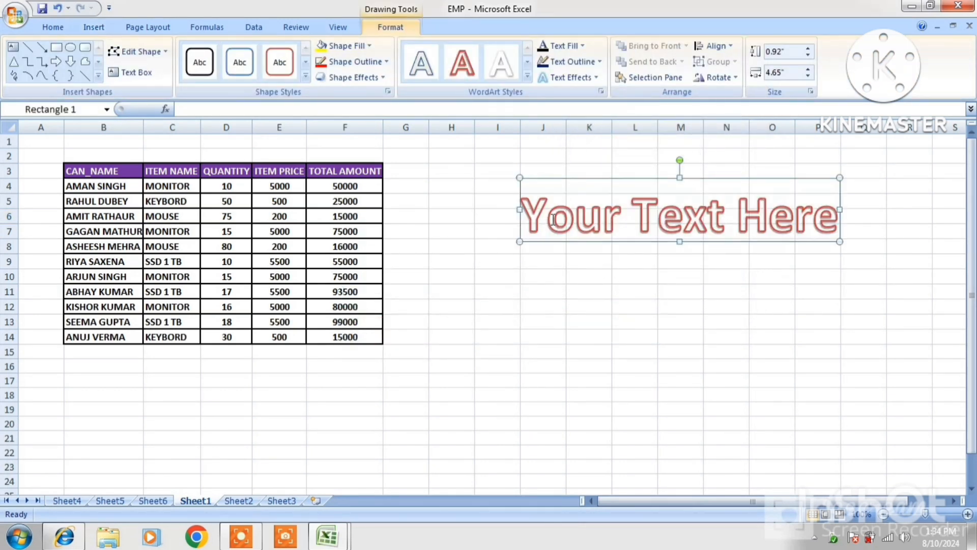
type("R")
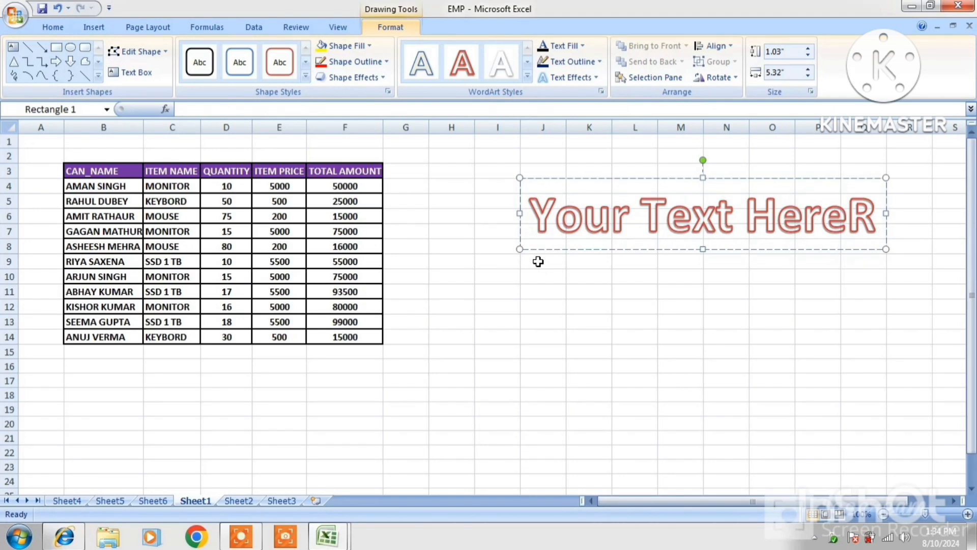
key("BackSpace")
key("BackSpace")
key("BackSpace")
key("BackSpace")
key("BackSpace")
key("BackSpace")
key("BackSpace")
key("BackSpace")
key("BackSpace")
key("BackSpace")
key("BackSpace")
key("BackSpace")
key("BackSpace")
key("BackSpace")
key("BackSpace")
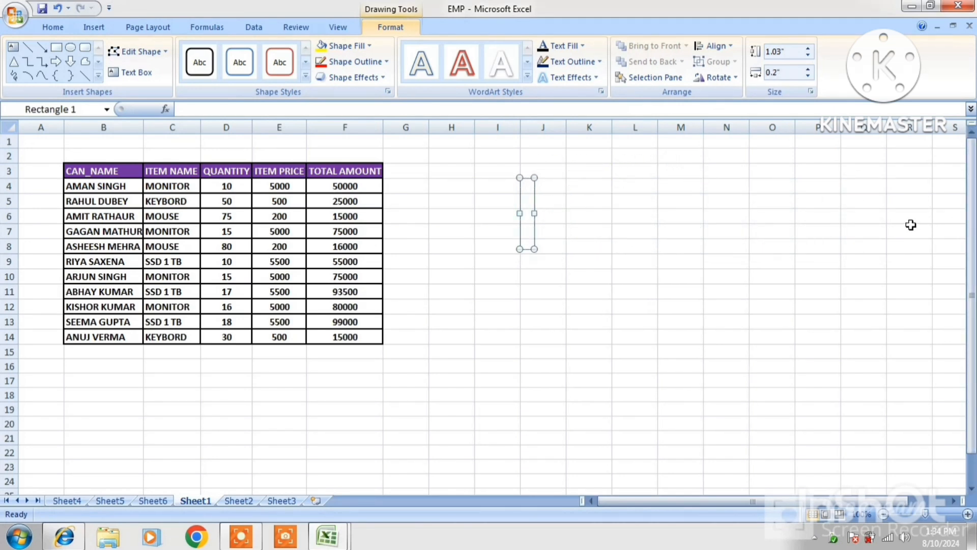
type("Ras")
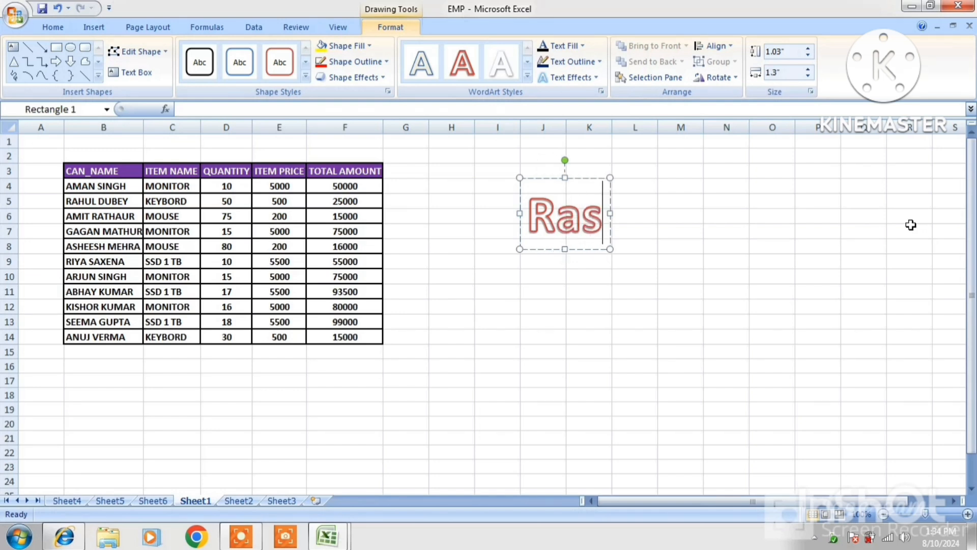
type("htriya Computer")
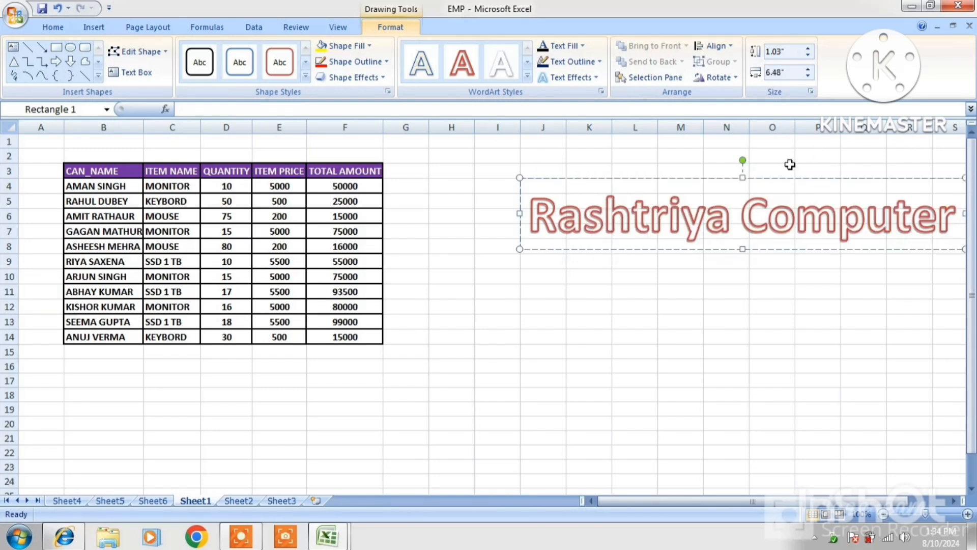
left_click_drag(786, 180, 697, 184)
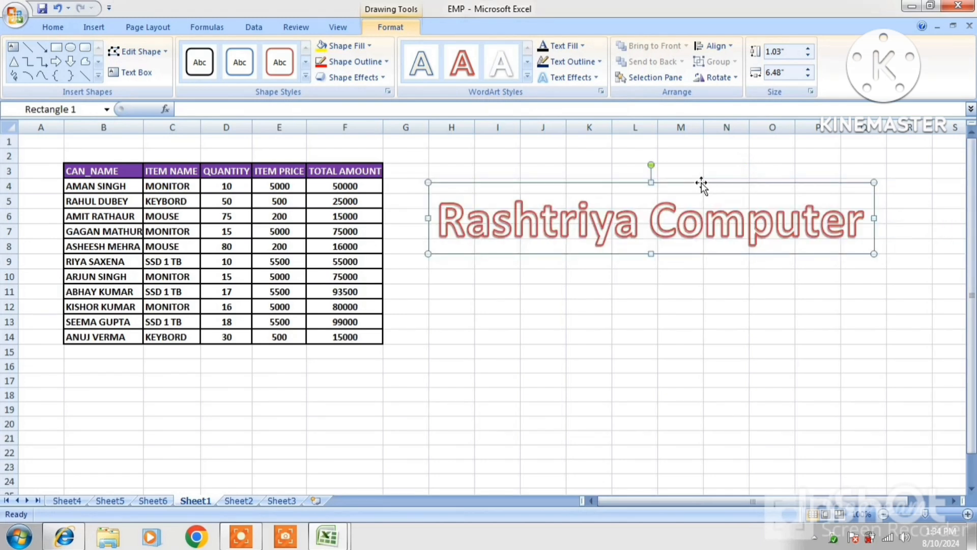
Apply the white-fill, red-outline shape style, then fill the banner rectangle dark red.
left_click(325, 46)
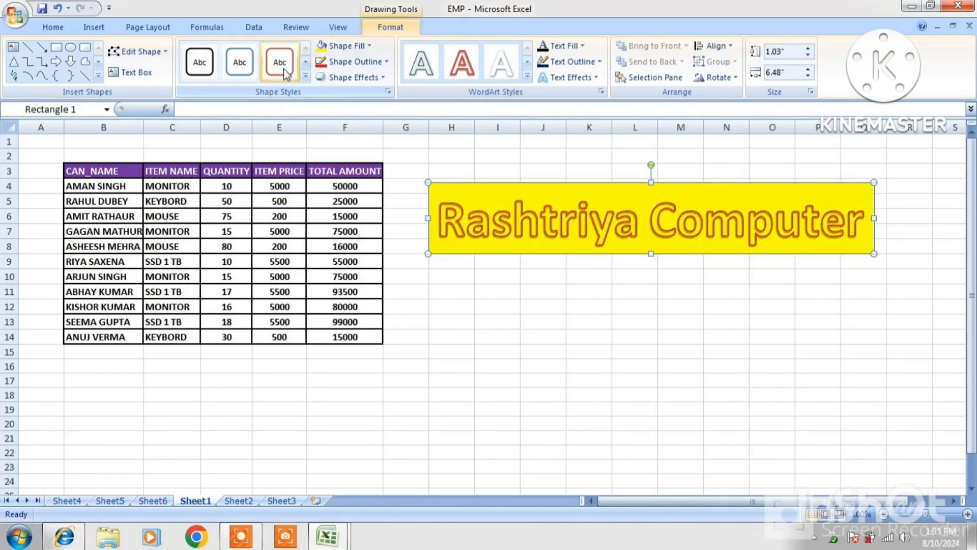
left_click(283, 67)
left_click(340, 47)
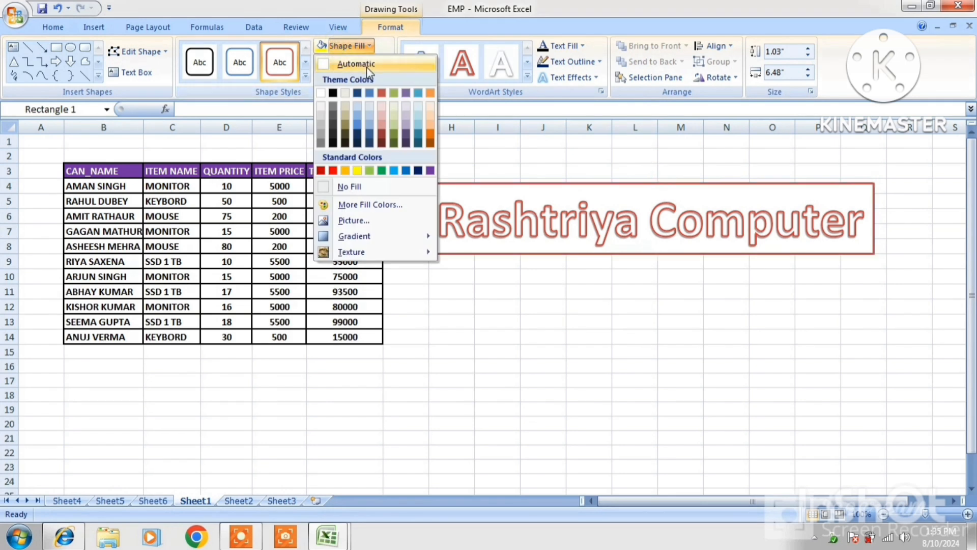
left_click(337, 46)
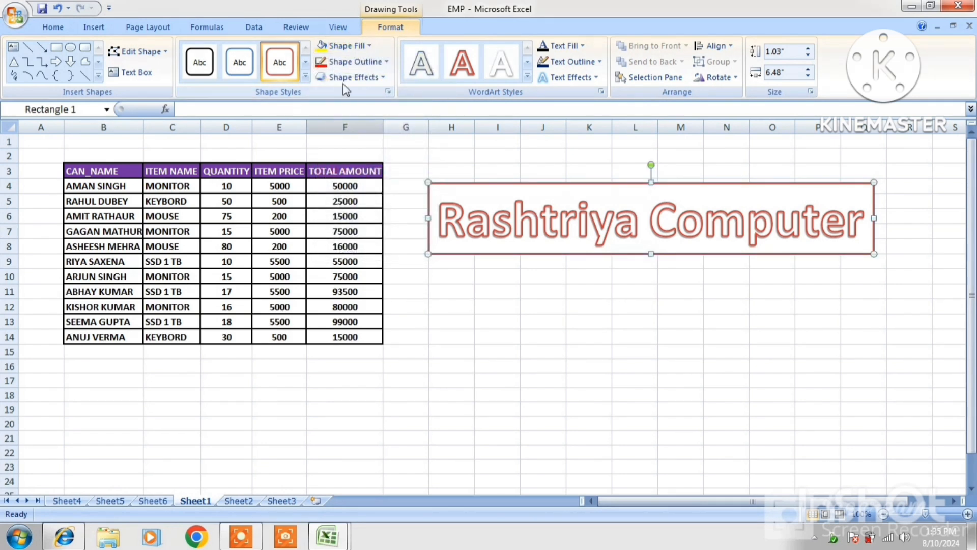
left_click(347, 48)
left_click(323, 172)
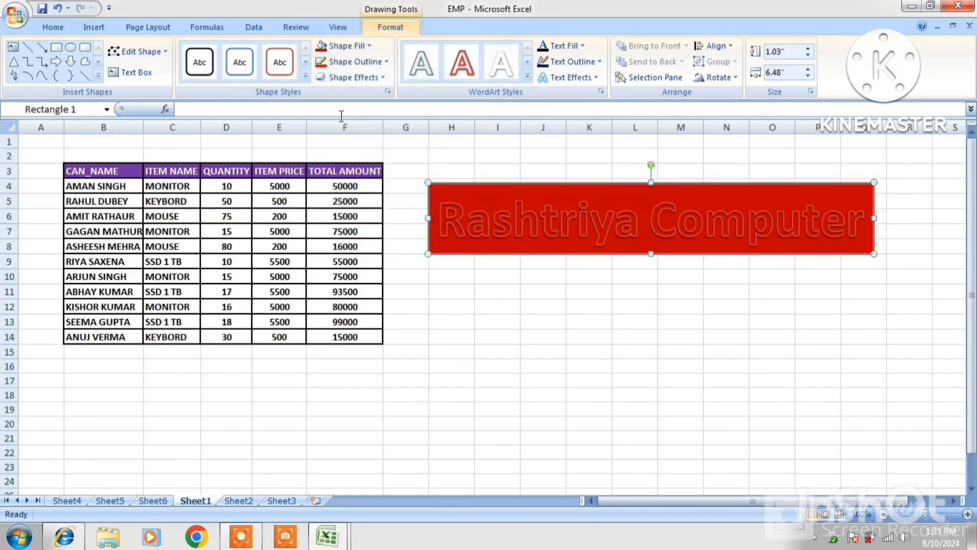
Give the banner rectangle a yellow outline and a red glow.
left_click(387, 61)
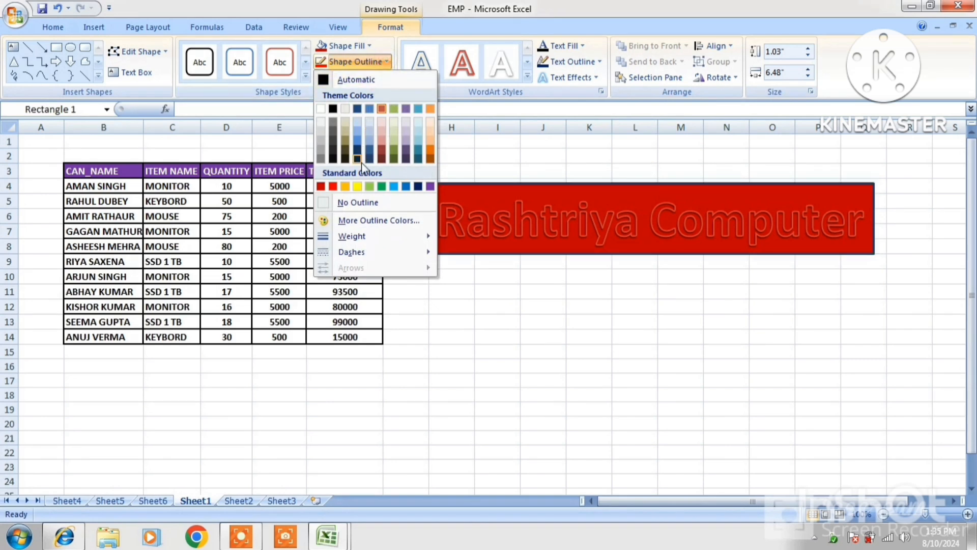
left_click(361, 186)
left_click(355, 77)
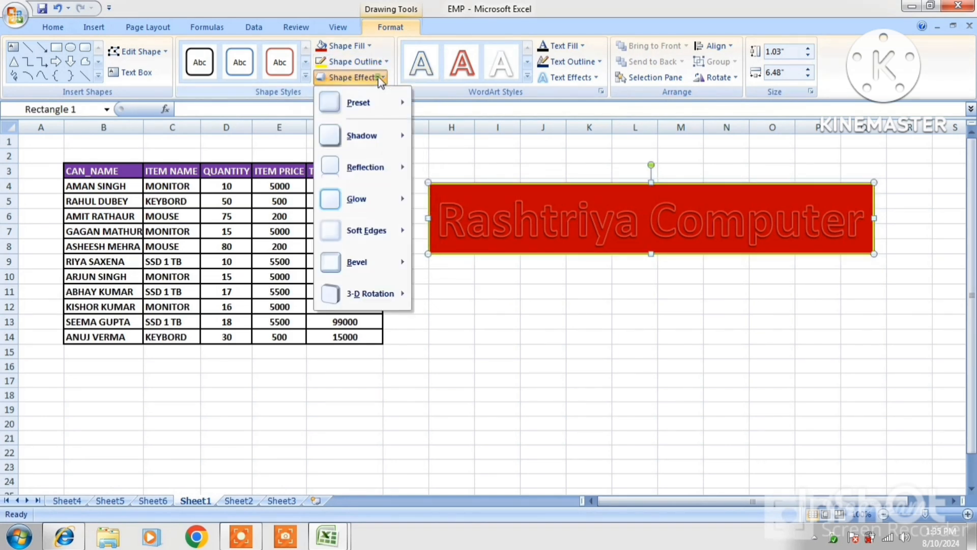
mouse_move(369, 204)
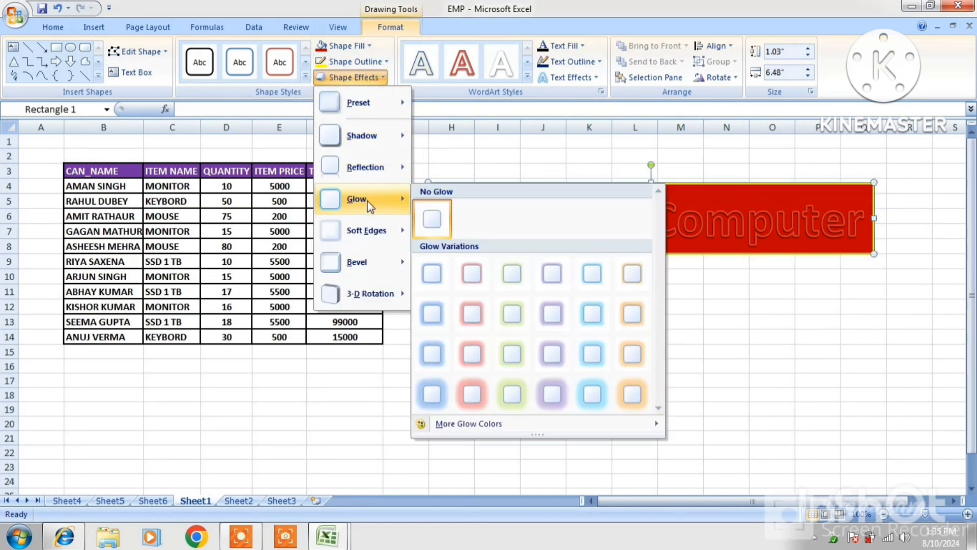
left_click(473, 322)
left_click(874, 325)
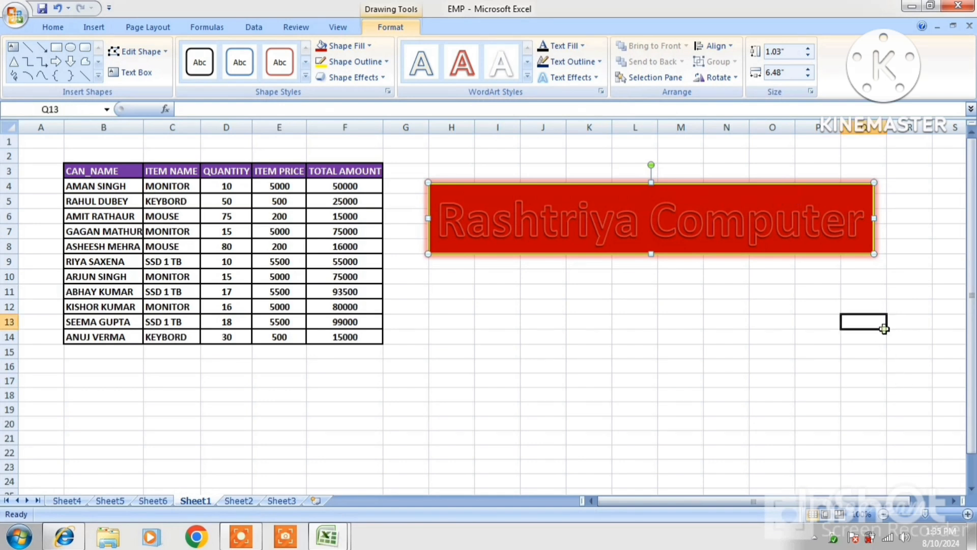
left_click(660, 182)
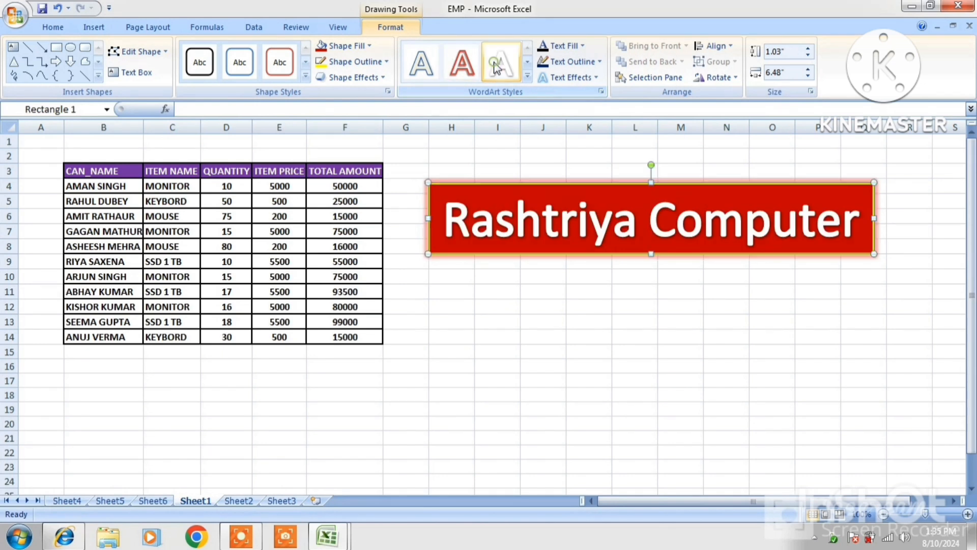
Colour the banner lettering yellow, then fill it with the RR picture.
left_click(584, 47)
left_click(580, 169)
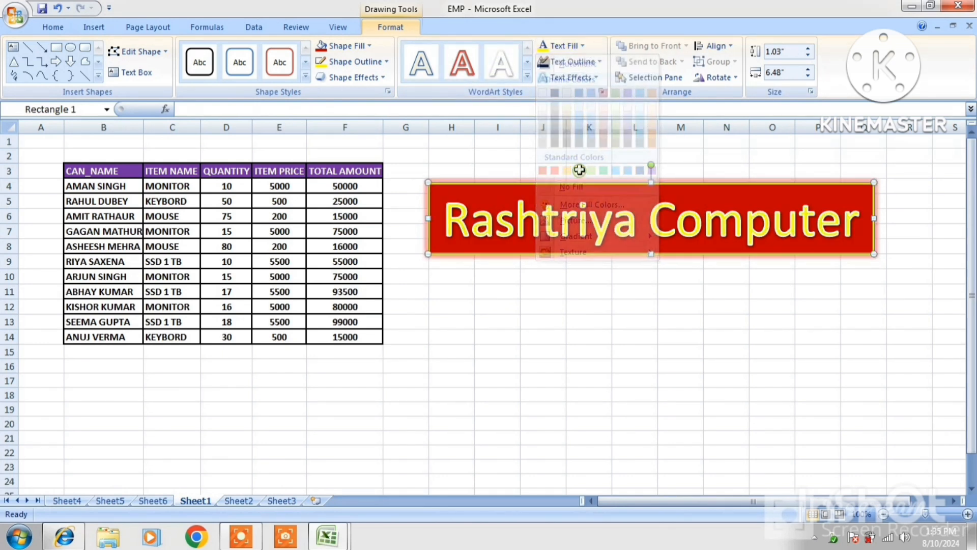
left_click(578, 46)
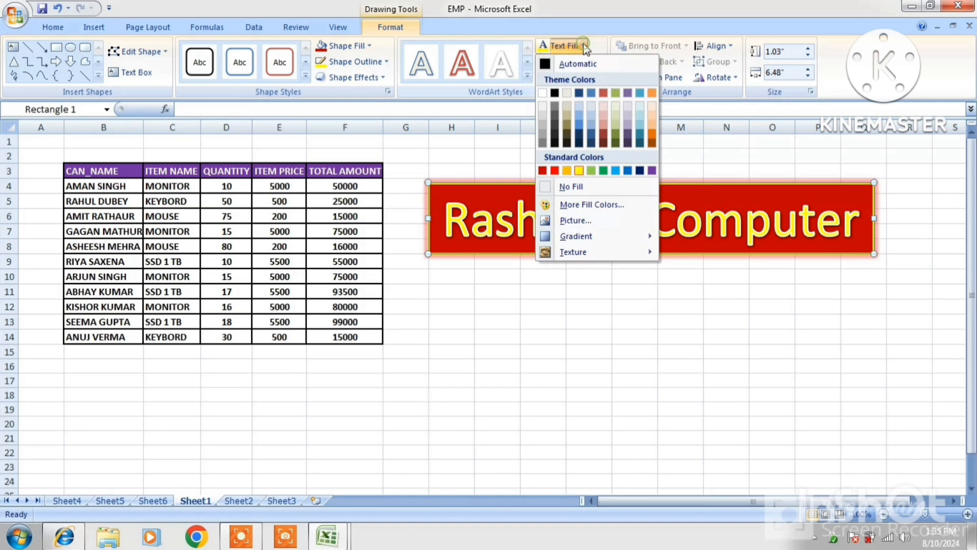
left_click(575, 220)
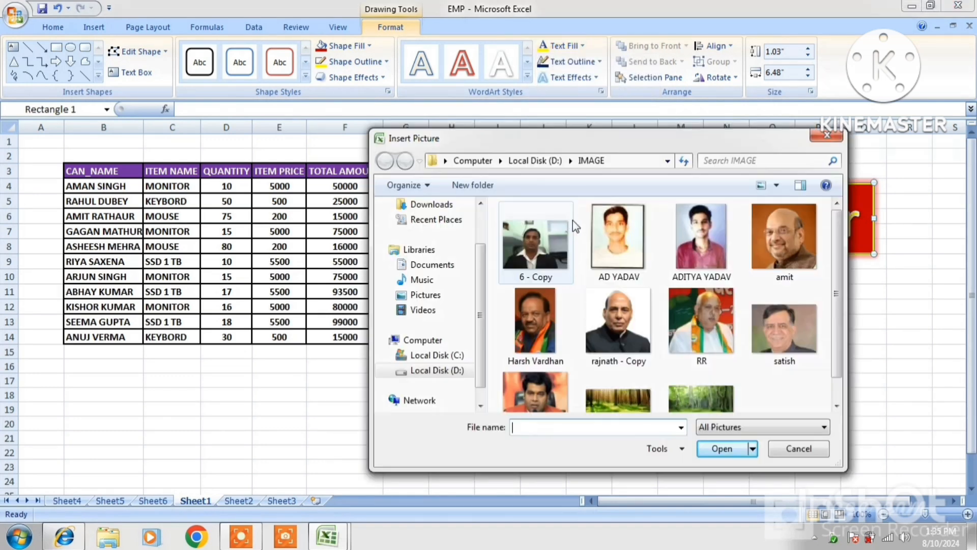
left_click(713, 333)
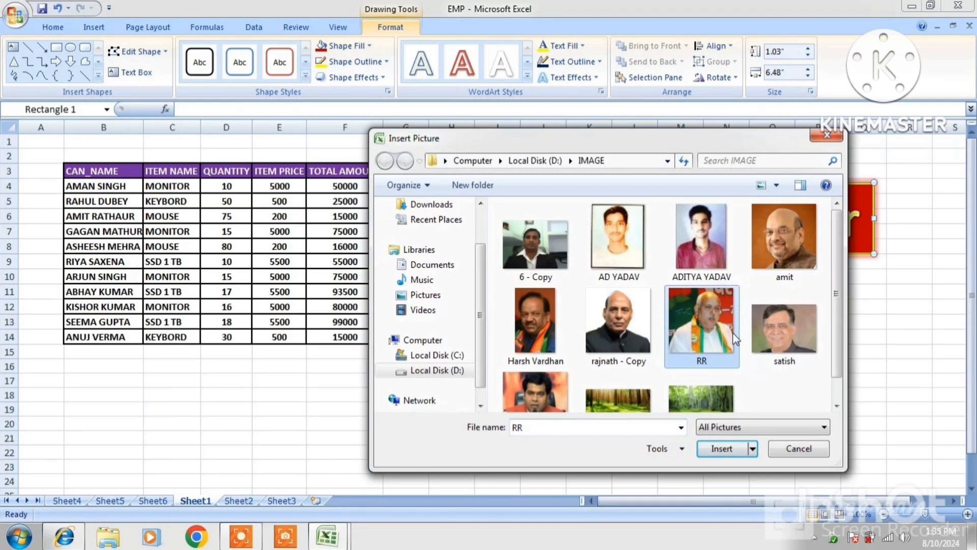
left_click(725, 451)
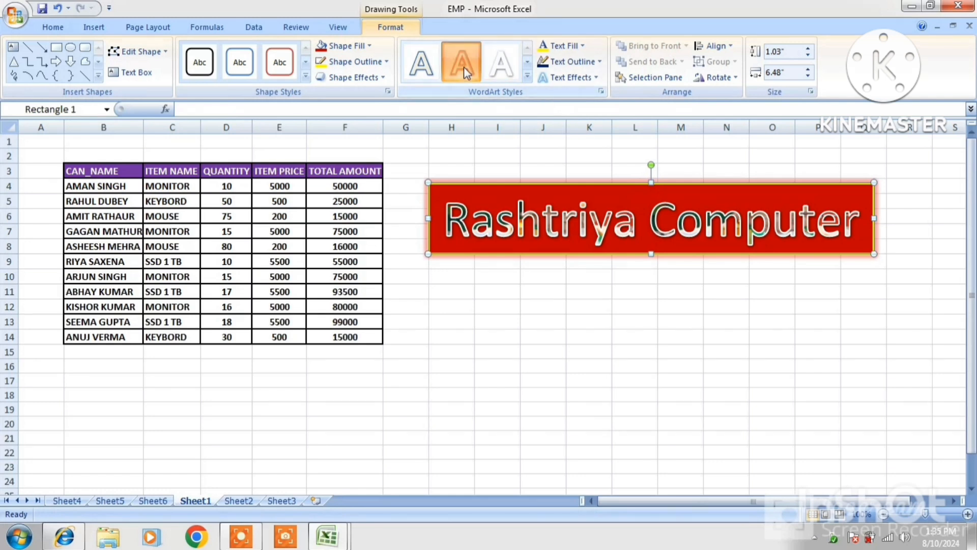
Give the lettering the white WordArt style, a red text outline and a glow.
left_click(499, 66)
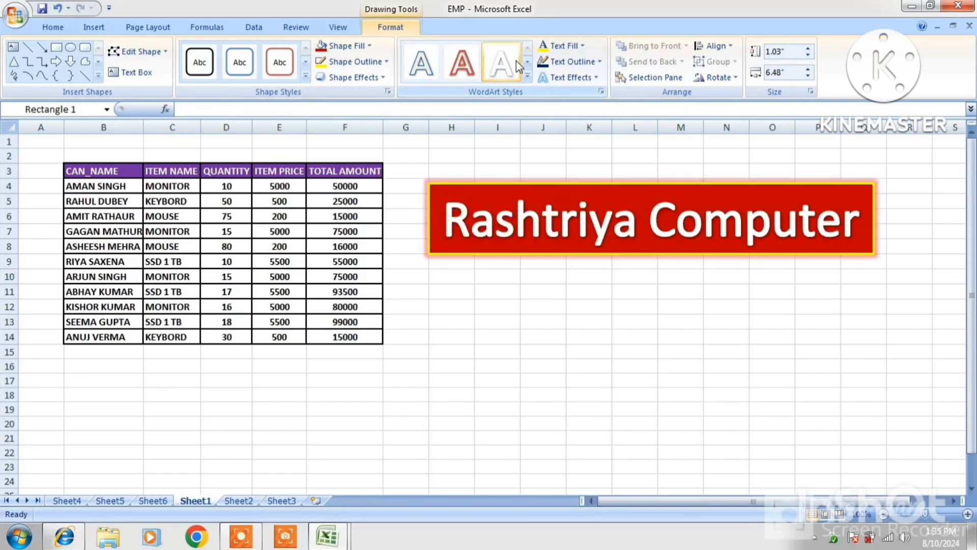
left_click(593, 62)
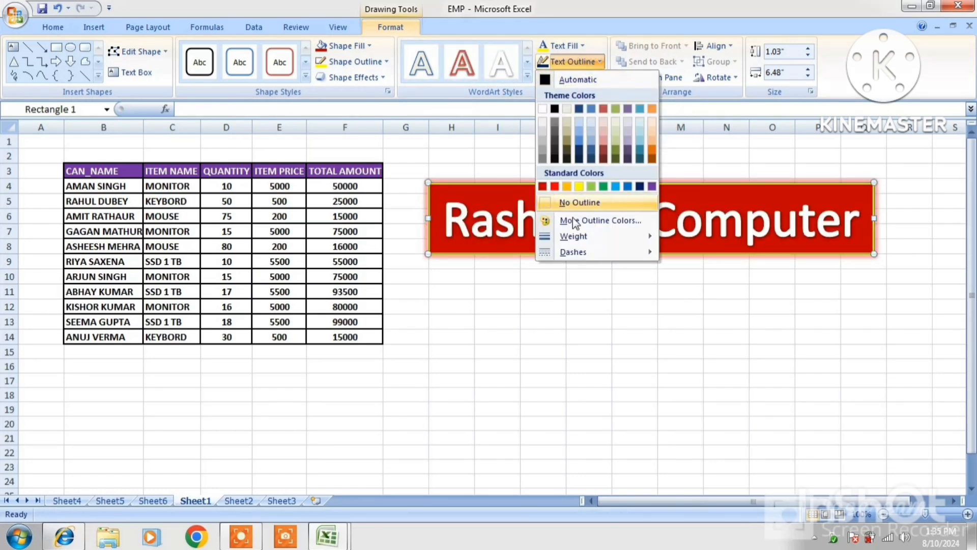
left_click(594, 172)
left_click(568, 78)
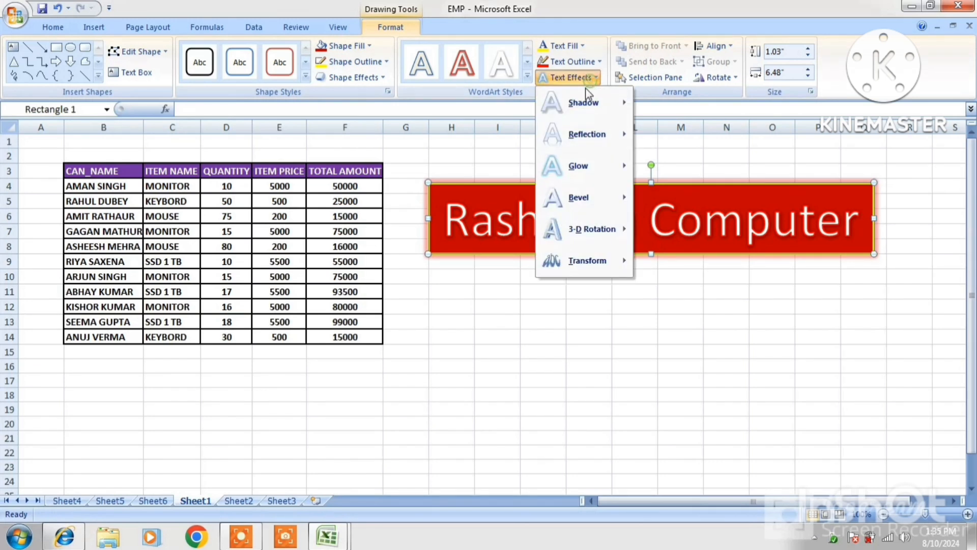
mouse_move(576, 170)
left_click(680, 288)
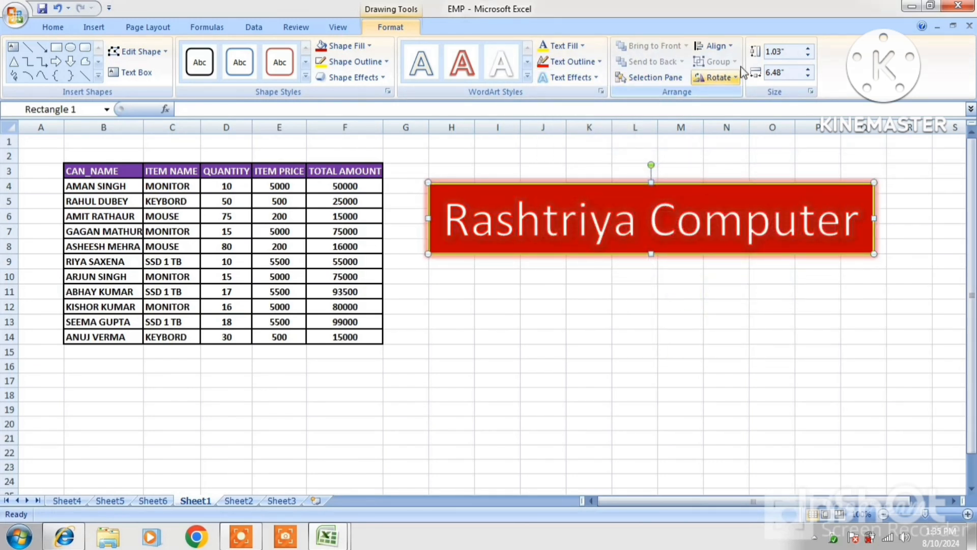
Set the banner height to 1.4 inches.
left_click(807, 48)
left_click(807, 48)
left_click(807, 48)
left_click(807, 47)
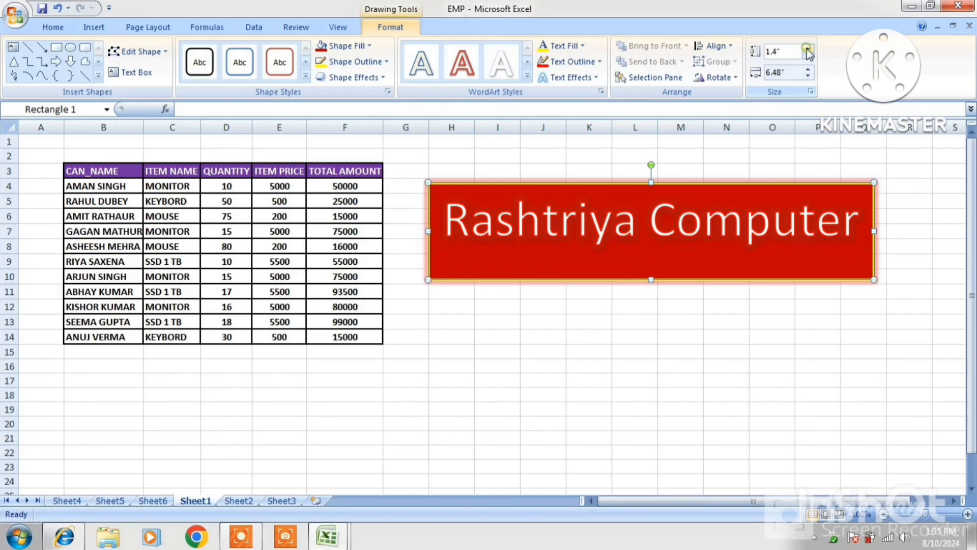
left_click(807, 55)
left_click(808, 54)
left_click(807, 48)
left_click(807, 49)
left_click(808, 55)
left_click(807, 55)
left_click(807, 49)
left_click(807, 48)
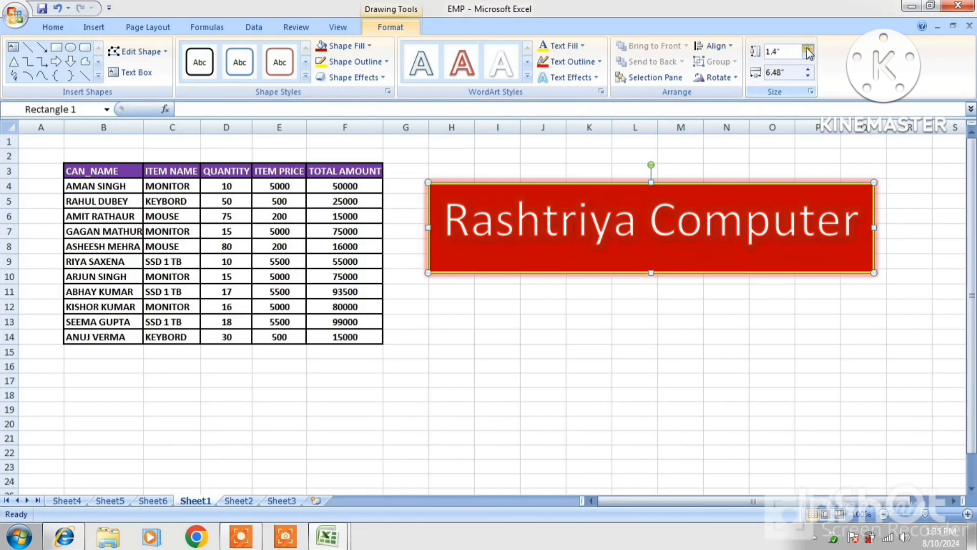
left_click(808, 55)
left_click(808, 55)
left_click(807, 49)
left_click(807, 48)
left_click(807, 48)
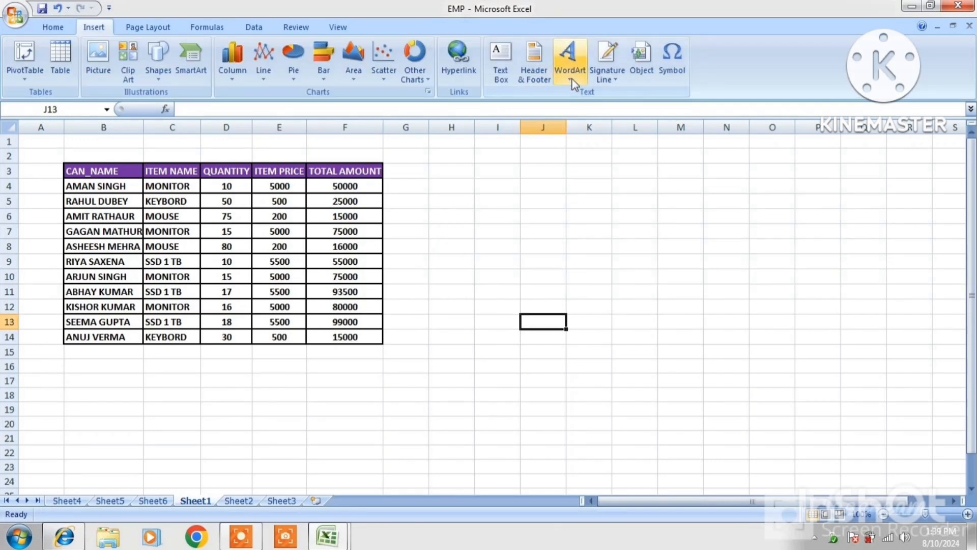
Insert a Microsoft Office signature line at B19 for a suggested signer titled Manager.
left_click(74, 410)
left_click(615, 78)
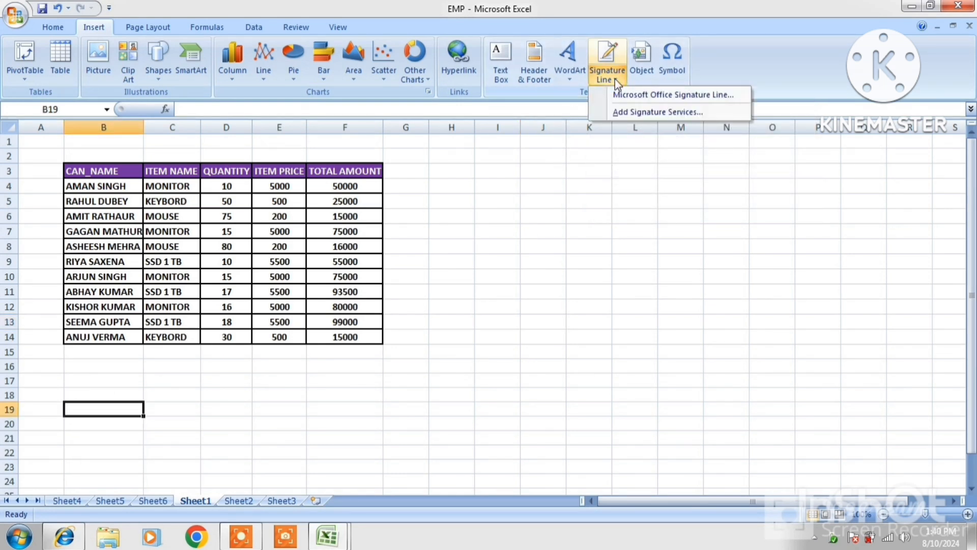
left_click(621, 95)
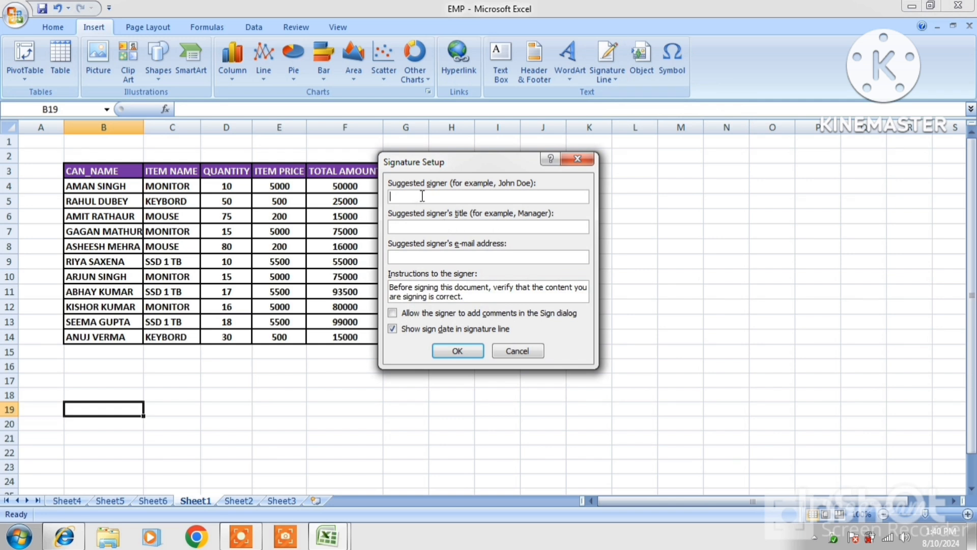
left_click_drag(472, 167, 572, 163)
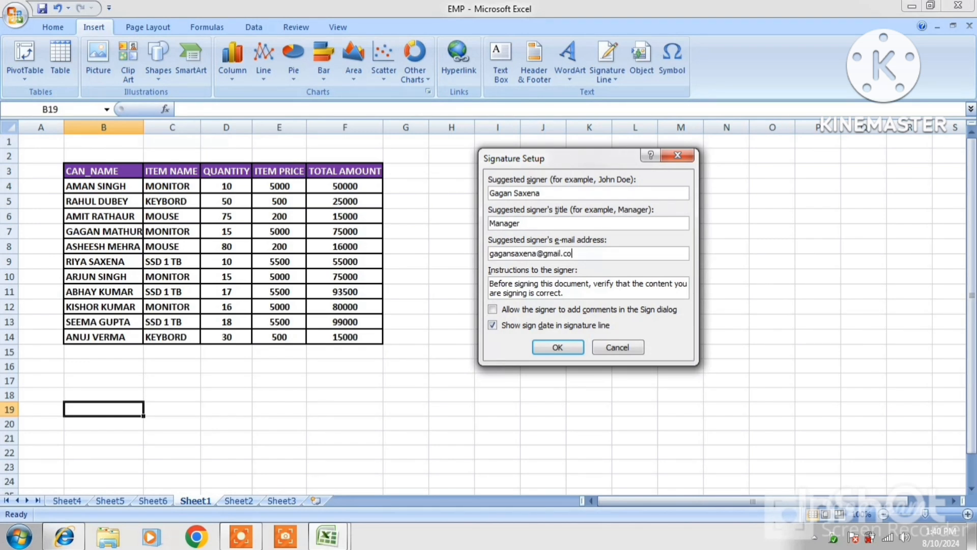
left_click(558, 347)
scroll(351, 435, "down", 1)
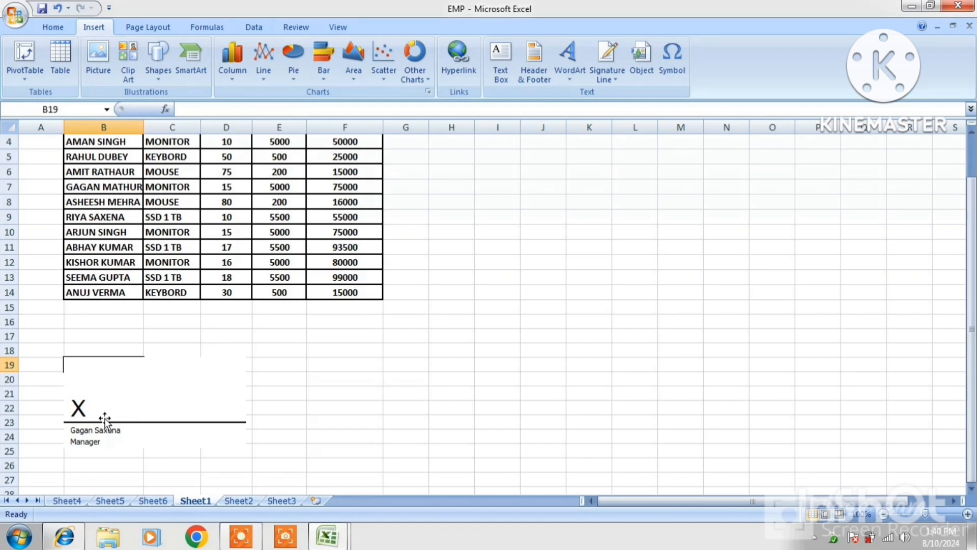
Change the signature line's signer title from Manager to Clerk.
right_click(146, 411)
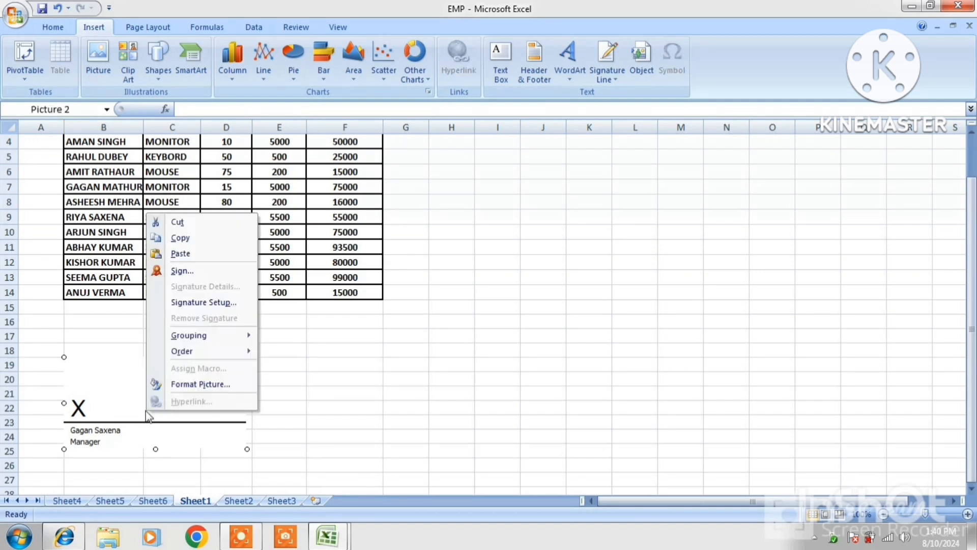
left_click(198, 302)
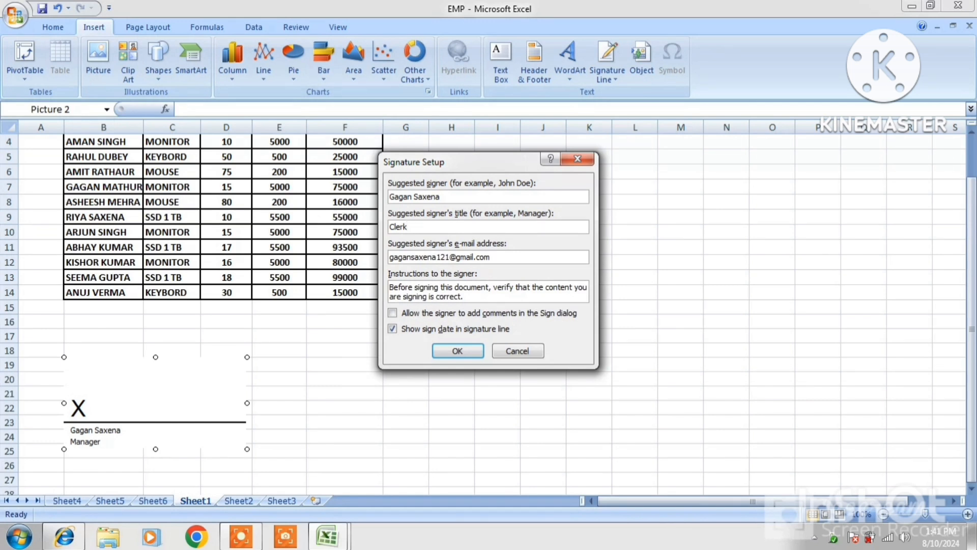
left_click(458, 350)
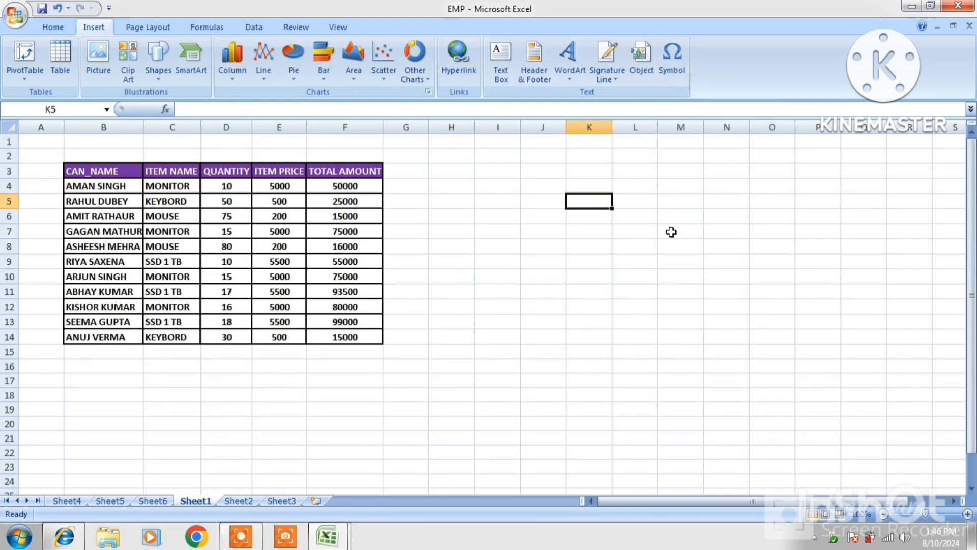
Embed a new blank Microsoft Office PowerPoint 97-2003 Slide object at cell M6.
left_click(663, 213)
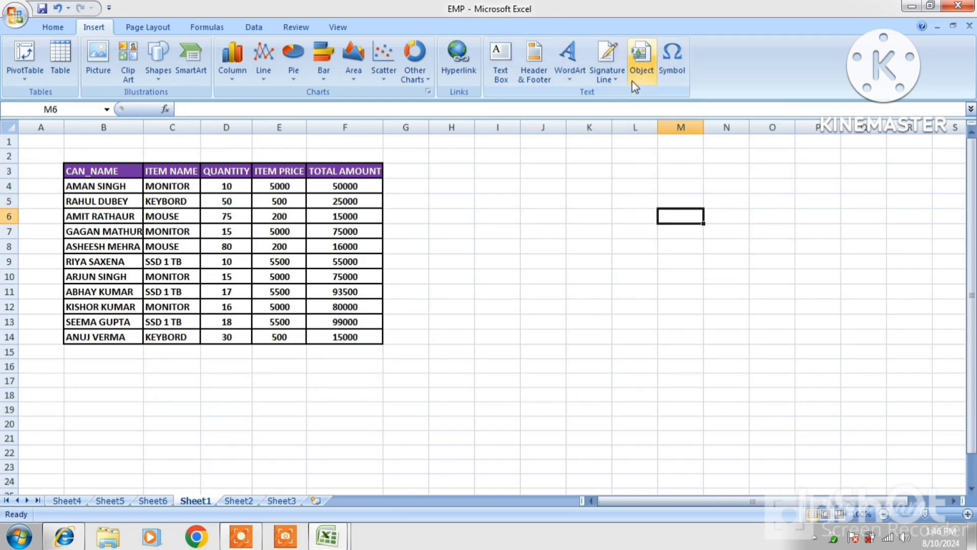
left_click(640, 71)
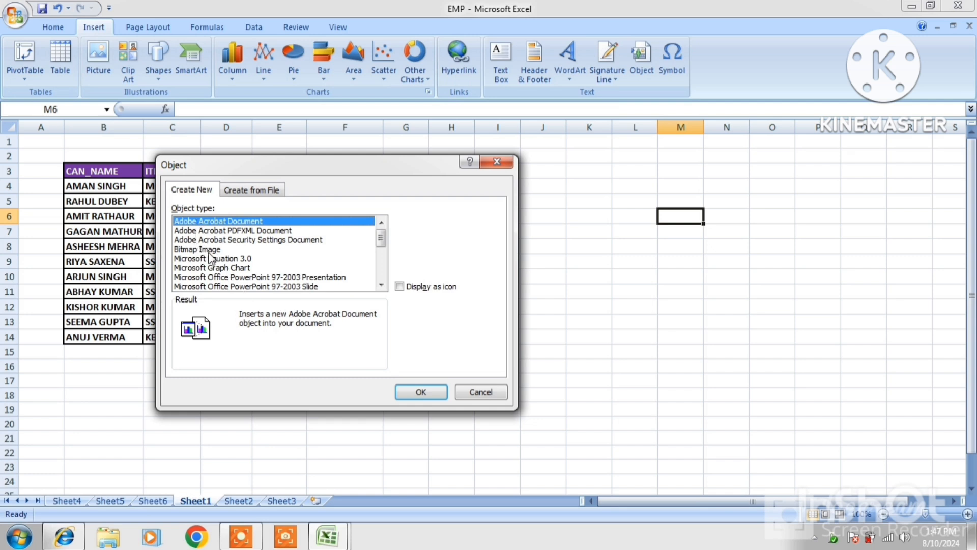
left_click(381, 285)
left_click(381, 285)
left_click(381, 285)
left_click(381, 285)
left_click(381, 285)
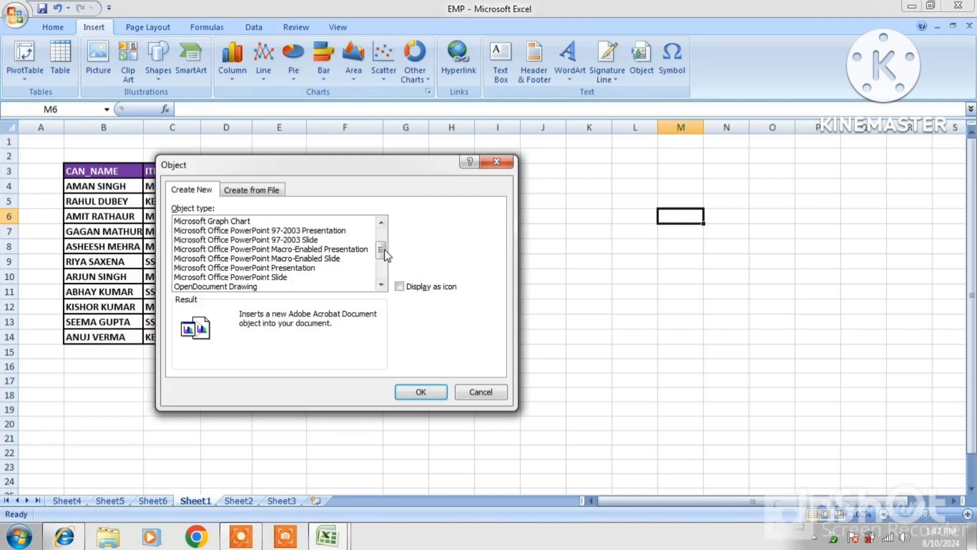
left_click_drag(385, 251, 384, 233)
left_click(306, 287)
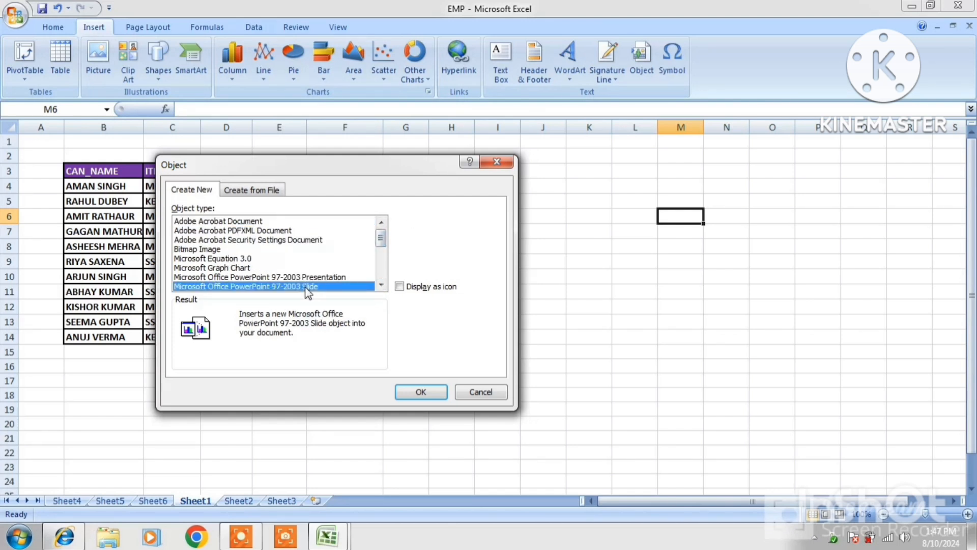
left_click(421, 391)
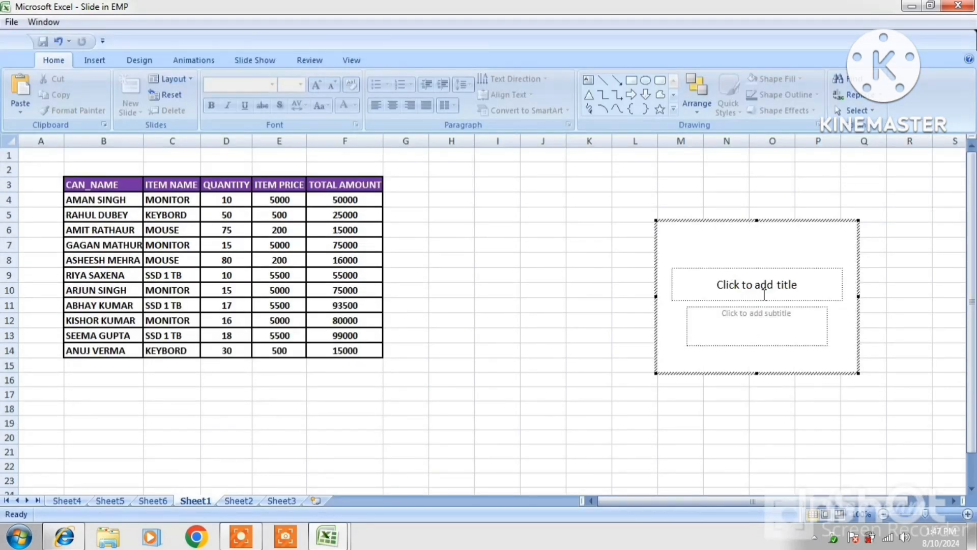
Browse the slide's Insert, Design, Animations and Slide Show ribbon tabs, then return to Home.
left_click(97, 61)
left_click(132, 62)
left_click(191, 60)
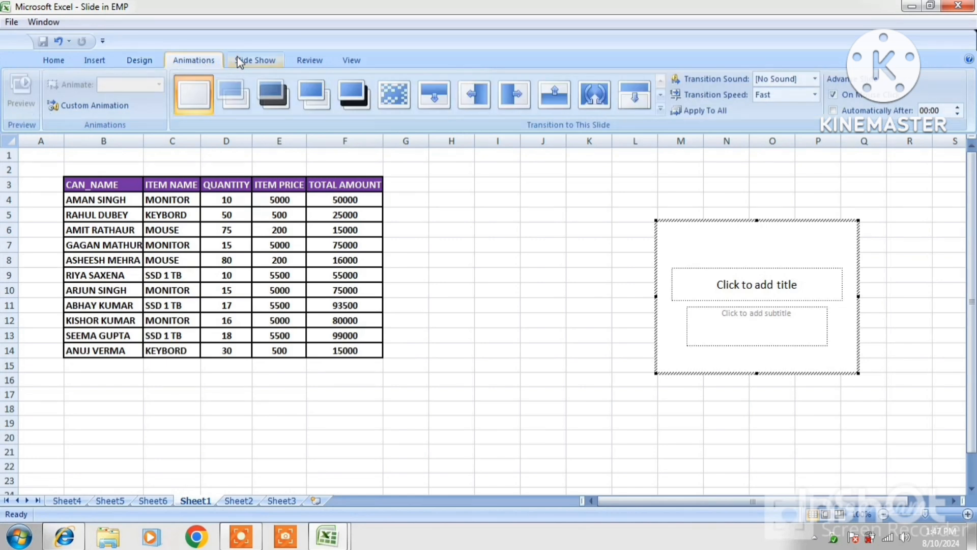
left_click(257, 61)
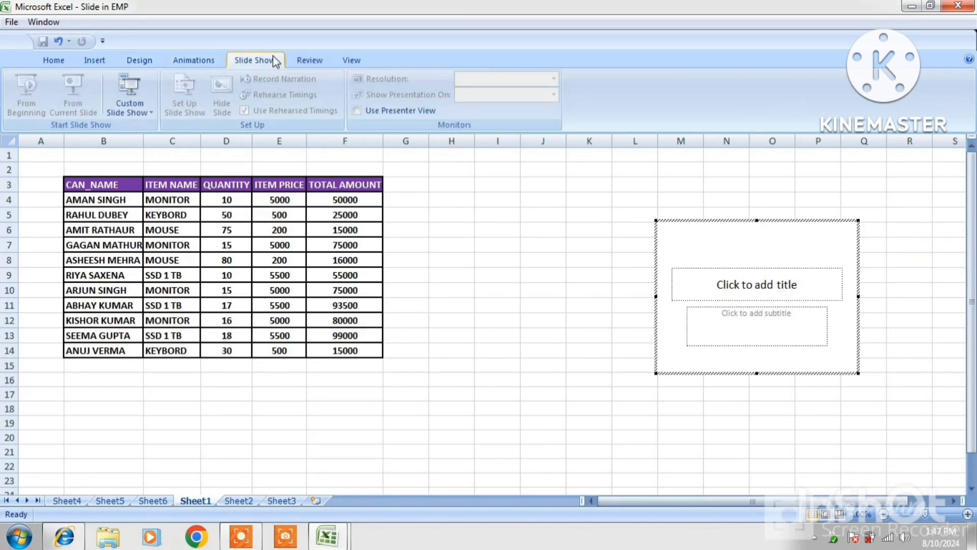
left_click(53, 62)
Title the slide RASHTRIYA COMPUTER and add subtitle lines PGDCA and ADCA.
left_click(726, 278)
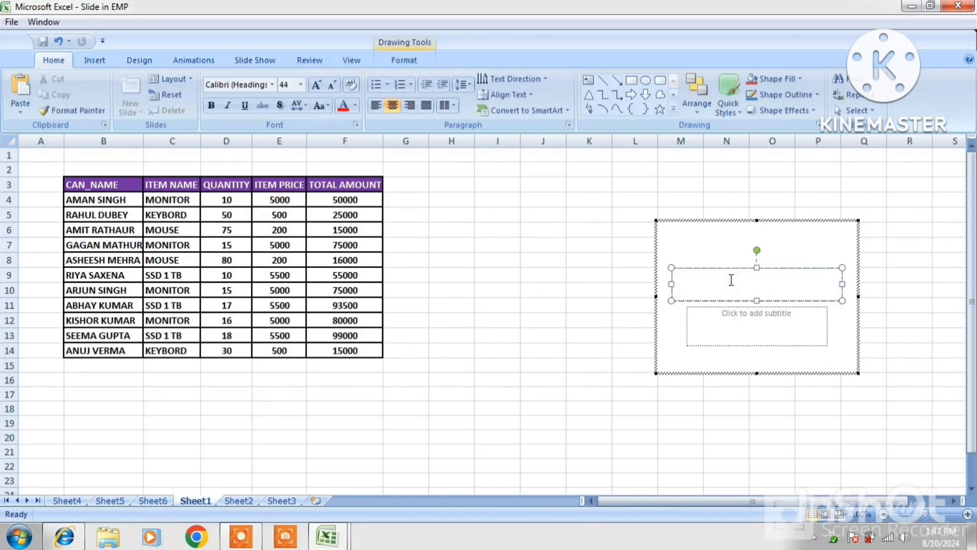
type("RASHTRI")
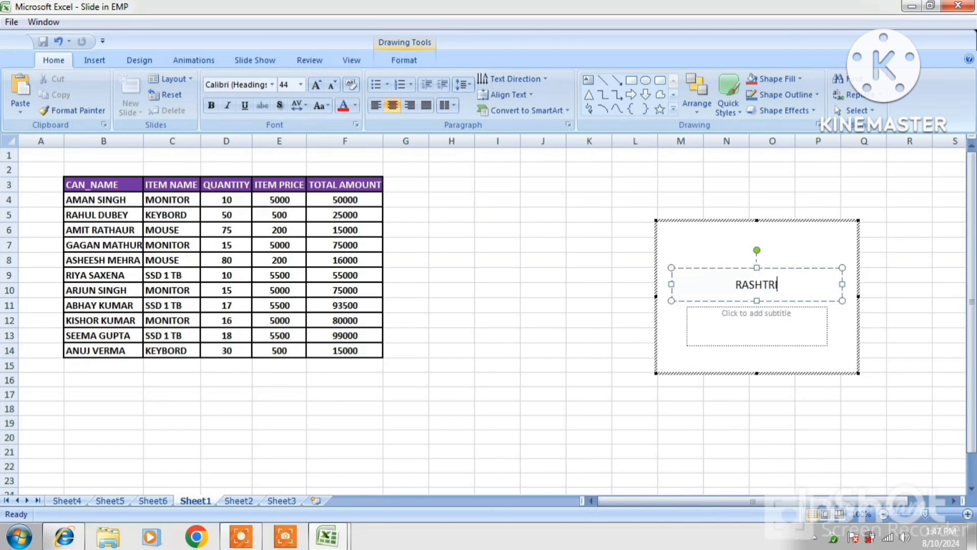
type("YA COMPU")
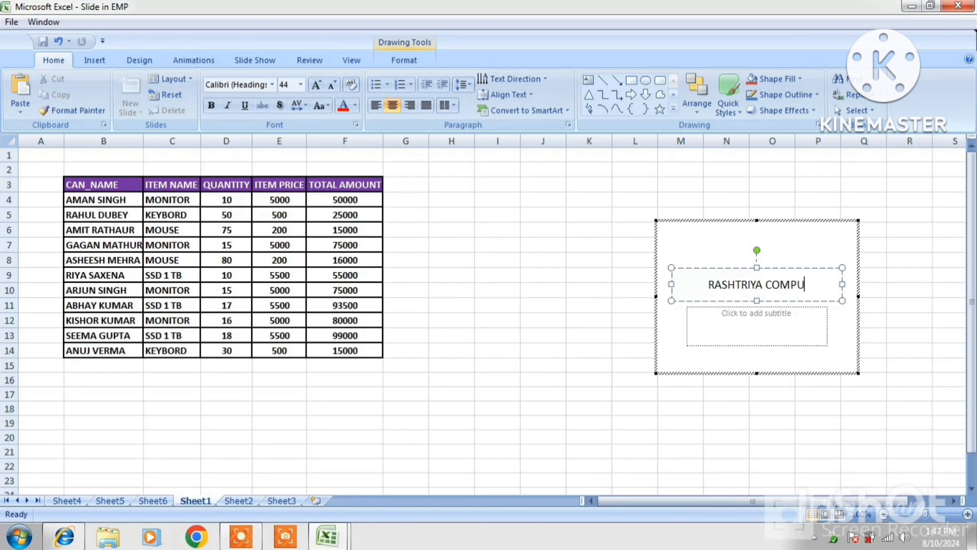
type("TER")
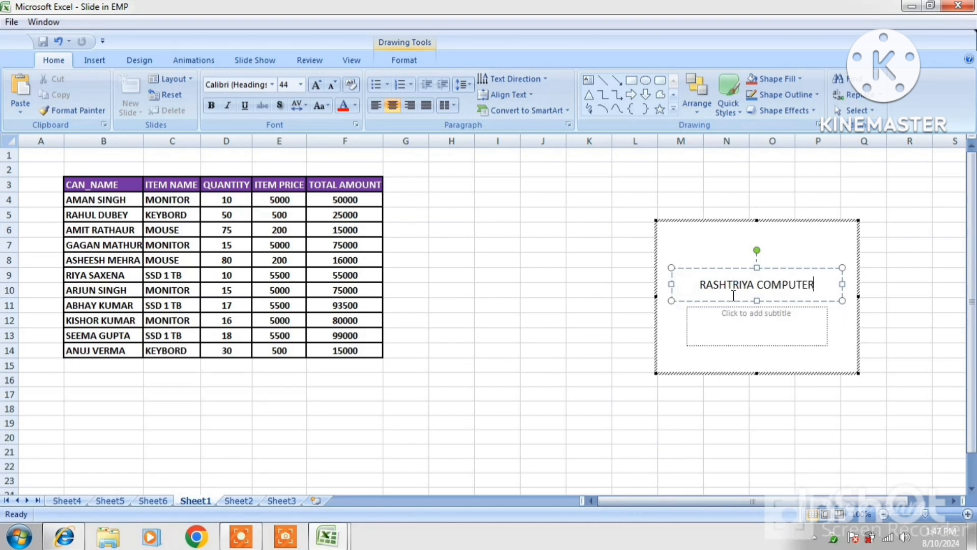
left_click(737, 310)
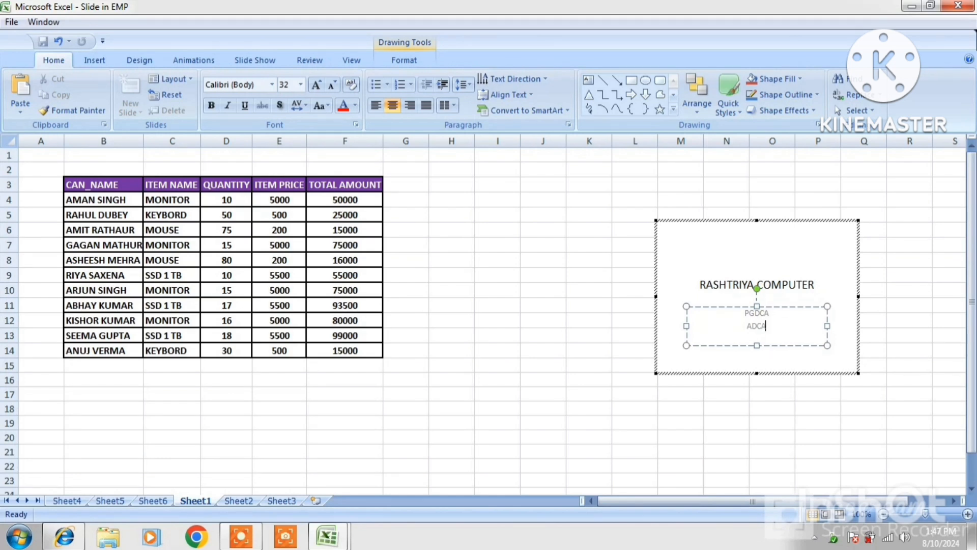
left_click(728, 285)
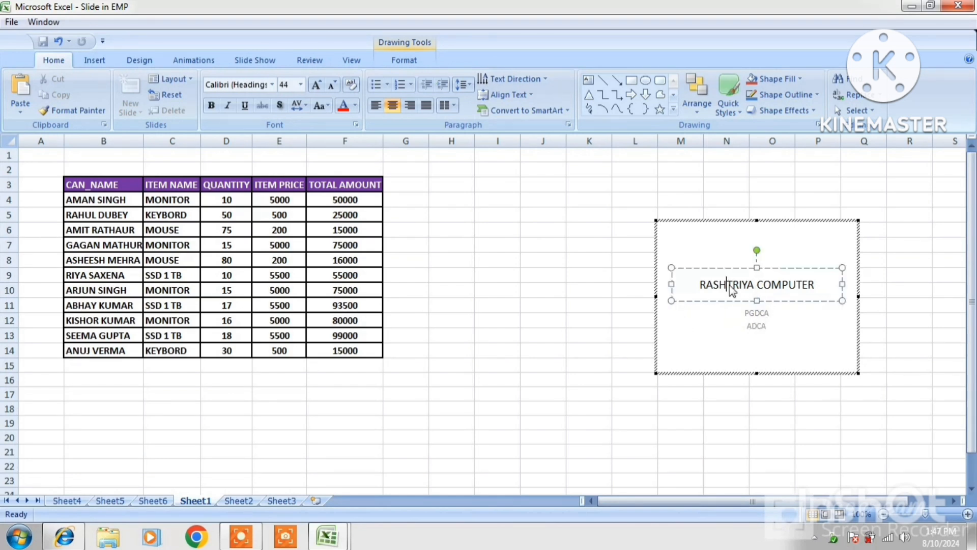
left_click(697, 269)
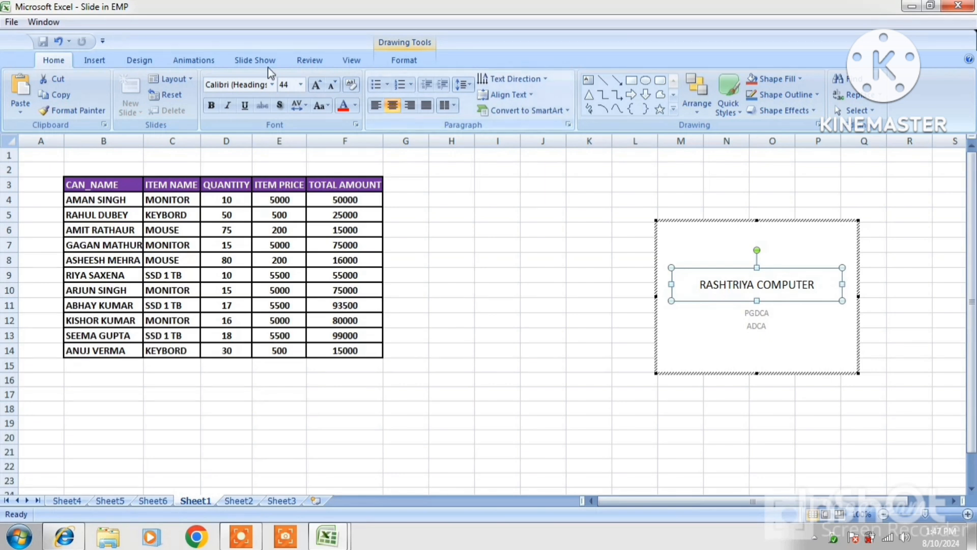
Give the RASHTRIYA COMPUTER title box a thicker dark outline using Shape Outline weight.
left_click(406, 60)
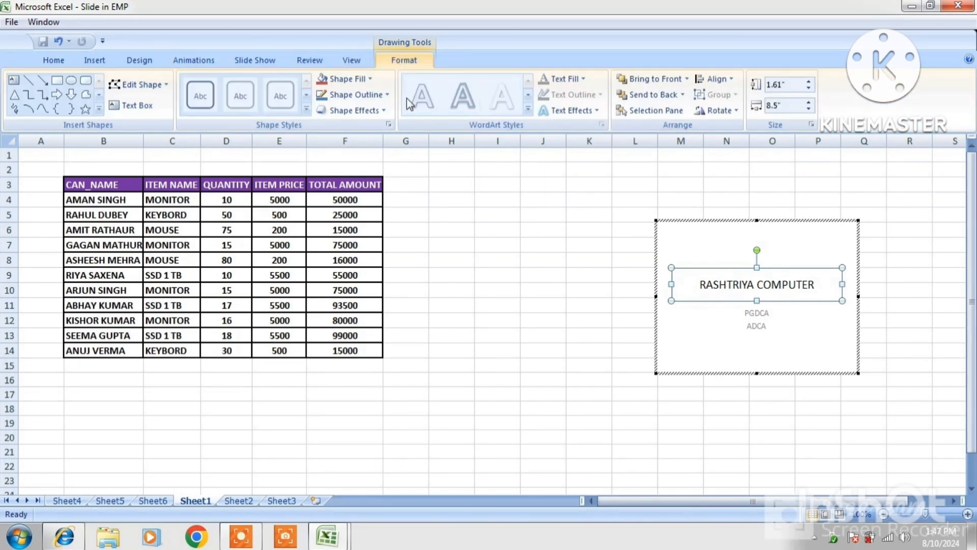
left_click(368, 81)
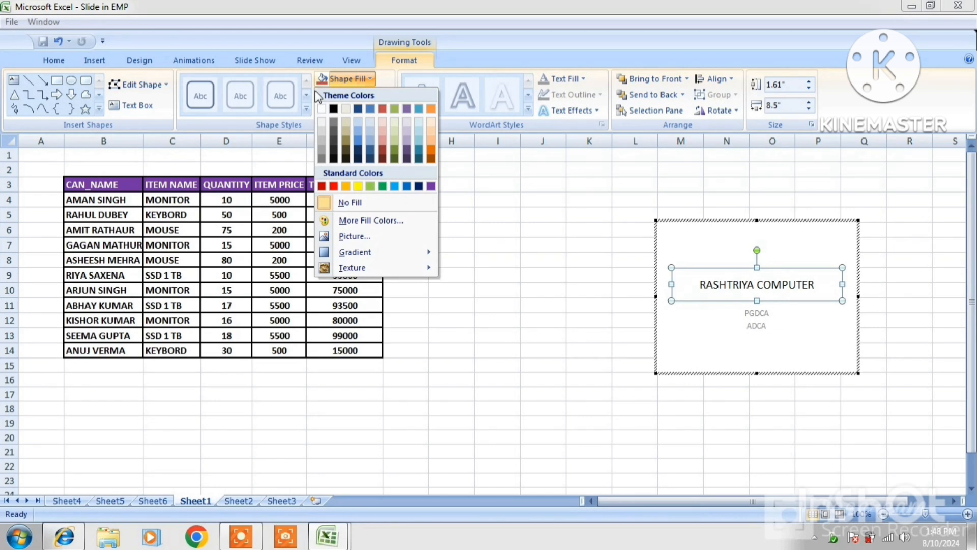
left_click(386, 81)
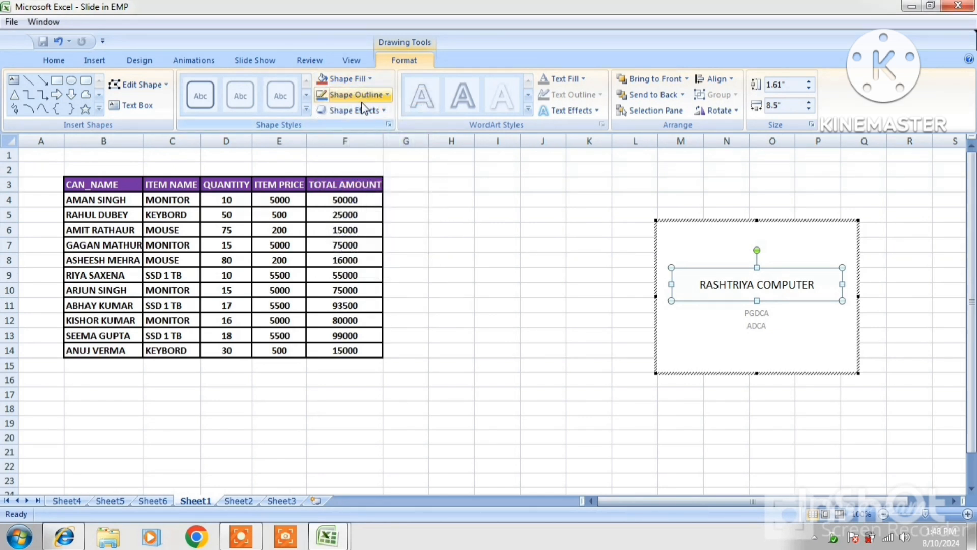
left_click(373, 99)
mouse_move(372, 253)
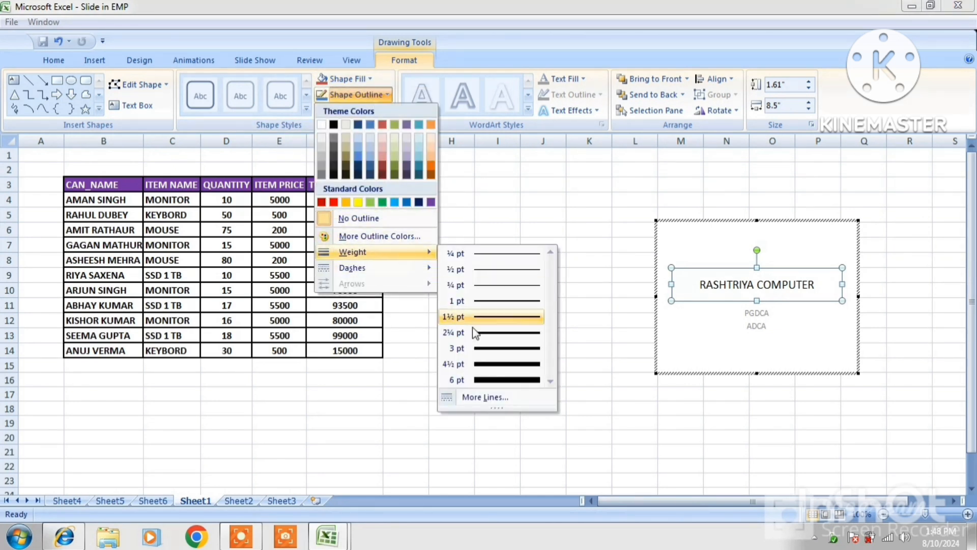
left_click(491, 349)
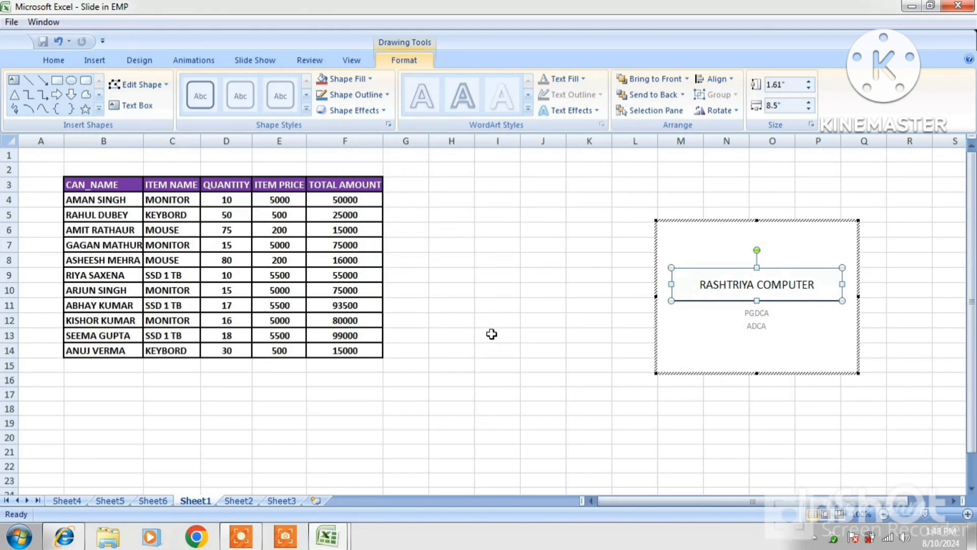
left_click(749, 327)
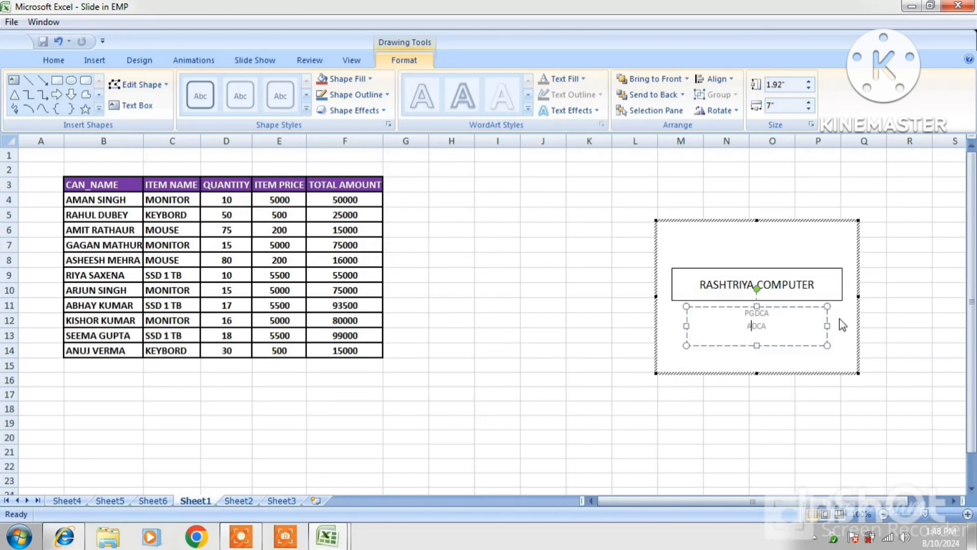
left_click_drag(696, 283, 815, 286)
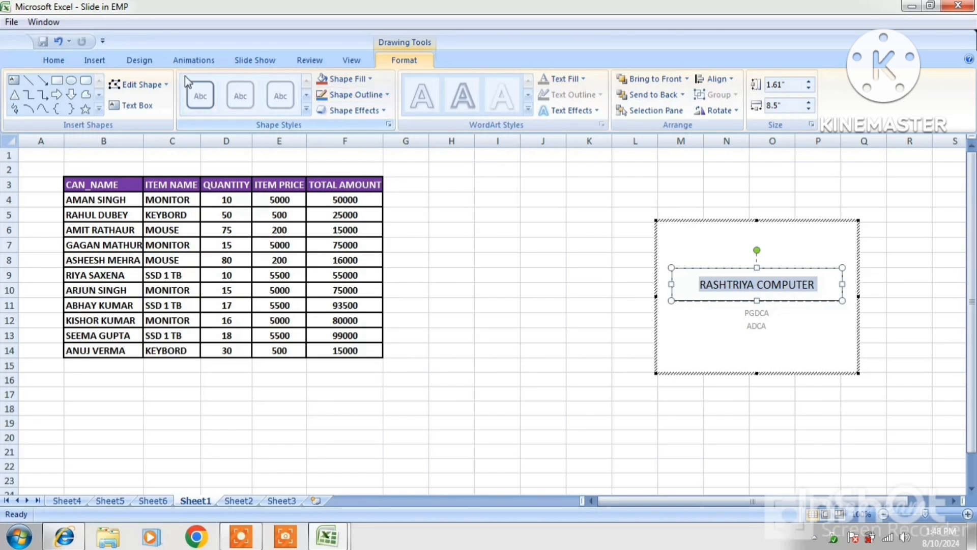
Make the RASHTRIYA COMPUTER title text red and two sizes larger.
left_click(54, 60)
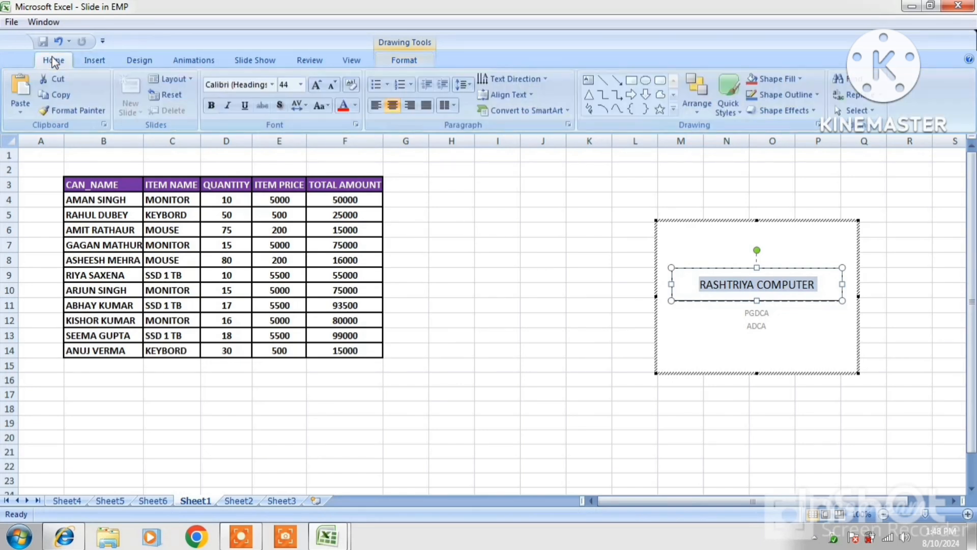
left_click(343, 106)
left_click(319, 85)
left_click(318, 85)
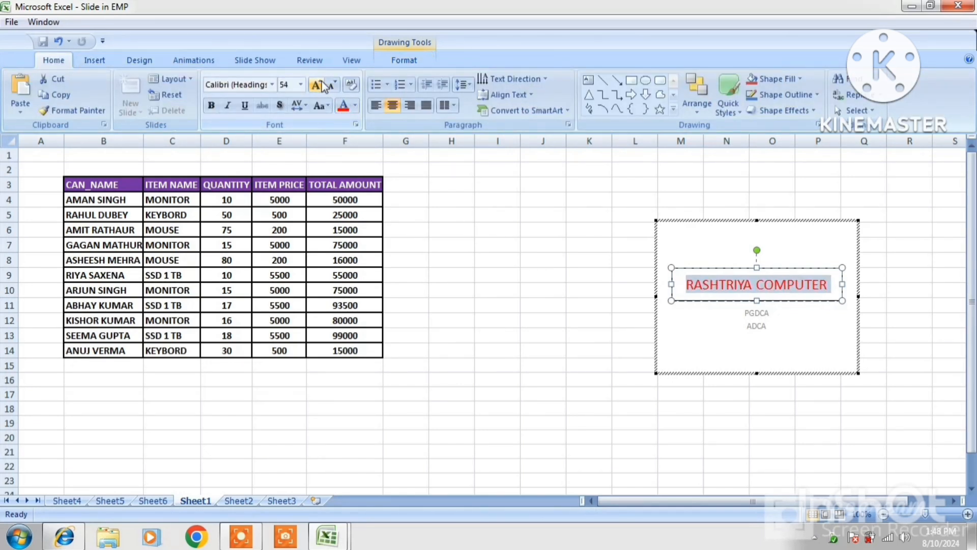
left_click(319, 85)
Make the PGDCA/ADCA subtitle text red and enlarge it to 48 pt.
left_click(747, 327)
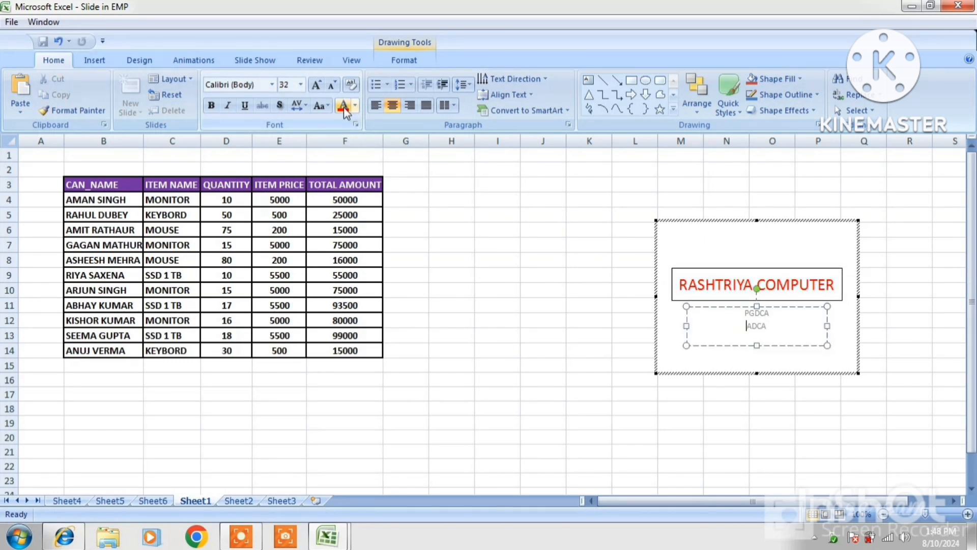
left_click_drag(734, 311, 771, 334)
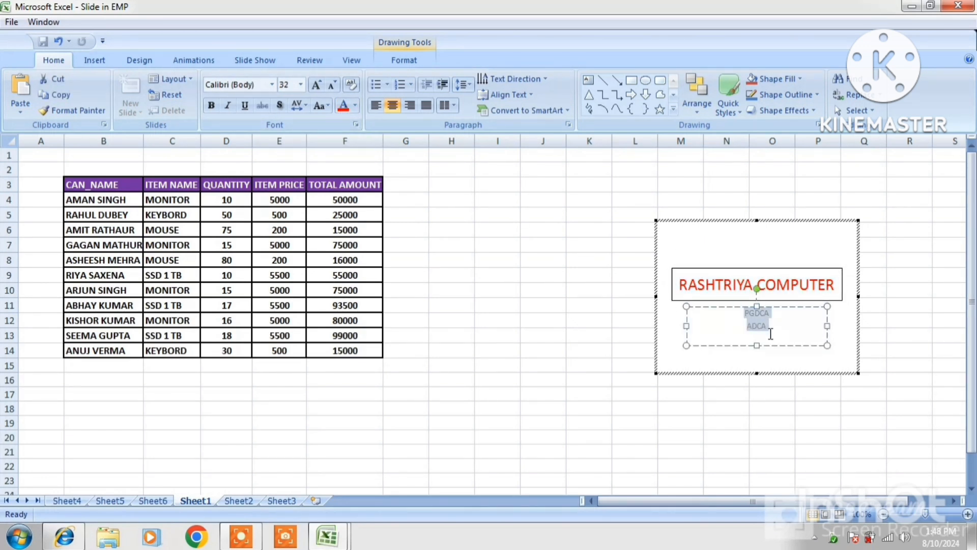
left_click(342, 105)
left_click(316, 84)
left_click(316, 84)
left_click(316, 83)
left_click(316, 84)
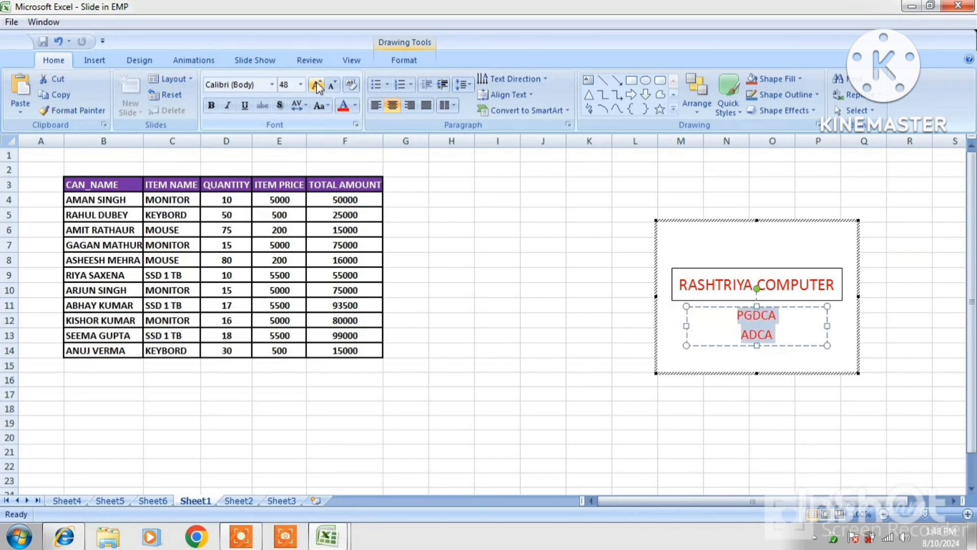
Give the subtitle box a red shape outline.
left_click(708, 309)
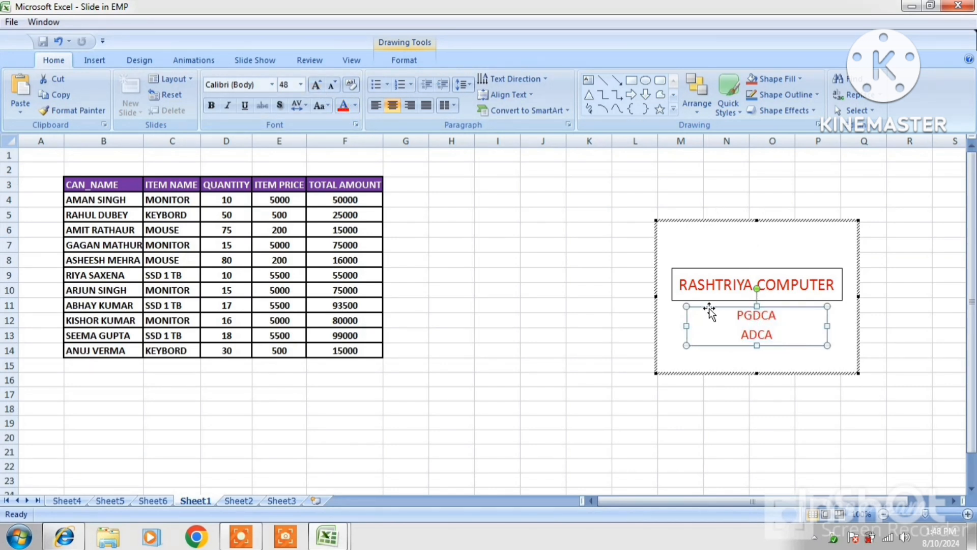
left_click(410, 63)
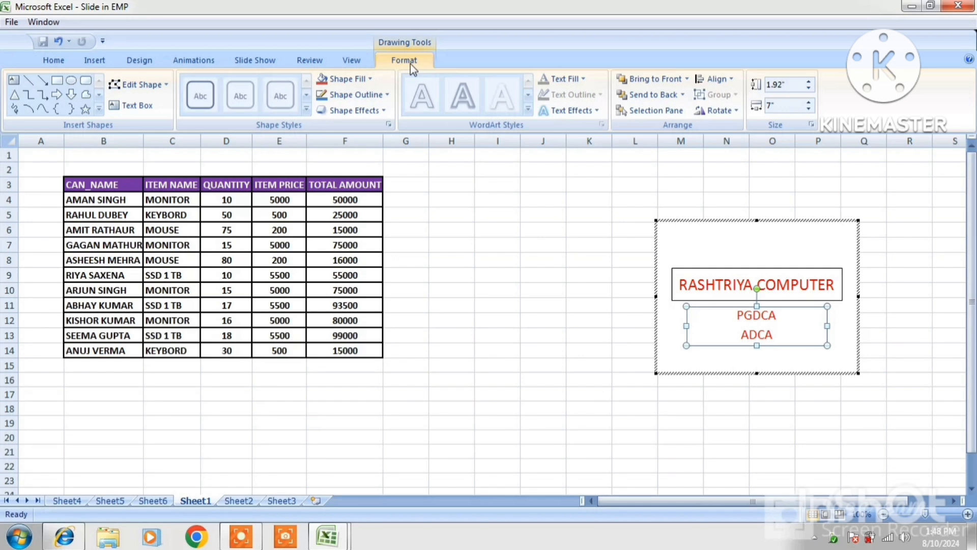
left_click(357, 94)
left_click(334, 202)
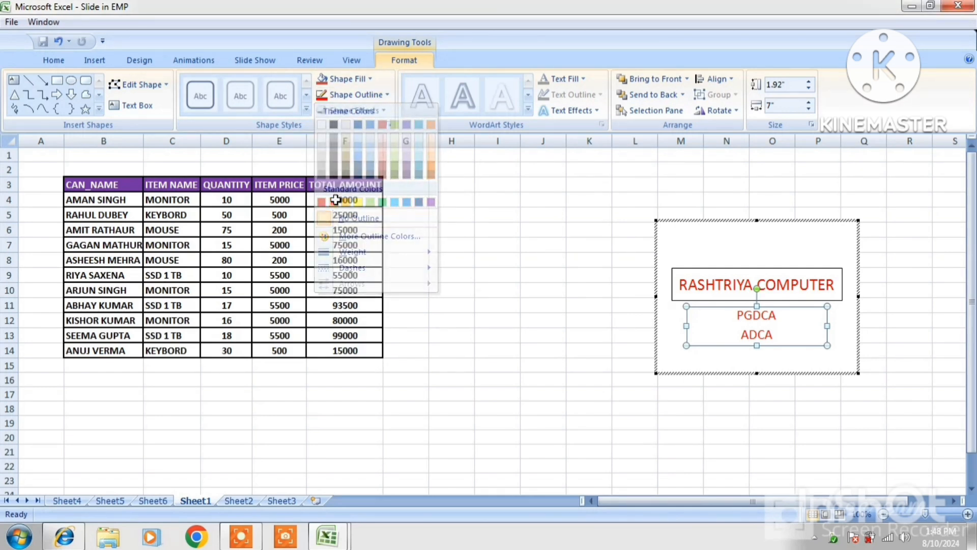
Thicken the subtitle box's red outline weight.
left_click(352, 95)
mouse_move(363, 251)
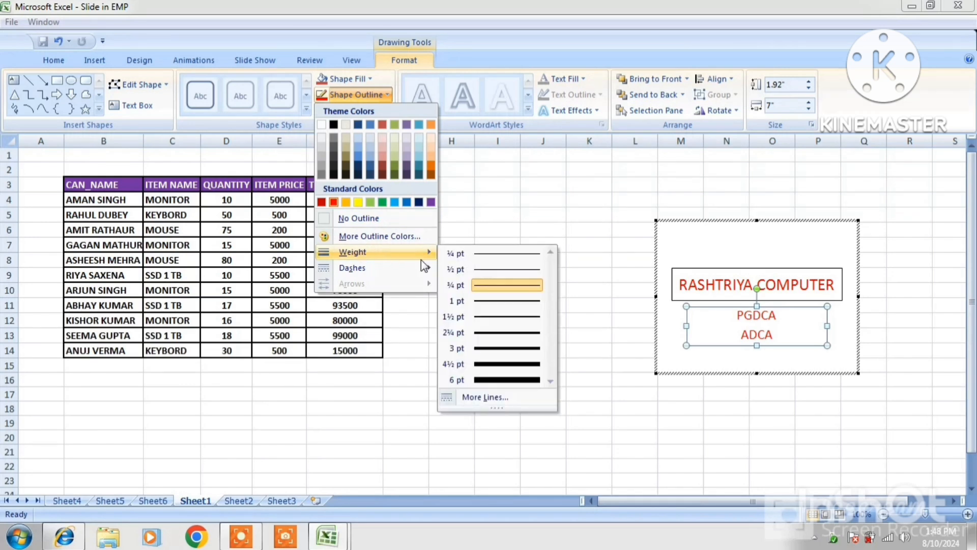
left_click(496, 366)
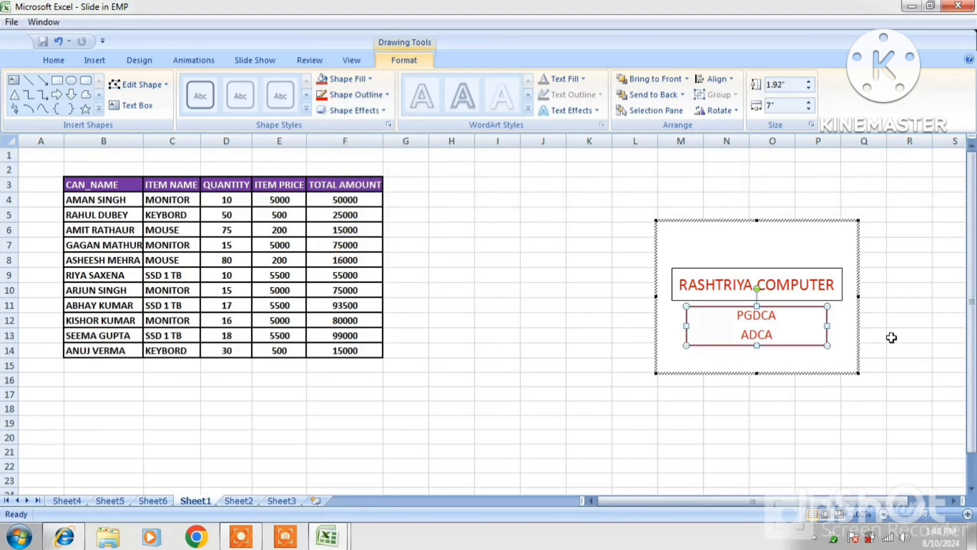
Set the title box outline weight to 3 pt, then 4½ pt.
left_click(827, 269)
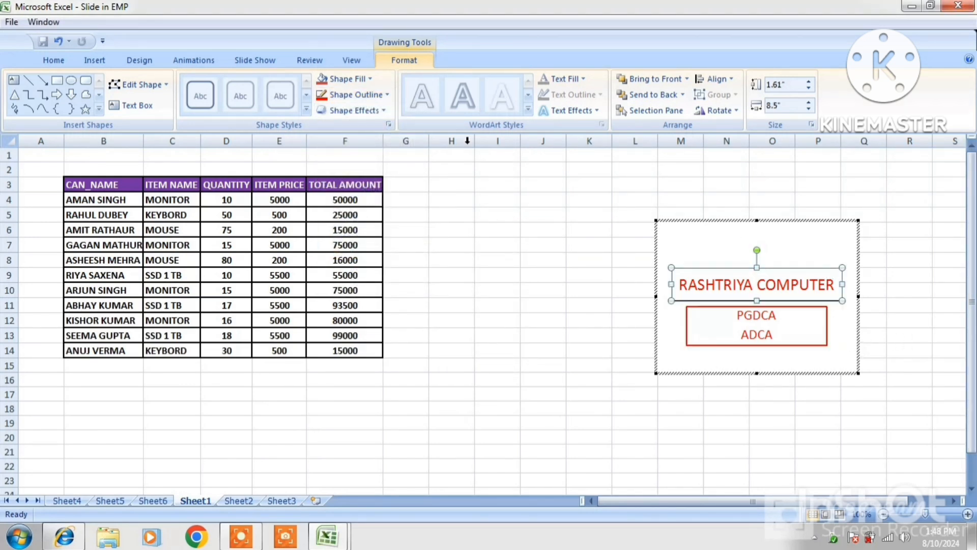
left_click(356, 95)
mouse_move(364, 257)
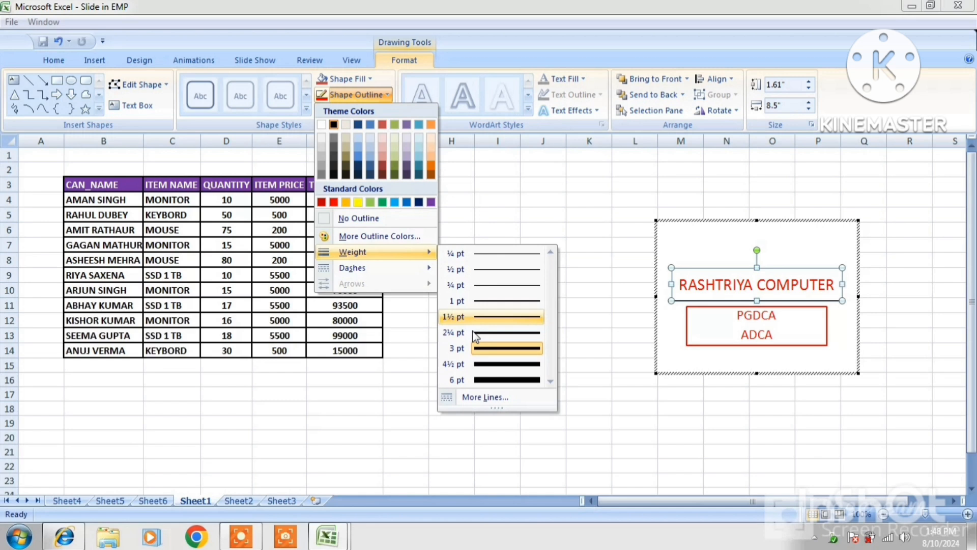
left_click(494, 350)
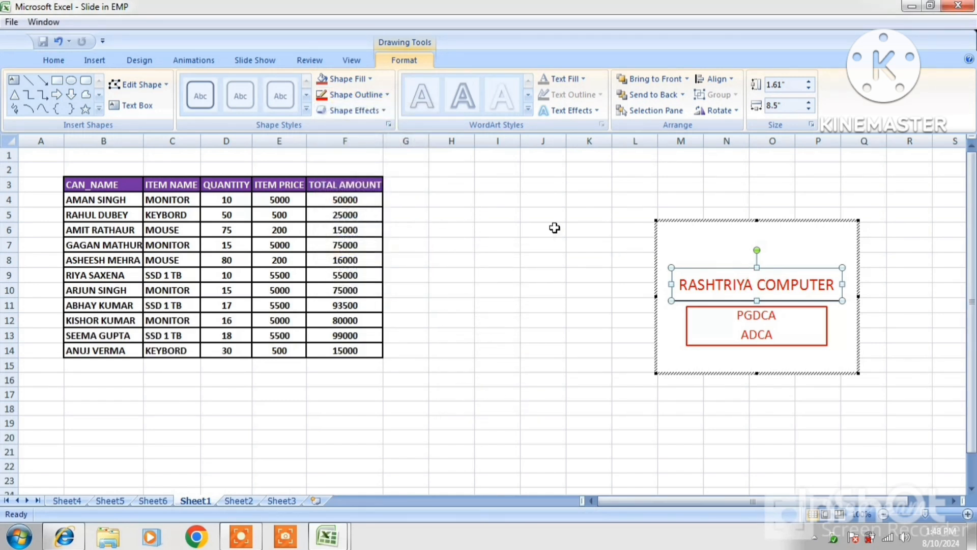
left_click(385, 95)
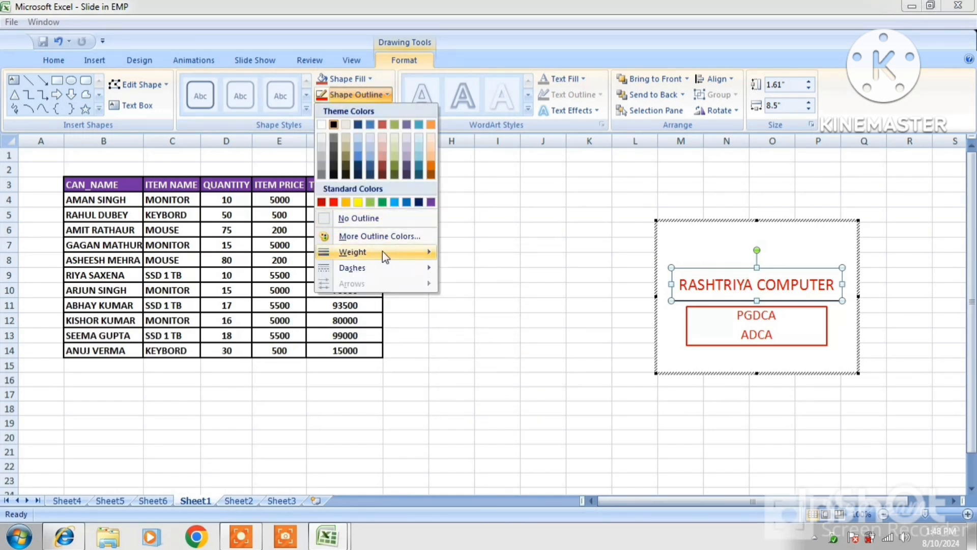
mouse_move(382, 251)
left_click(499, 364)
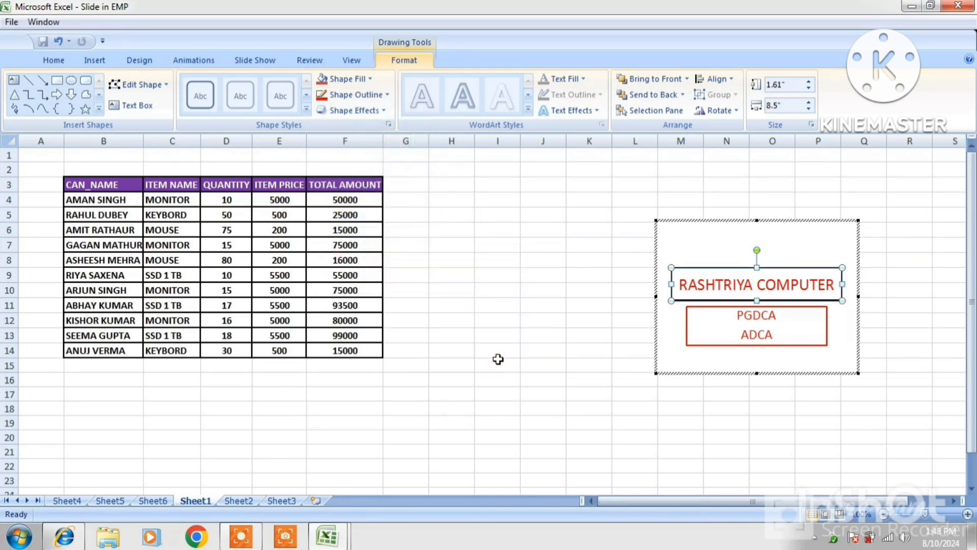
left_click(834, 316)
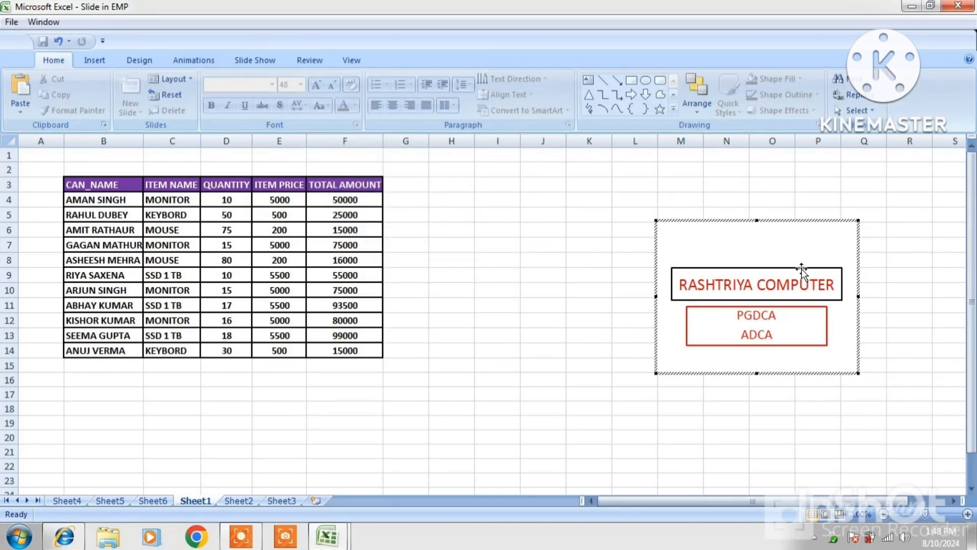
Finish editing the embedded slide and return to the worksheet cells.
left_click(893, 208)
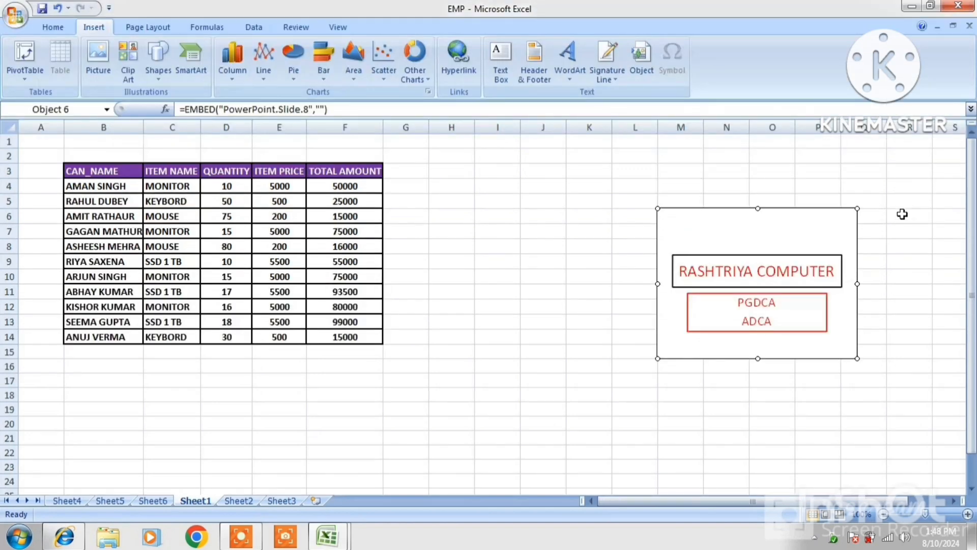
left_click(901, 213)
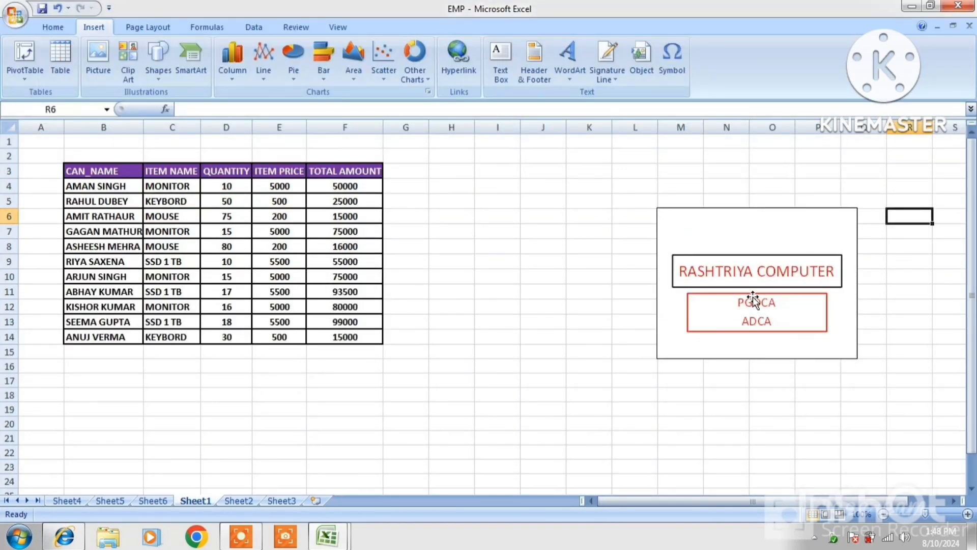
left_click(766, 261)
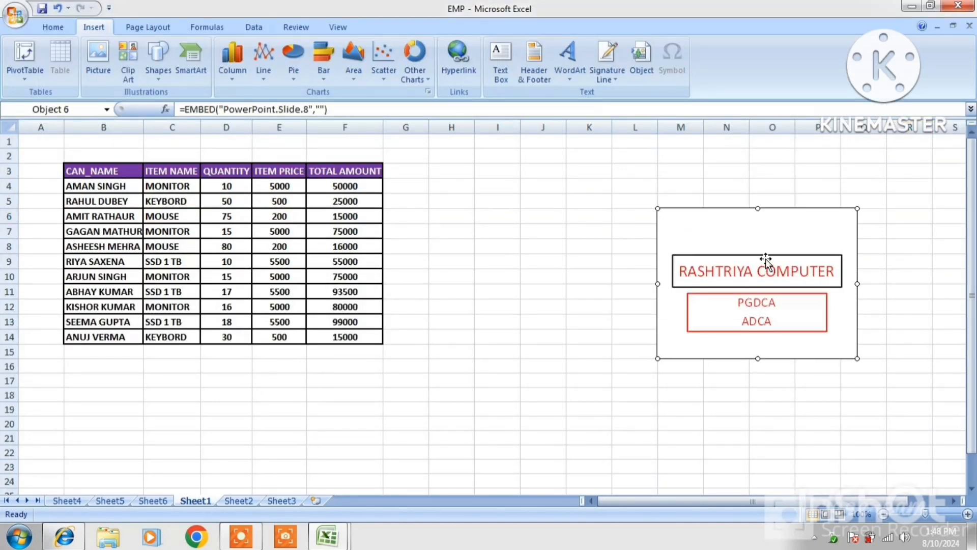
double_click(765, 261)
left_click(910, 288)
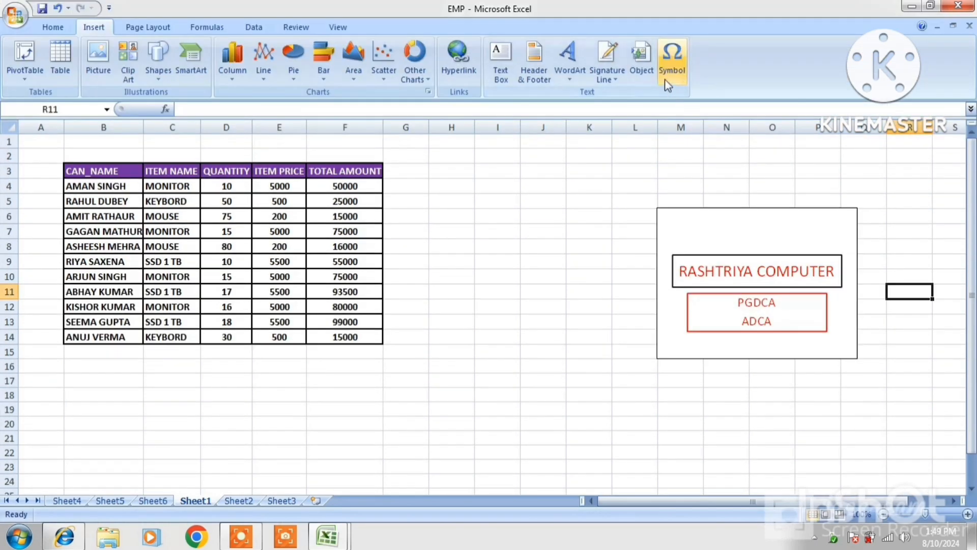
left_click(541, 216)
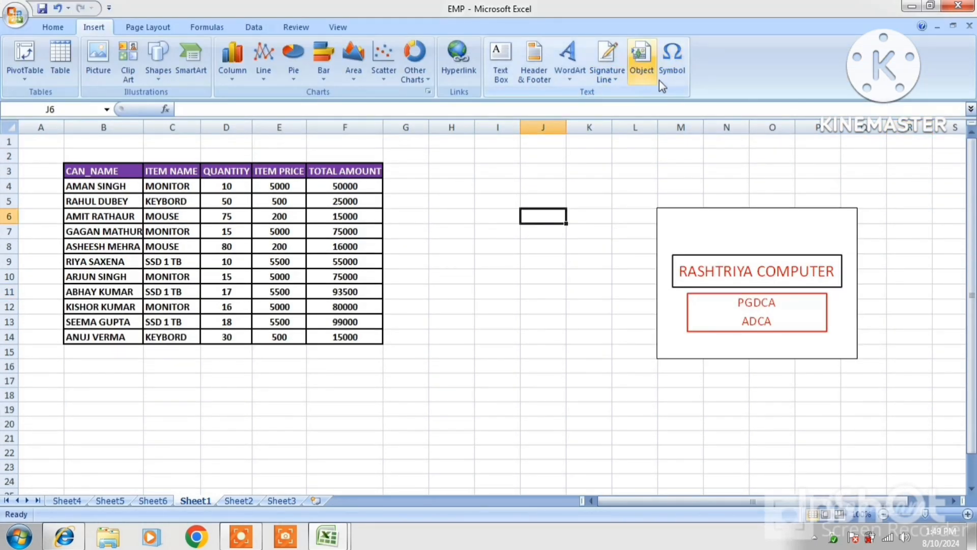
Insert the © copyright sign into cell I5 from recently used symbols.
left_click(497, 204)
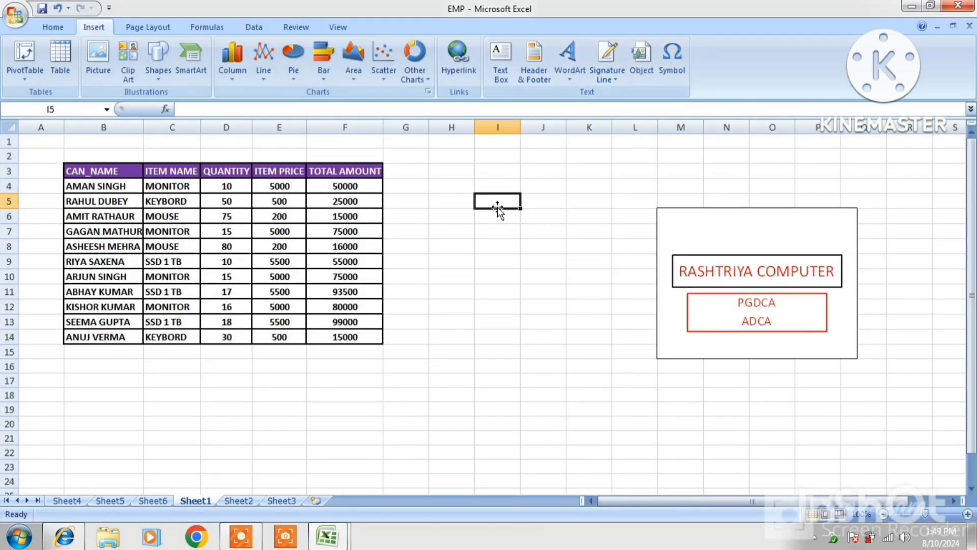
left_click(664, 70)
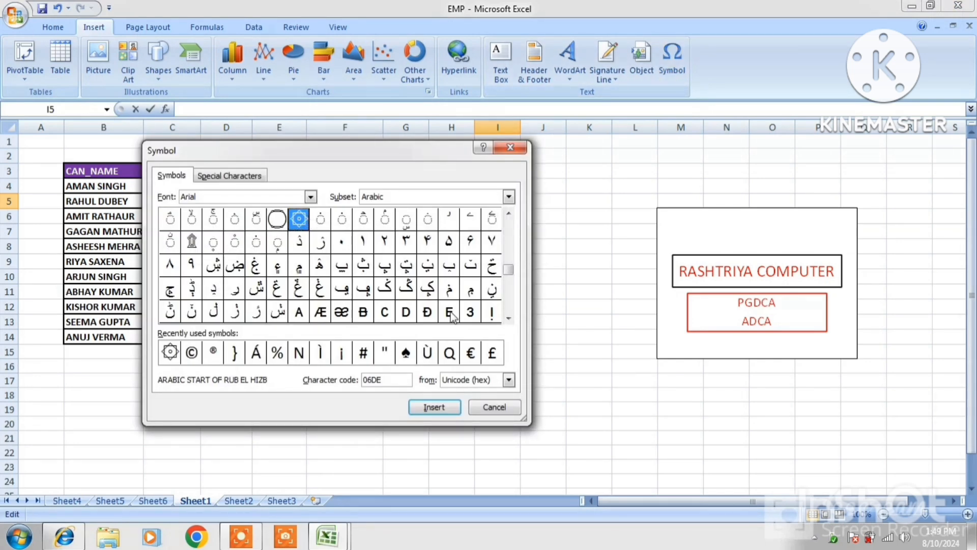
left_click(509, 231)
left_click(509, 231)
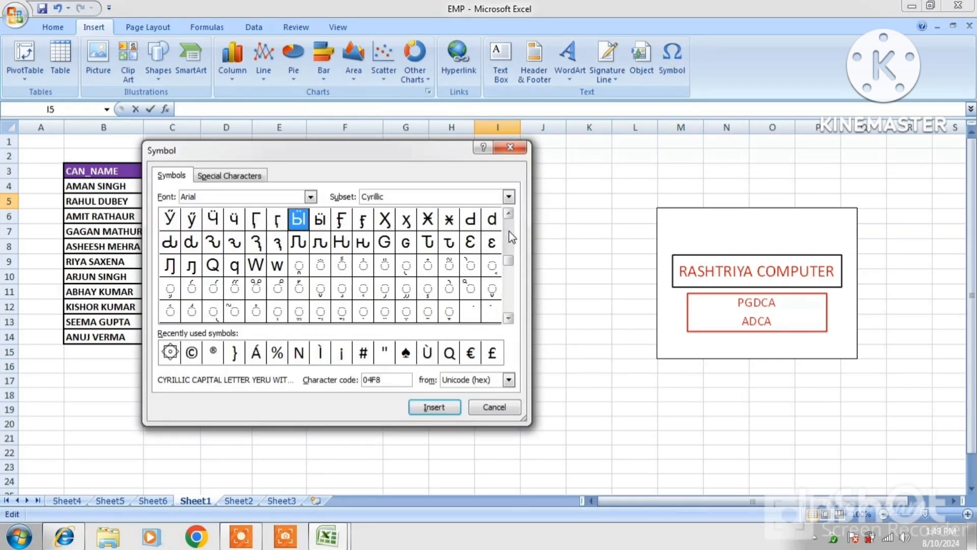
left_click(508, 319)
left_click(508, 318)
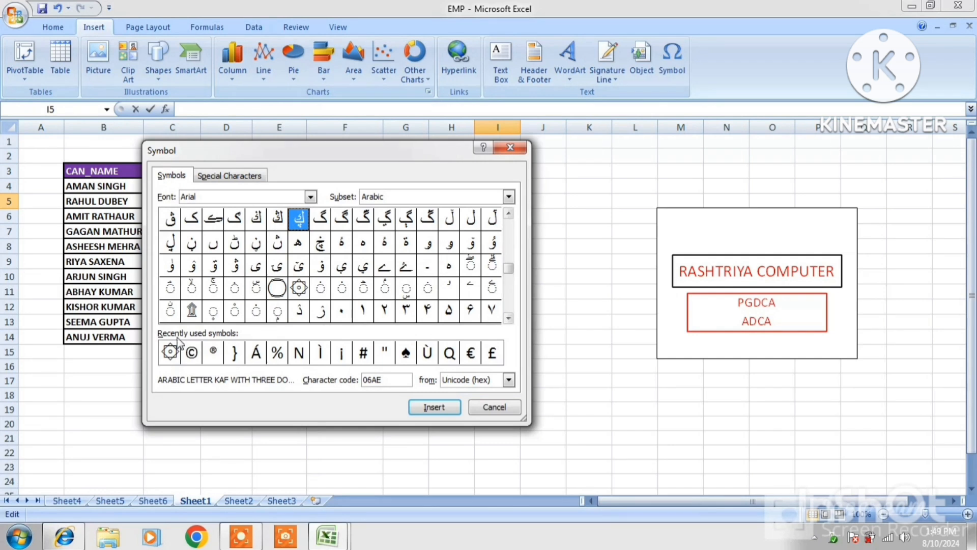
left_click(192, 353)
left_click(434, 407)
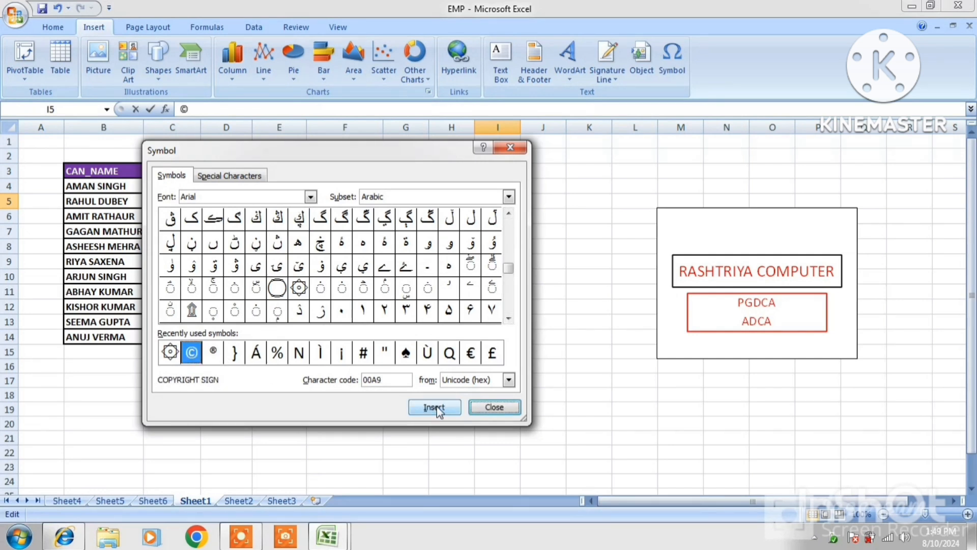
left_click(494, 407)
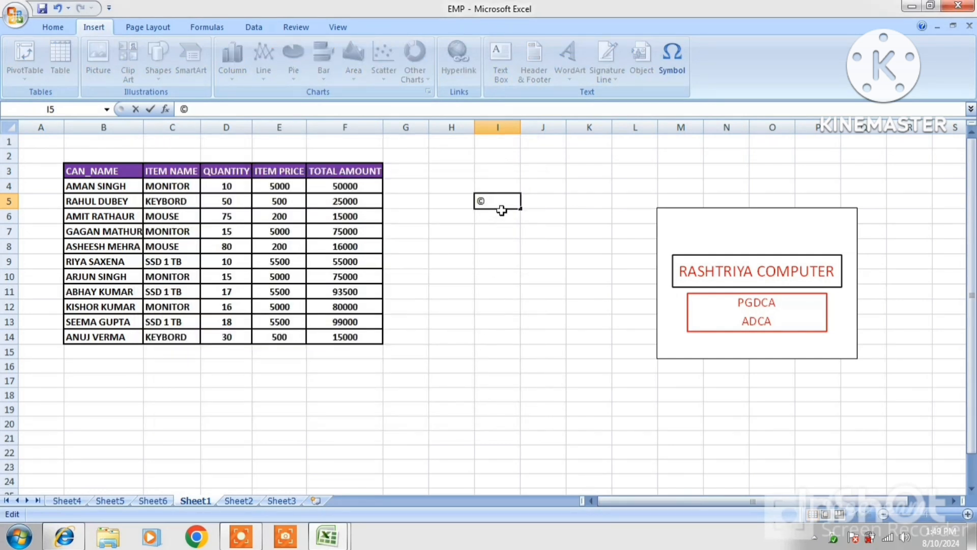
Enlarge the © in I5 with four Grow Font steps.
left_click_drag(476, 202, 486, 202)
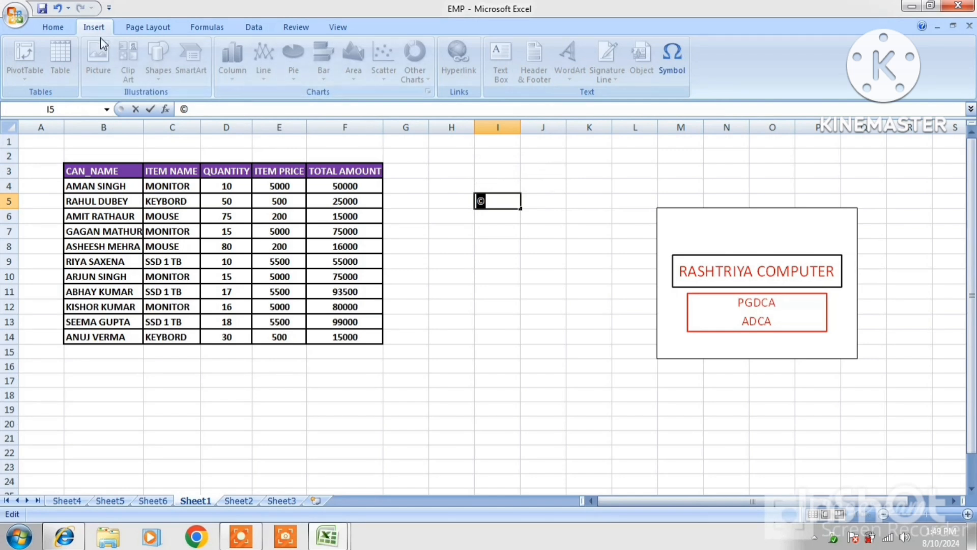
left_click(53, 27)
left_click(225, 52)
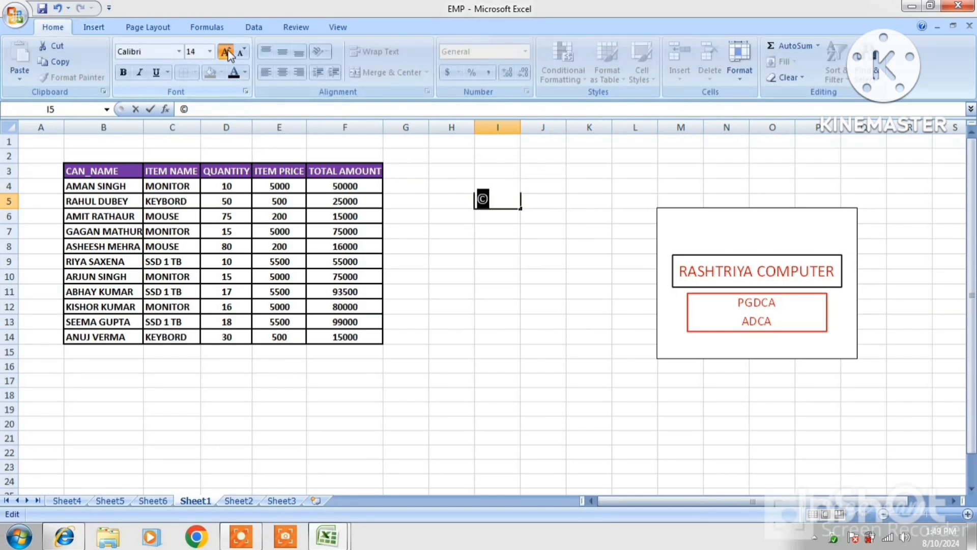
left_click(224, 51)
left_click(225, 52)
left_click(224, 52)
left_click(564, 203)
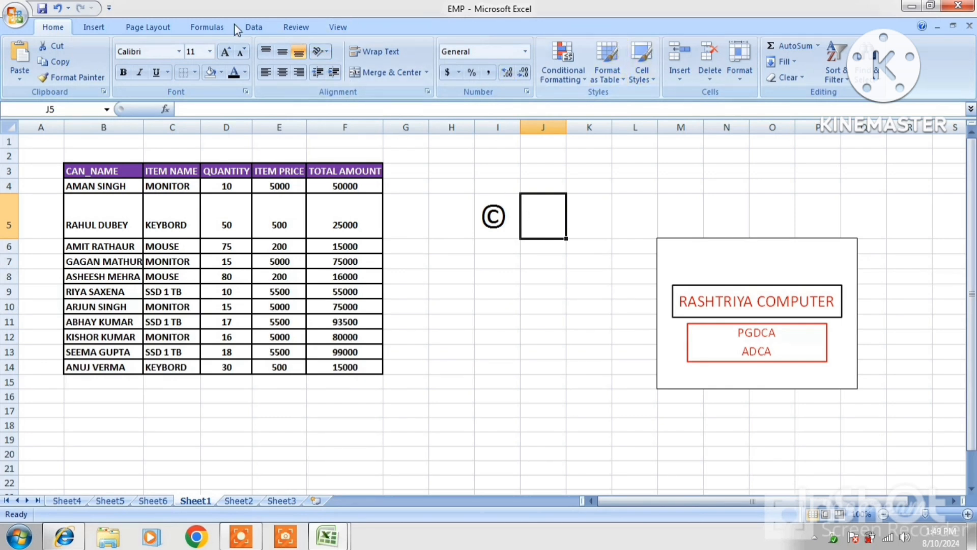
left_click(111, 30)
Insert the ® registered sign into cell J5 from recently used symbols.
left_click(672, 61)
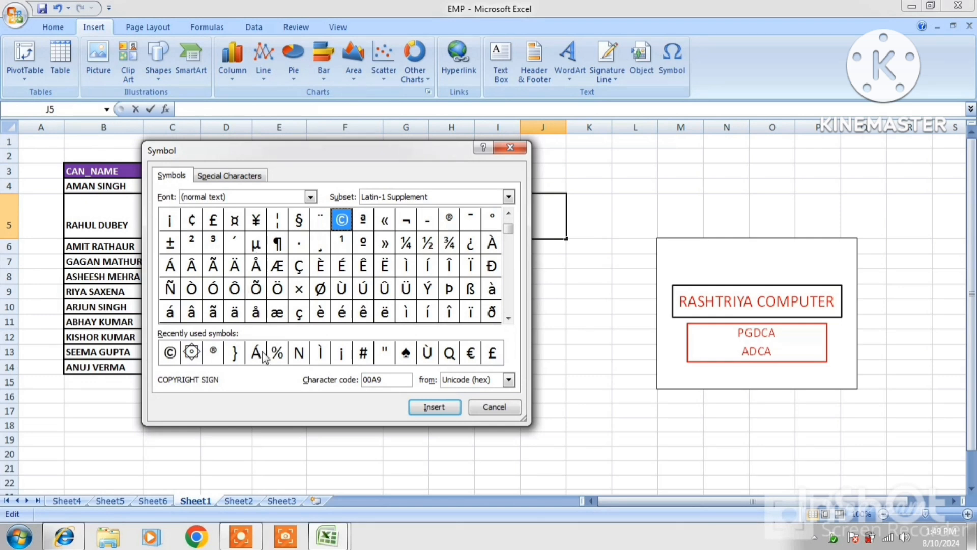
left_click(213, 353)
left_click(435, 406)
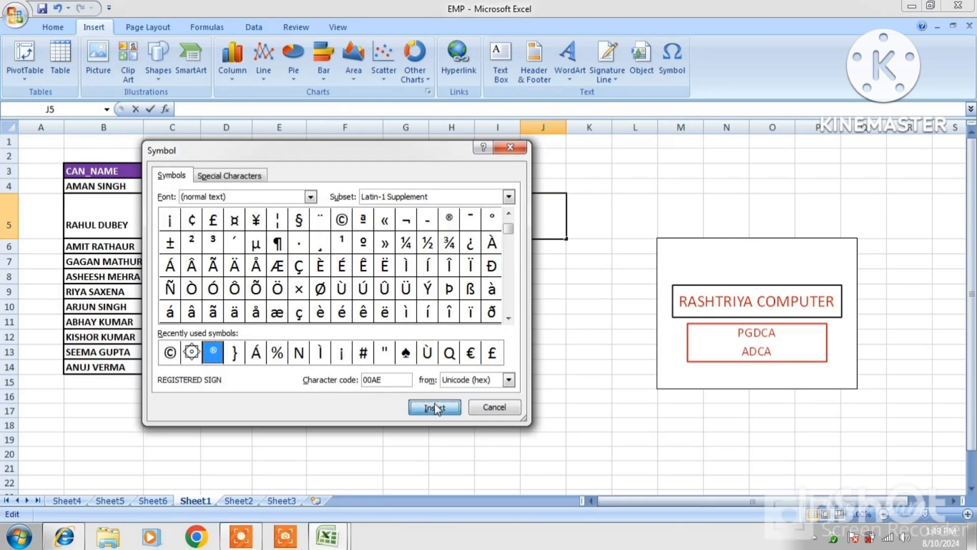
left_click(493, 408)
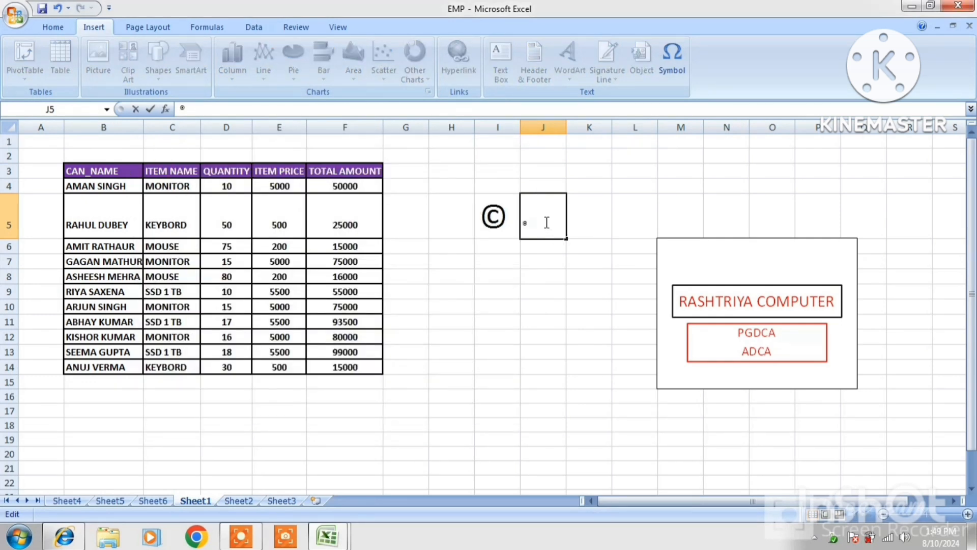
Enlarge the ® in J5 with five Grow Font steps.
left_click_drag(546, 222, 523, 224)
left_click(53, 27)
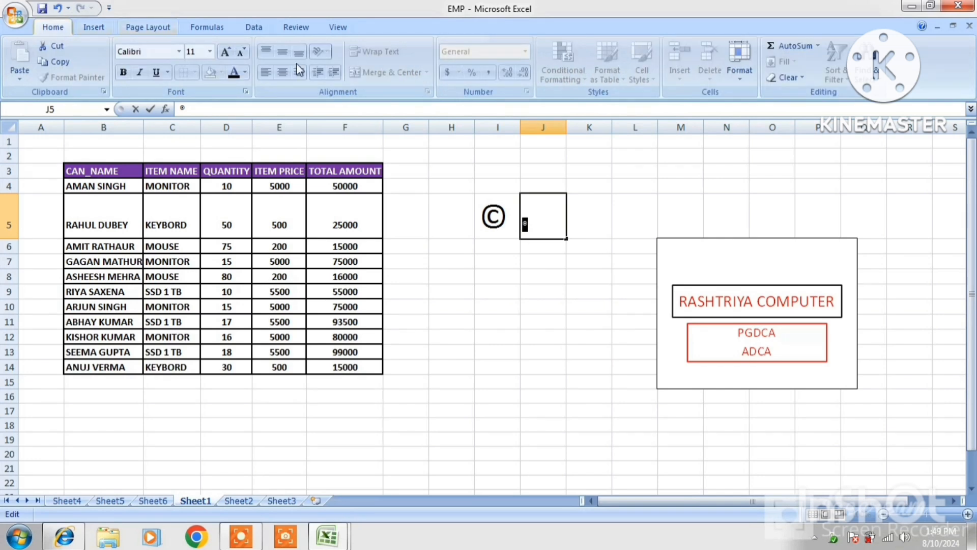
left_click(224, 52)
left_click(224, 51)
left_click(224, 52)
left_click(224, 52)
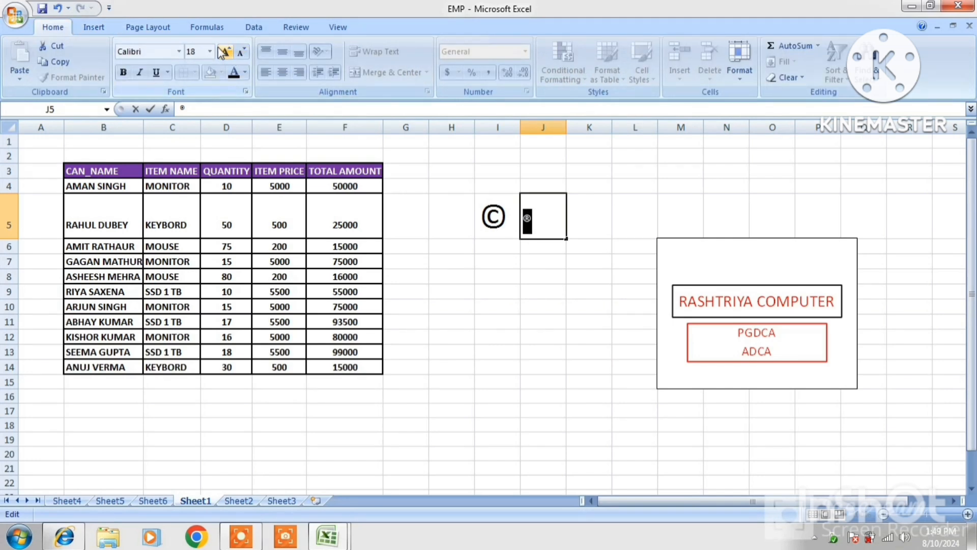
left_click(224, 52)
left_click(224, 52)
left_click(224, 52)
Check the © and ® cells, then select empty cell J10.
left_click(655, 213)
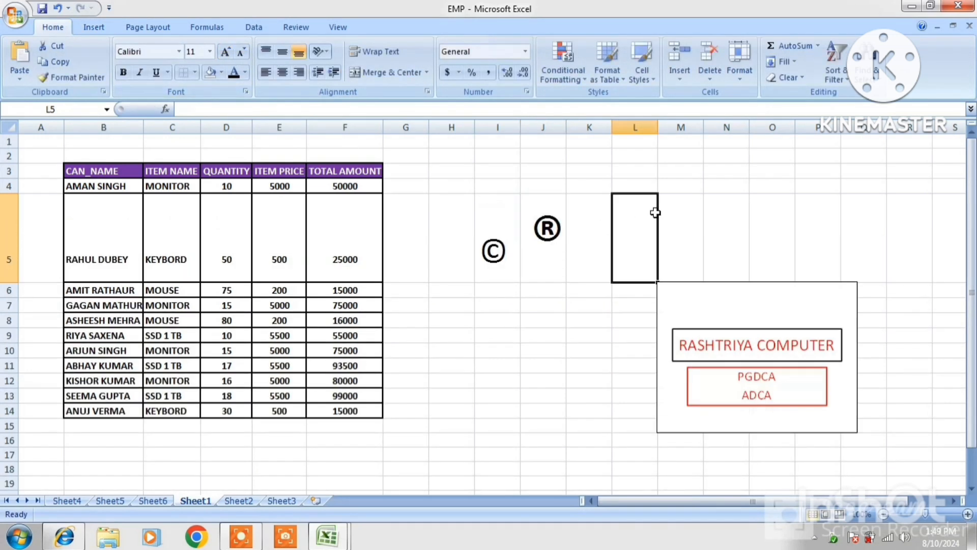
left_click(553, 235)
left_click(484, 258)
left_click(556, 242)
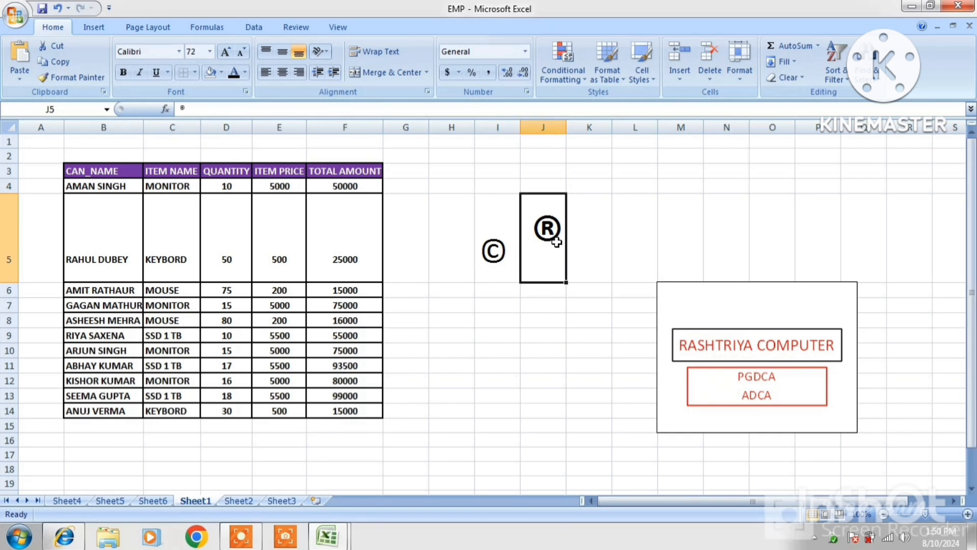
left_click(484, 262)
left_click(554, 235)
left_click(530, 349)
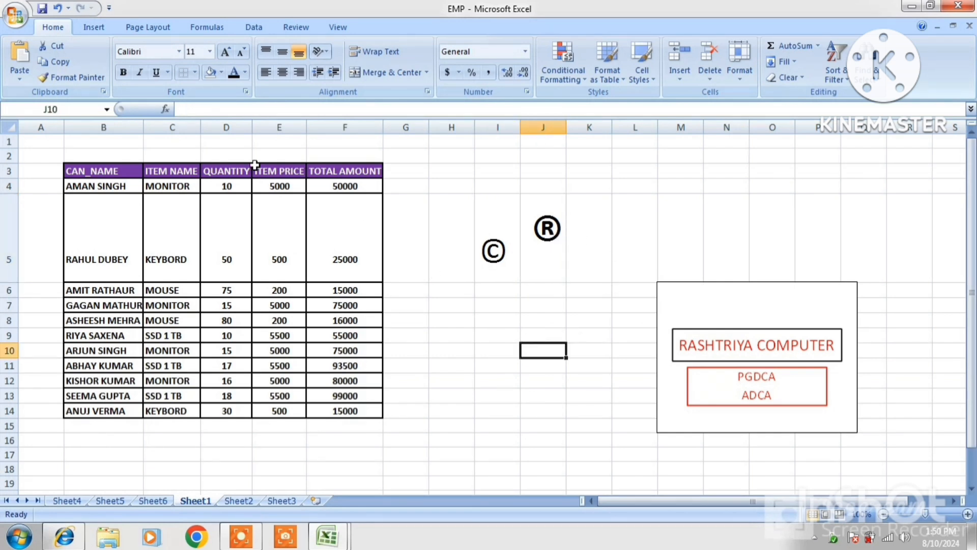
Insert the Rub el Hizb star symbol into cell J10.
left_click(94, 27)
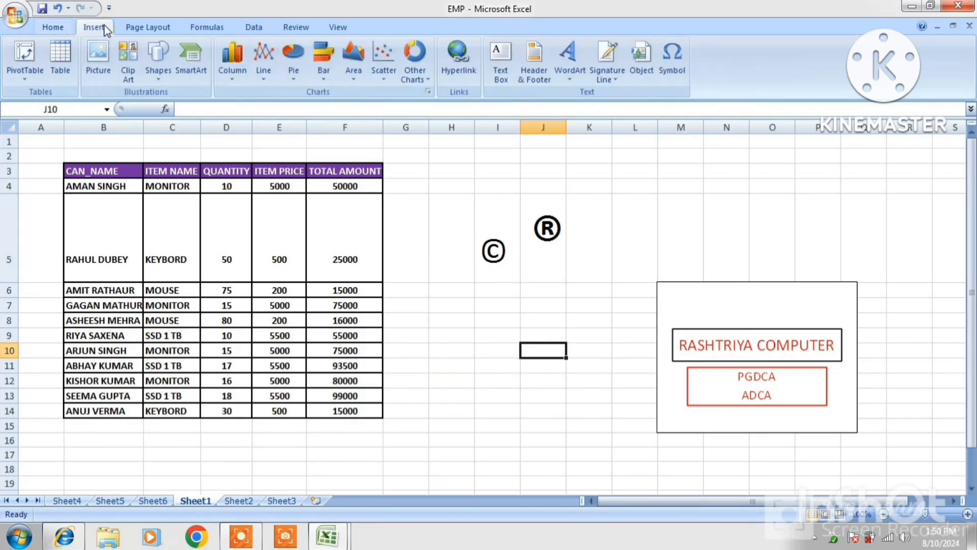
left_click(671, 60)
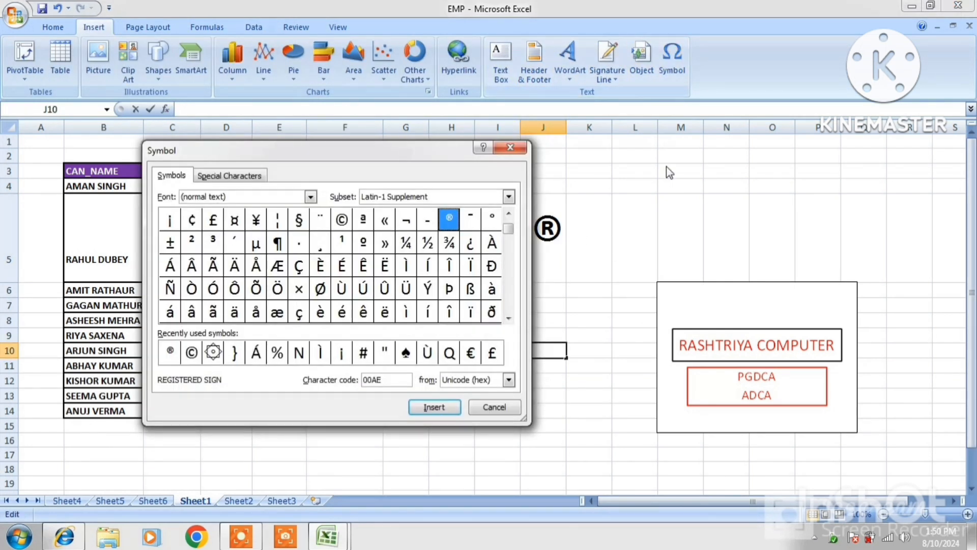
left_click(210, 357)
left_click(405, 354)
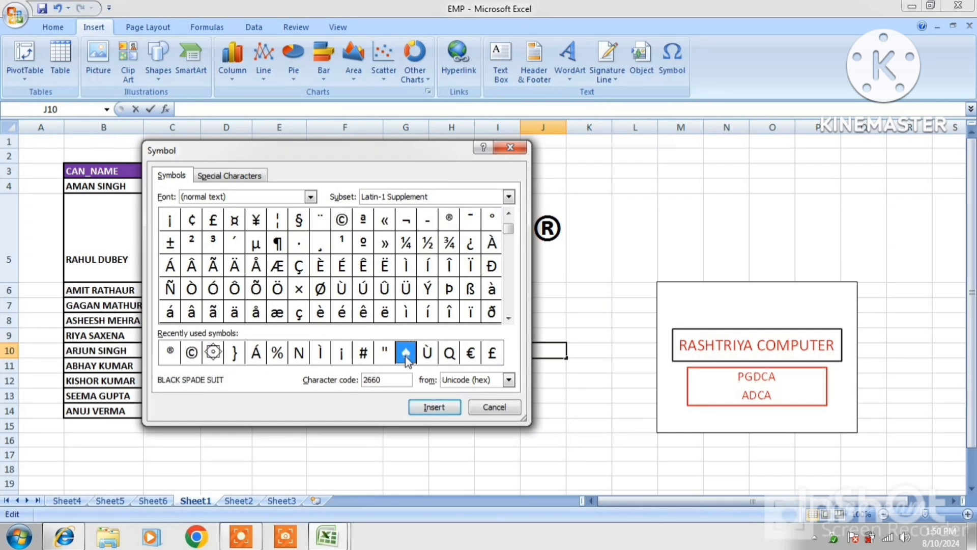
left_click(509, 380)
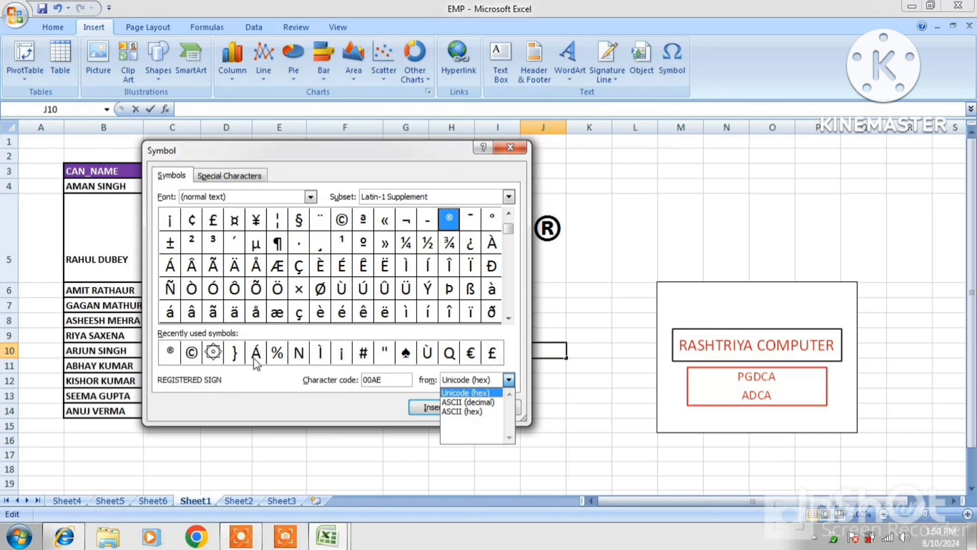
left_click(234, 353)
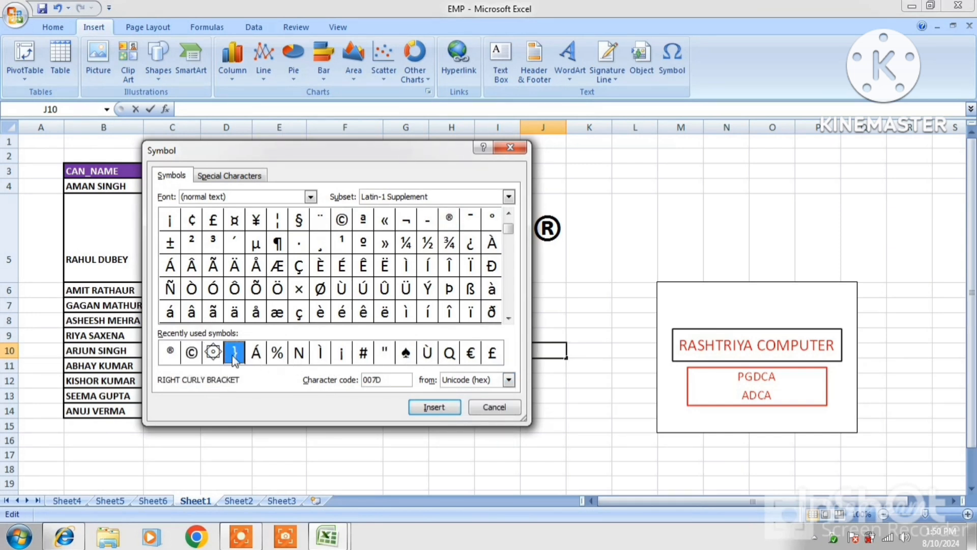
left_click(211, 357)
left_click(418, 406)
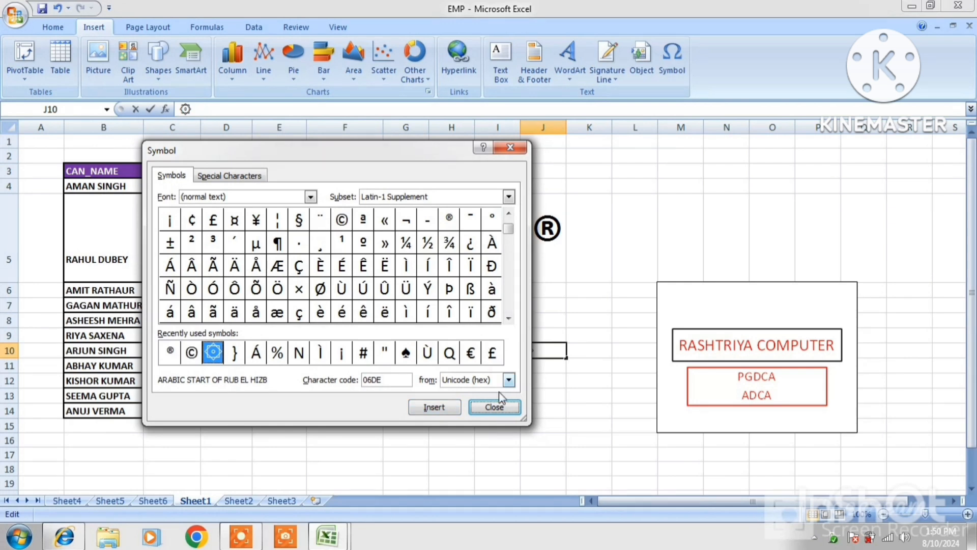
left_click(495, 407)
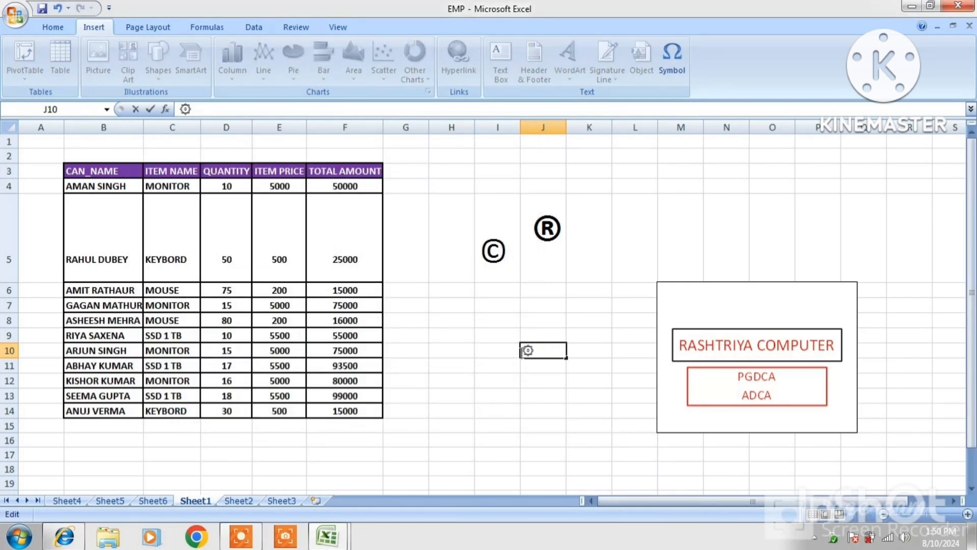
Enlarge the star symbol to 72 pt with Grow Font.
left_click(46, 26)
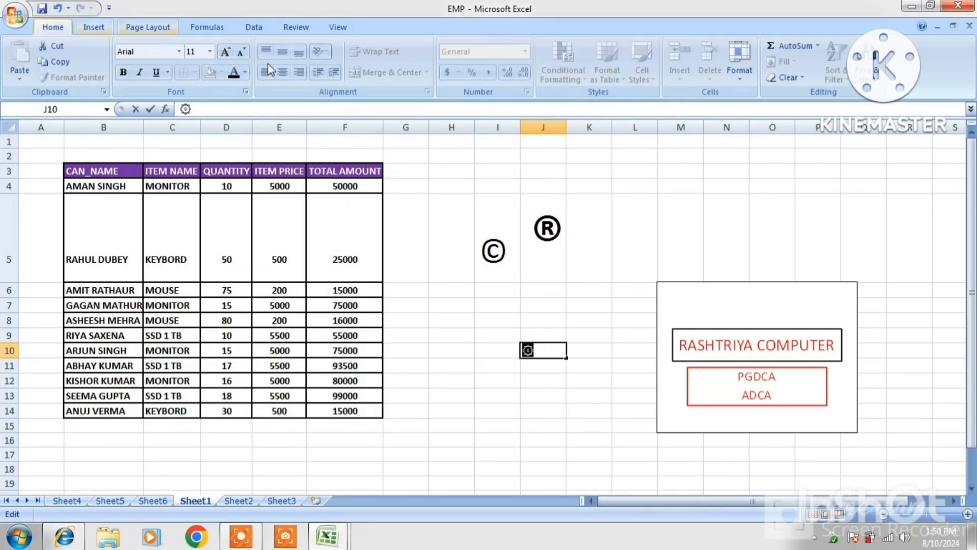
left_click(226, 52)
left_click(226, 52)
left_click(226, 52)
left_click(225, 52)
left_click(225, 52)
left_click(225, 52)
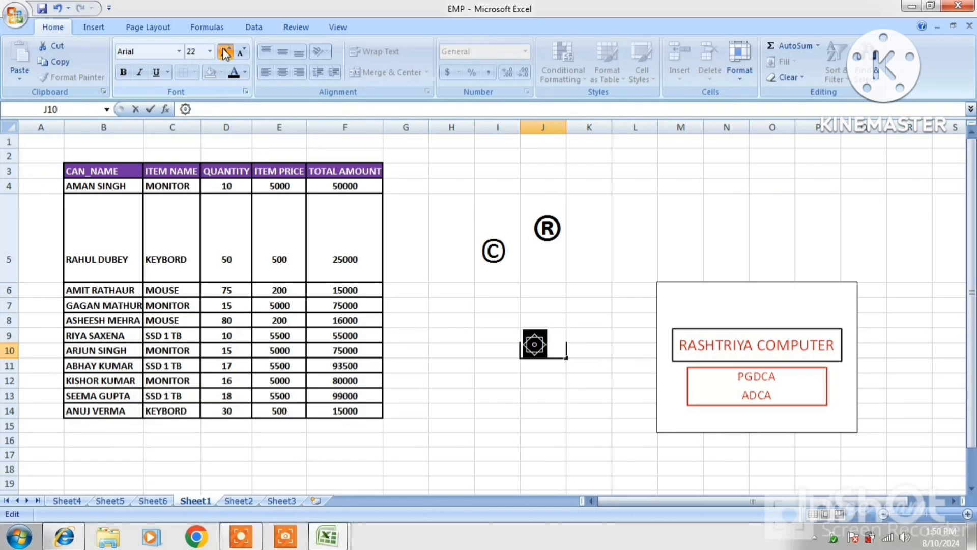
left_click(225, 52)
left_click(226, 52)
left_click(639, 244)
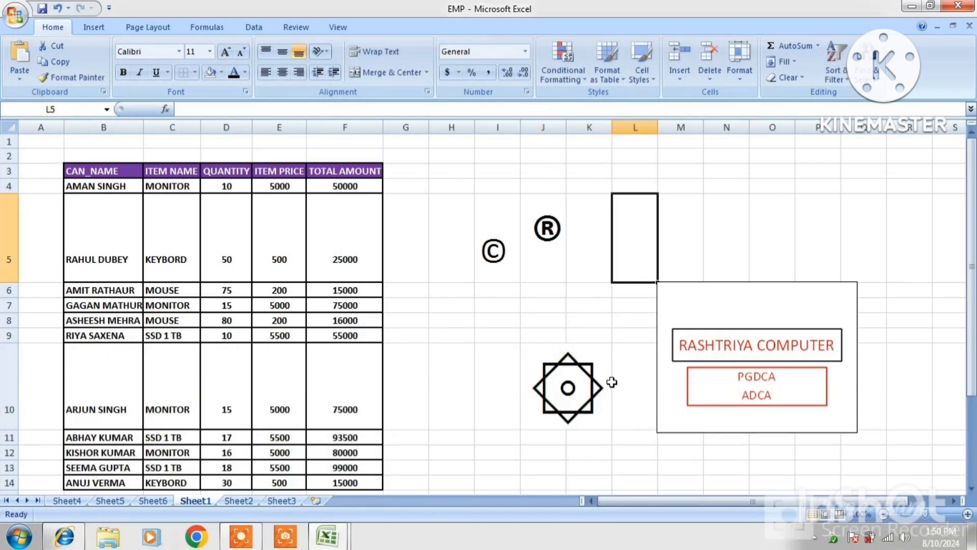
Colour the star symbol in J10 red.
left_click(585, 388)
left_click(554, 373)
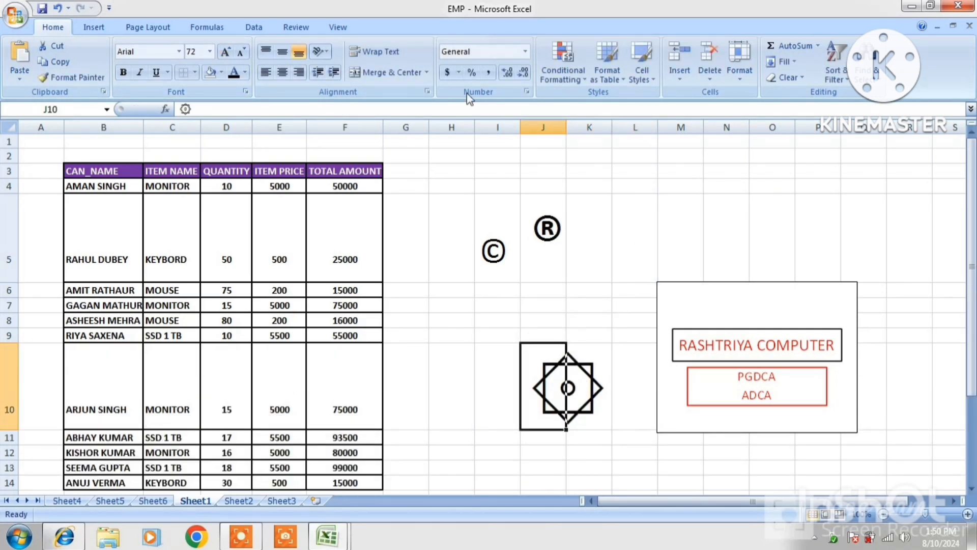
left_click(246, 72)
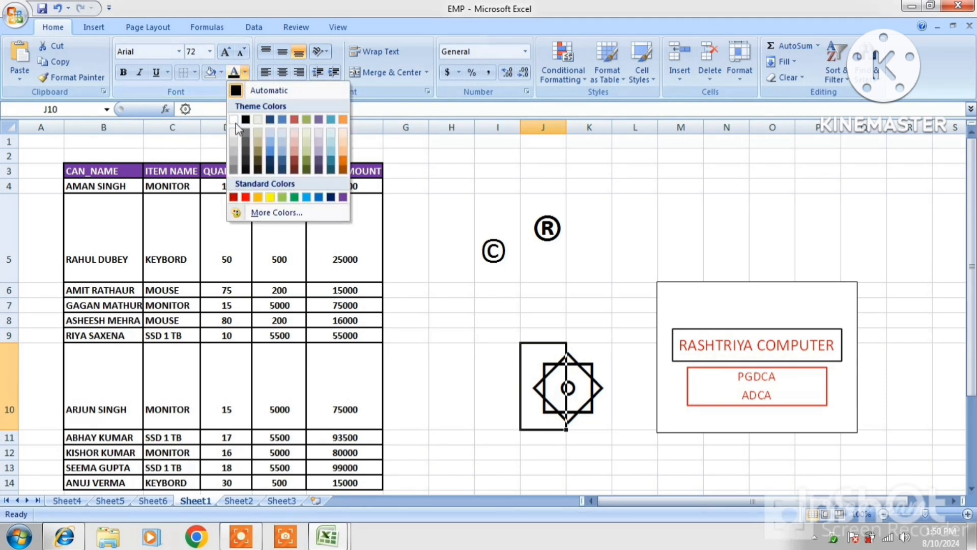
left_click(245, 196)
left_click(558, 239)
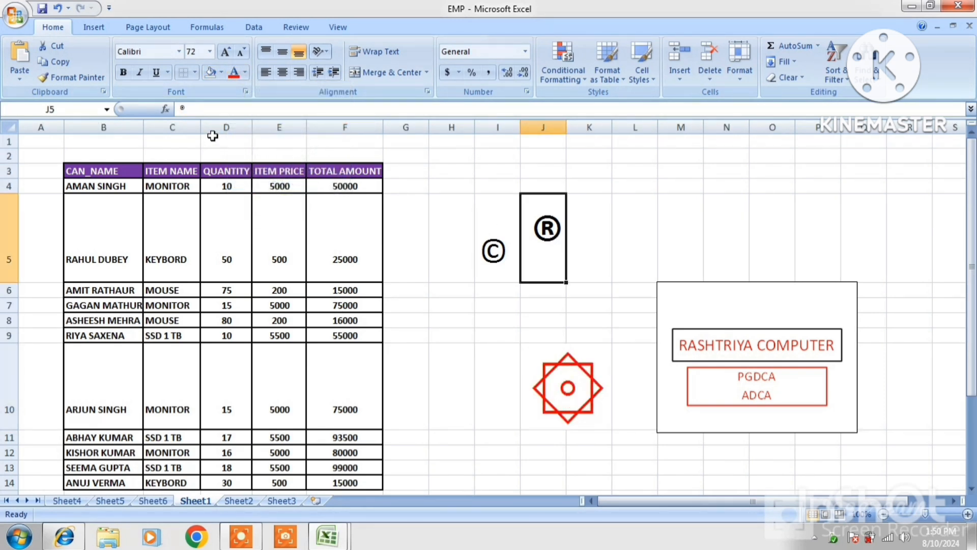